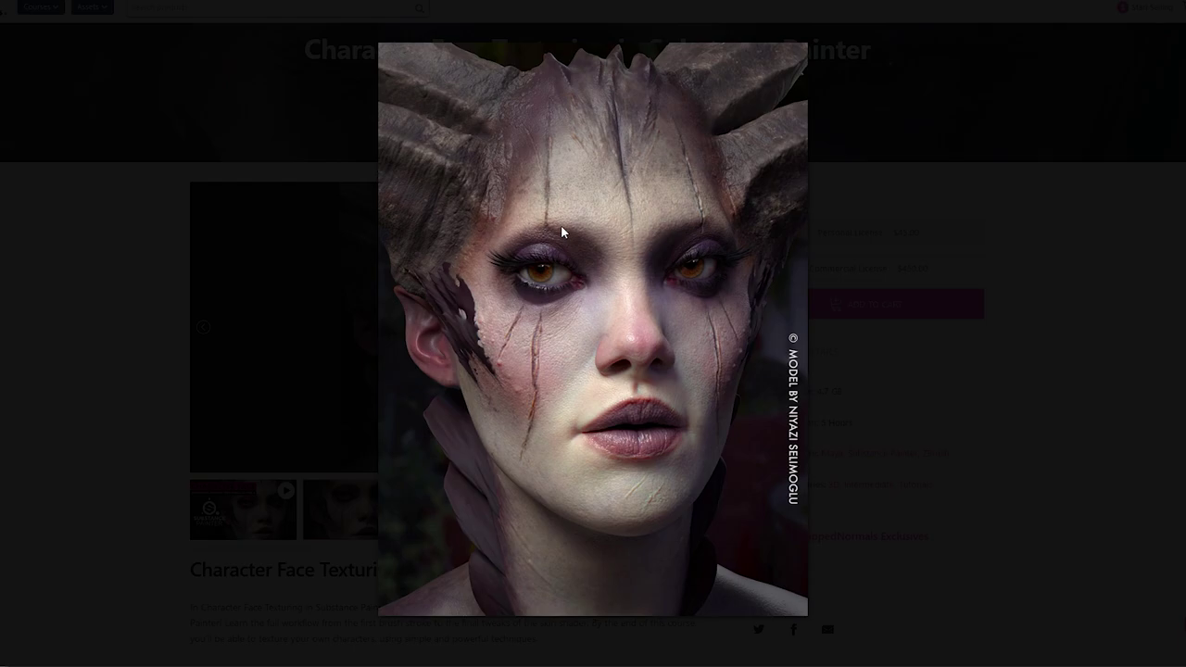
key(Right)
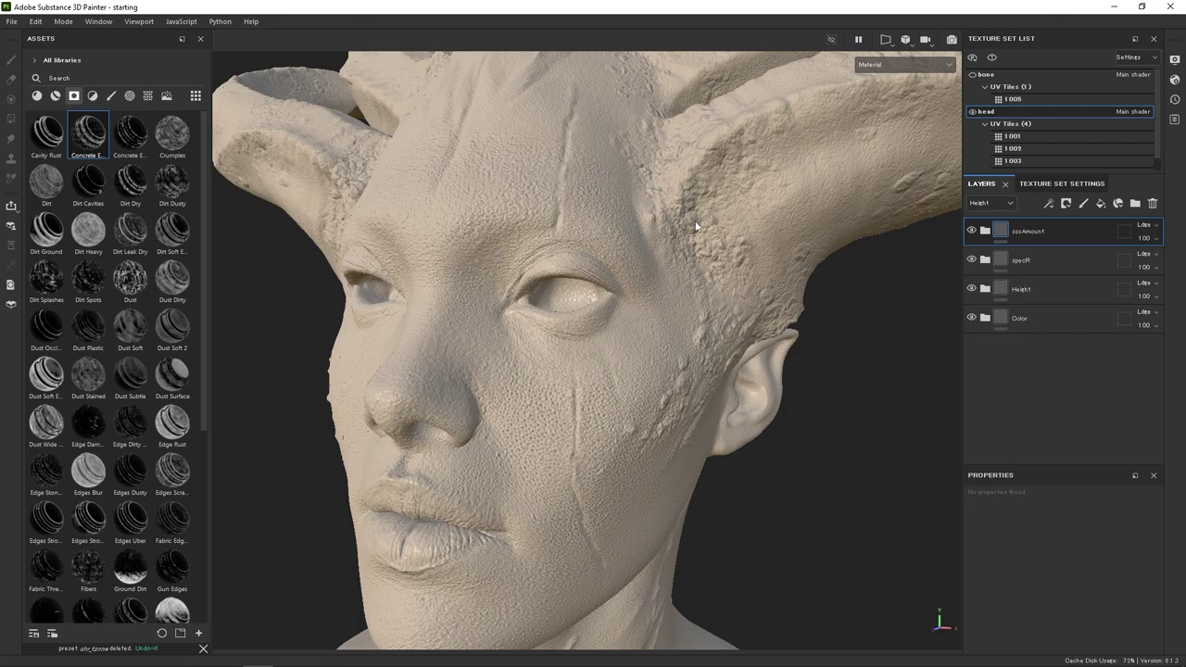
Add a fill layer to the head texture set and a folder above it, naming the folder smartMsk.
click(1101, 204)
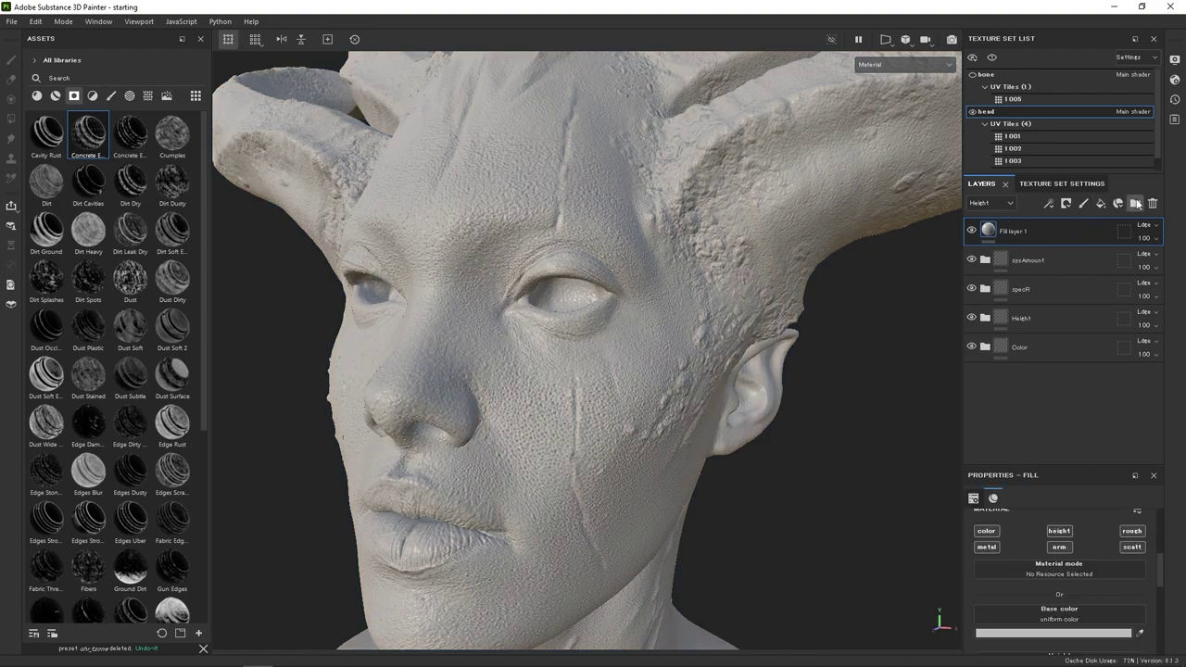
click(1135, 204)
double_click(1022, 232)
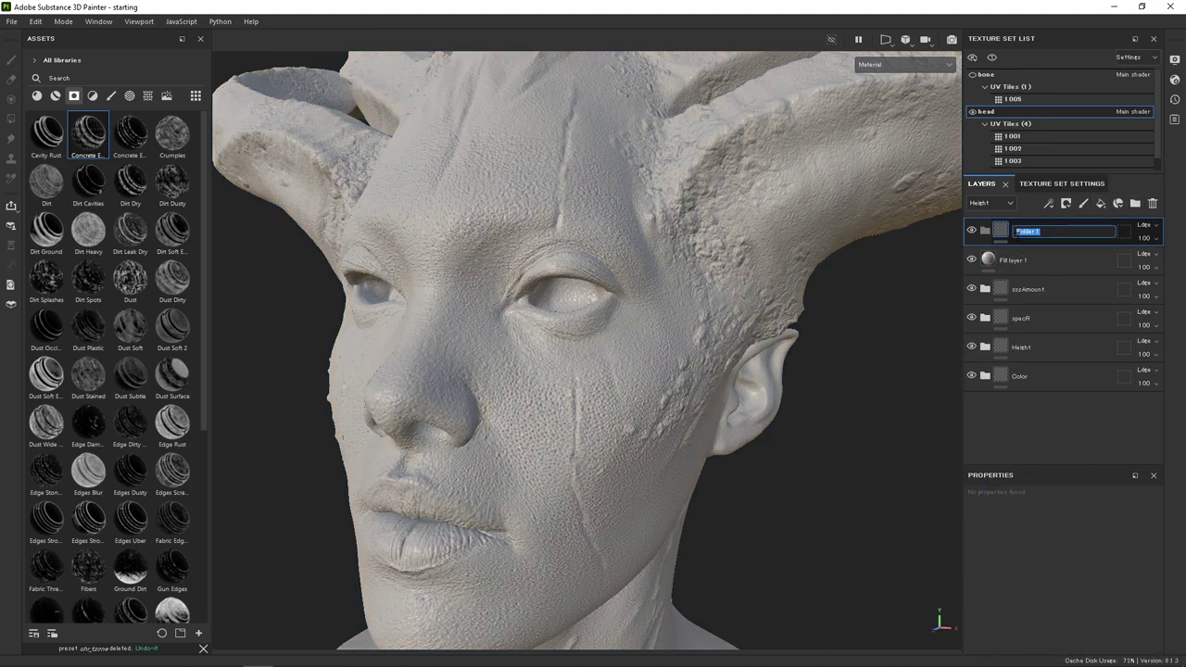
text(smartMask)
key(Return)
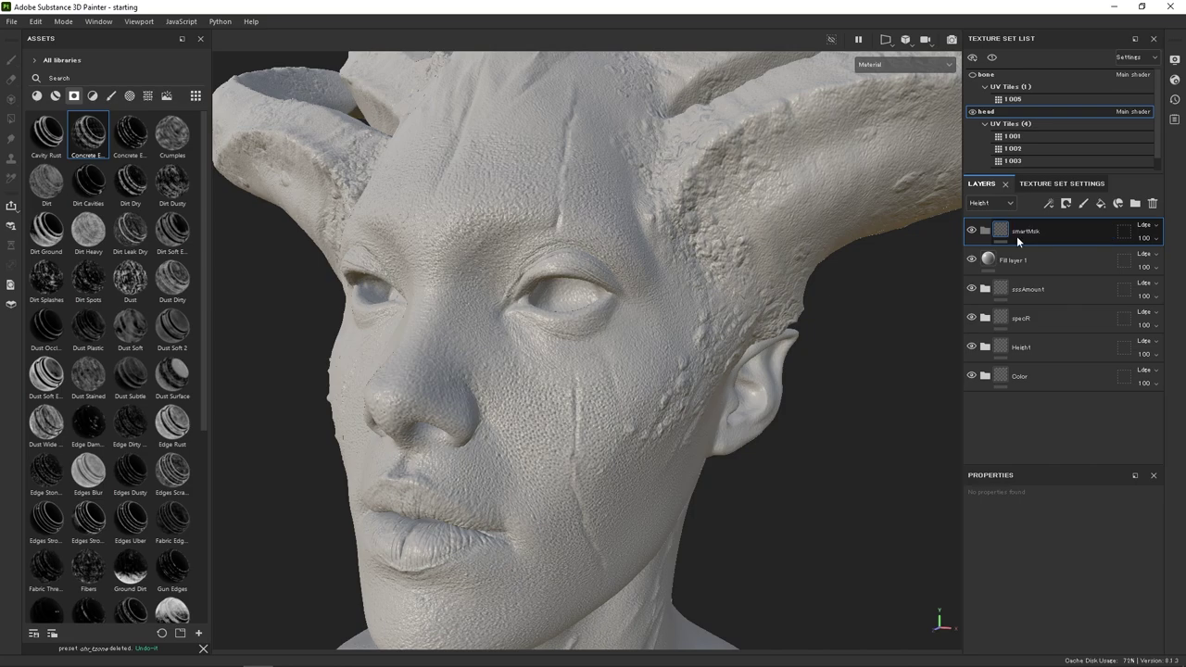
Move the new fill layer into the smartMsk folder and rename it base.
drag(1031, 267, 1035, 234)
double_click(1024, 260)
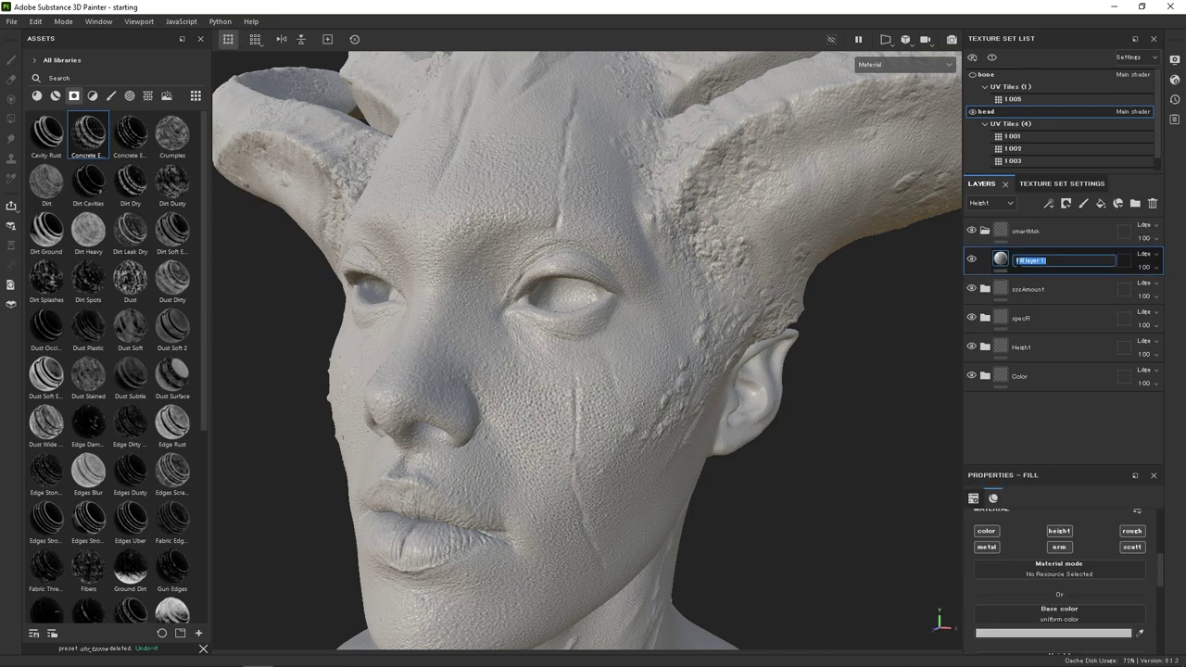
key(Return)
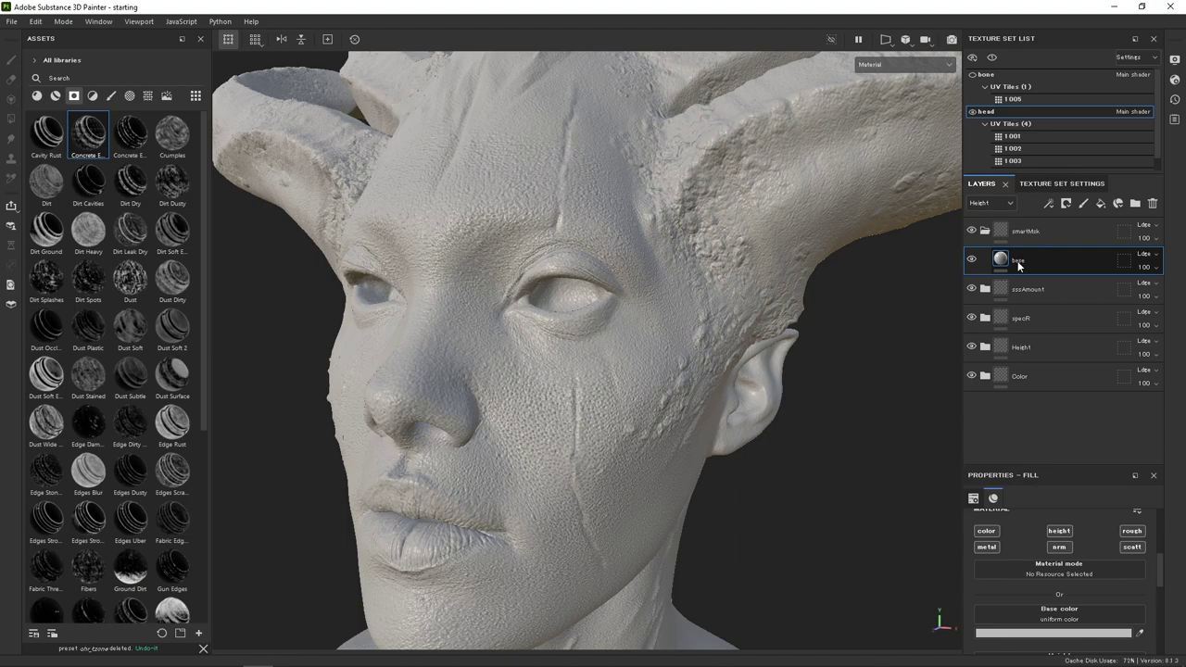
Duplicate the base fill layer and give the copy a slightly darkened red base color.
double_click(1027, 264)
key(ctrl+d)
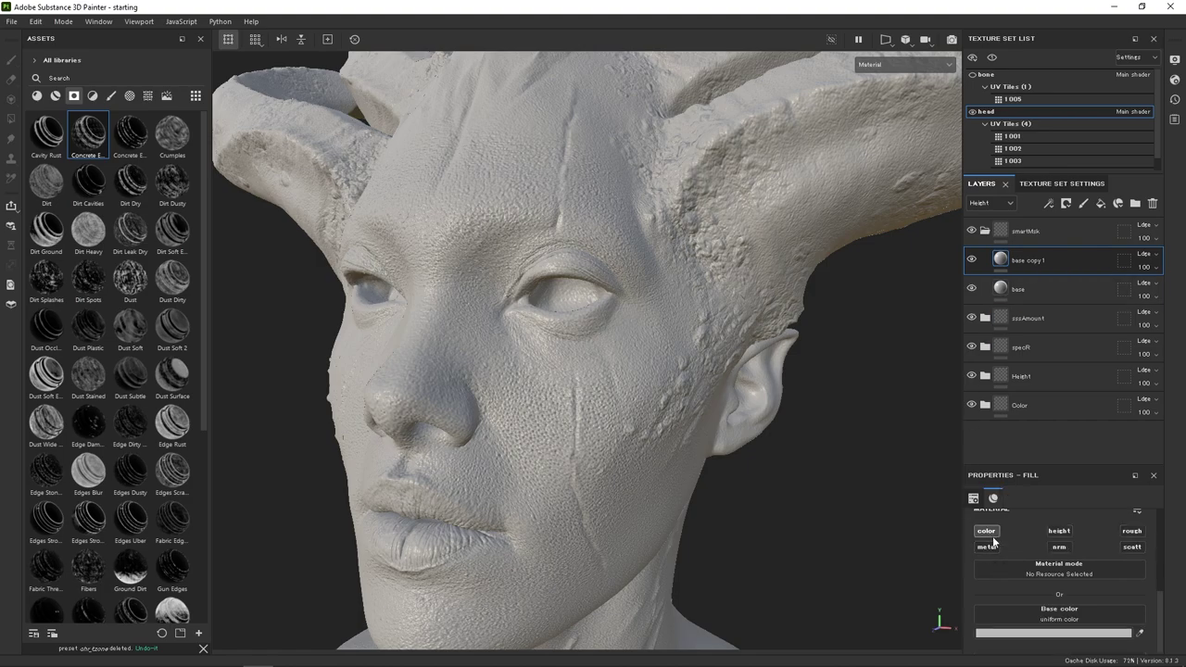
click(1053, 633)
drag(998, 543, 1027, 443)
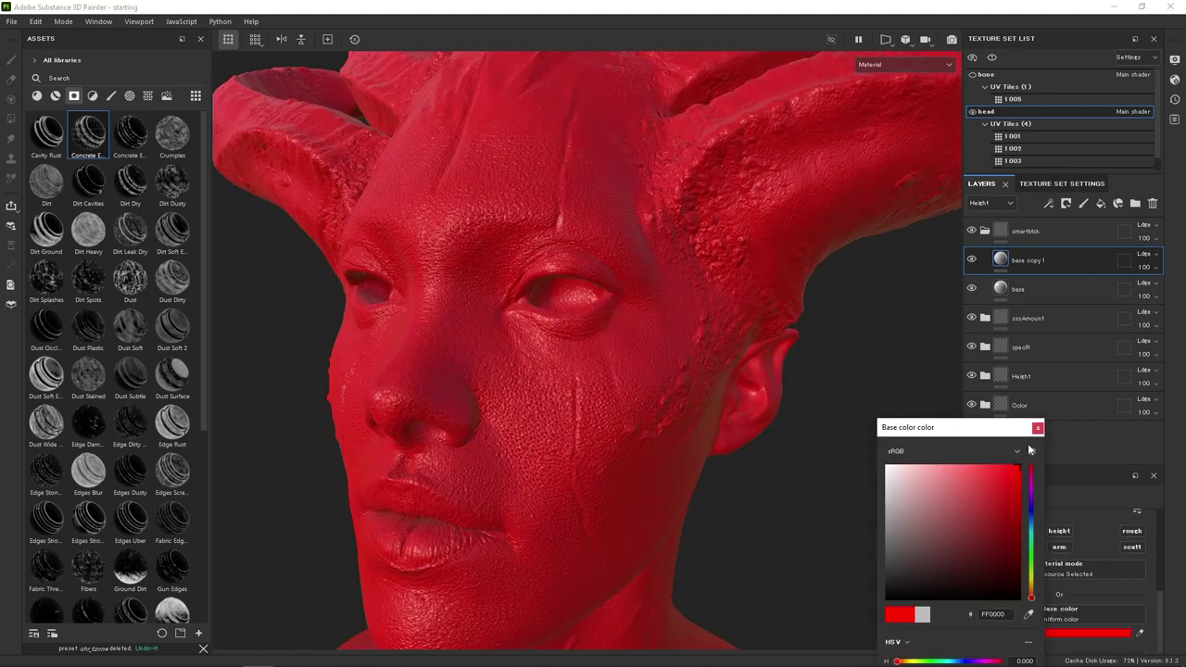
click(1005, 487)
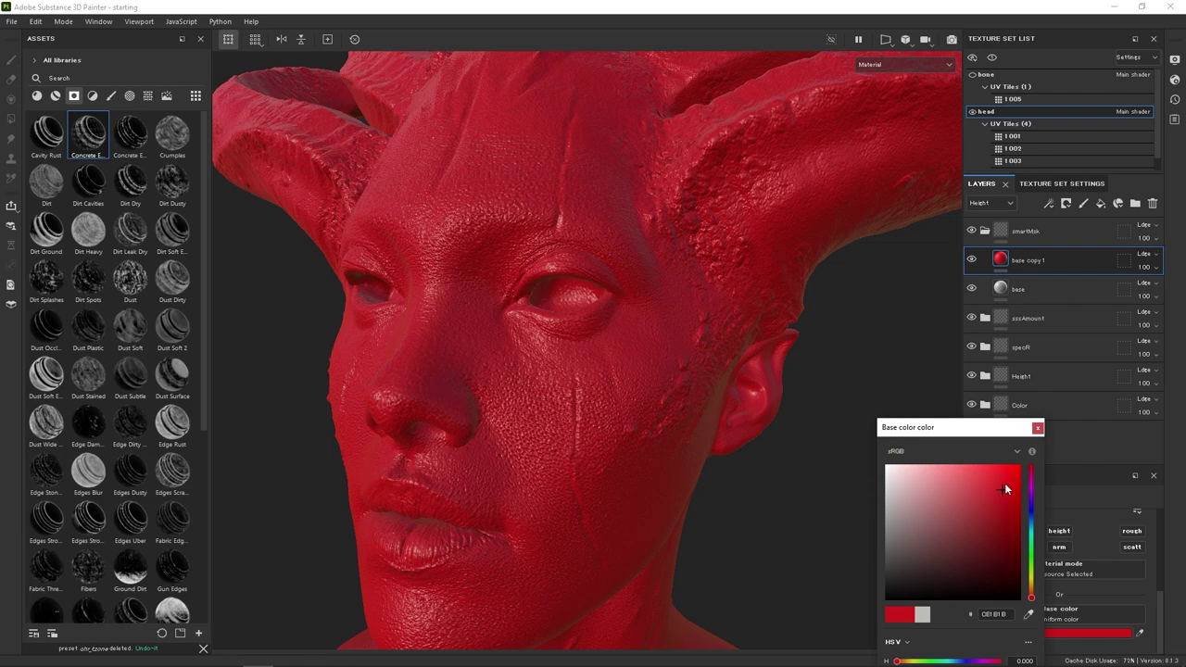
click(1013, 449)
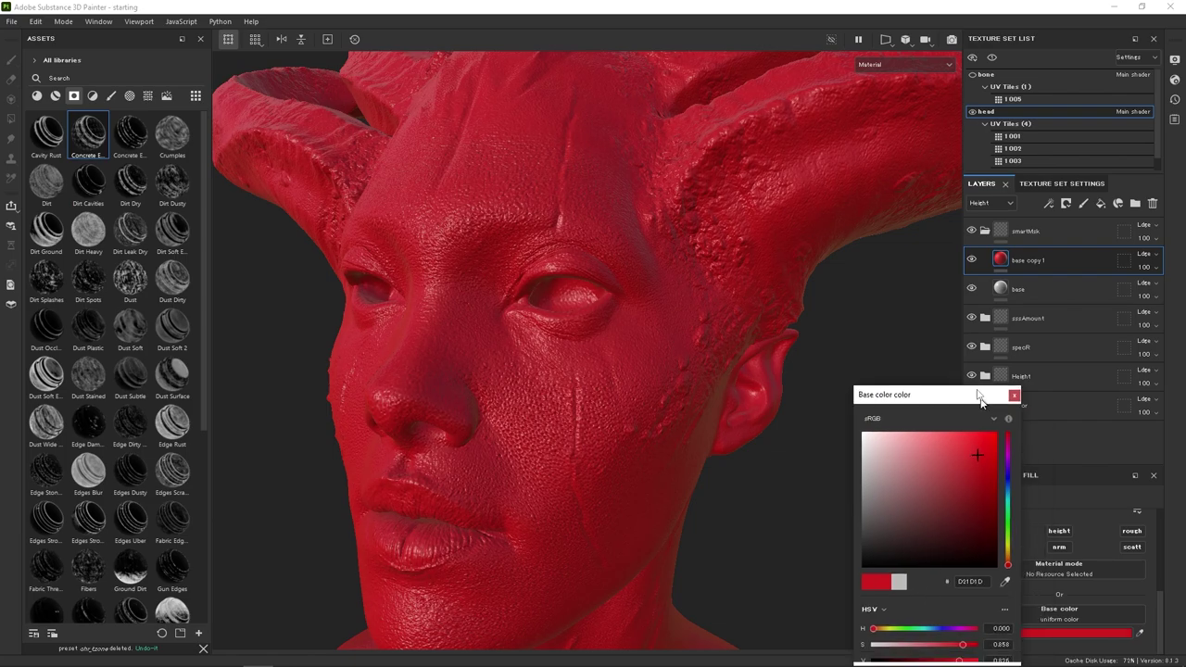
click(989, 351)
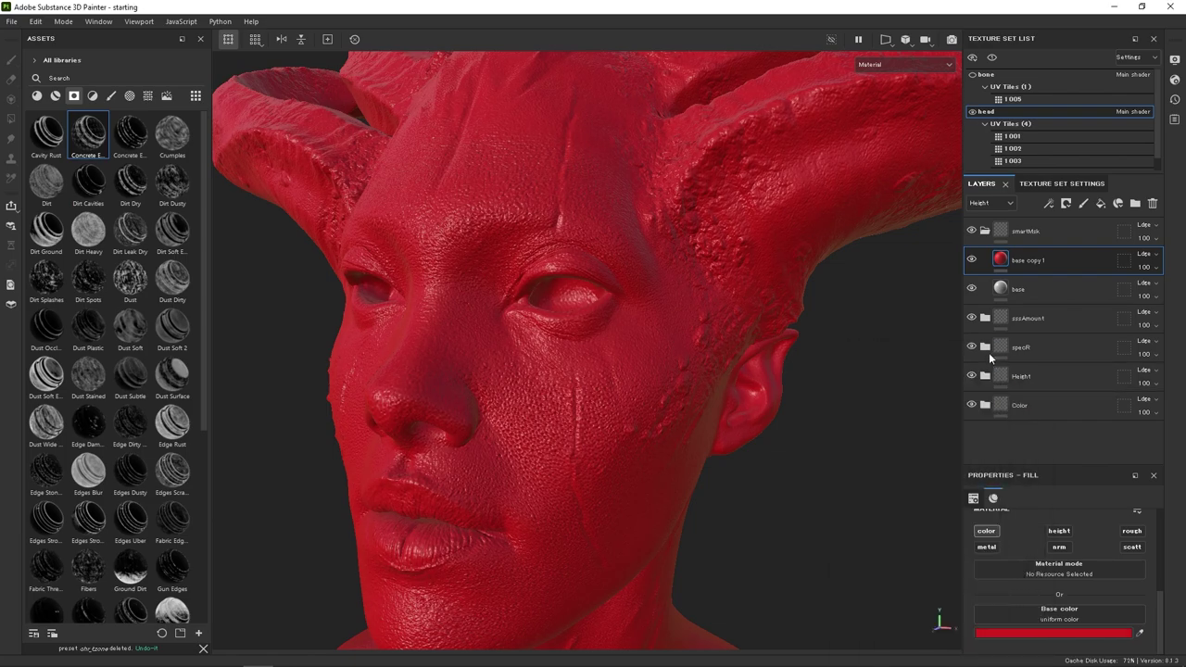
Rename the duplicated fill layer red and give it a black mask.
double_click(1028, 263)
text(red)
key(Return)
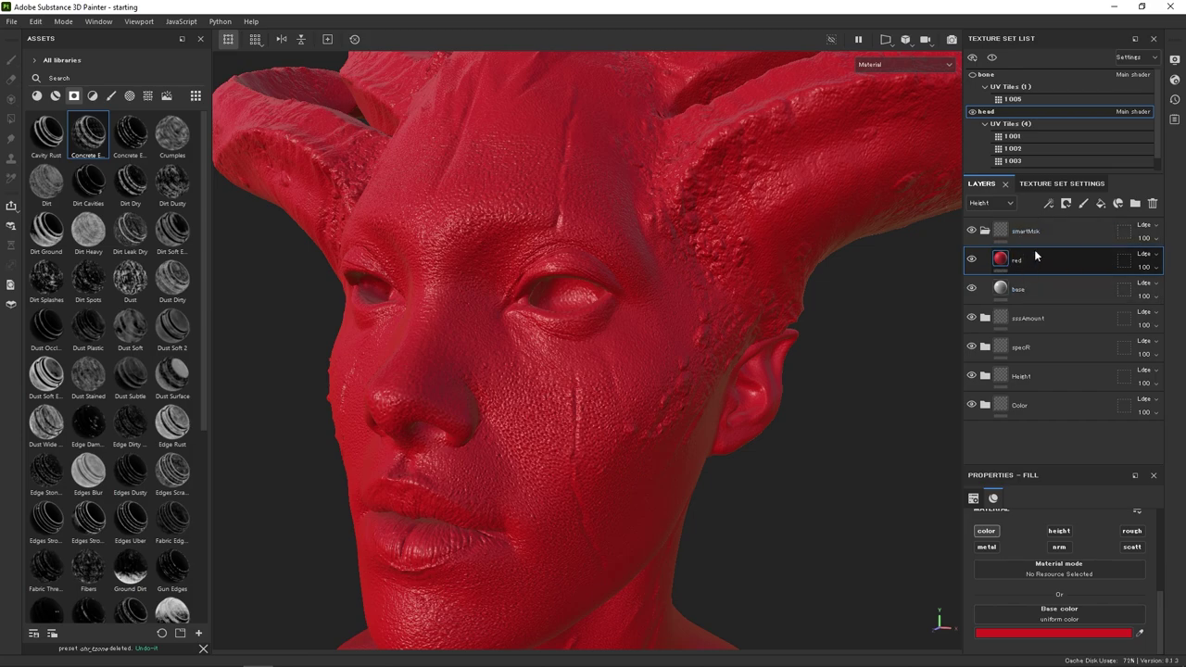
right_click(1019, 264)
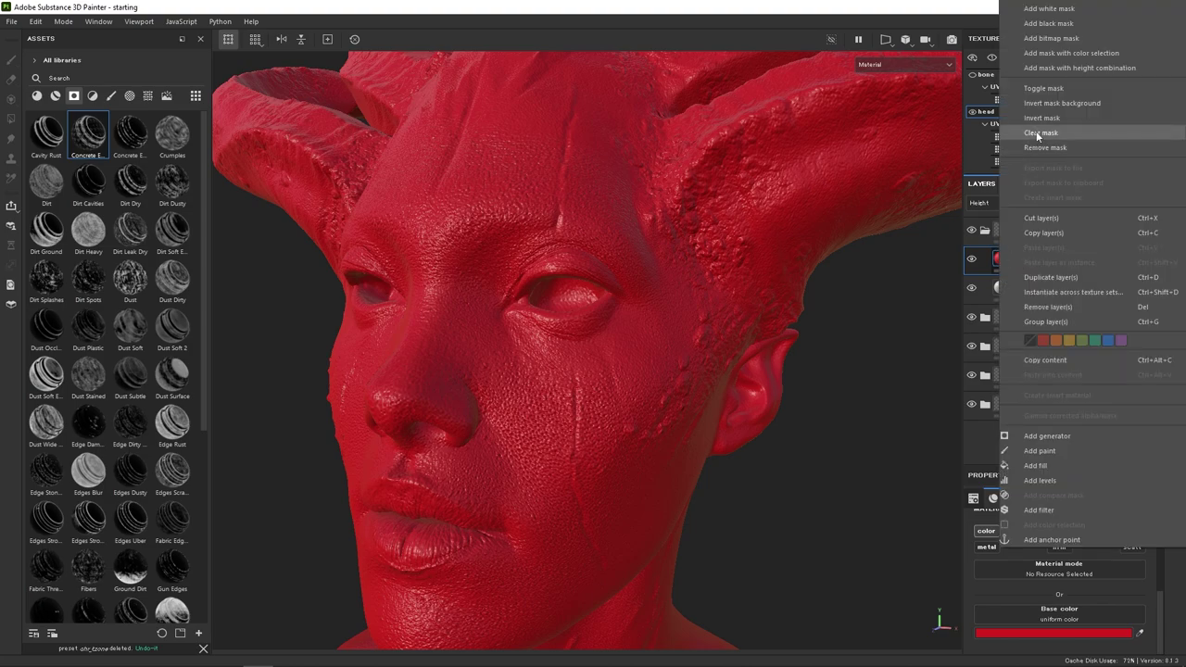
click(1052, 23)
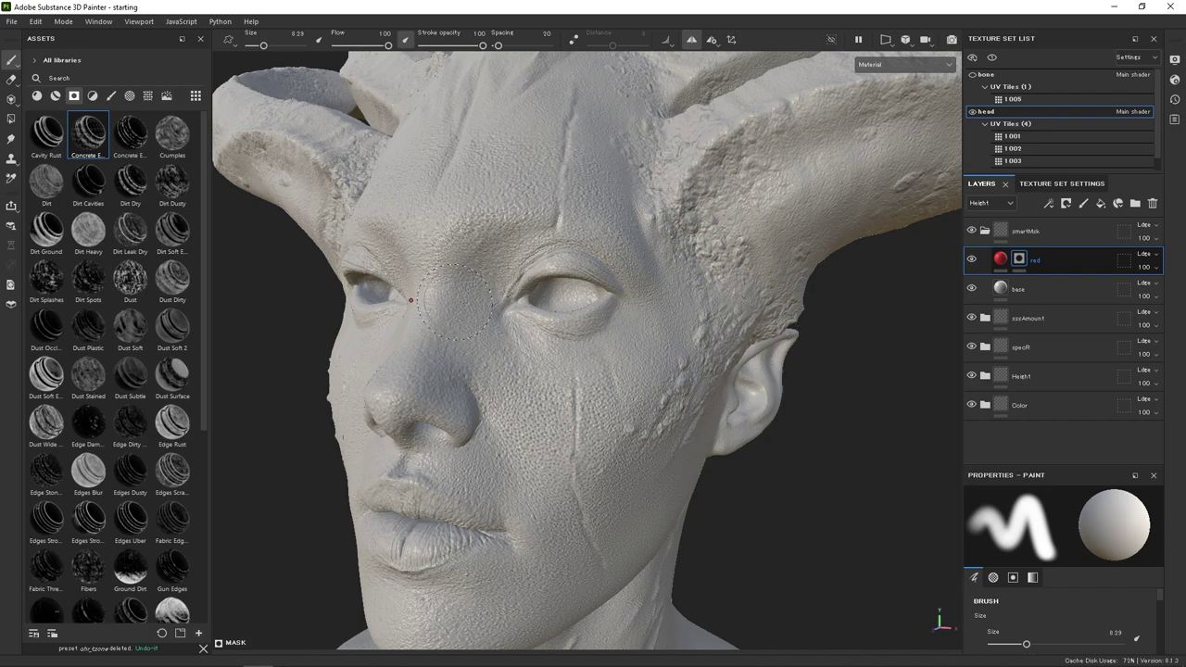
Add a paint effect to the red layer's mask and paint white, with symmetry, around both eyes.
click(1048, 204)
click(1076, 237)
mouse_move(602, 361)
mouse_down()
mouse_move(575, 398)
mouse_move(519, 232)
mouse_move(602, 306)
mouse_up()
mouse_move(508, 341)
mouse_down()
mouse_move(574, 241)
mouse_move(484, 352)
mouse_up()
key(ctrl+z)
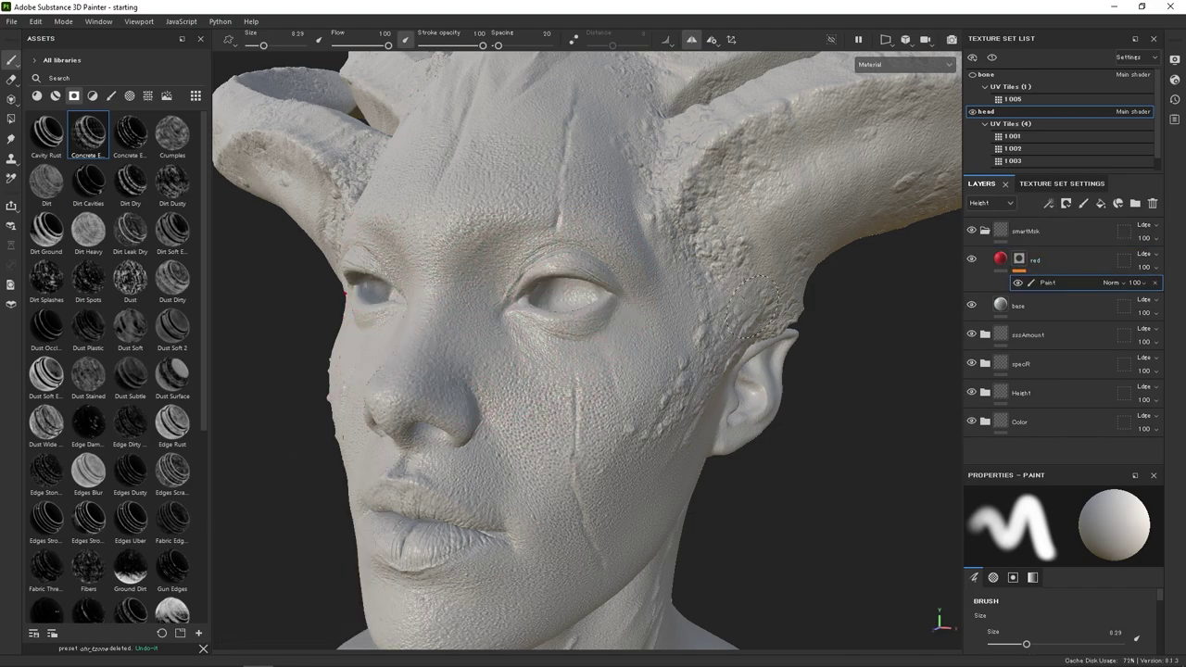
mouse_move(519, 333)
mouse_down()
mouse_move(575, 278)
mouse_move(607, 306)
mouse_move(530, 298)
mouse_move(593, 315)
mouse_move(612, 297)
mouse_move(519, 338)
mouse_move(525, 352)
mouse_move(591, 292)
mouse_move(585, 311)
mouse_up()
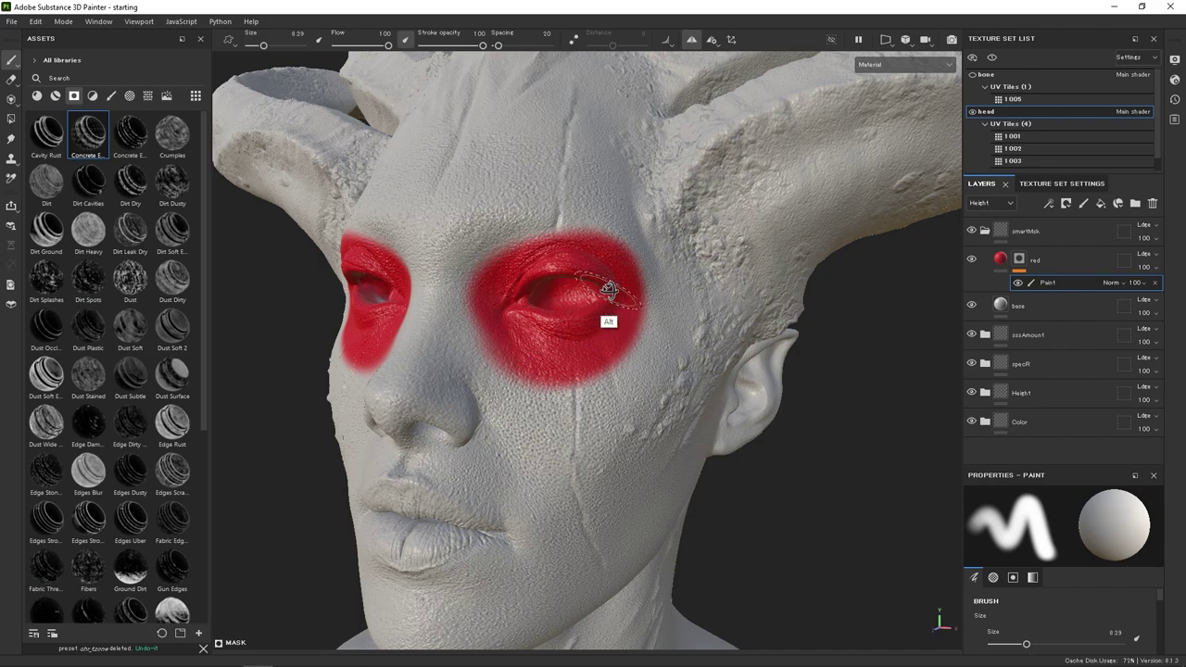
Try to erase part of the painted mask above the eye, then undo the strokes.
alt+drag(606, 284, 643, 292)
ctrl+right_drag(556, 268, 567, 268)
key(x)
mouse_move(584, 250)
mouse_down()
mouse_move(525, 280)
mouse_move(534, 224)
mouse_move(647, 259)
mouse_up()
key(ctrl+z)
key(ctrl+z)
Trim the mask beside the outer corner of the eye in black, enlarging the brush to about 5.78 for the final stroke.
alt+drag(648, 306, 599, 317)
ctrl+right_drag(606, 274, 580, 272)
key(x)
drag(589, 274, 548, 278)
key(x)
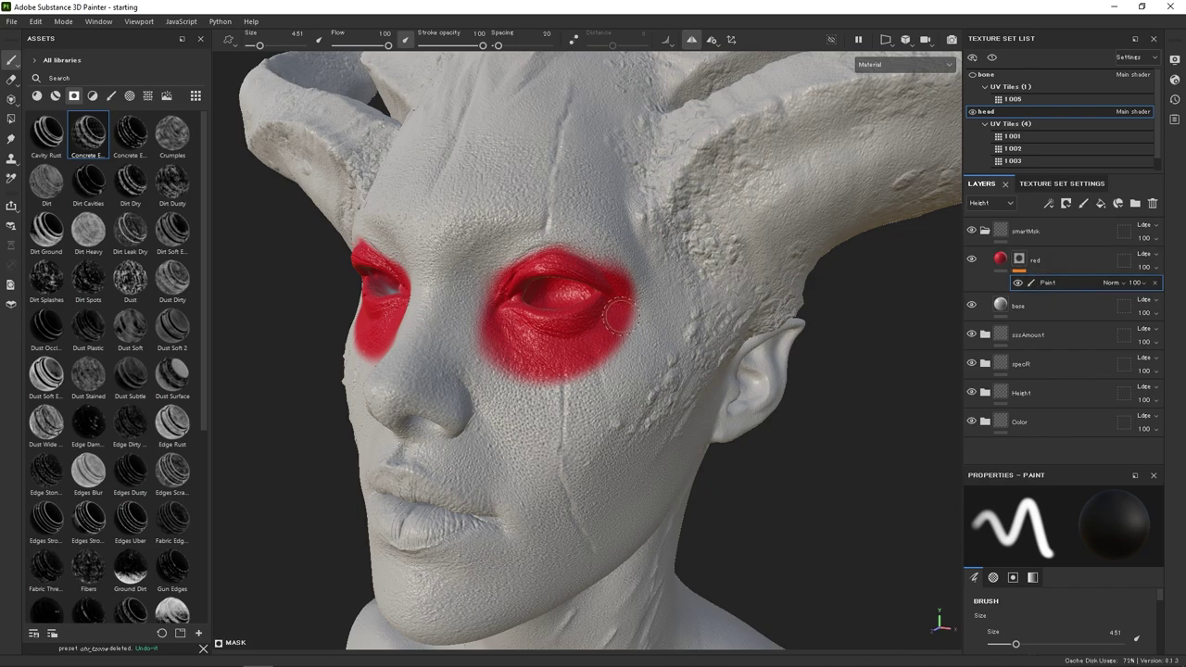
key(bracketright)
key(bracketright)
key(bracketright)
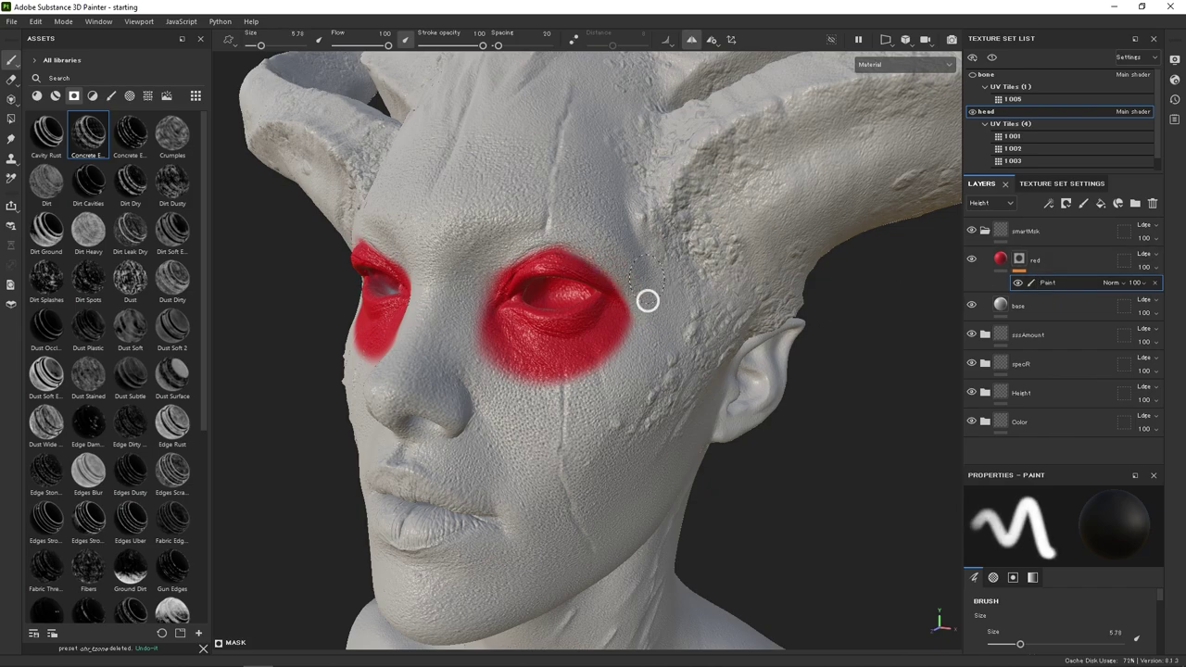
drag(636, 315, 653, 285)
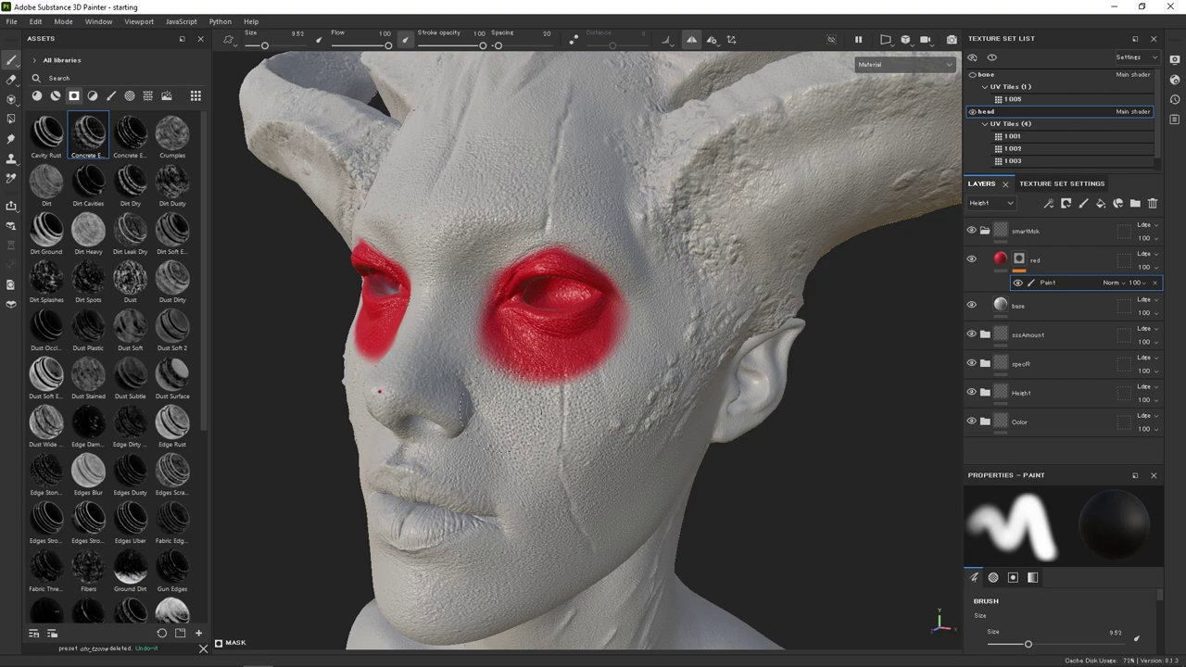
Try a stroke with a smaller brush along the upper edge of the eye mask, then undo it.
mouse_move(501, 332)
alt+mouse_down()
mouse_move(663, 376)
mouse_move(630, 365)
alt+mouse_up()
alt+right_drag(534, 274, 776, 384)
ctrl+right_drag(652, 269, 624, 262)
drag(524, 261, 580, 249)
key(ctrl+z)
Test pen pressure on brush size with strokes of size 2.4 across the brow and forehead, then undo them.
ctrl+right_drag(575, 257, 554, 256)
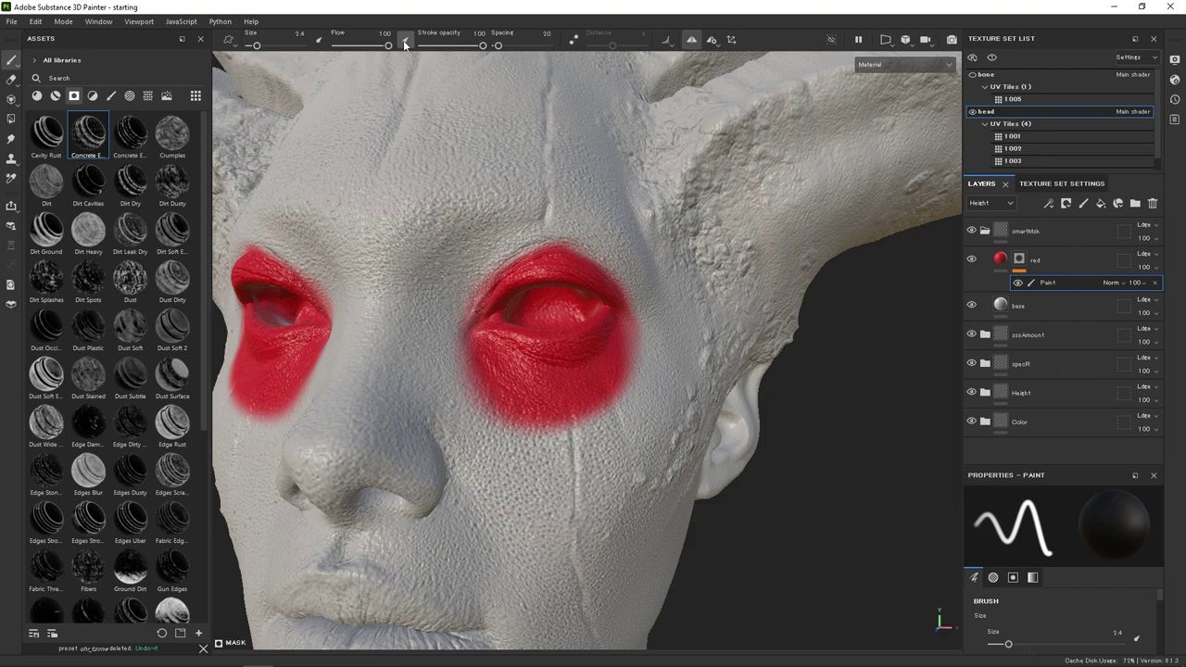
click(319, 39)
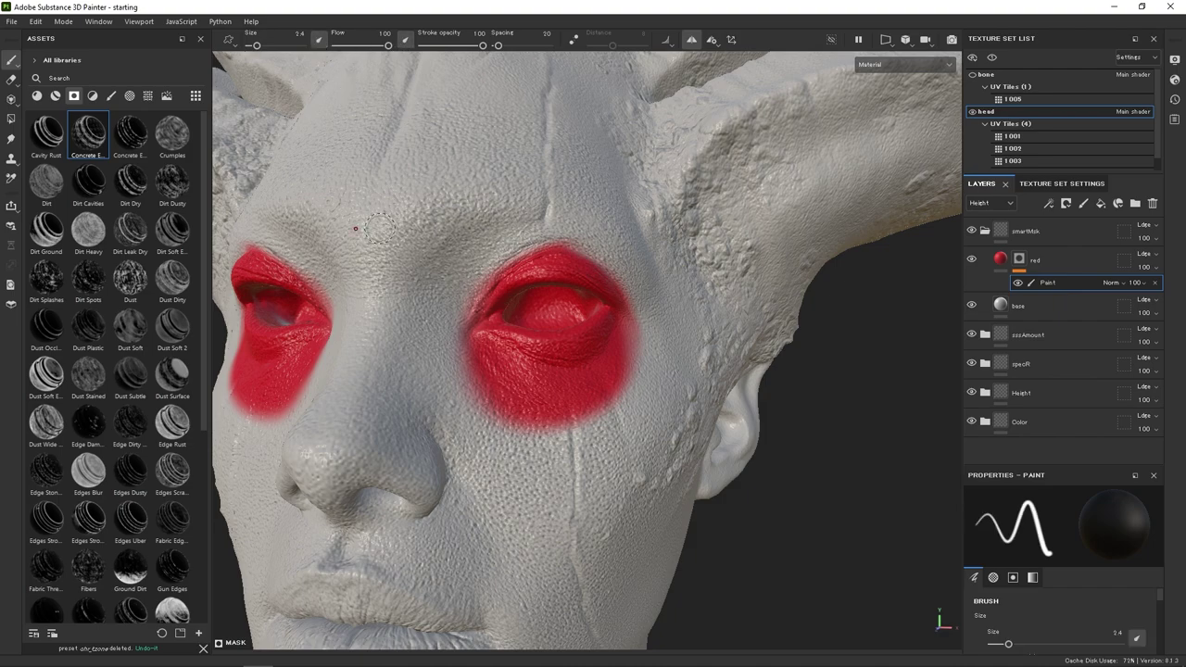
mouse_move(424, 267)
mouse_down()
mouse_move(417, 215)
mouse_move(519, 176)
mouse_move(425, 191)
mouse_up()
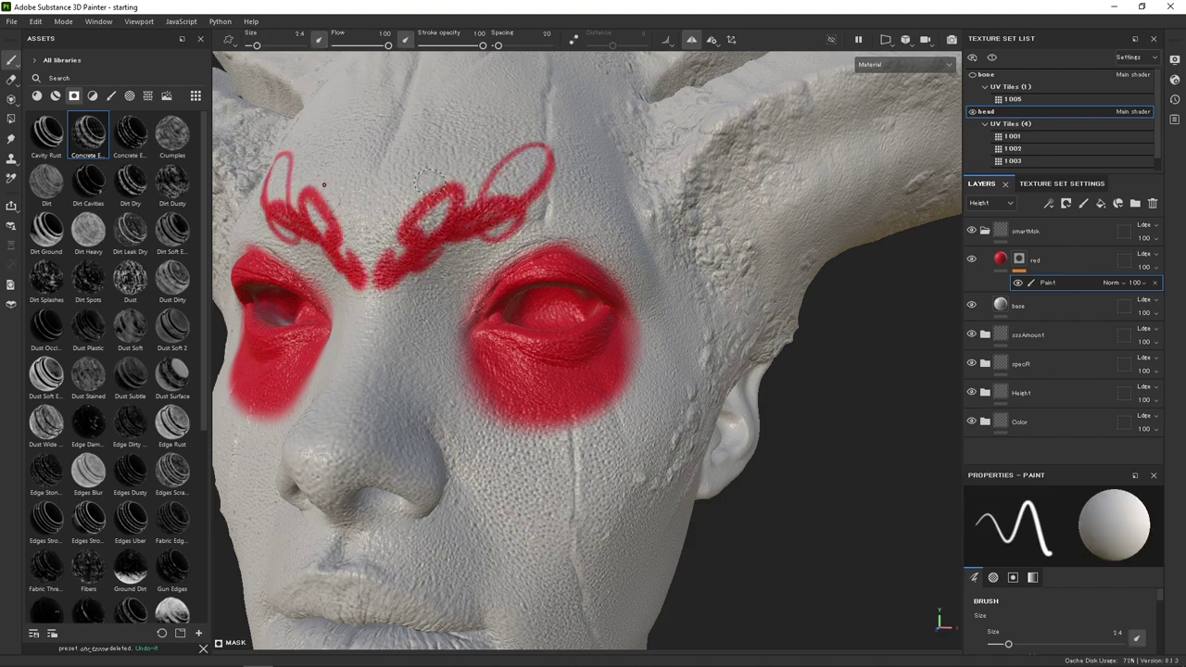
key(ctrl+z)
mouse_move(461, 257)
mouse_down()
mouse_move(422, 366)
mouse_move(382, 218)
mouse_up()
drag(448, 163, 441, 116)
key(ctrl+z)
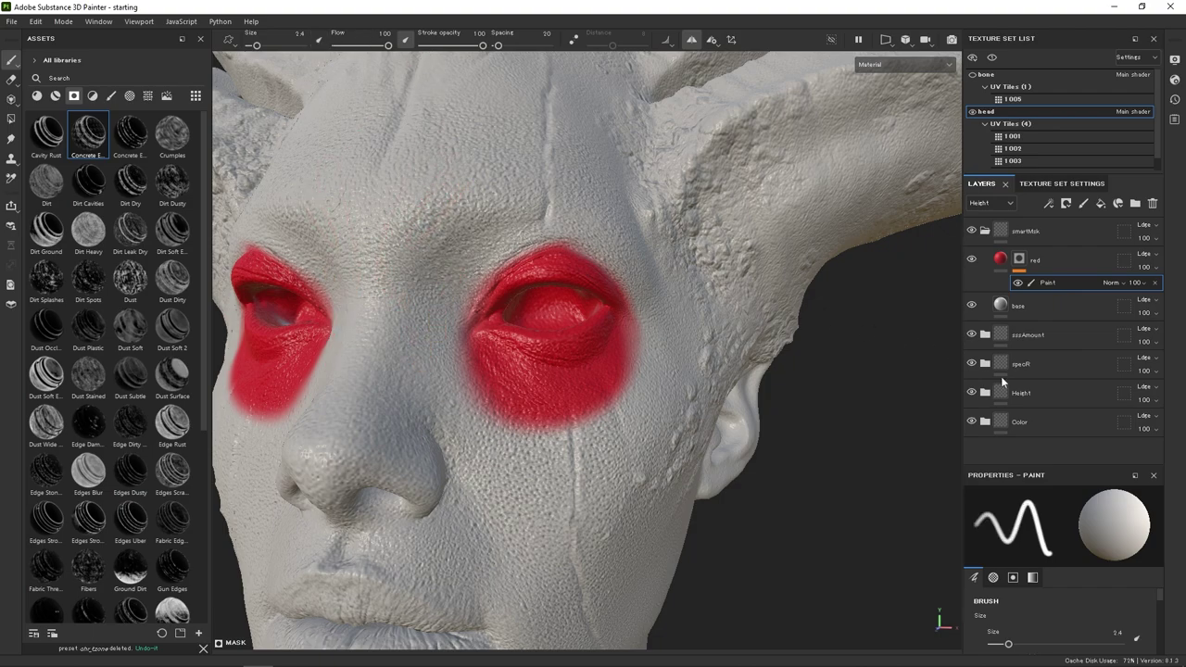
Review the brush's alpha and grayscale settings and try a stroke beside the nose, then undo it.
scroll(1066, 611, down, 8)
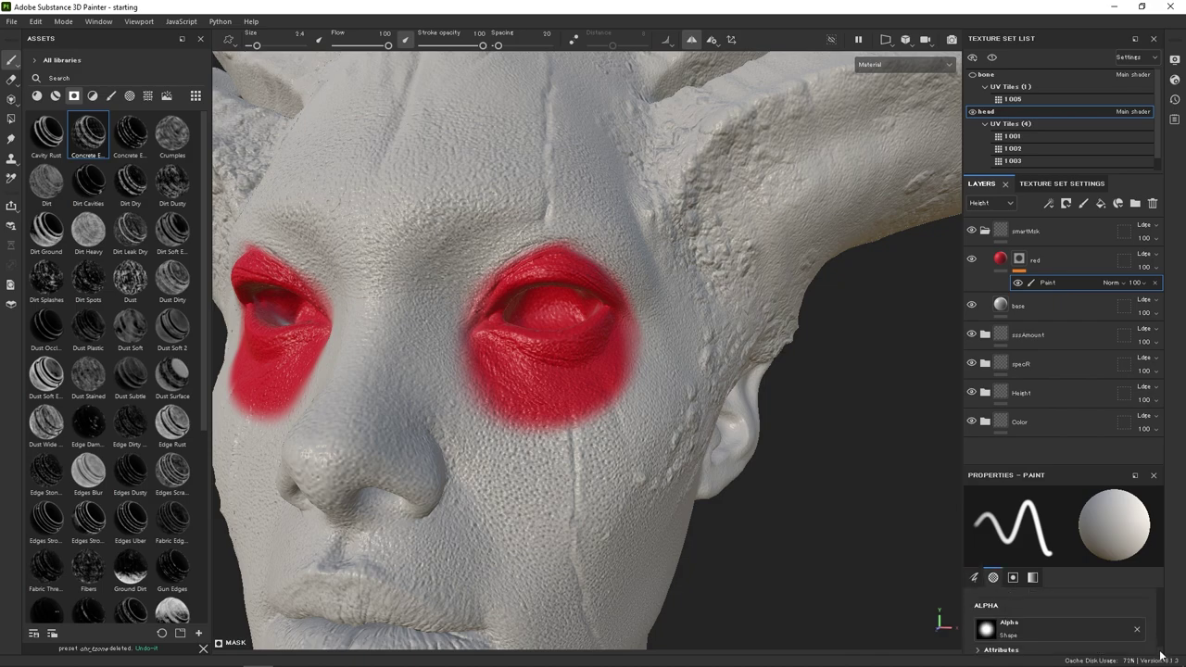
scroll(1093, 611, down, 3)
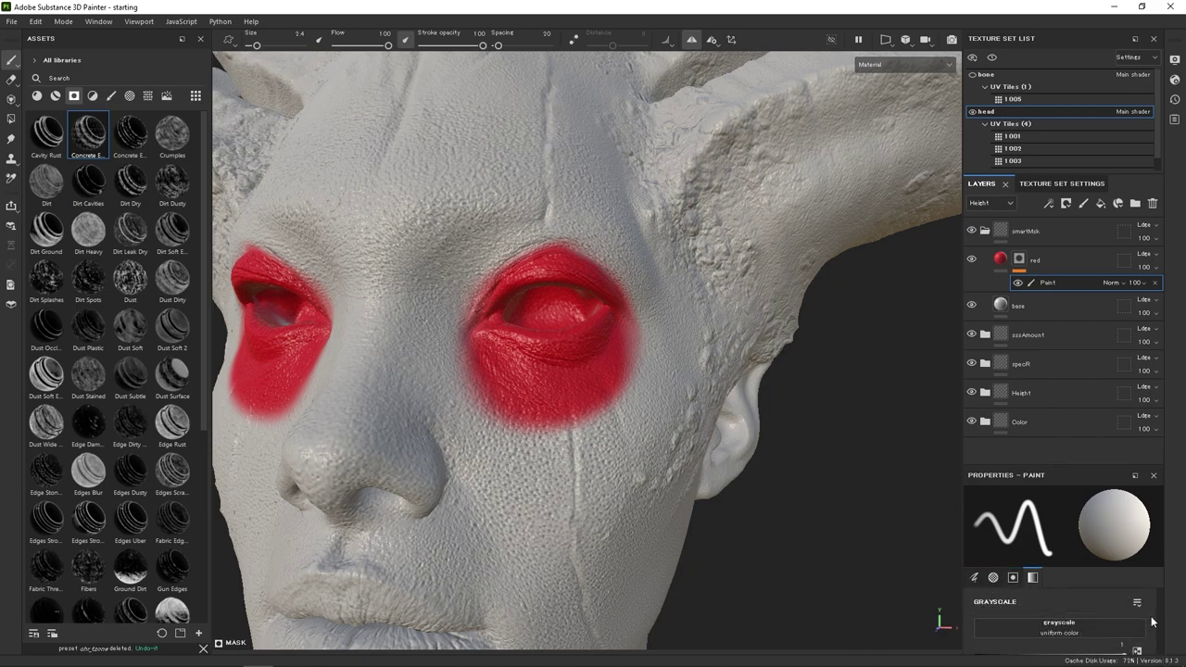
mouse_move(461, 291)
mouse_down()
mouse_move(449, 357)
mouse_move(429, 250)
mouse_move(447, 401)
mouse_up()
key(x)
key(ctrl+z)
alt+drag(564, 328, 598, 328)
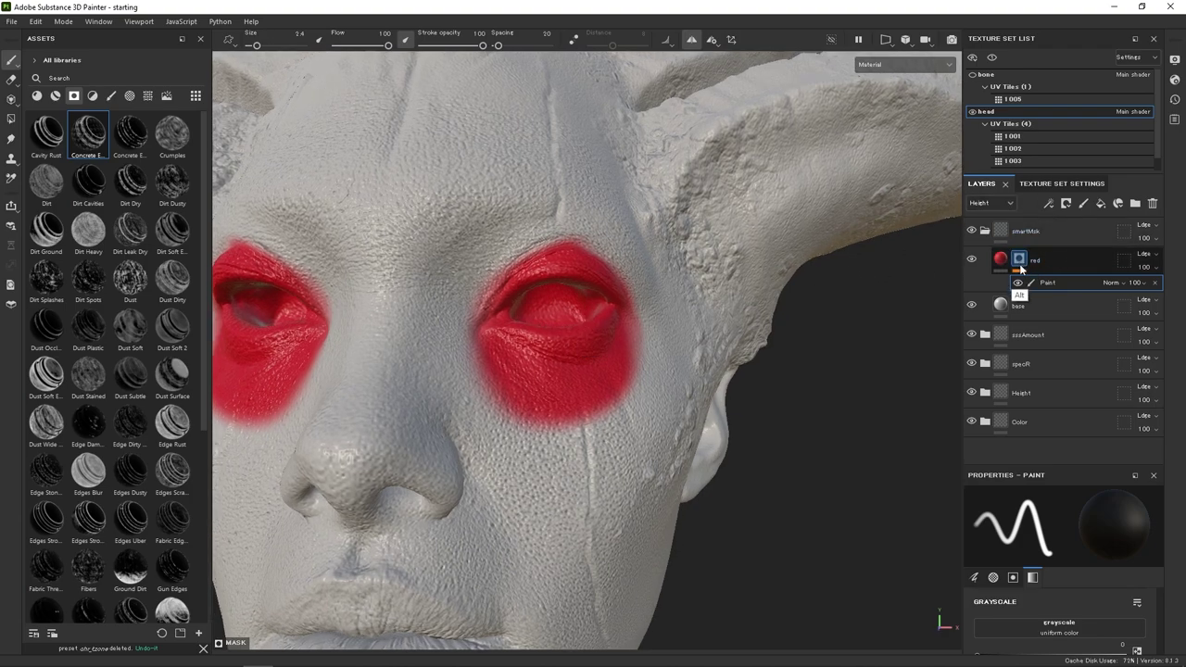
Display only the red layer's mask and round off its upper edge above the eye in black, with a brush of about 5.82.
alt+click(1019, 261)
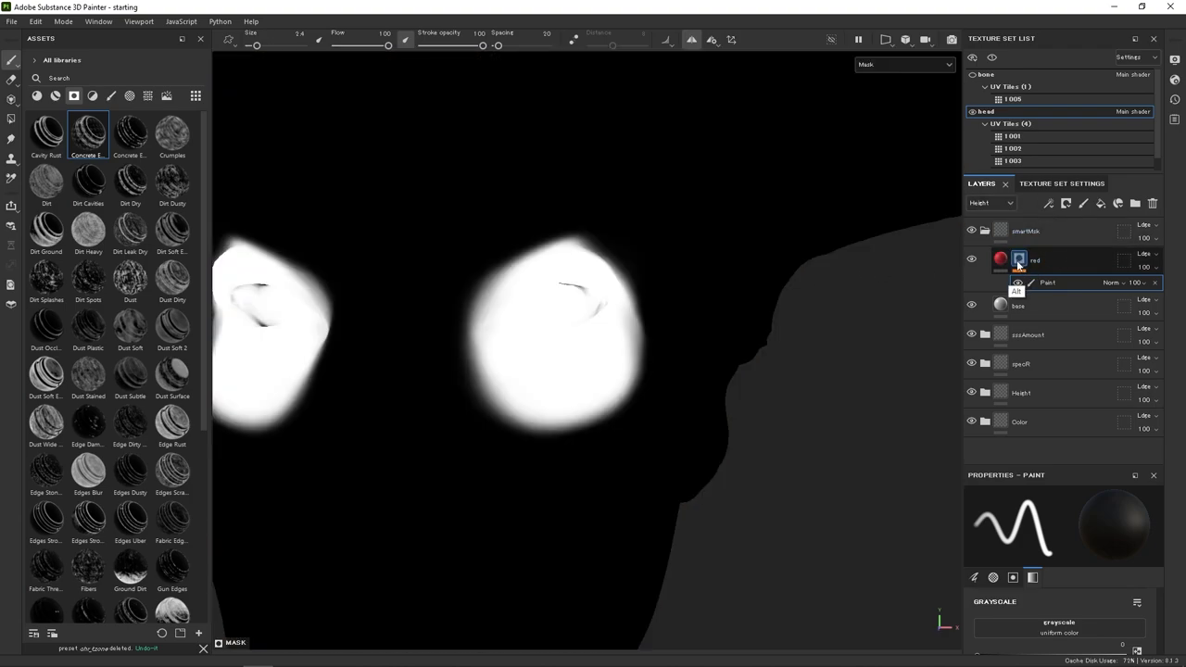
mouse_move(632, 306)
alt+mouse_down()
mouse_move(514, 264)
mouse_move(650, 254)
mouse_move(546, 316)
alt+mouse_up()
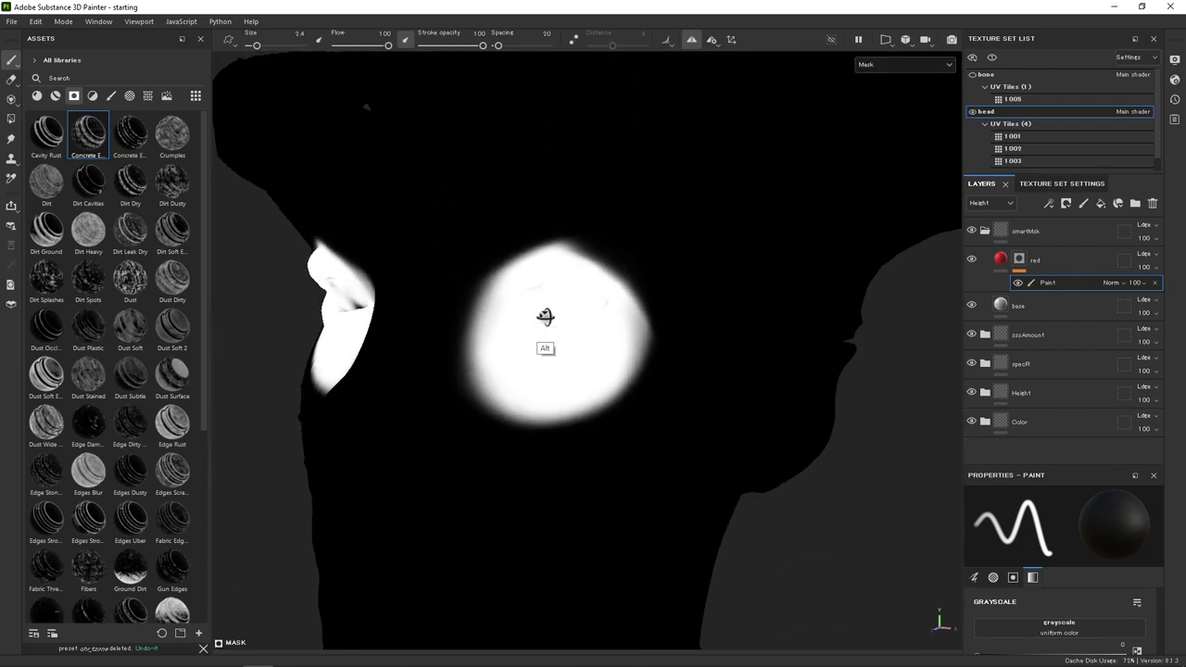
key(x)
ctrl+right_drag(559, 250, 597, 235)
drag(597, 235, 498, 241)
key(ctrl+z)
ctrl+right_drag(586, 237, 636, 232)
key(x)
mouse_move(600, 226)
mouse_down()
mouse_move(508, 221)
mouse_move(619, 238)
mouse_move(621, 223)
mouse_up()
alt+drag(638, 308, 669, 352)
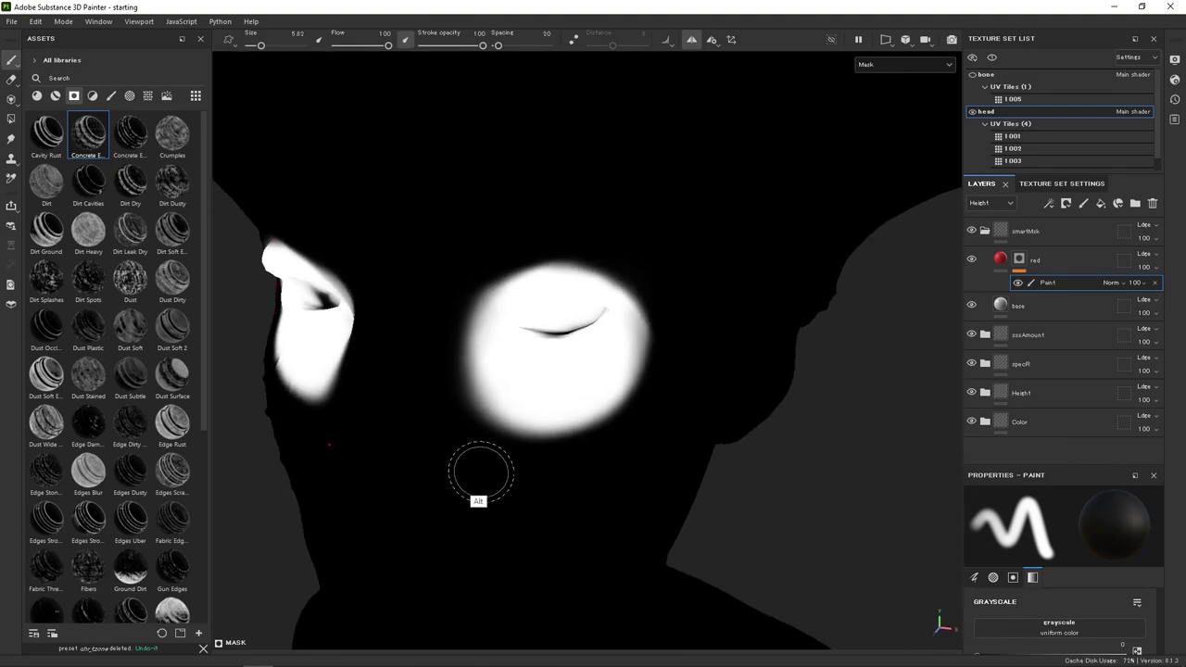
Examine the shape and soft edges of the painted eye mask from several angles.
alt+drag(511, 485, 413, 265)
alt+drag(558, 398, 618, 383)
alt+right_drag(618, 386, 568, 331)
alt+drag(569, 330, 580, 324)
ctrl+right_drag(580, 324, 530, 329)
mouse_move(583, 350)
alt+mouse_down()
mouse_move(475, 325)
mouse_move(432, 273)
mouse_move(485, 244)
alt+mouse_up()
mouse_move(577, 317)
alt+mouse_down()
mouse_move(580, 344)
mouse_move(564, 291)
mouse_move(542, 283)
alt+mouse_up()
mouse_move(603, 309)
alt+mouse_down()
mouse_move(599, 404)
mouse_move(556, 371)
mouse_move(630, 404)
mouse_move(601, 418)
alt+mouse_up()
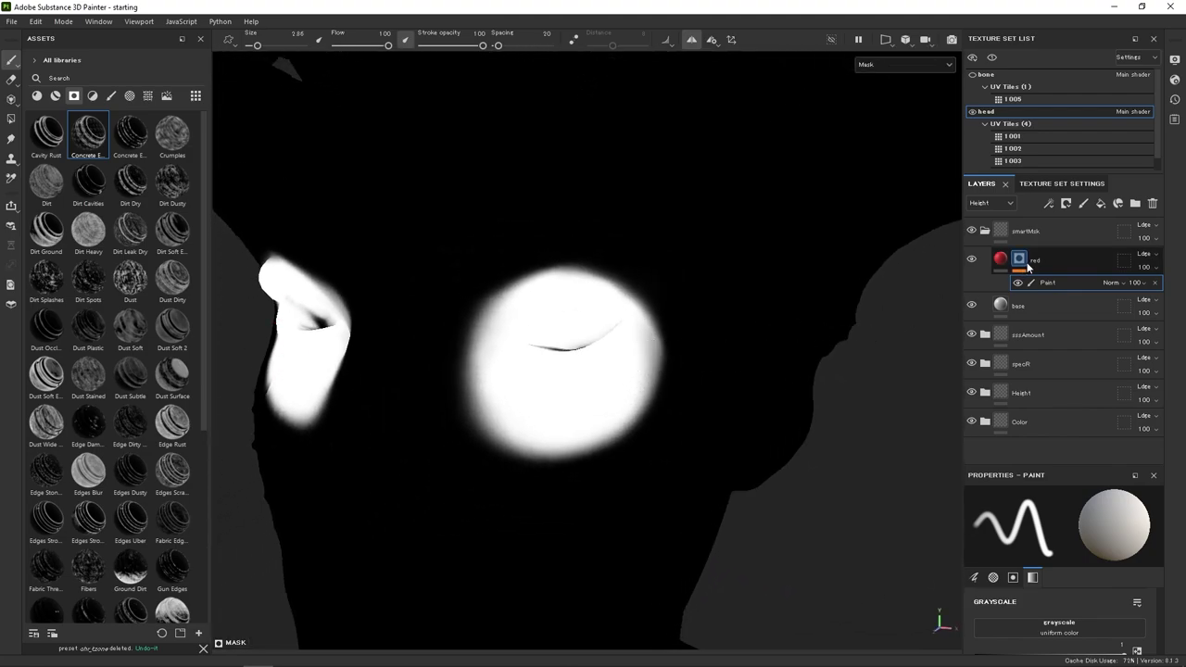
Rename the paint effect eyeSoft and create a smart mask from the red layer's mask.
double_click(1048, 283)
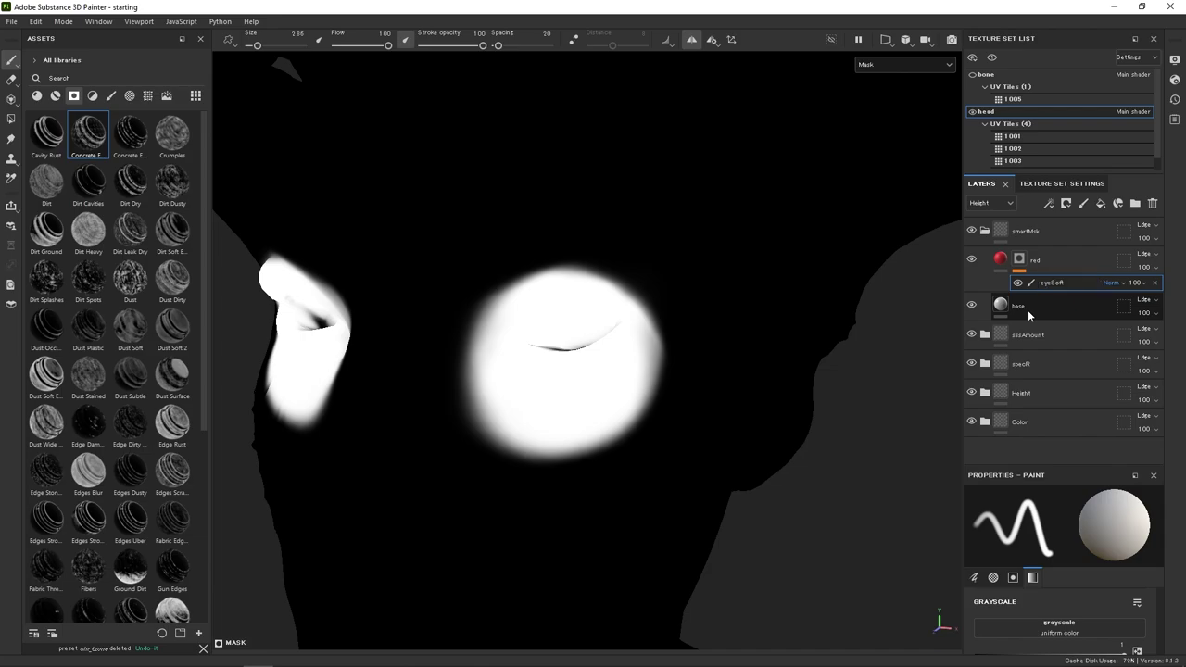
key(Return)
click(1039, 262)
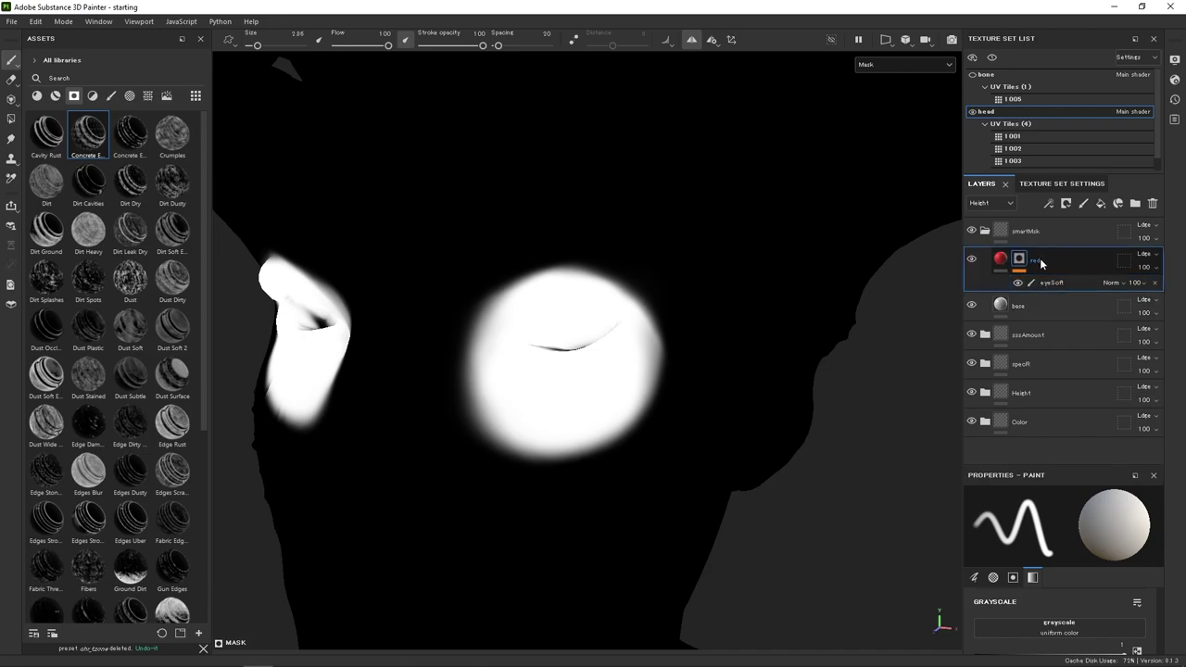
right_click(1034, 262)
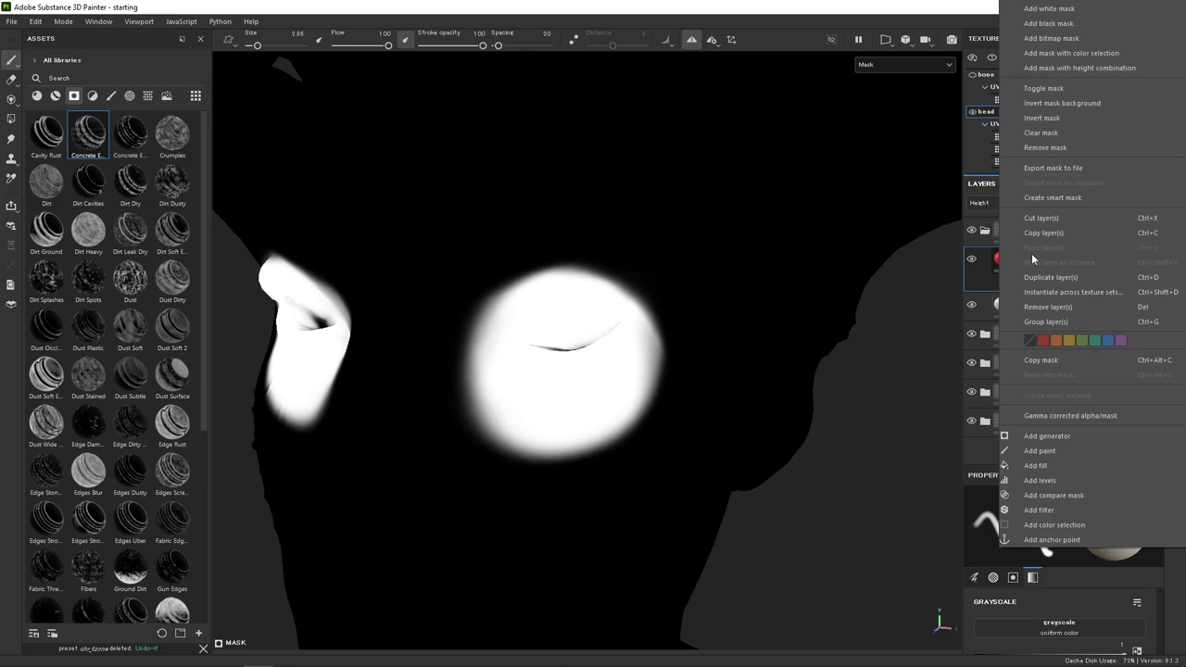
click(1047, 198)
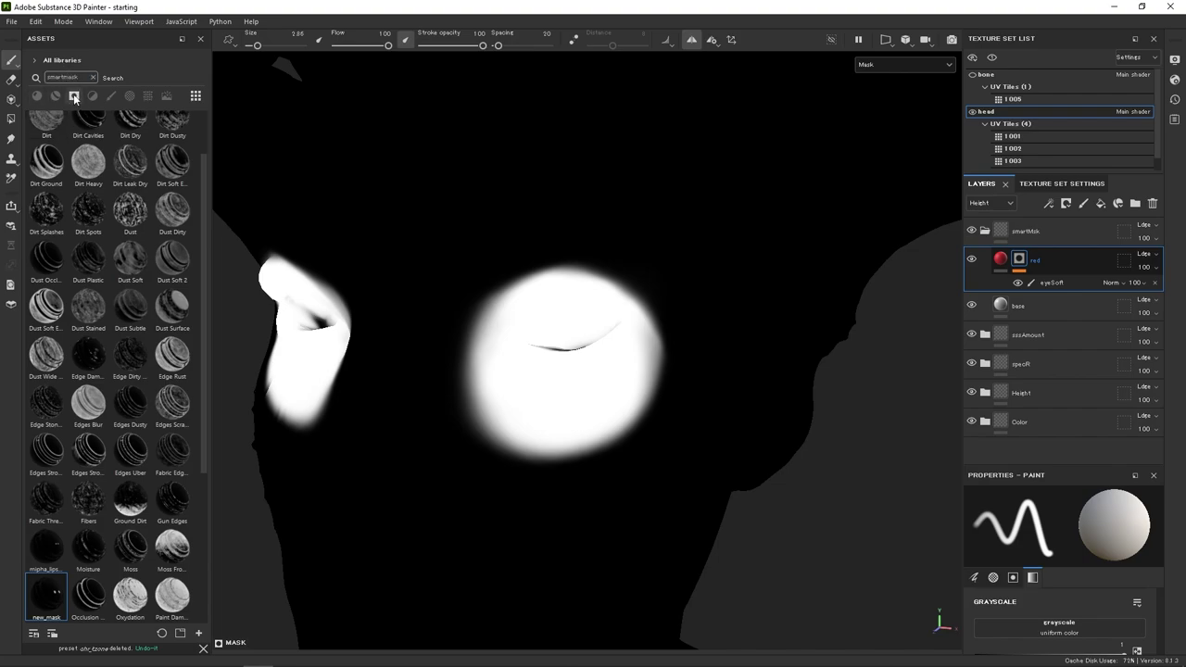
Rename the newly created smart mask as chr_eyeSoft.
right_click(48, 597)
click(118, 486)
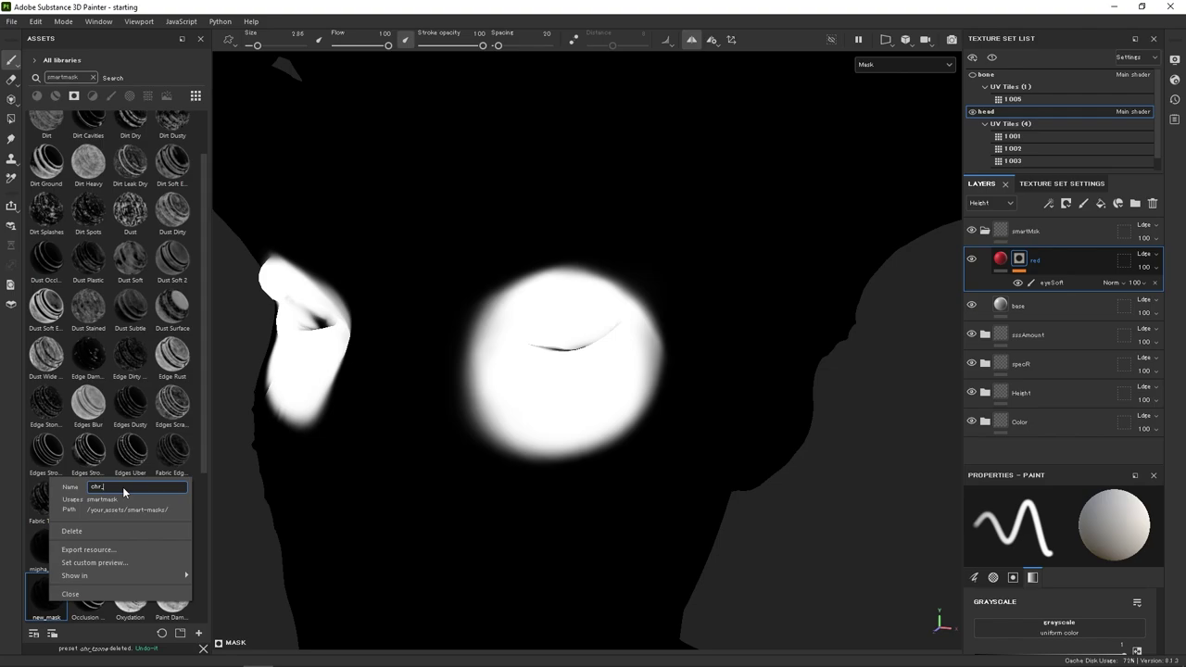
text(chr_eyeSoft)
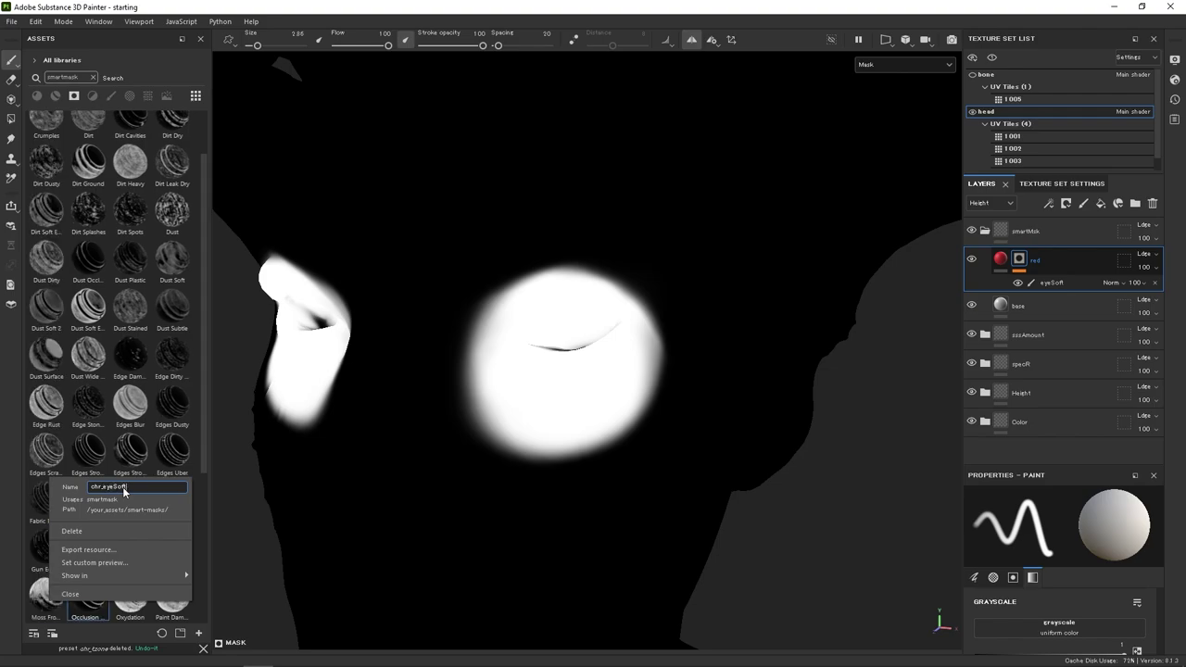
key(Return)
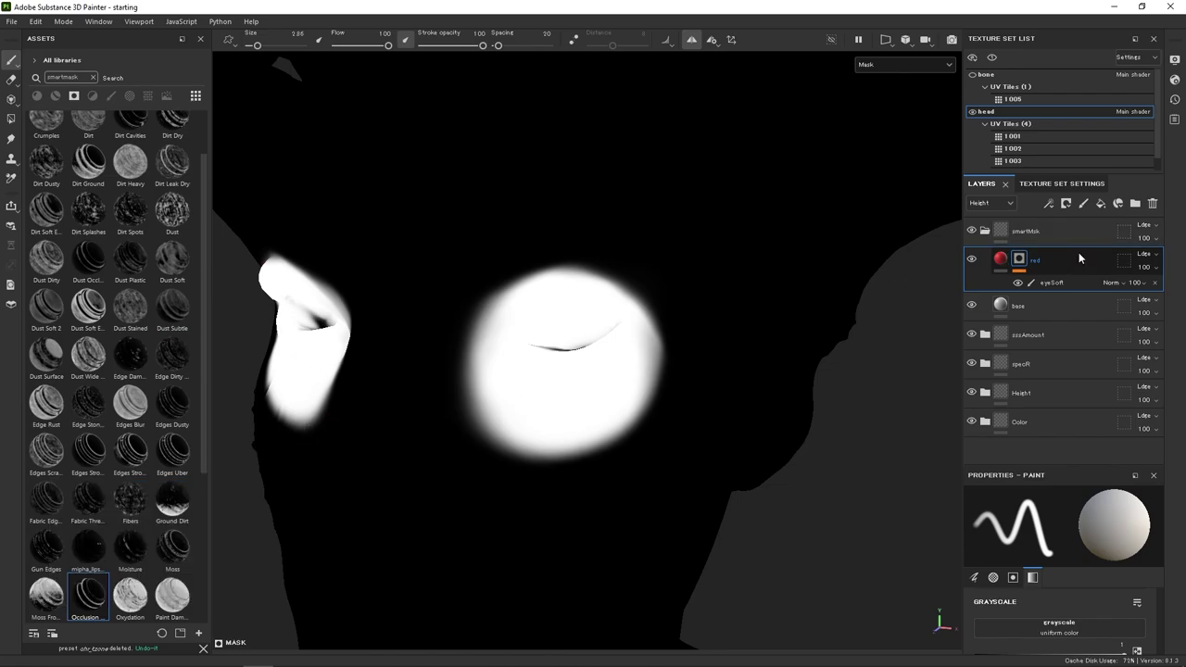
Remove the eyeSoft paint effect from the red layer, then search the smart masks for chr and apply chr_eyeSoft to that layer.
click(1050, 279)
click(1154, 283)
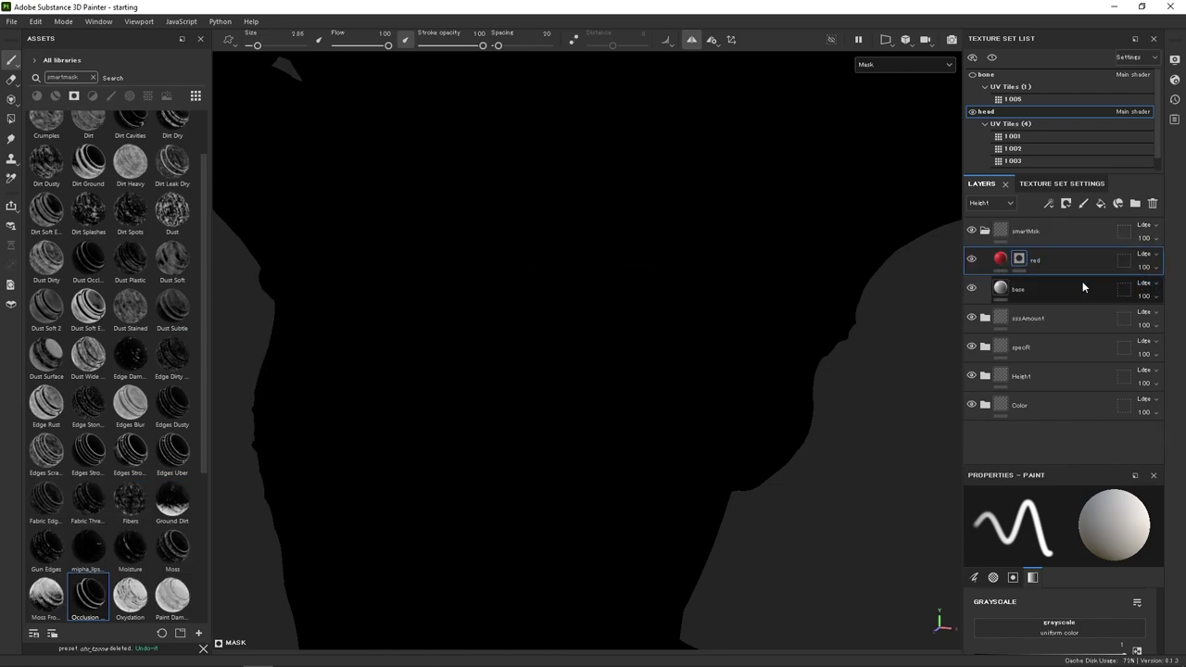
click(124, 79)
text(chr)
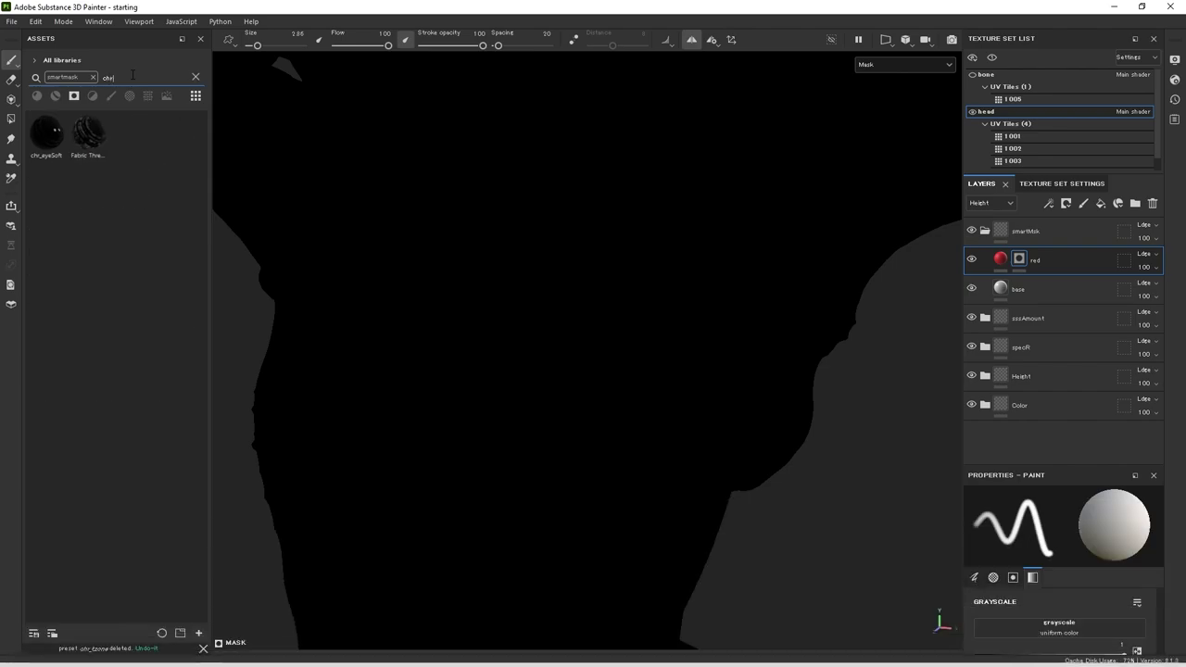
click(50, 146)
drag(50, 145, 1036, 262)
alt+right_drag(633, 376, 592, 389)
mouse_move(574, 385)
alt+mouse_down()
mouse_move(646, 378)
mouse_move(563, 391)
alt+mouse_up()
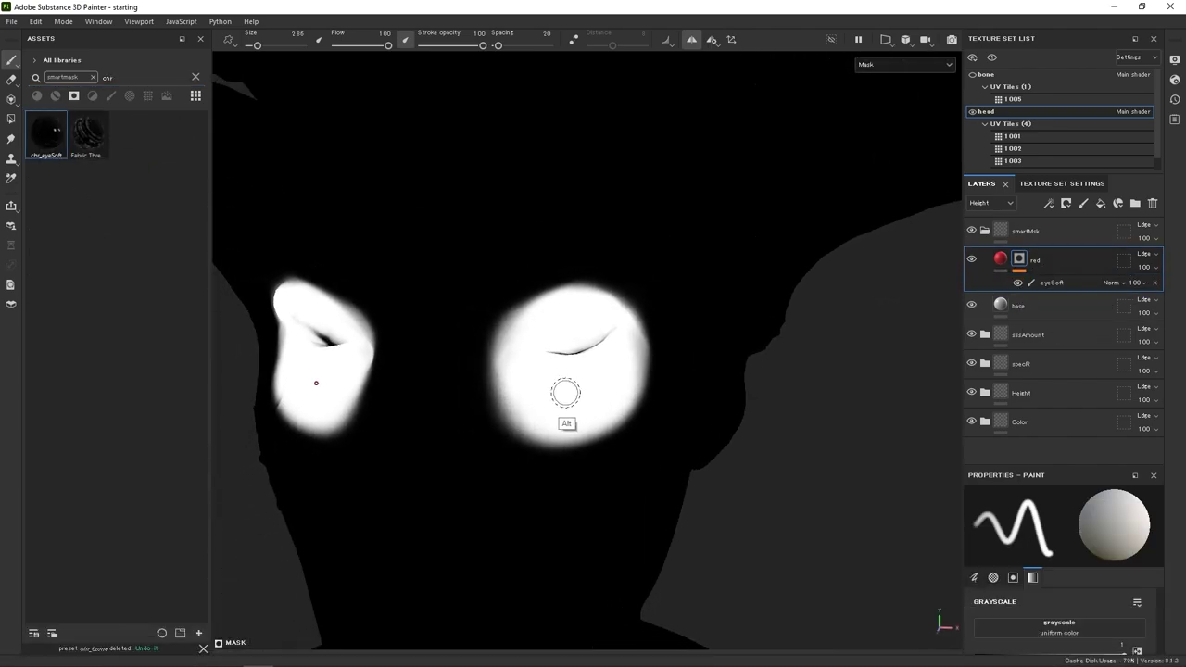
alt+right_drag(564, 392, 620, 368)
alt+drag(620, 368, 607, 364)
alt+right_drag(635, 345, 658, 379)
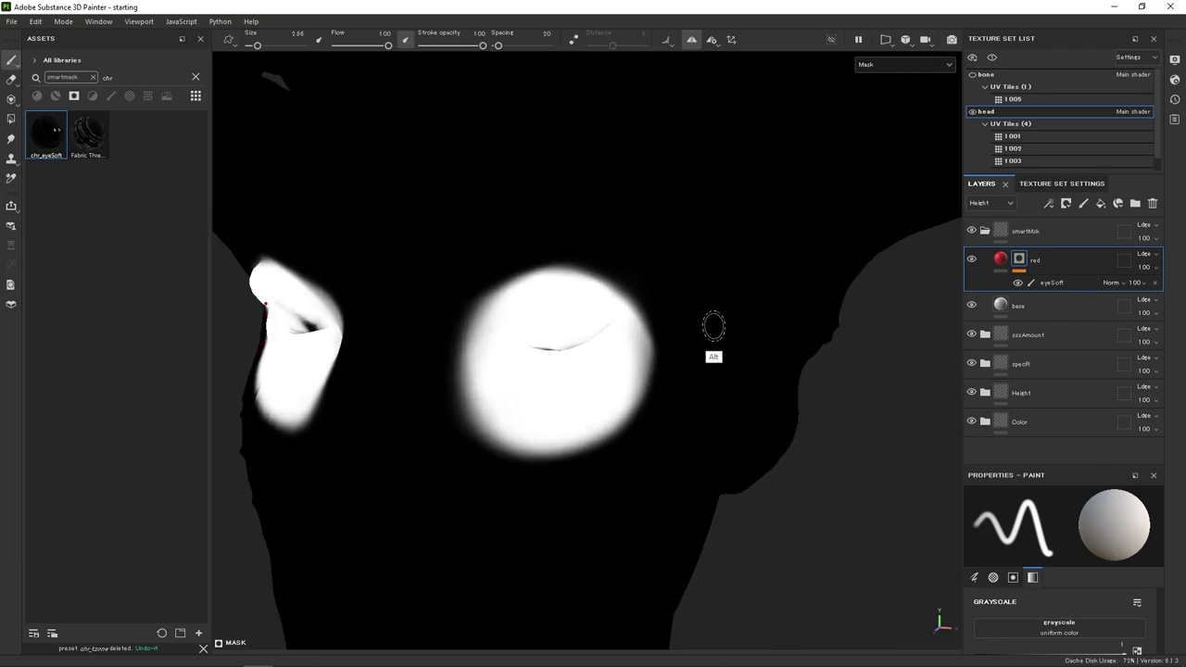
alt+drag(710, 323, 641, 327)
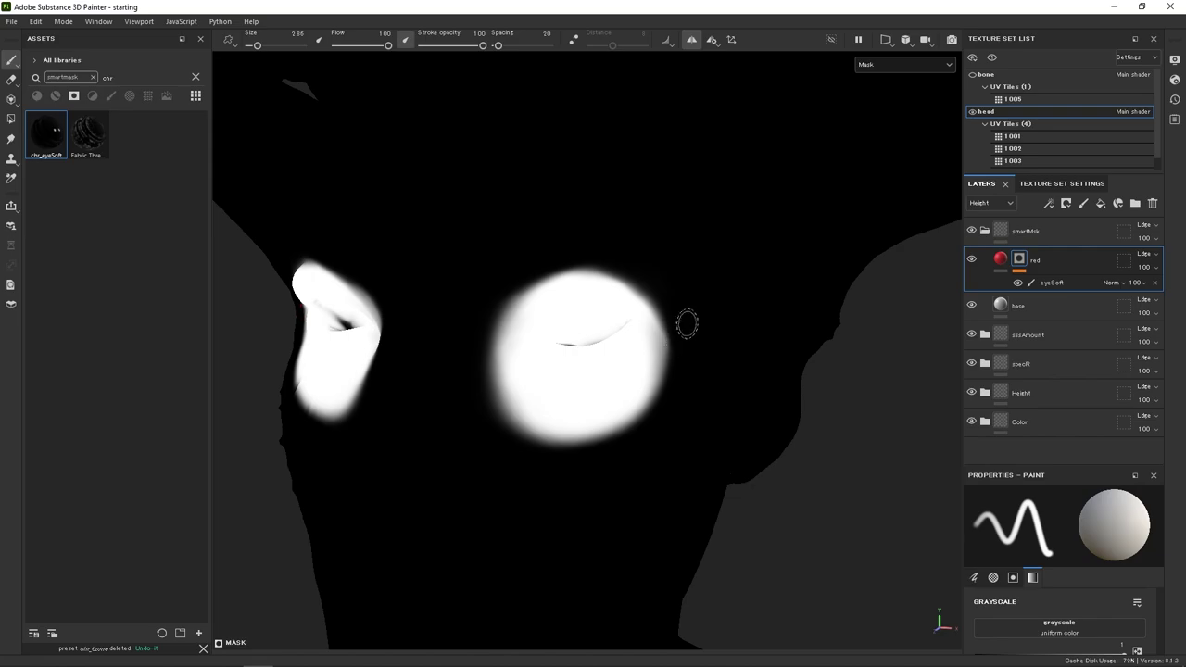
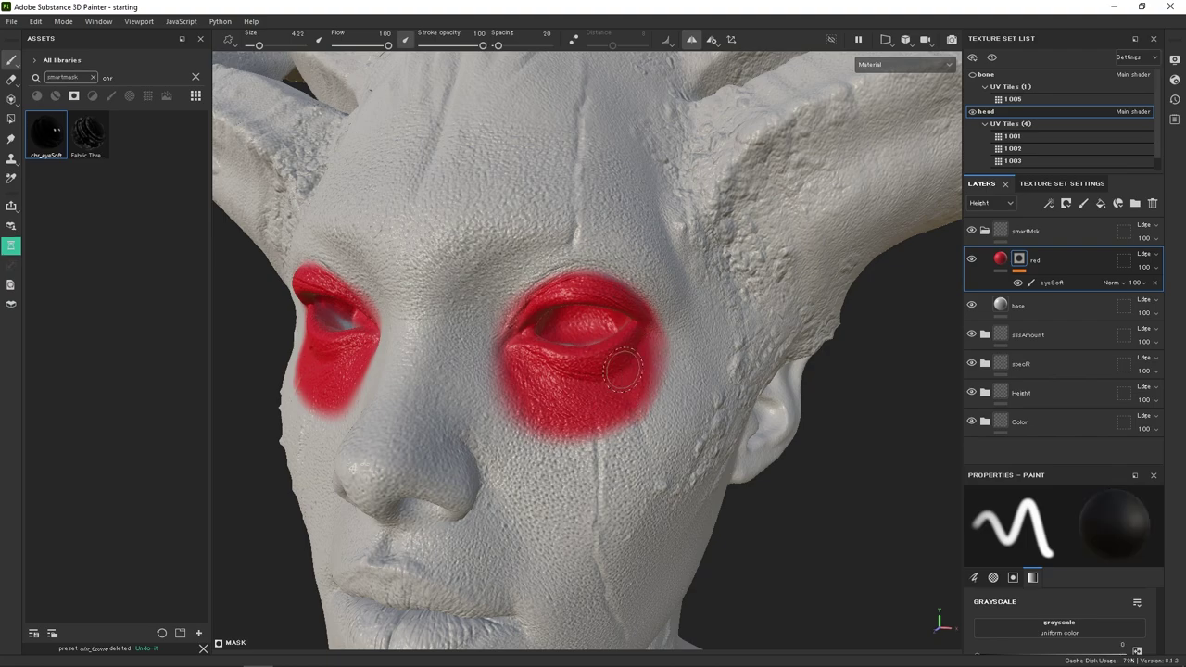
Undo the last strokes on the eye mask and reapply the chr_eyeSoft smart mask to the red layer.
key(ctrl+z)
key(ctrl+z)
key(ctrl+z)
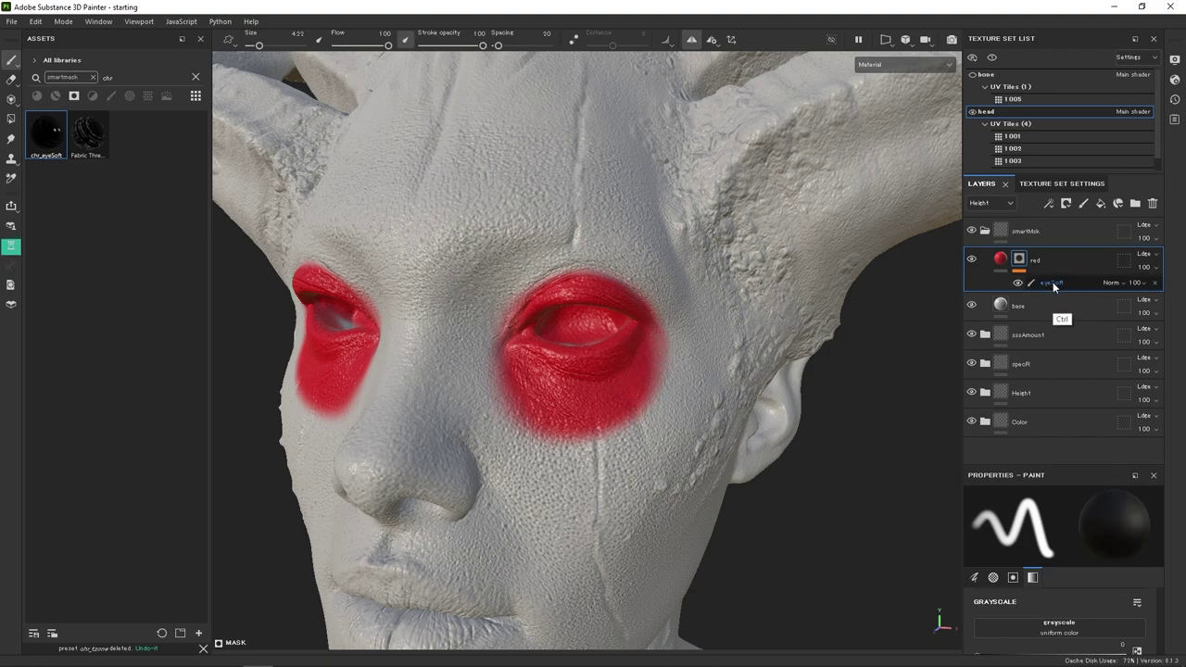
drag(45, 134, 1043, 257)
key(ctrl+y)
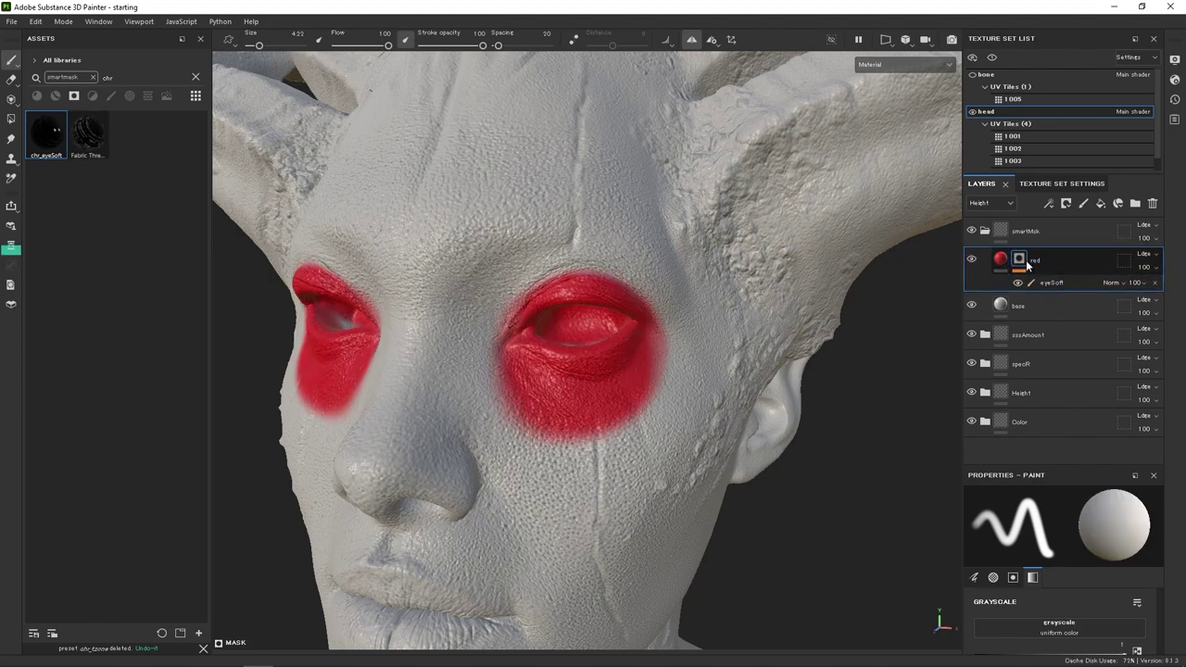
Paint black around the eye on the eyeSoft paint effect to trim the mask down to the eyelids.
click(1026, 285)
key(x)
mouse_move(646, 370)
mouse_down()
mouse_move(649, 343)
mouse_move(630, 379)
mouse_move(532, 407)
mouse_move(505, 361)
mouse_move(588, 426)
mouse_up()
alt+drag(575, 334, 583, 305)
mouse_move(583, 304)
alt+right_down()
mouse_move(704, 297)
mouse_move(686, 315)
alt+right_up()
alt+drag(548, 273, 538, 273)
mouse_move(533, 283)
mouse_down()
mouse_move(480, 329)
mouse_move(466, 371)
mouse_up()
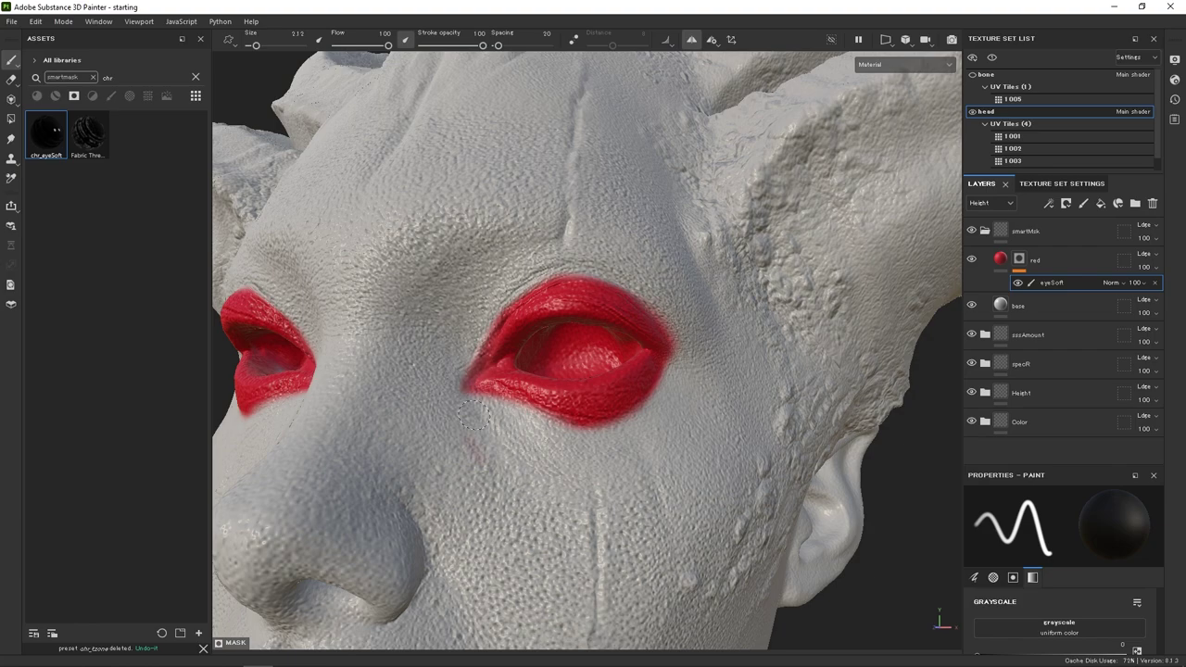
alt+drag(593, 412, 407, 408)
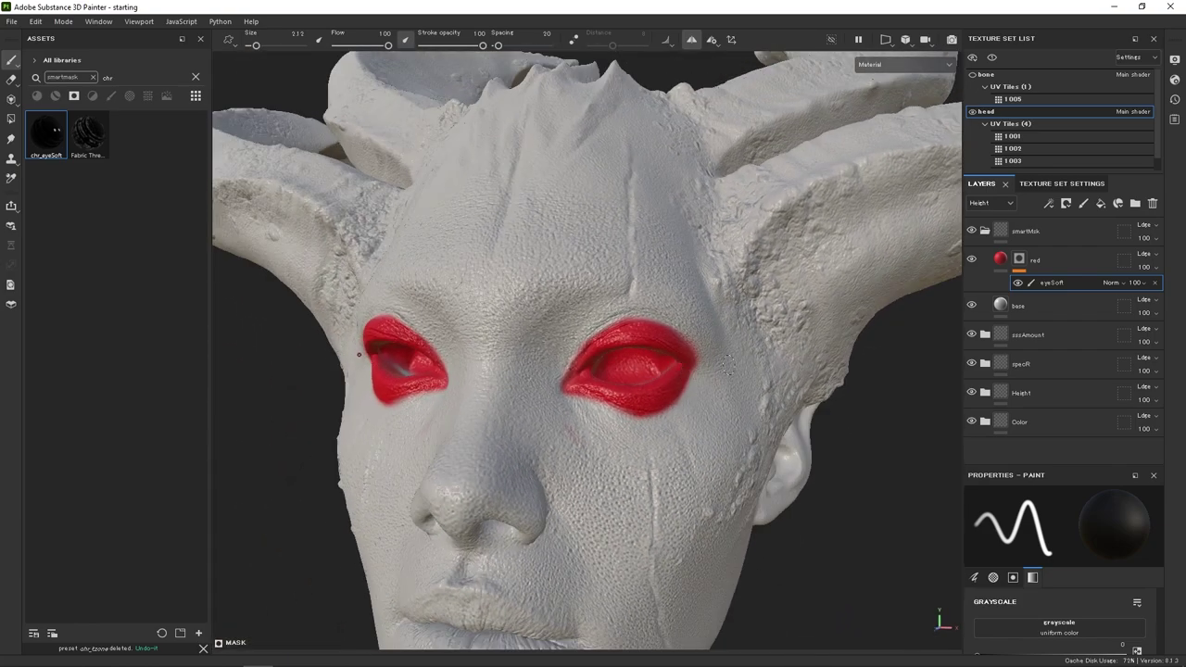
Display only the red layer's mask and clean up the stray marks and outer edges around the eyelid shape in black.
alt+click(1020, 260)
alt+drag(742, 426, 638, 416)
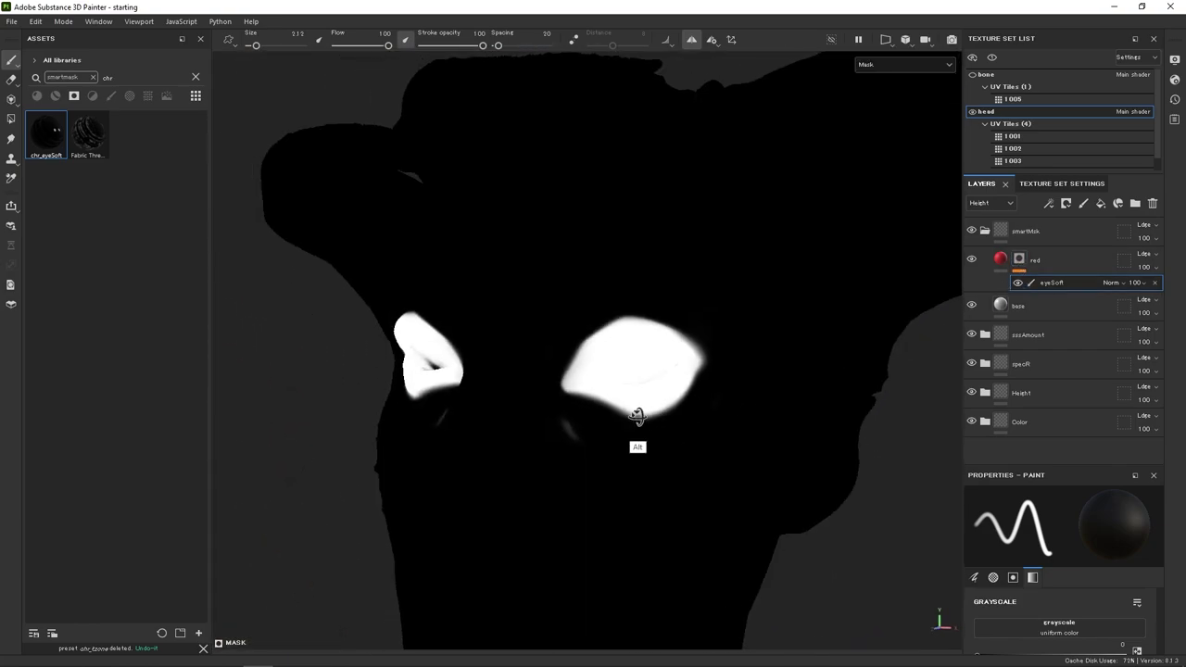
alt+right_drag(593, 442, 715, 489)
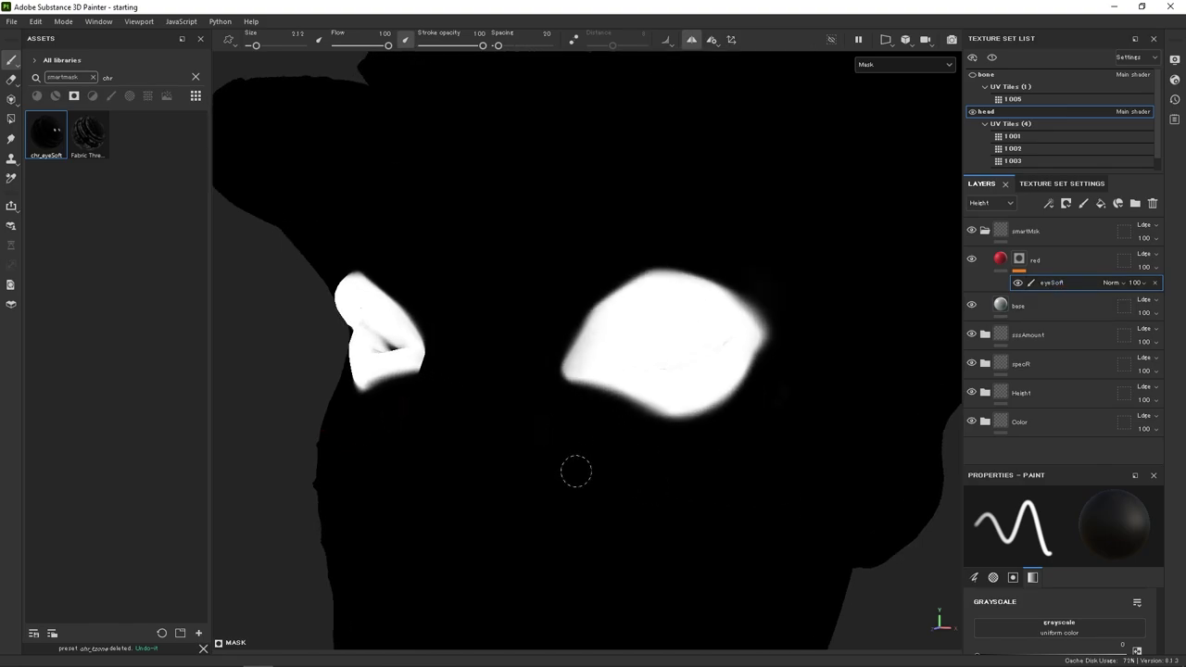
mouse_move(548, 437)
alt+mouse_down()
mouse_move(524, 453)
mouse_move(812, 398)
mouse_move(779, 317)
alt+mouse_up()
drag(741, 275, 740, 315)
key(ctrl+z)
ctrl+right_drag(740, 283, 750, 282)
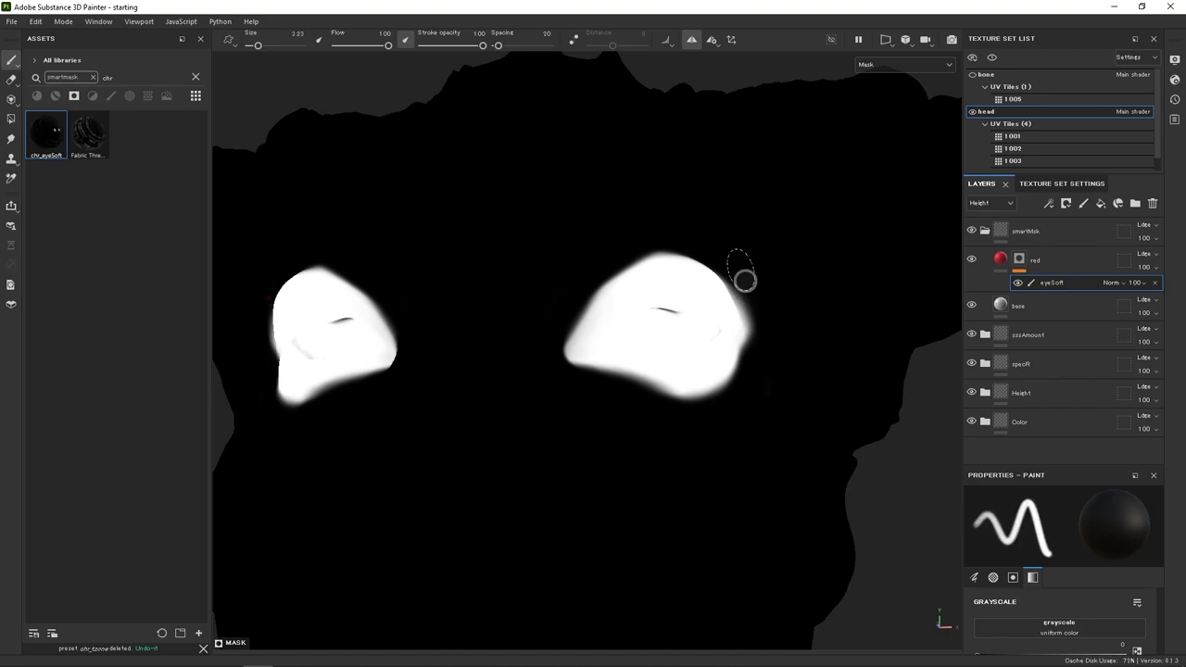
alt+drag(736, 272, 797, 361)
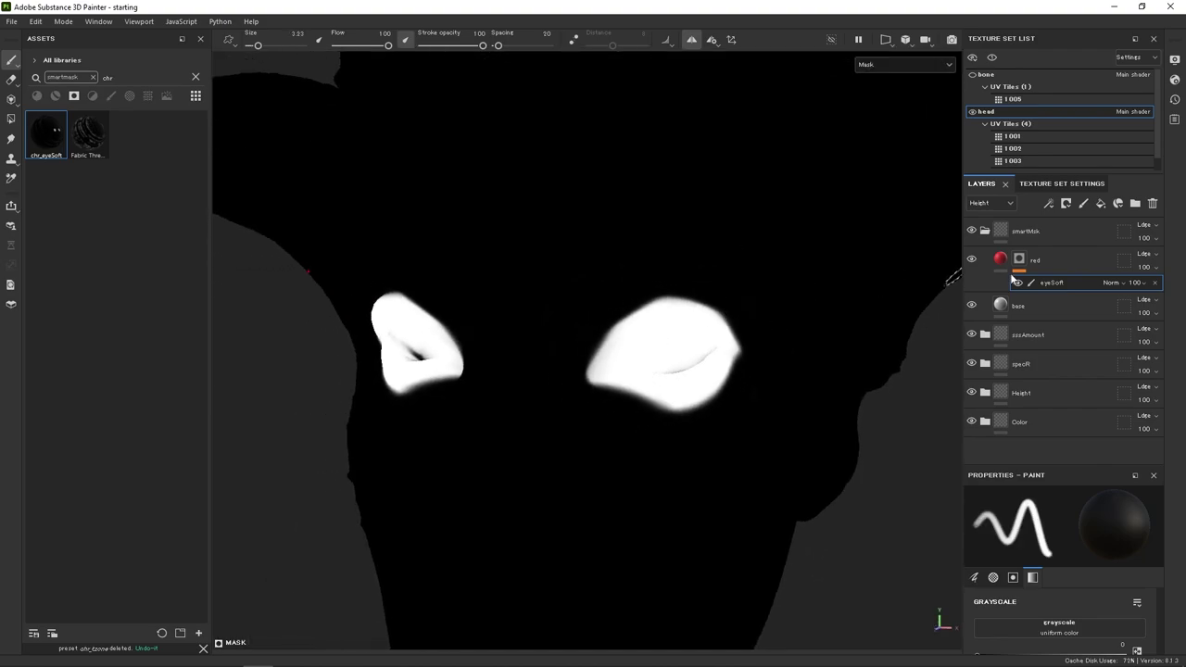
Rename the eyeSoft paint effect as eyelids.
double_click(1061, 283)
text(ey)
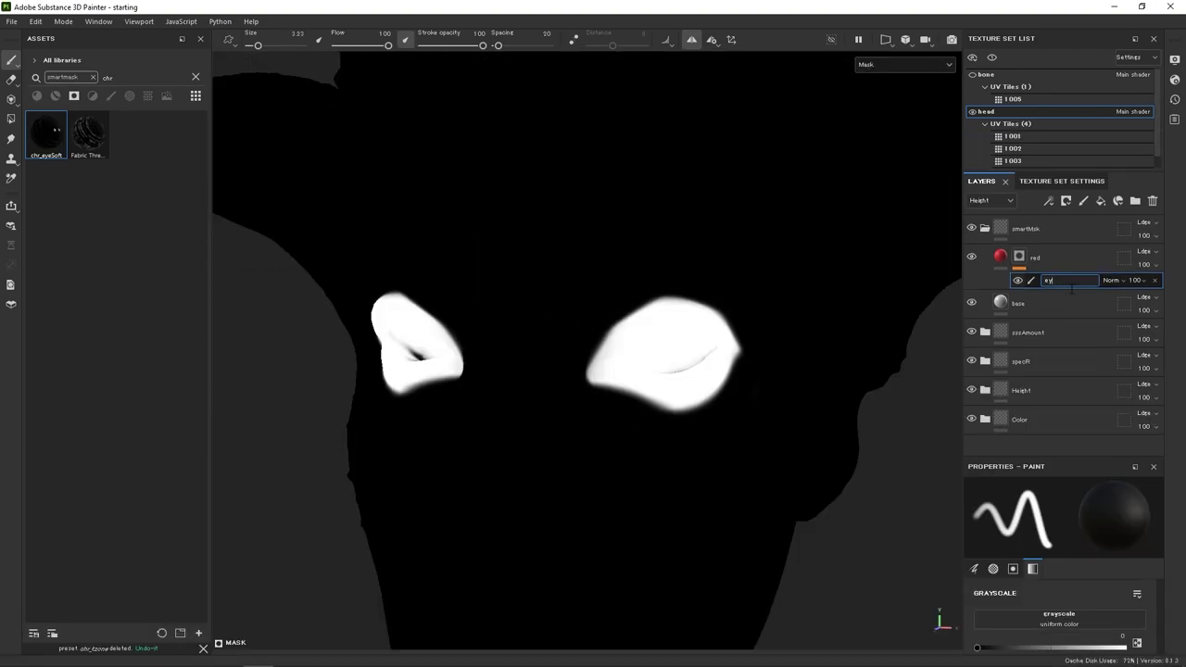
text(elids)
key(Return)
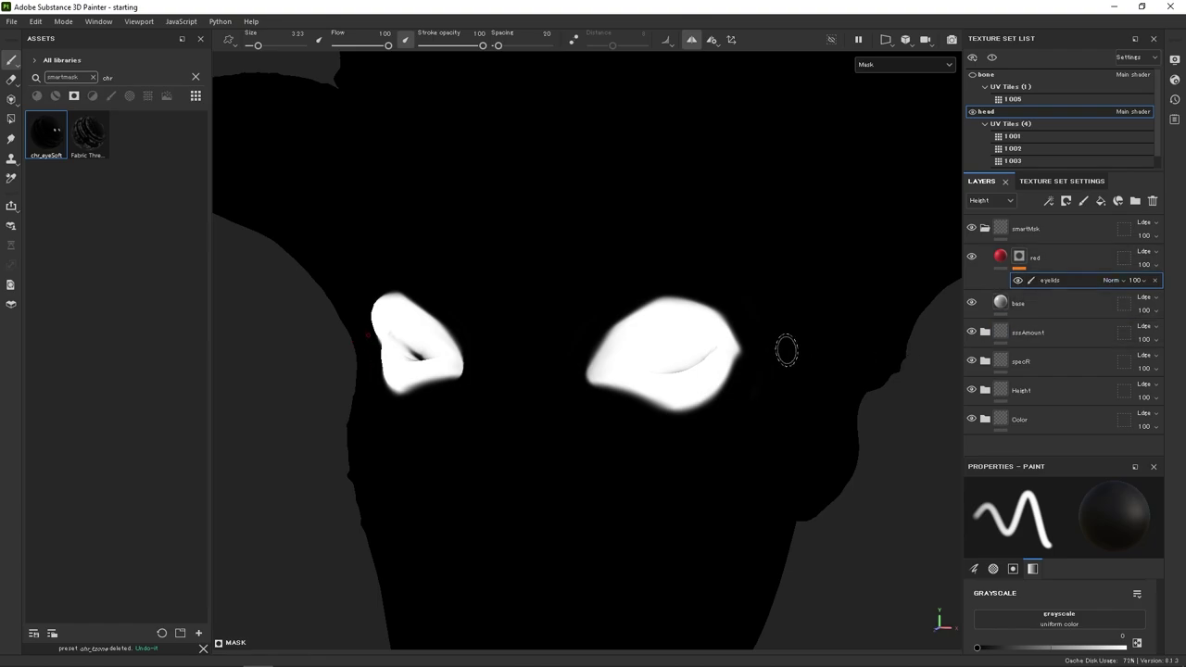
Display the full material and touch up the mask along the lower eyelid with a brush of about 1.74, switching to white.
key(m)
click(1041, 262)
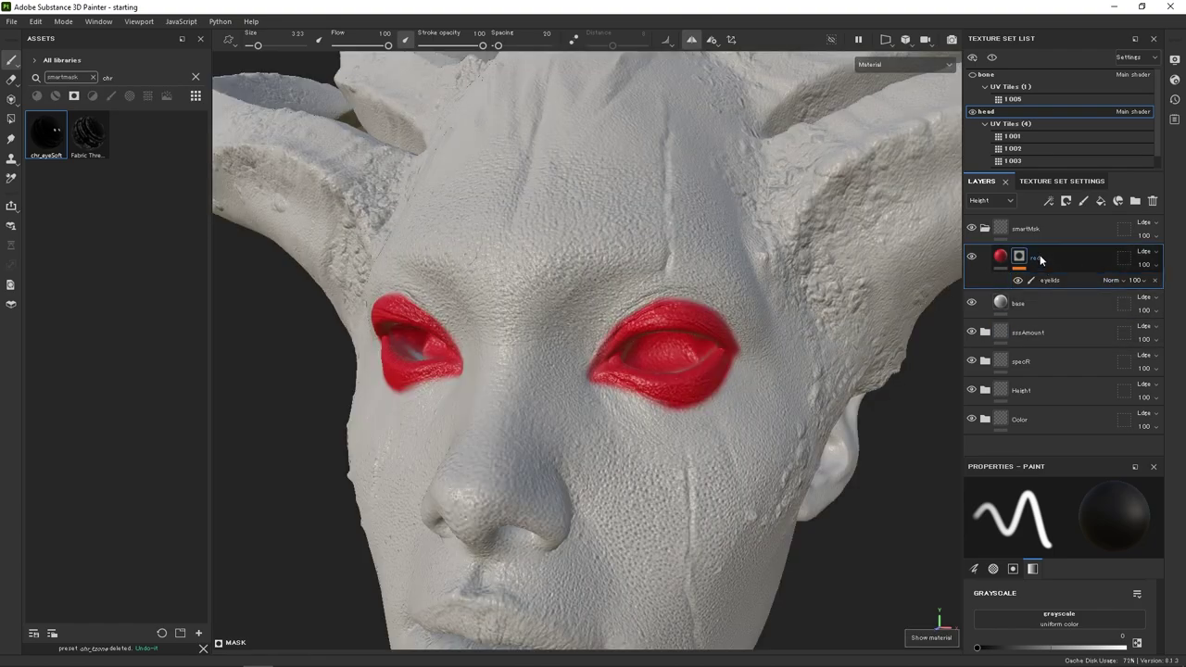
mouse_move(704, 374)
alt+mouse_down()
mouse_move(389, 418)
mouse_move(338, 389)
alt+mouse_up()
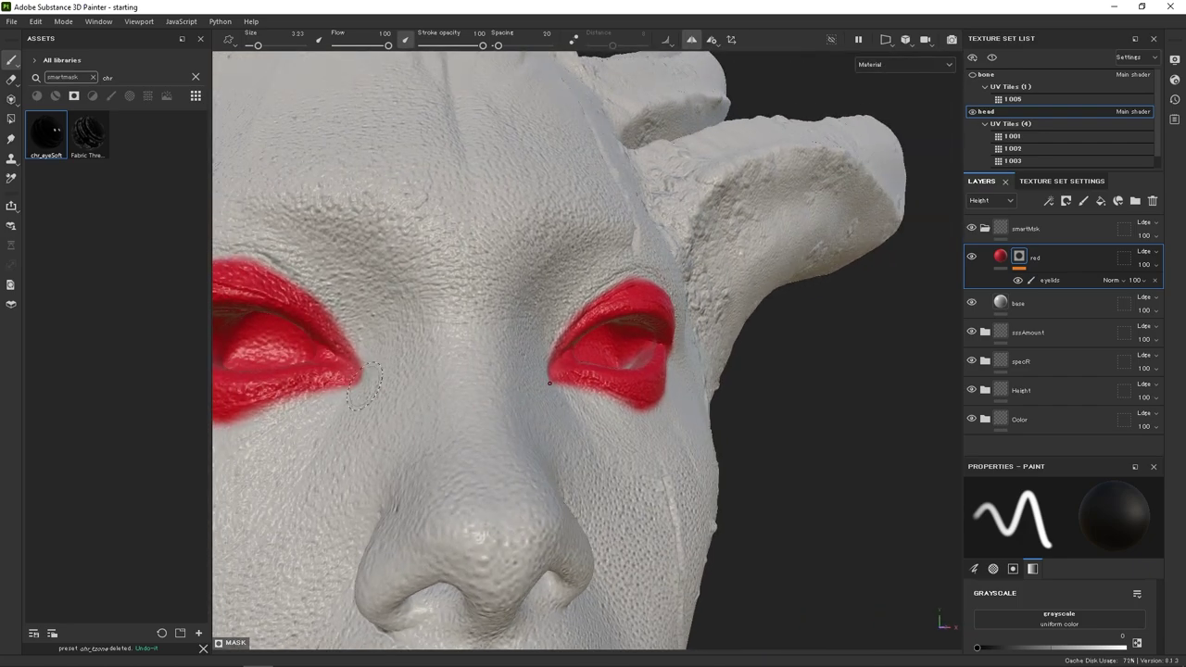
ctrl+right_drag(339, 388, 308, 385)
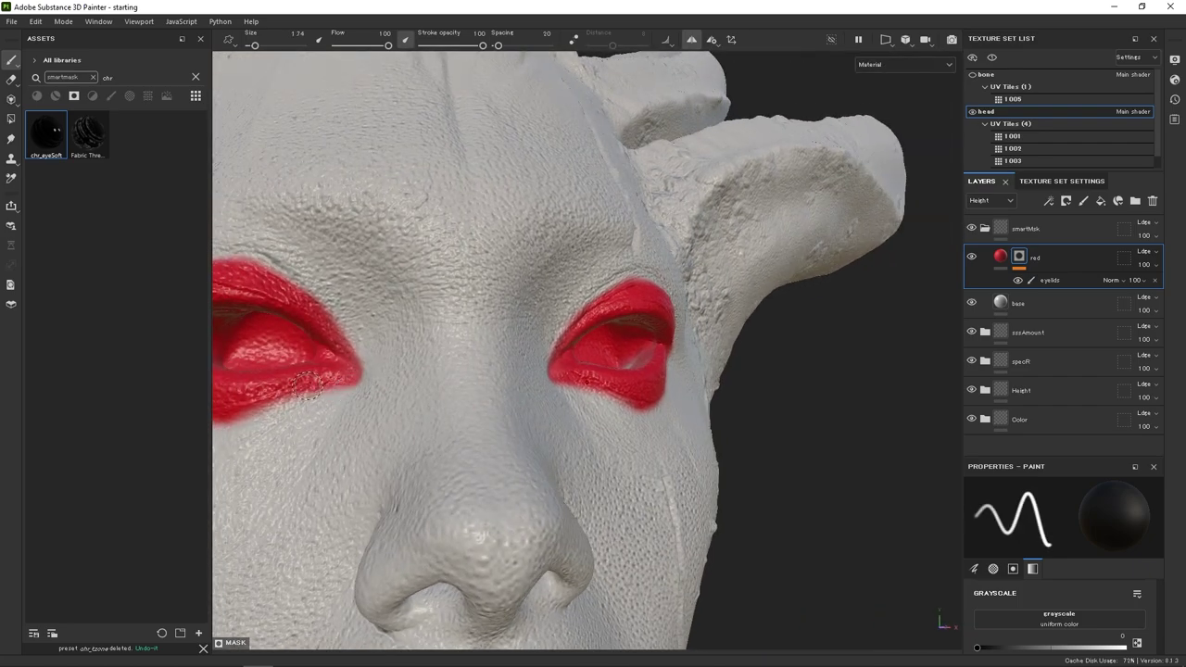
click(1049, 280)
drag(307, 387, 239, 410)
key(x)
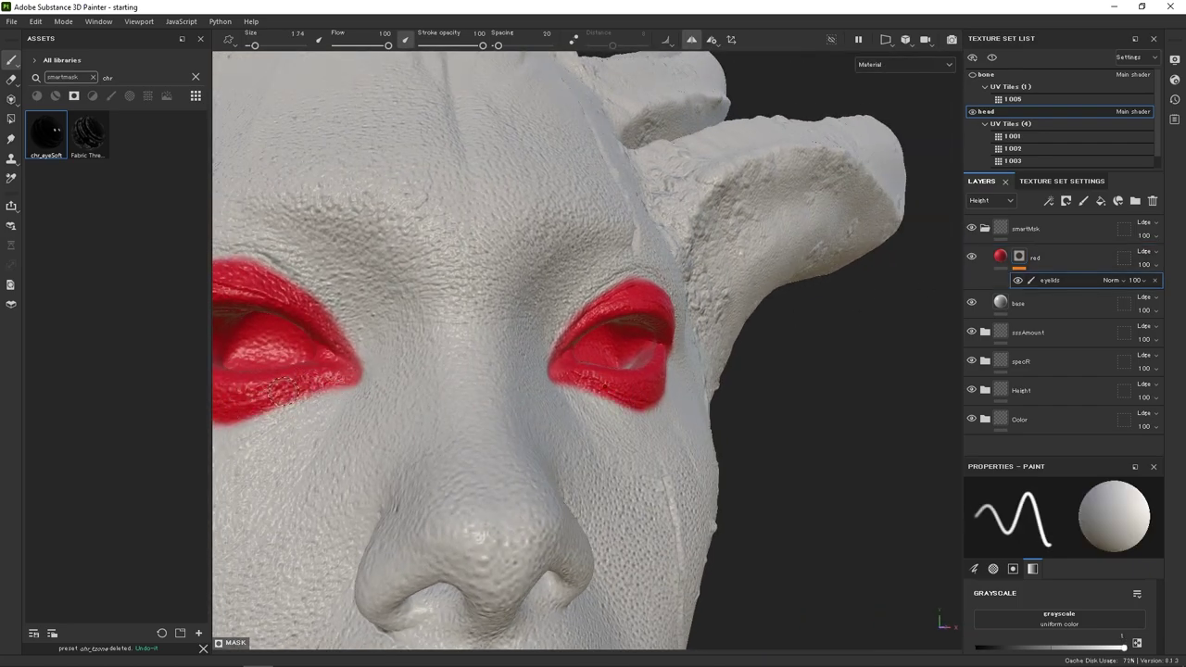
Create a smart mask from the red layer's mask and name it chr_eyelids.
click(1039, 260)
right_click(1039, 259)
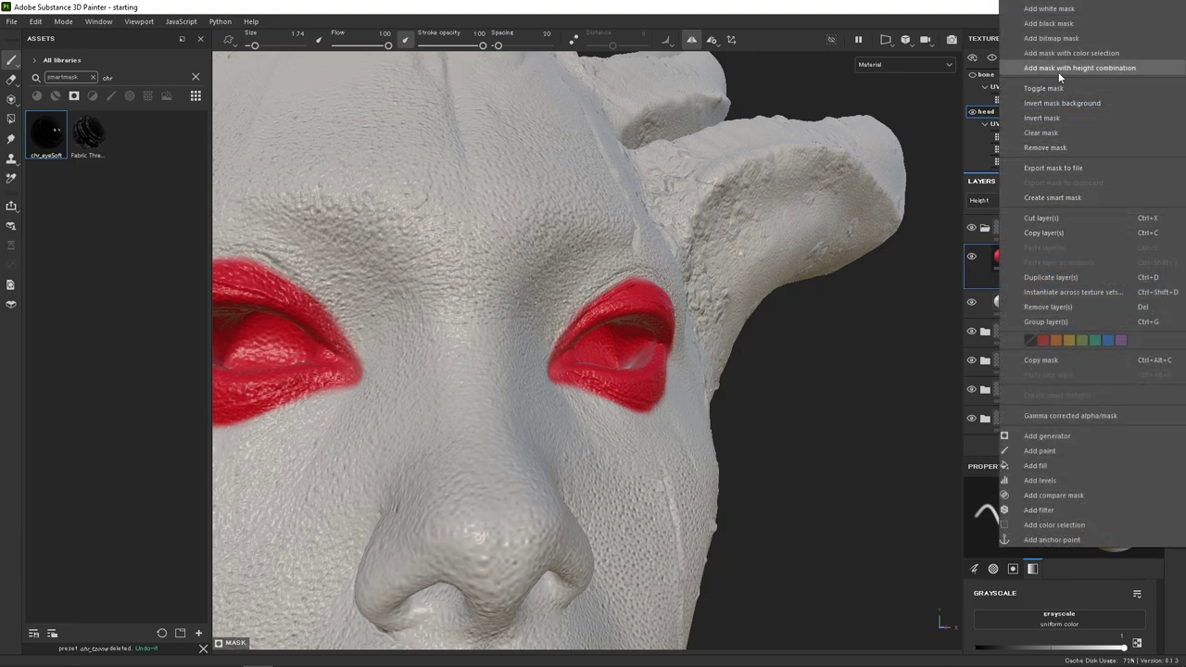
click(1053, 198)
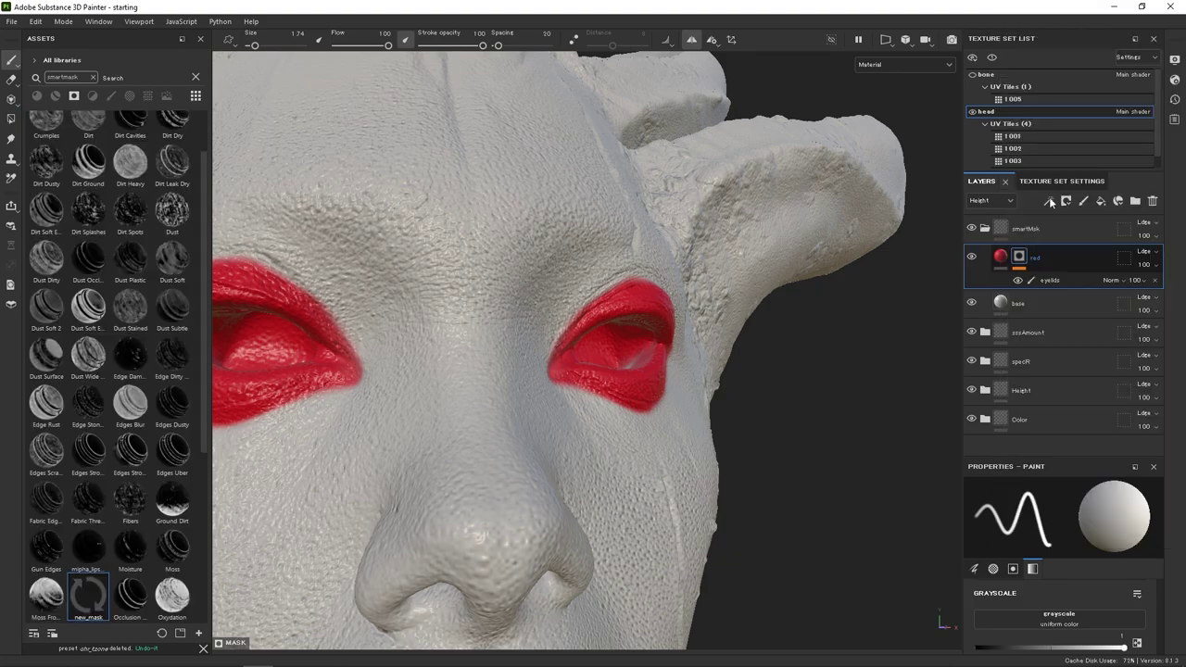
right_click(88, 594)
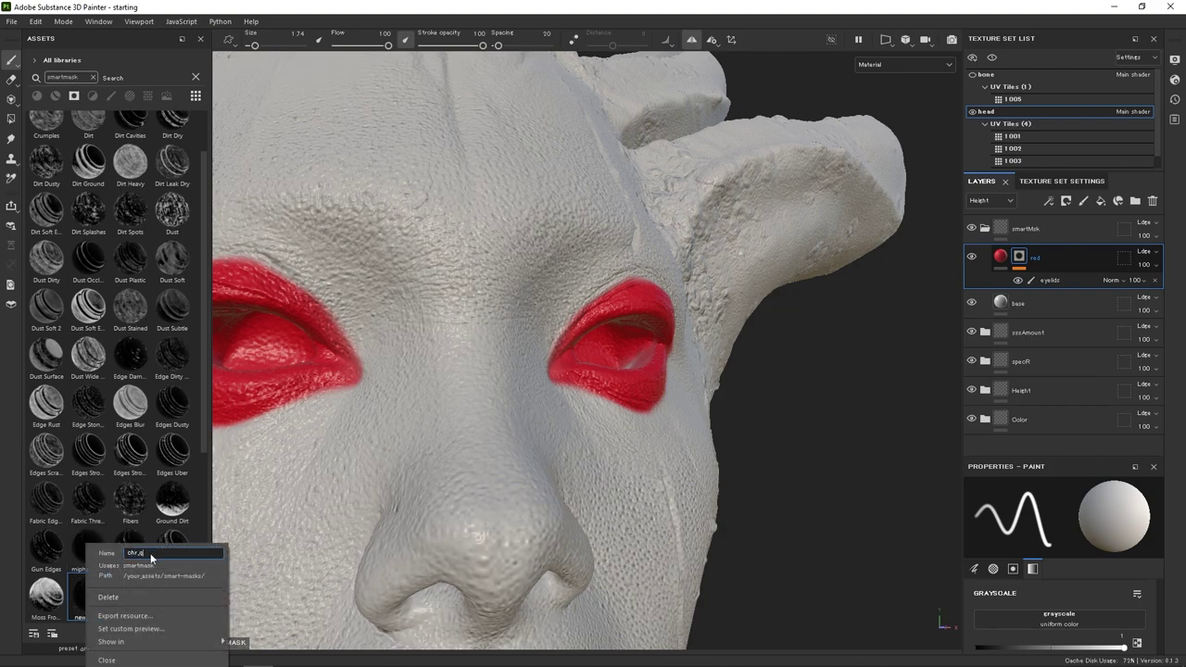
text(chr_eyelids)
key(Return)
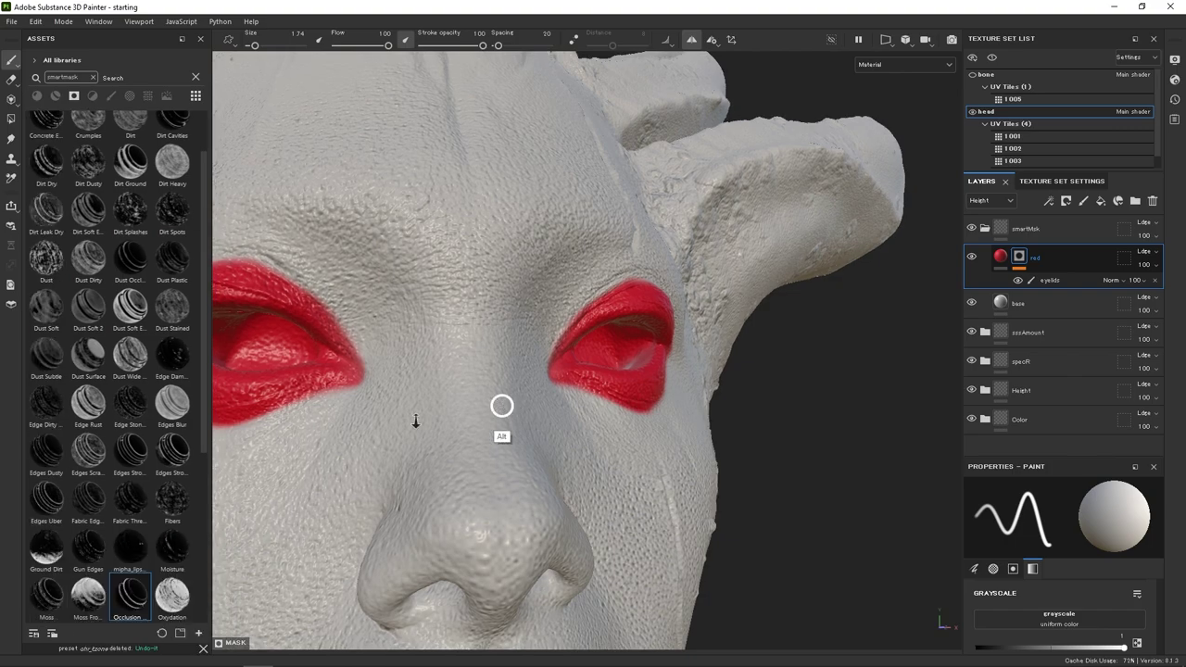
Remove the eyelids paint effect from the red layer's mask and add a new paint effect.
alt+right_drag(500, 405, 423, 394)
alt+drag(423, 394, 394, 398)
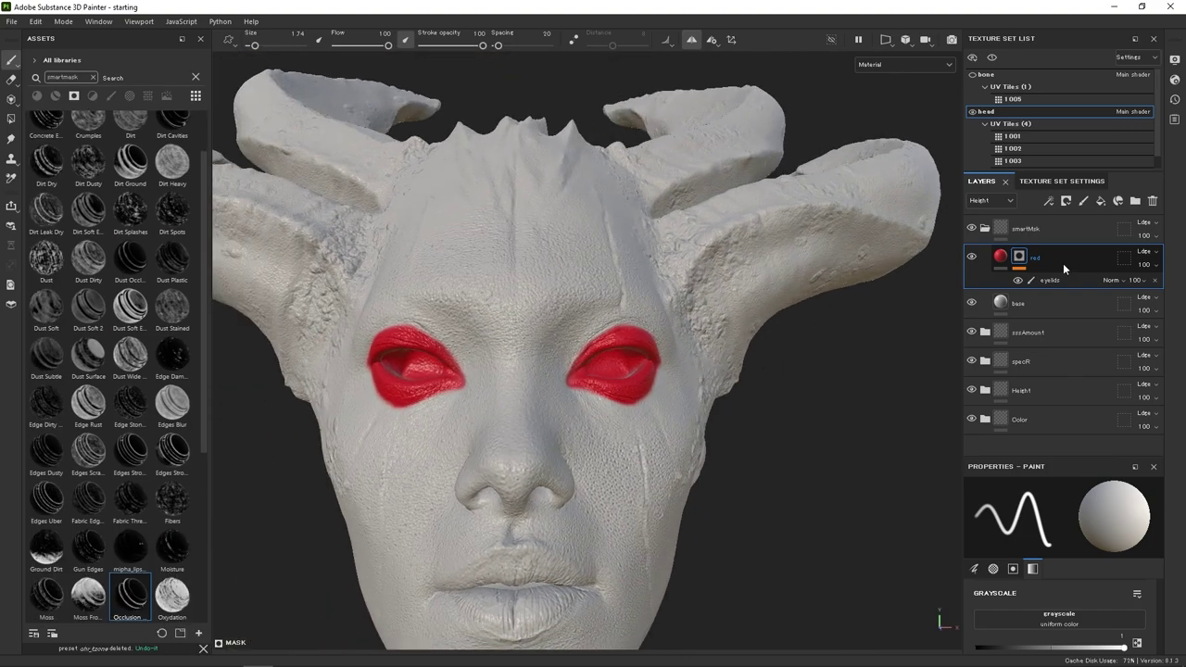
click(1154, 280)
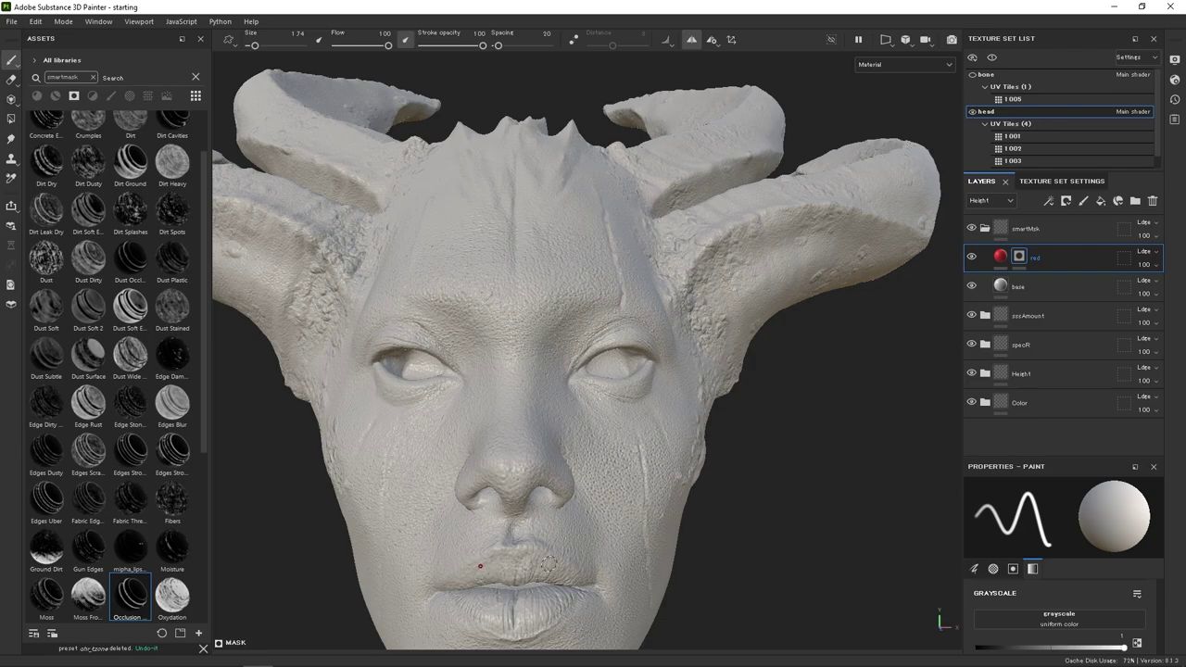
click(1049, 201)
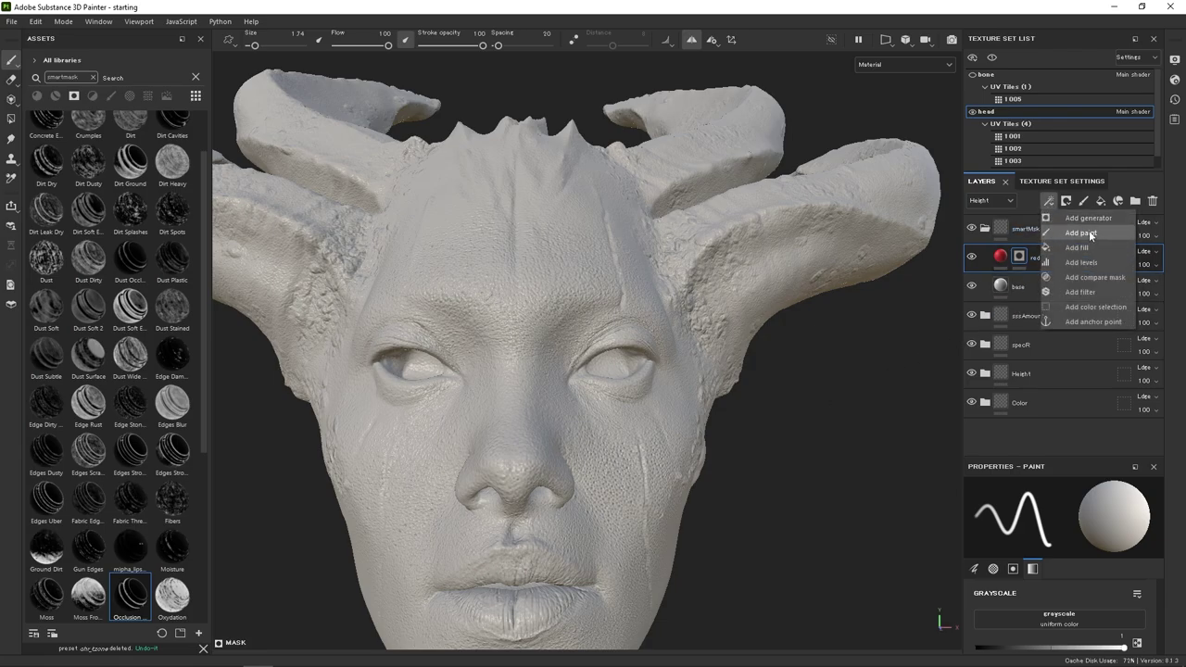
click(1090, 233)
Outline the upper and lower lips in white on the mask with a brush of about 1.74.
scroll(543, 432, up, 5)
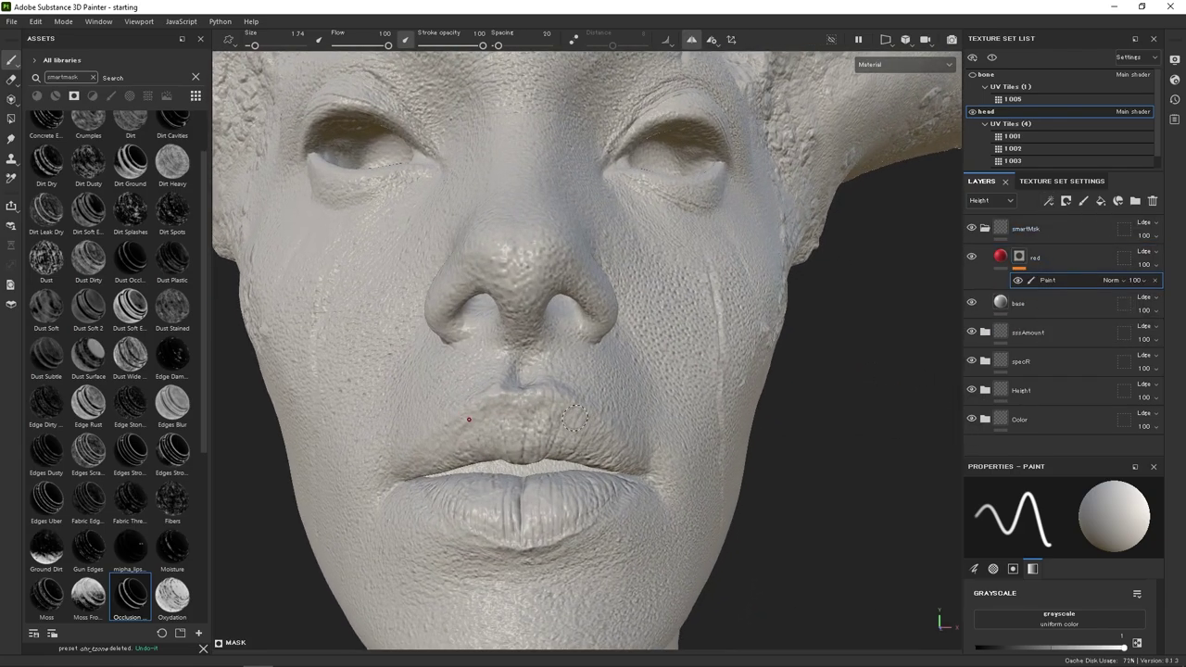
mouse_move(575, 419)
mouse_down()
mouse_move(477, 412)
mouse_move(401, 478)
mouse_move(419, 492)
mouse_up()
mouse_move(396, 482)
mouse_down()
mouse_move(498, 529)
mouse_move(537, 532)
mouse_up()
Fill in the lower and upper lips in white up to their inner edges and corners, using a larger brush of about 4.57.
ctrl+right_drag(554, 509, 575, 508)
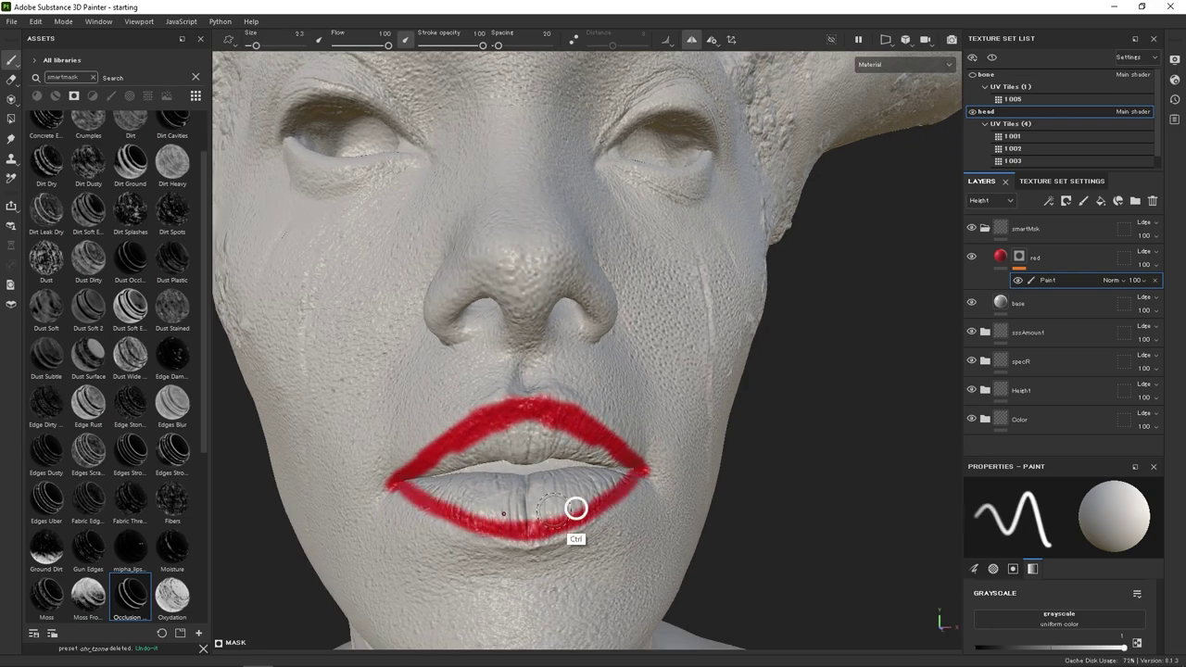
drag(575, 507, 435, 496)
scroll(469, 444, up, 2)
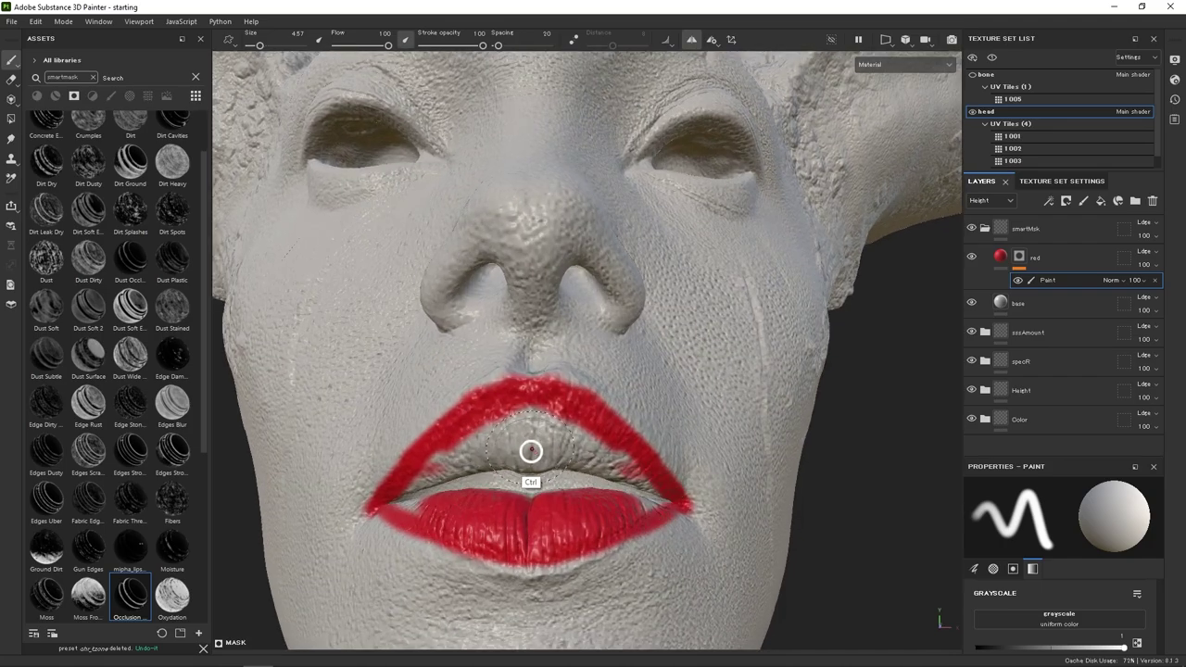
mouse_move(531, 451)
mouse_down()
mouse_move(472, 444)
mouse_move(419, 491)
mouse_move(436, 472)
mouse_up()
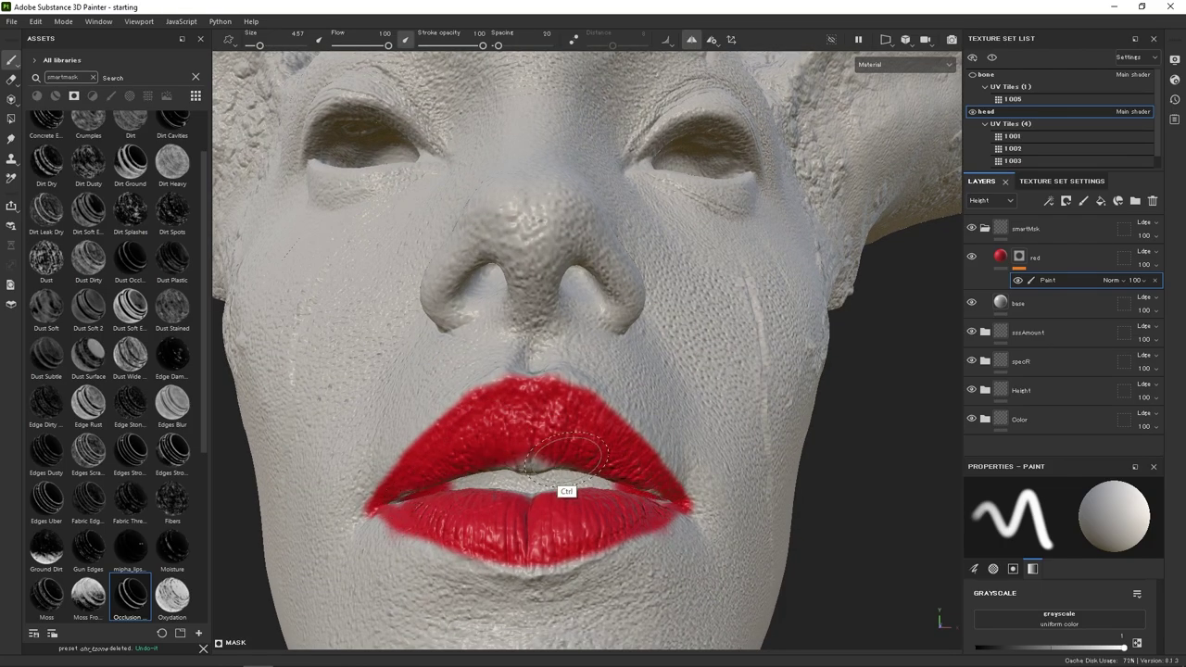
ctrl+right_drag(566, 458, 533, 459)
drag(549, 453, 505, 477)
alt+drag(425, 496, 456, 491)
drag(445, 483, 408, 506)
Clean up the lip mask's overspill around both mouth corners and refine the upper lip's outer edge.
key(x)
ctrl+right_drag(411, 490, 405, 491)
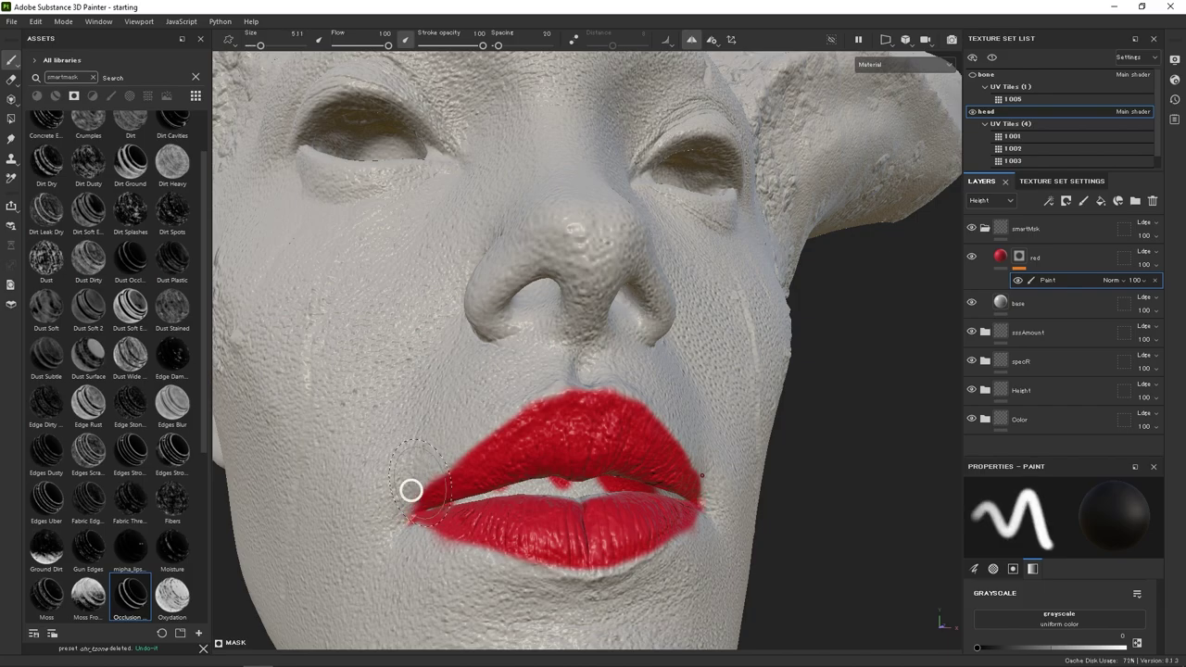
drag(410, 493, 419, 509)
alt+drag(797, 441, 673, 418)
key(x)
key(x)
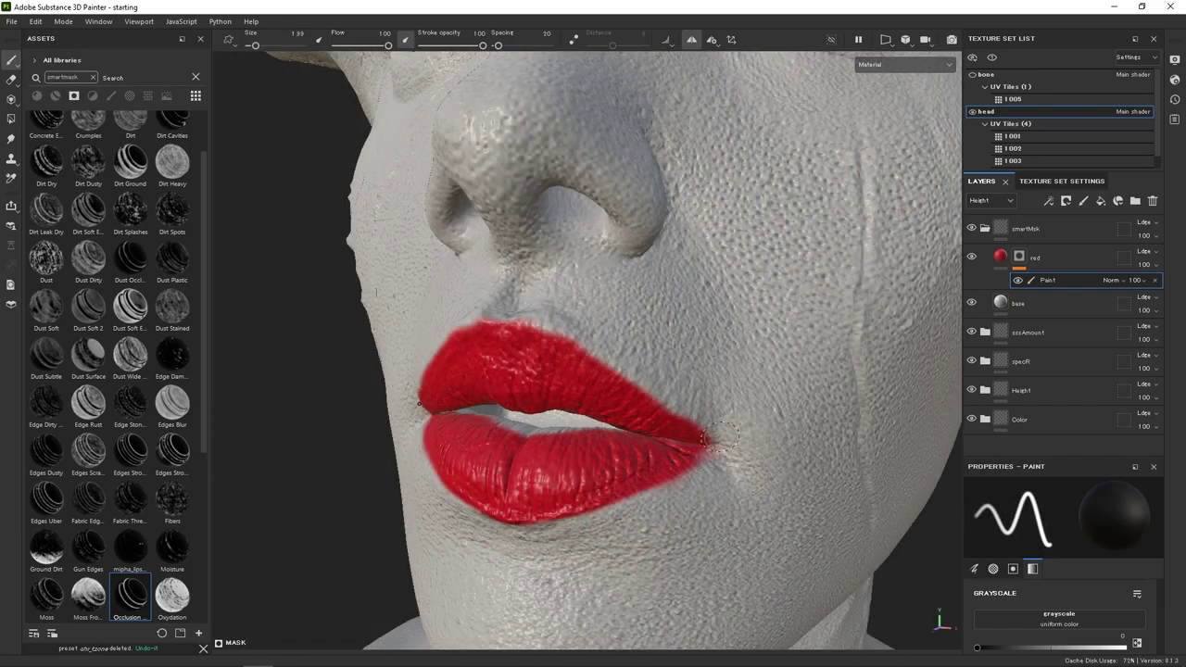
ctrl+right_drag(705, 400, 738, 399)
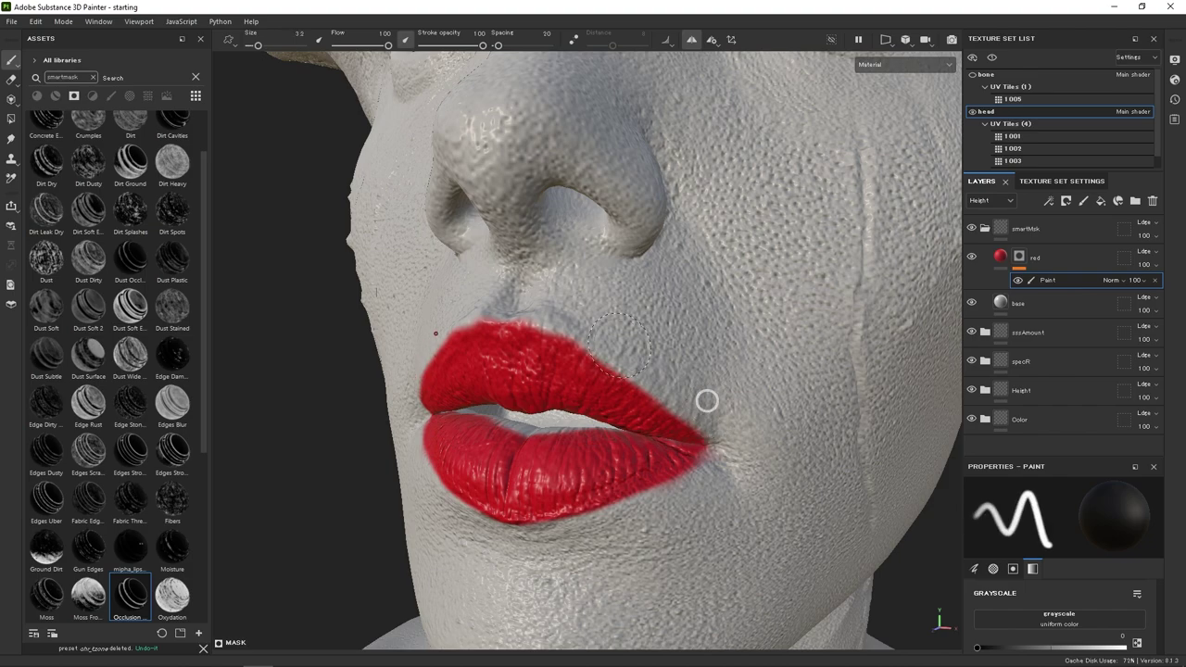
drag(575, 376, 529, 342)
key(ctrl+z)
key(x)
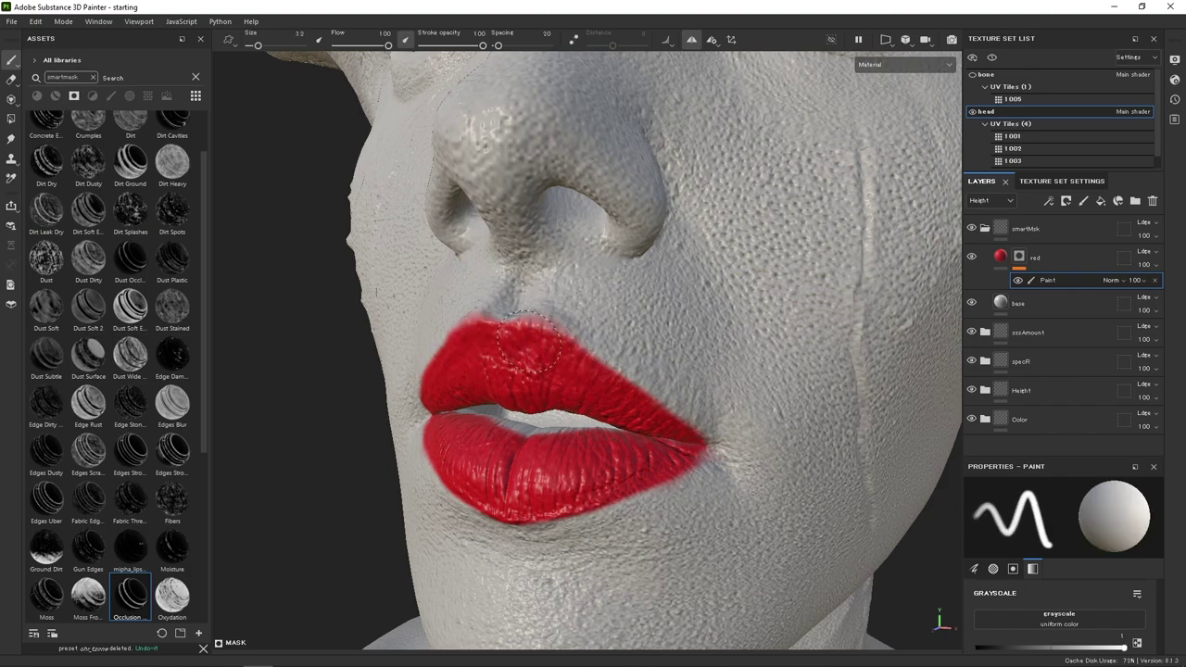
mouse_move(561, 335)
ctrl+right_down()
mouse_move(542, 341)
mouse_move(588, 331)
ctrl+right_up()
alt+drag(588, 331, 486, 286)
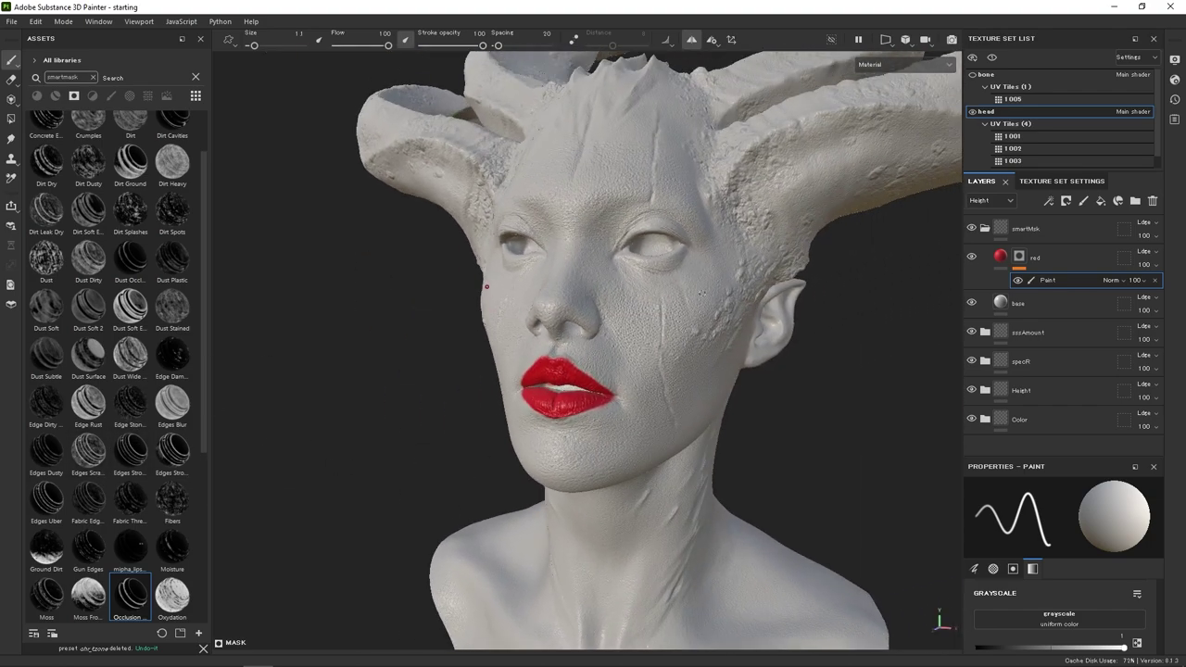
mouse_move(556, 176)
mouse_down()
mouse_move(732, 174)
mouse_move(695, 376)
mouse_up()
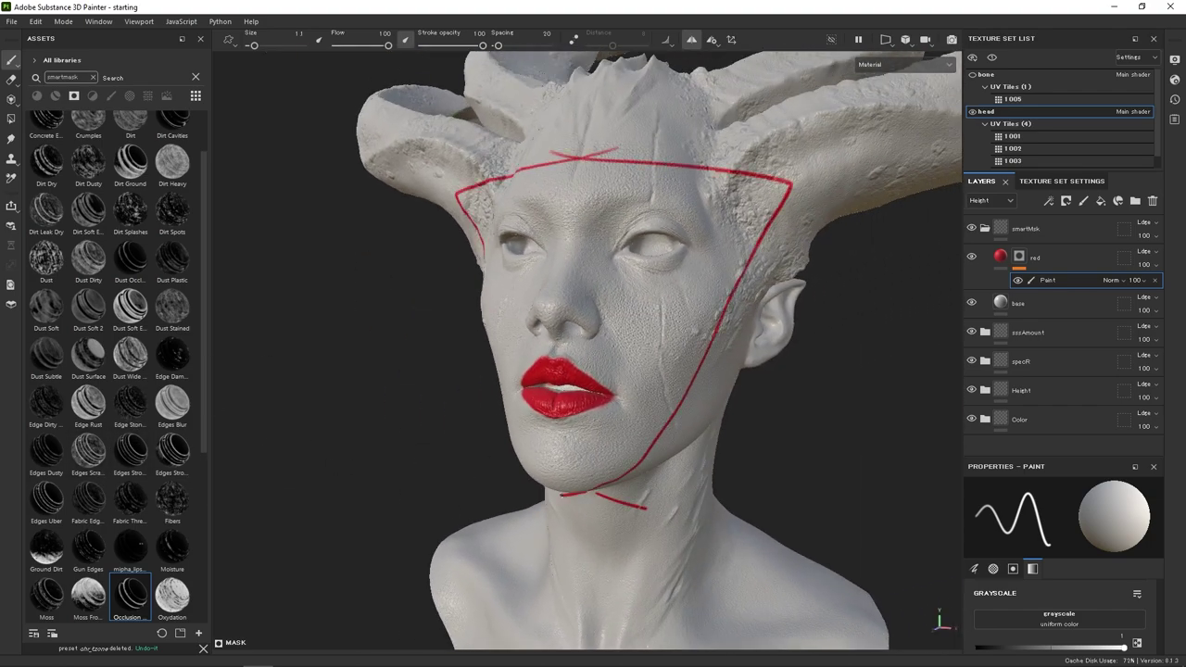
alt+drag(793, 364, 505, 341)
key(ctrl+z)
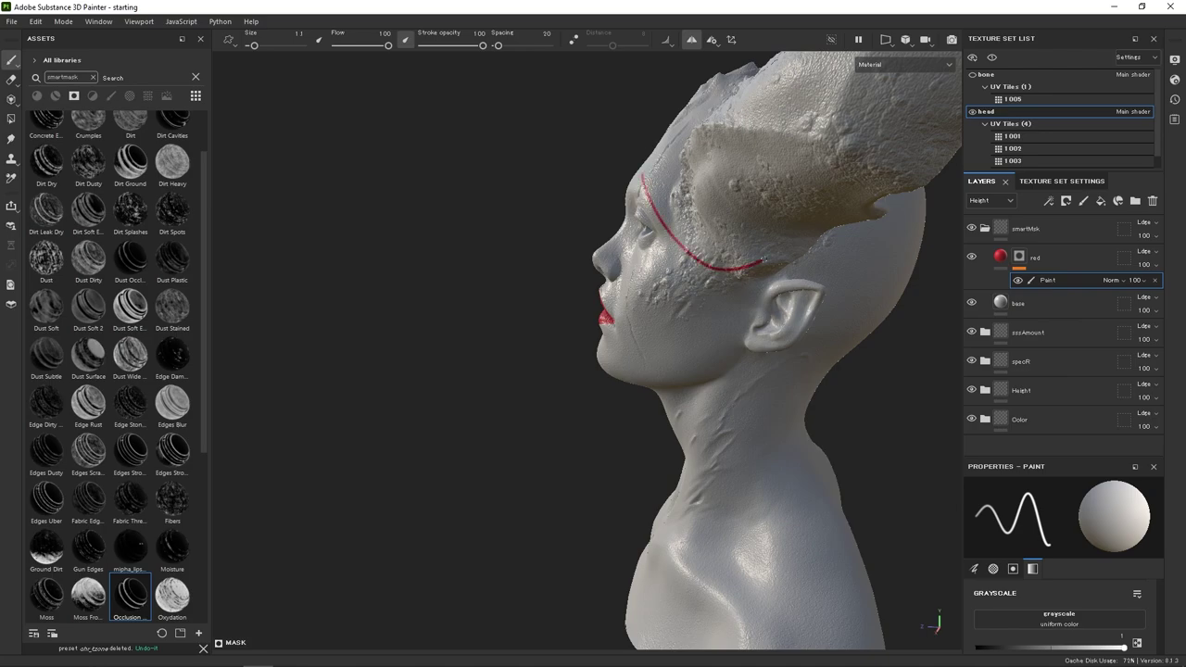
alt+drag(590, 375, 768, 329)
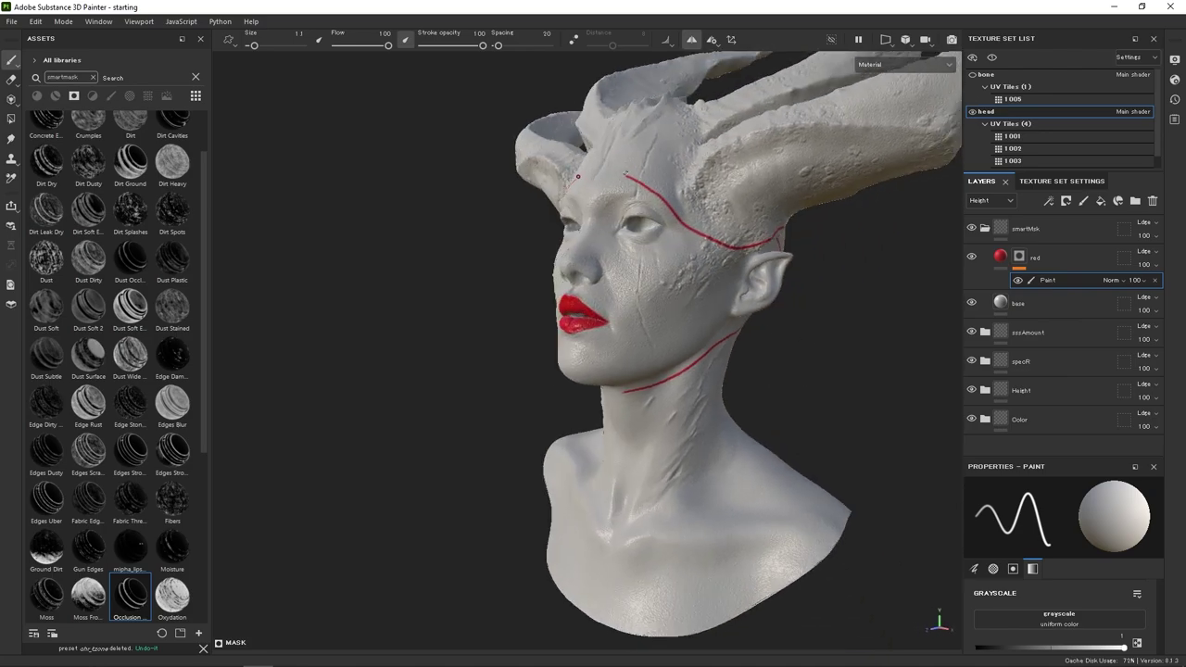
alt+drag(625, 201, 612, 205)
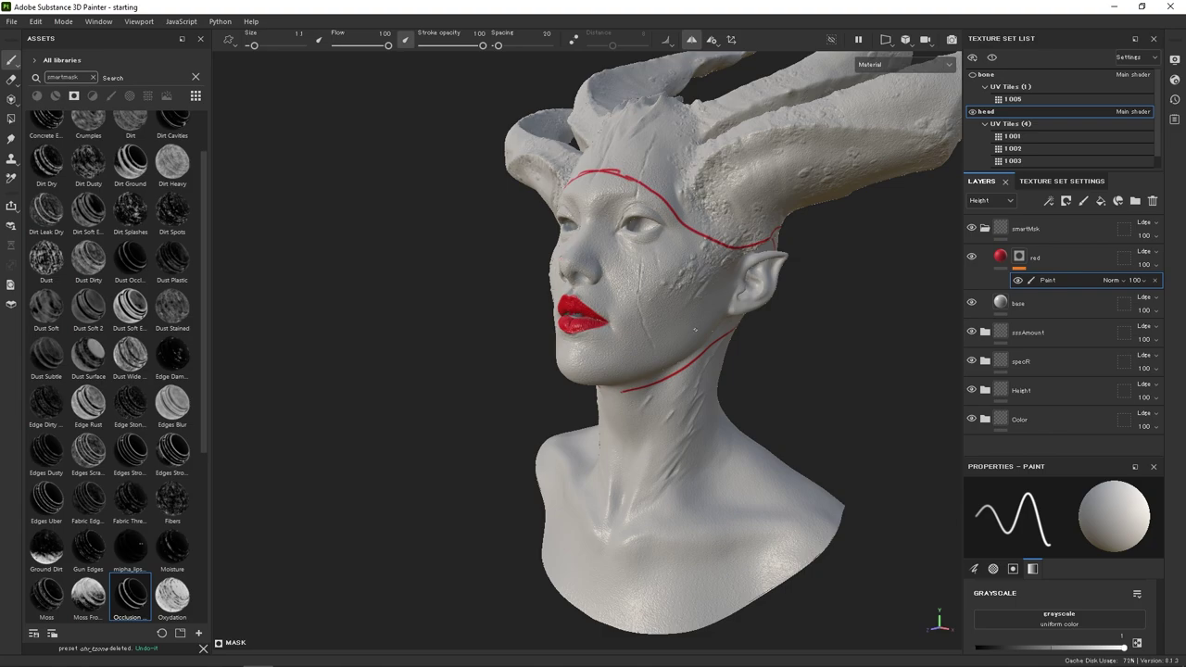
drag(612, 283, 669, 345)
key(ctrl+z)
key(ctrl+z)
key(ctrl+z)
alt+drag(557, 313, 601, 309)
key(ctrl+z)
key(ctrl+z)
Touch up the mouth corner and fill the lips' inner edges in white with a brush of about 2.4.
alt+right_drag(648, 283, 945, 365)
alt+right_drag(593, 361, 662, 386)
mouse_move(662, 386)
alt+mouse_down()
mouse_move(647, 346)
mouse_move(653, 385)
alt+mouse_up()
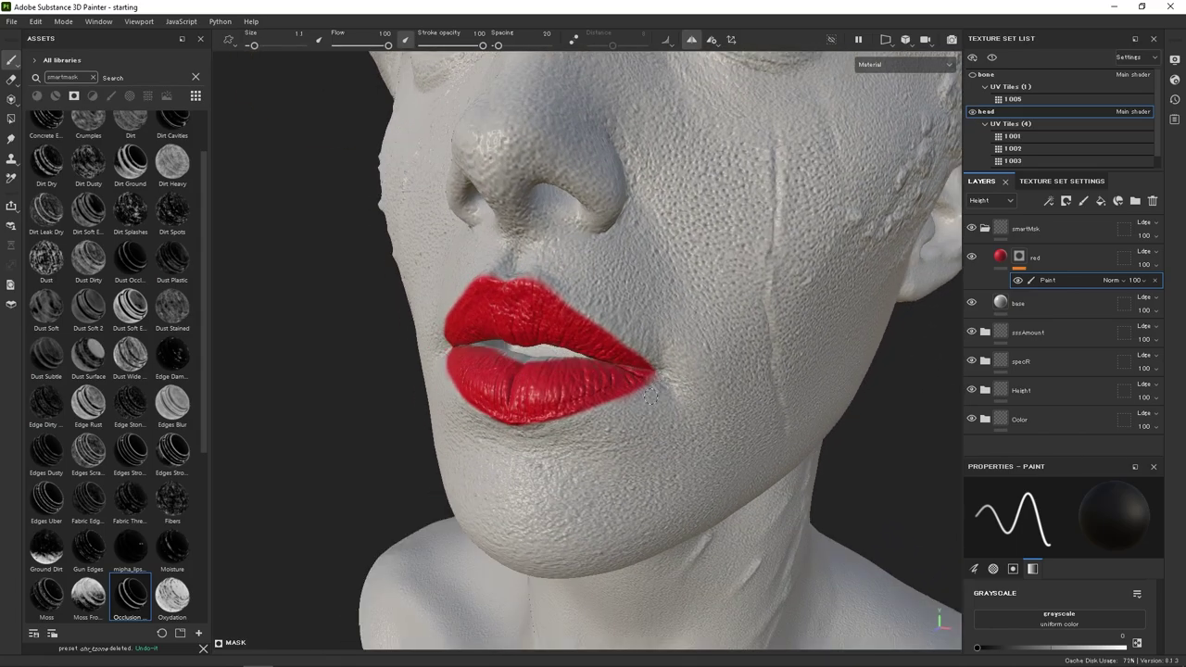
alt+right_drag(717, 342, 236, 361)
alt+middle_drag(758, 282, 639, 345)
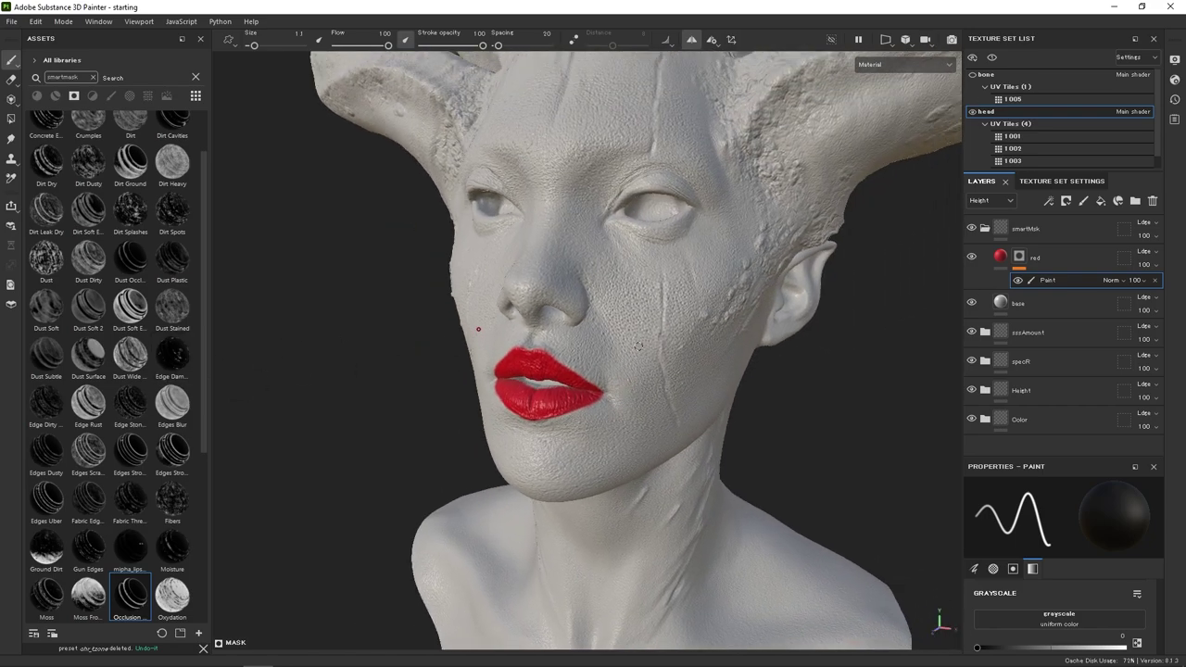
alt+right_drag(532, 424, 730, 417)
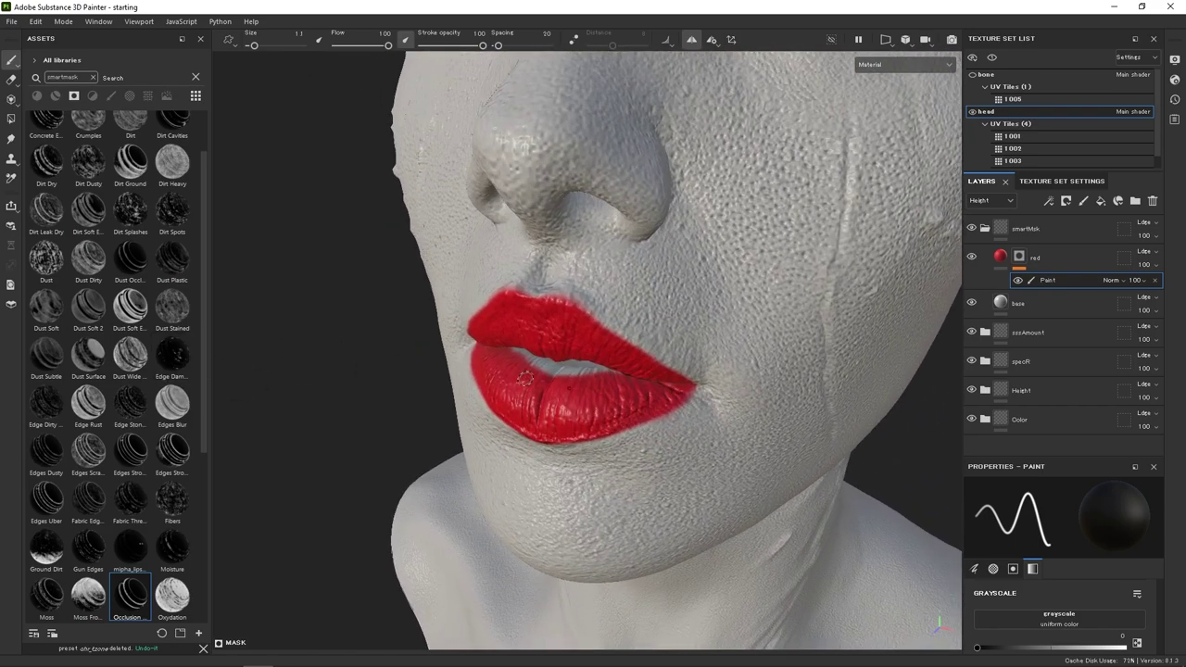
ctrl+right_drag(542, 388, 585, 380)
key(x)
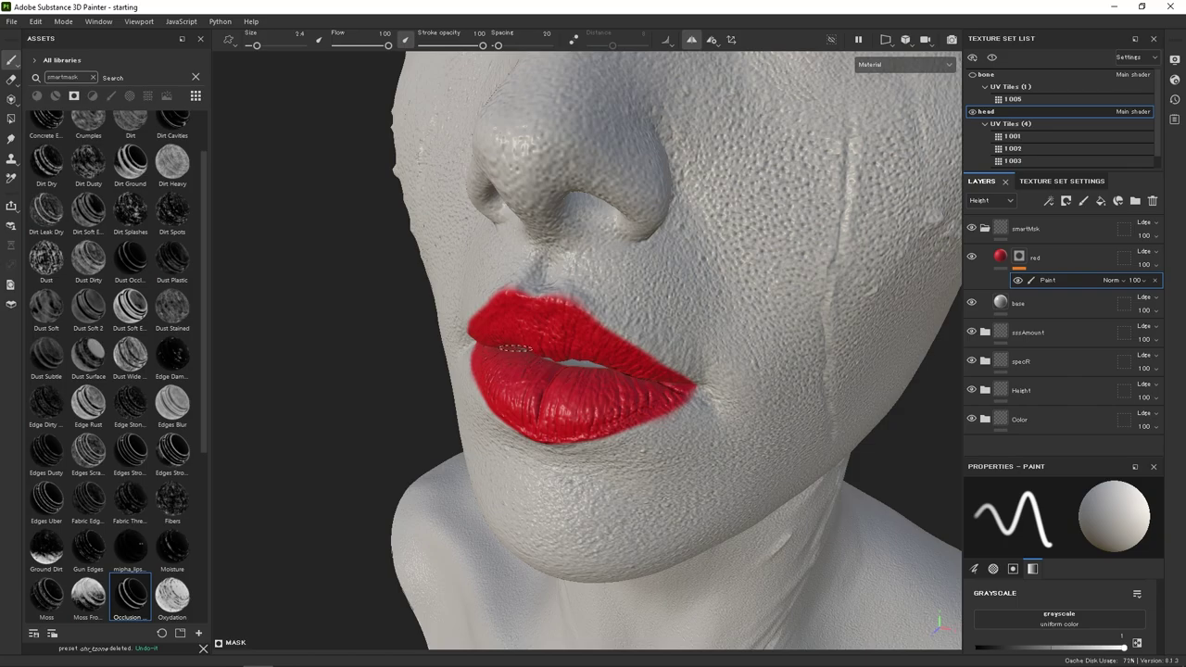
alt+drag(515, 348, 598, 357)
alt+drag(514, 364, 593, 271)
alt+right_drag(571, 344, 324, 265)
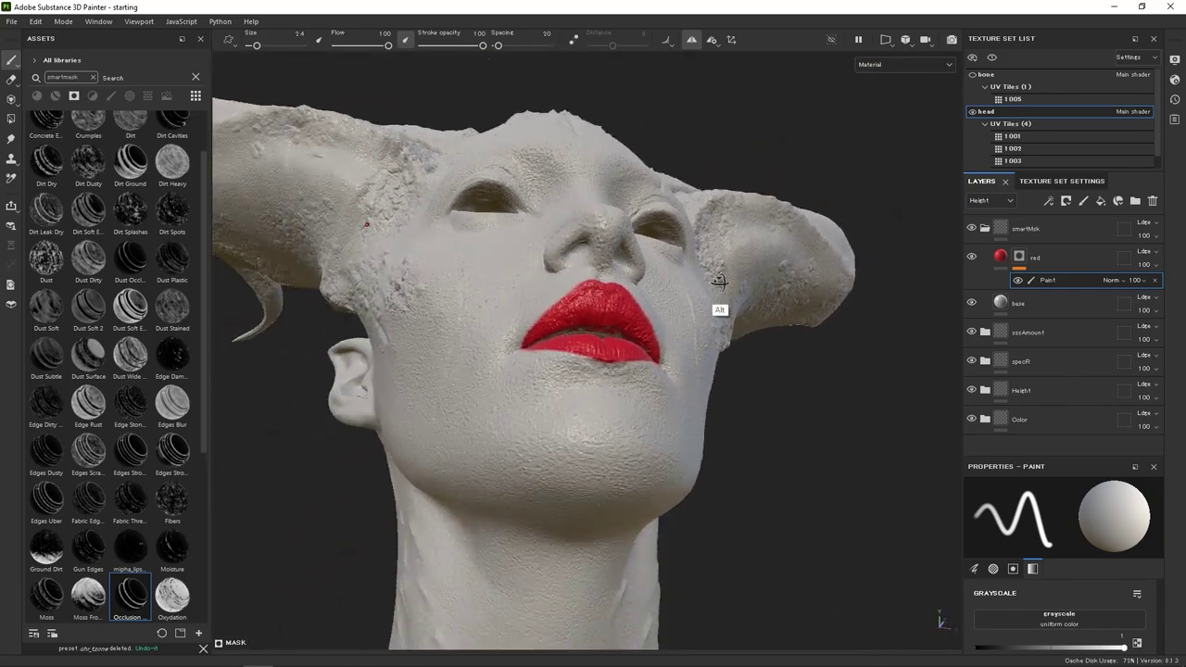
Rename the paint effect on the red layer's mask as mouth.
alt+drag(712, 282, 640, 381)
alt+right_drag(640, 382, 607, 342)
alt+middle_drag(608, 342, 599, 327)
click(1003, 264)
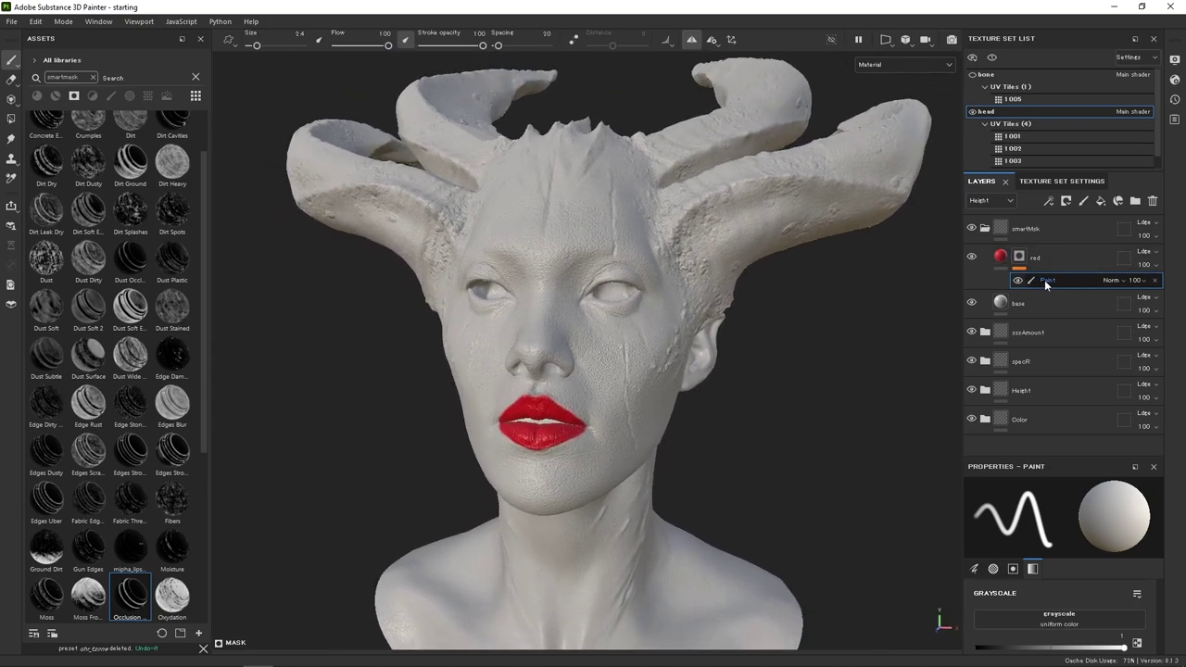
double_click(1044, 279)
text(mouth)
key(Return)
Create a smart mask from the red layer's mask and name it chr_mouth.
right_click(1037, 260)
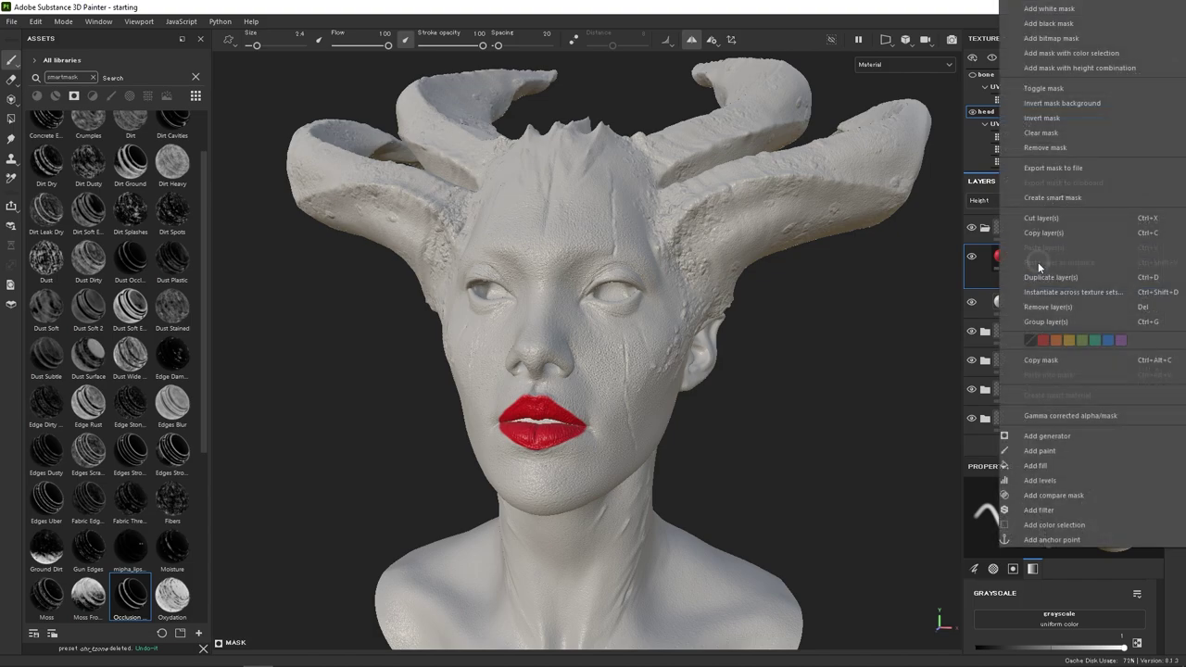
click(1053, 197)
right_click(116, 604)
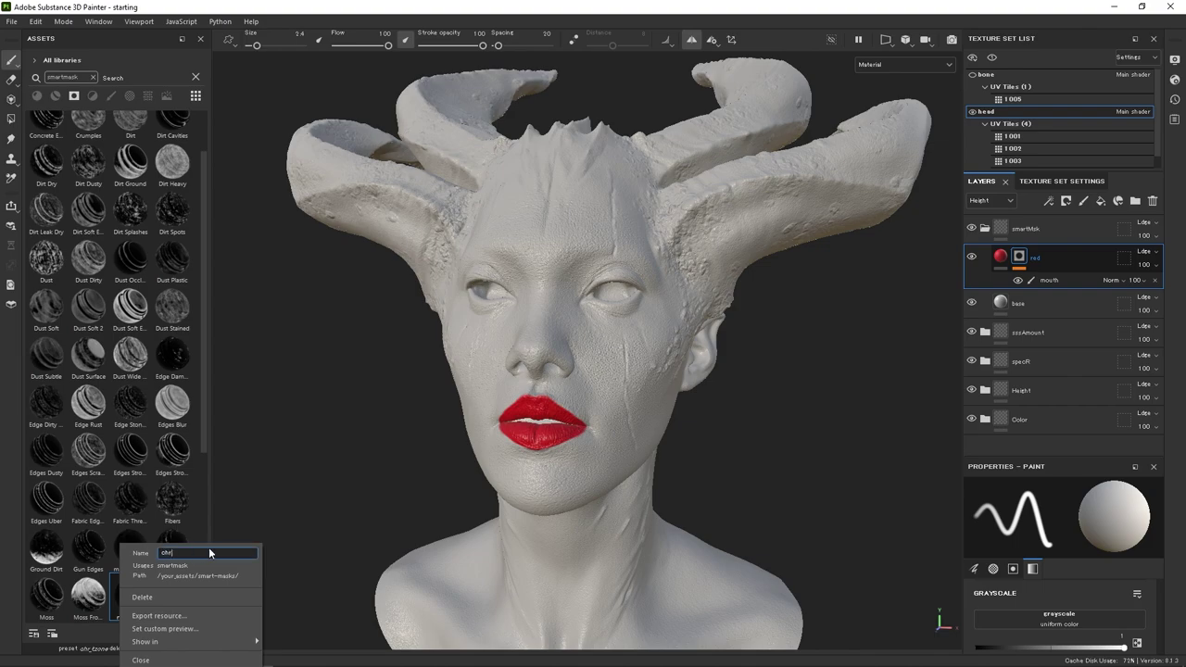
text(ohr_mouth)
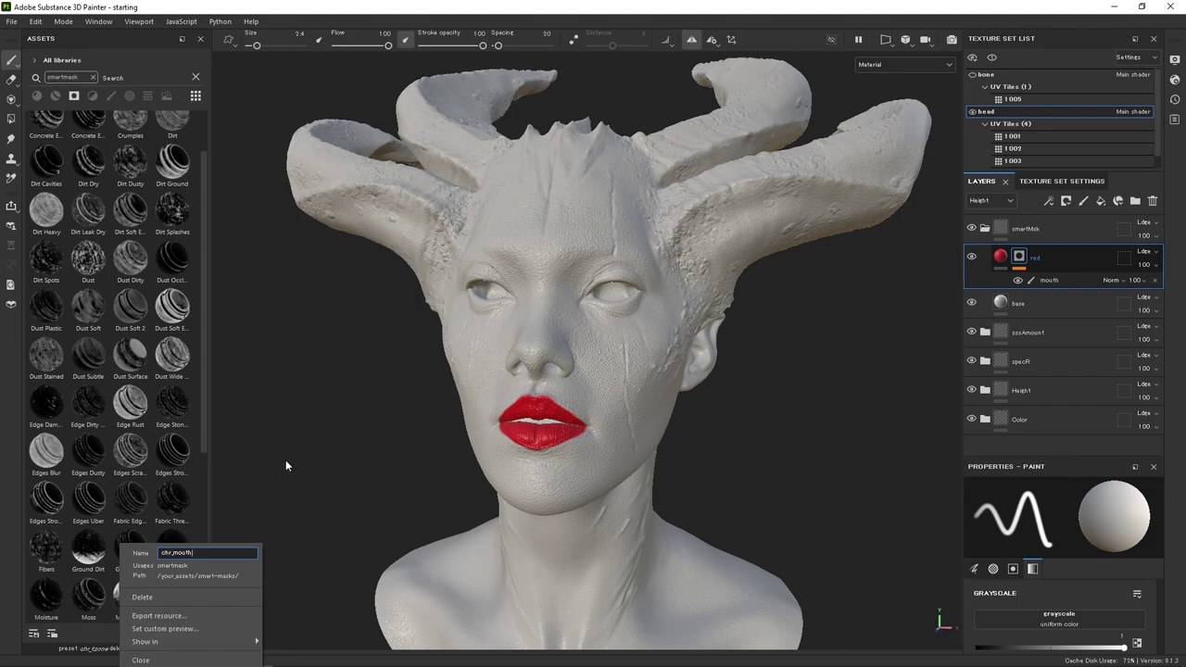
key(Return)
Search the smart mask library for chr and look through the saved character masks.
alt+drag(746, 405, 784, 378)
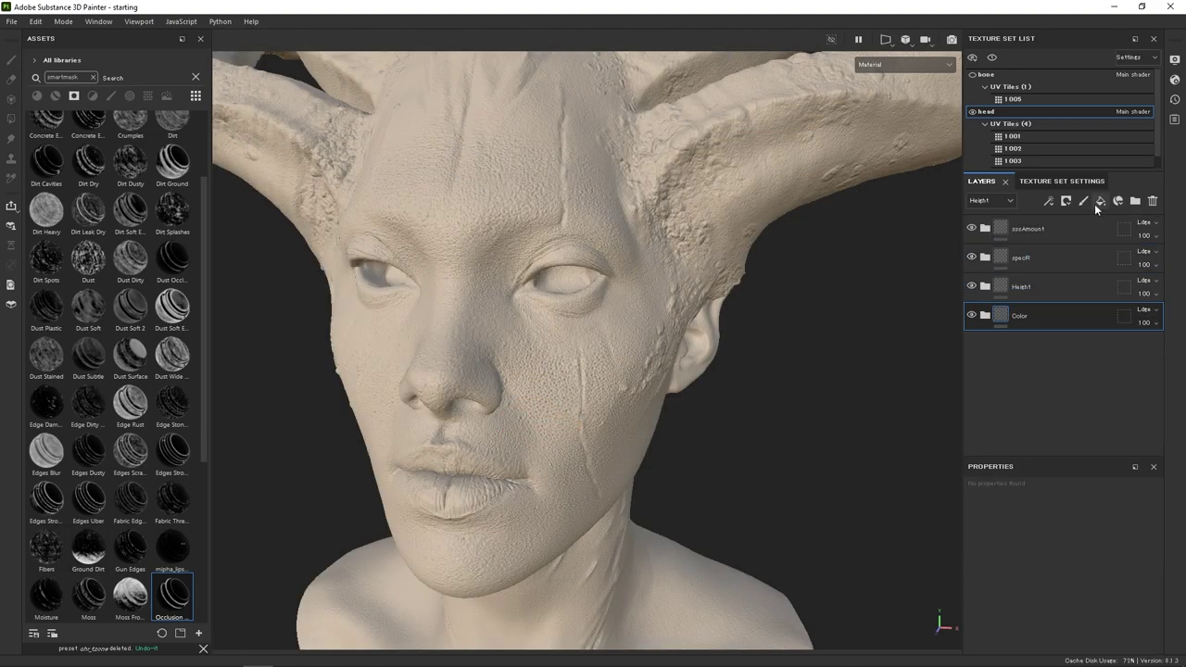
click(131, 78)
text(chr)
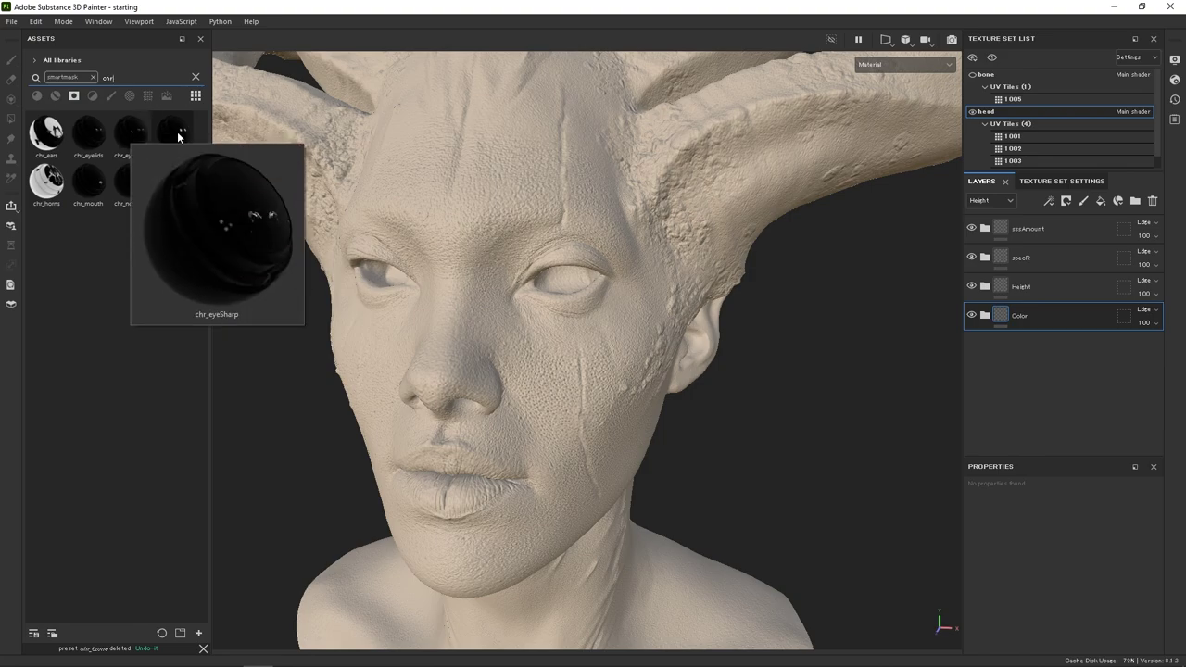
mouse_move(47, 187)
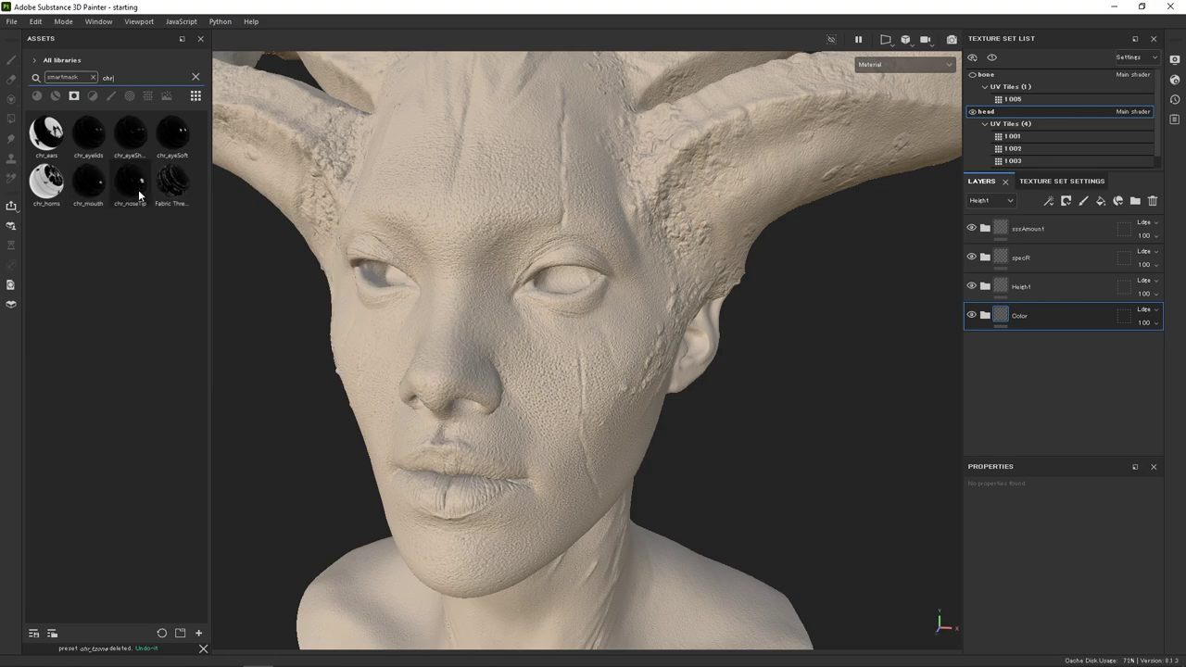
Add a paint layer above sssAmount and mark the eyelids, nose tip and lips in white with a brush of about 2.3.
alt+right_drag(624, 249, 656, 326)
click(1083, 200)
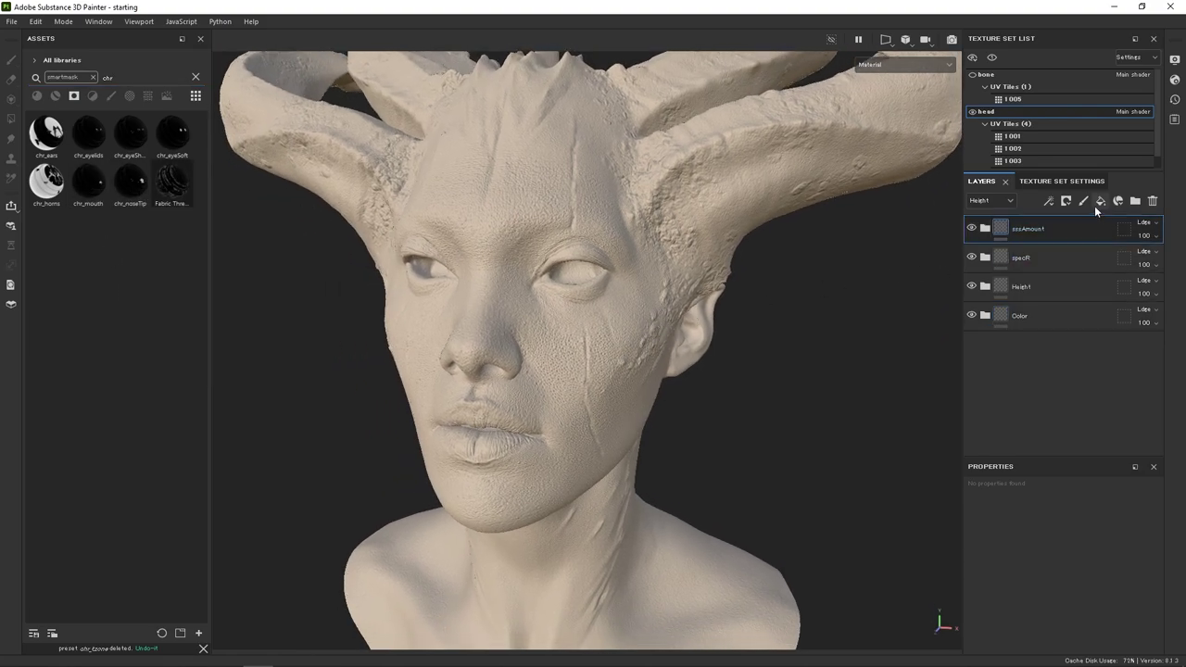
ctrl+right_drag(575, 267, 557, 267)
mouse_move(575, 252)
mouse_down()
mouse_move(539, 275)
mouse_move(593, 252)
mouse_move(539, 269)
mouse_move(586, 266)
mouse_up()
key(ctrl+z)
key(ctrl+z)
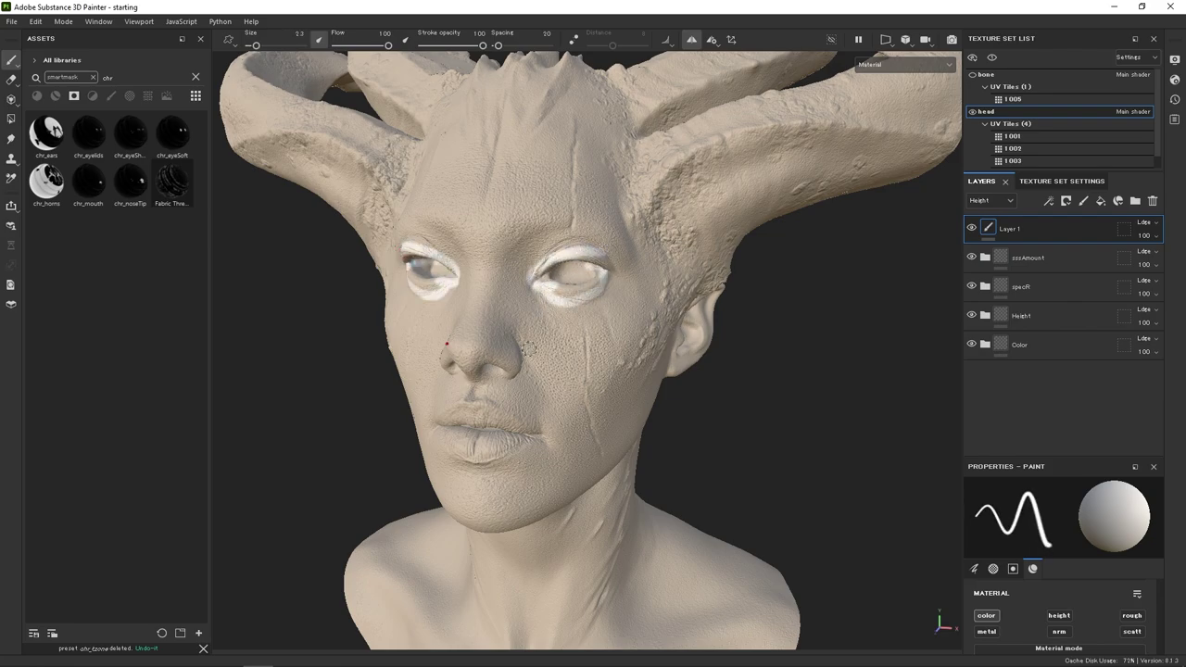
drag(528, 346, 479, 360)
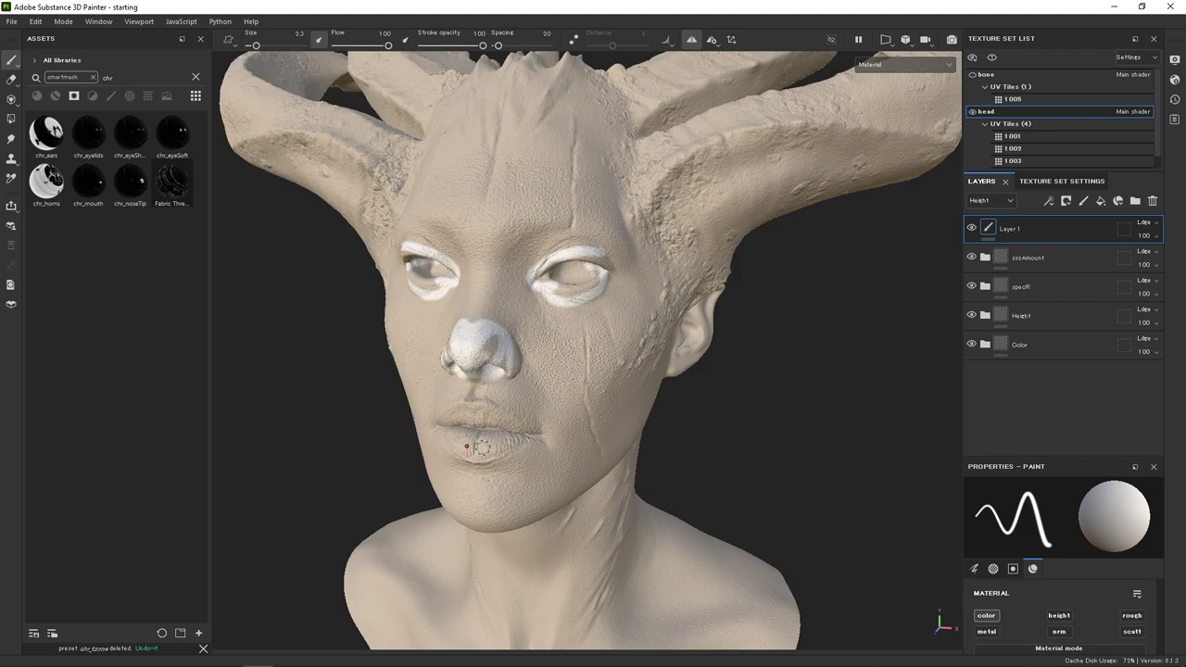
mouse_move(481, 447)
mouse_down()
mouse_move(496, 436)
mouse_move(468, 419)
mouse_up()
alt+drag(765, 328, 726, 361)
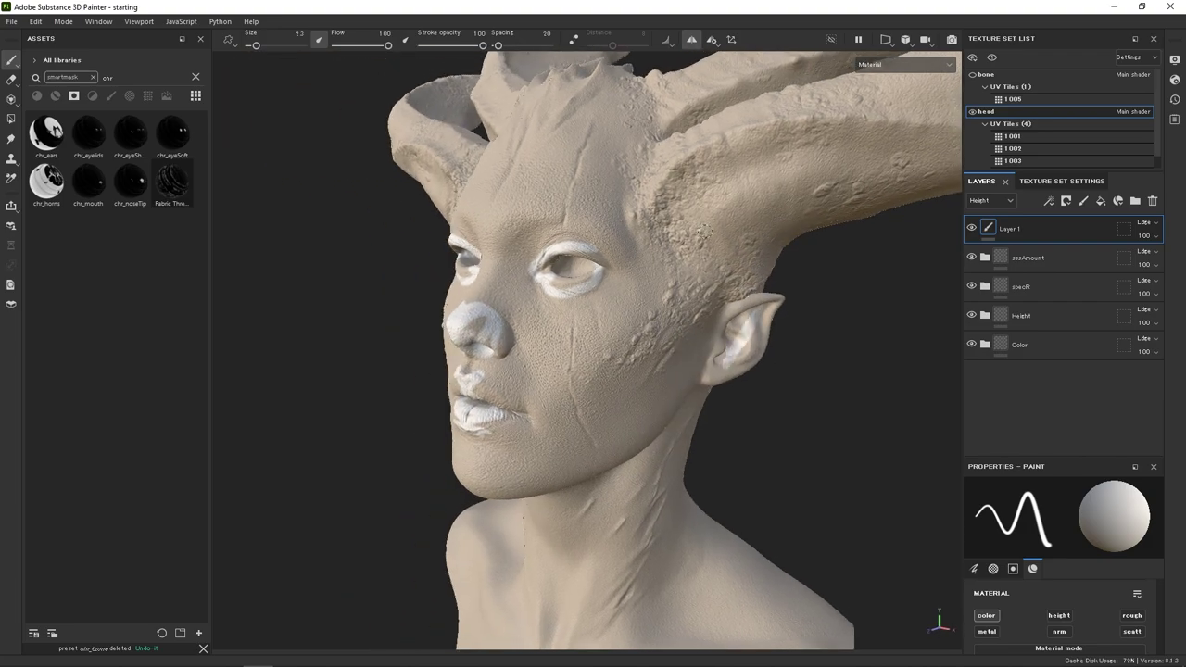
Mark the ears and horns with white strokes on the new paint layer.
drag(737, 217, 808, 127)
drag(758, 76, 684, 102)
mouse_move(591, 220)
alt+mouse_down()
mouse_move(567, 253)
mouse_move(609, 279)
alt+mouse_up()
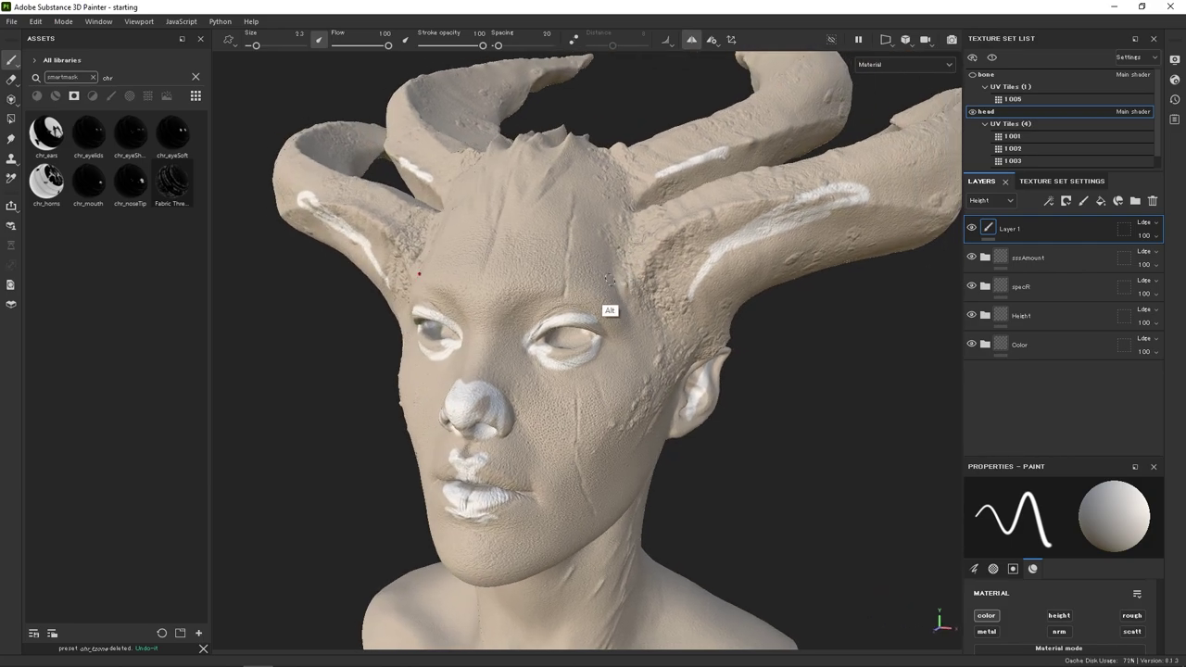
mouse_move(609, 279)
alt+right_down()
mouse_move(706, 473)
mouse_move(654, 404)
alt+right_up()
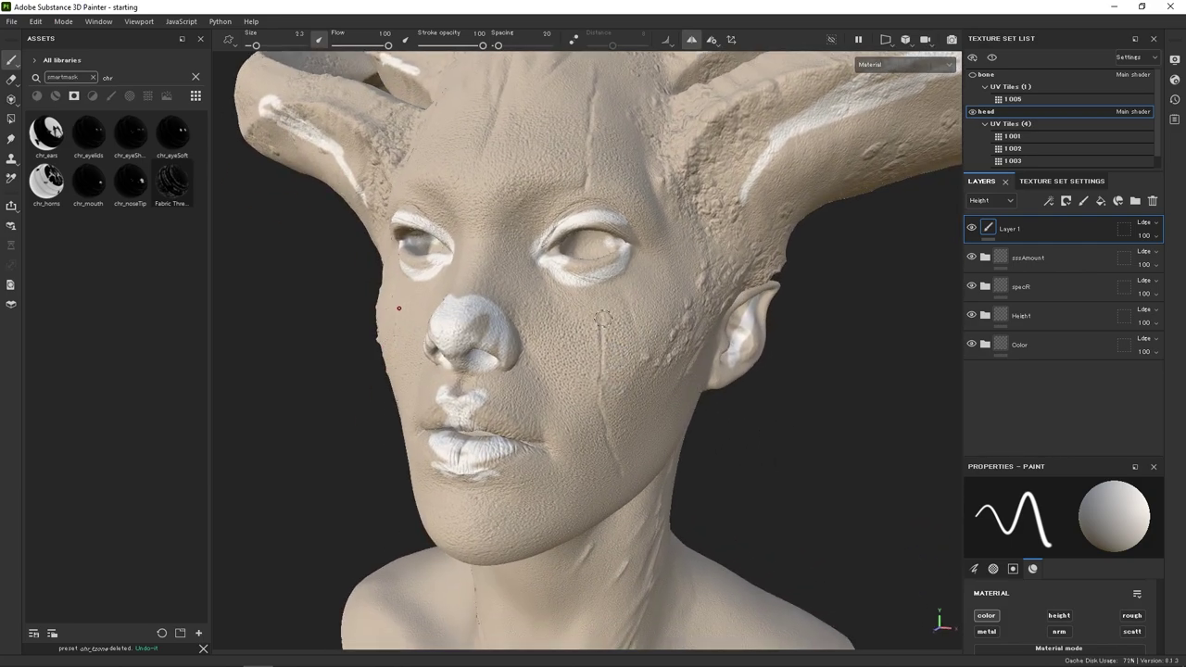
Paint white strokes along the cheek scars, across the brow and down the nose bridge.
mouse_move(603, 317)
mouse_down()
mouse_move(600, 408)
mouse_move(628, 479)
mouse_up()
mouse_move(603, 296)
alt+mouse_down()
mouse_move(574, 357)
mouse_move(593, 357)
alt+mouse_up()
mouse_move(468, 329)
mouse_down()
mouse_move(476, 261)
mouse_move(601, 250)
mouse_up()
mouse_move(484, 276)
mouse_down()
mouse_move(542, 267)
mouse_move(475, 299)
mouse_move(471, 354)
mouse_up()
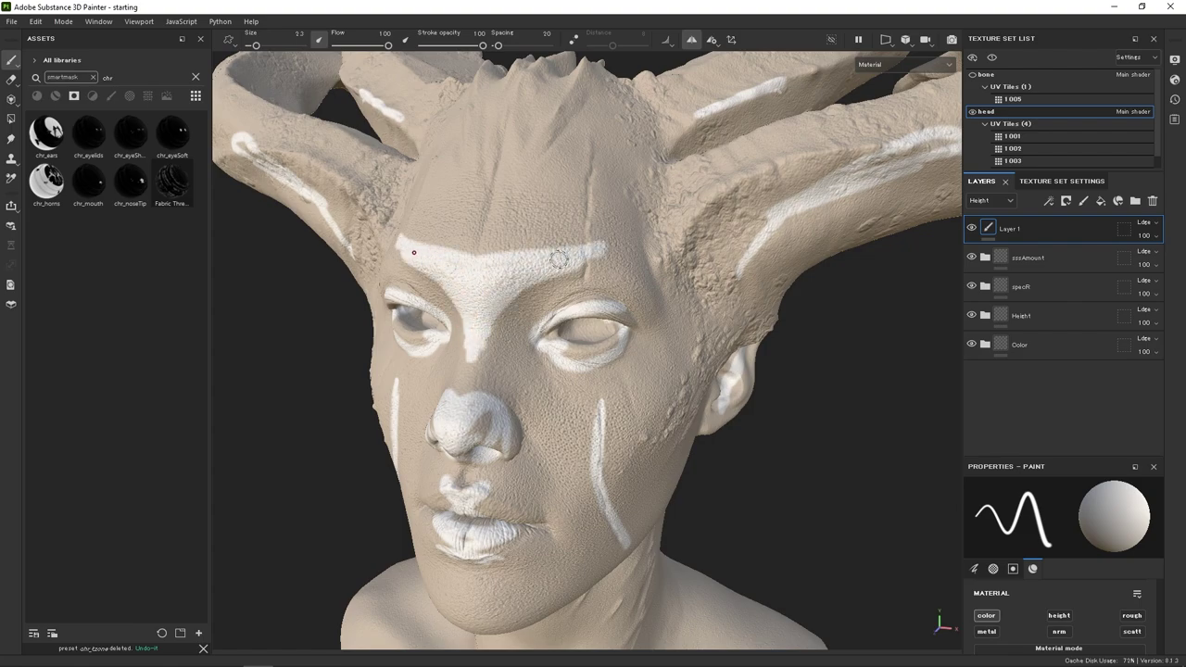
Mark the ridges on the upper forehead in white and delete the temporary paint layer.
mouse_move(589, 227)
alt+mouse_down()
mouse_move(538, 306)
mouse_move(490, 315)
mouse_move(538, 215)
mouse_move(536, 187)
alt+mouse_up()
drag(501, 181, 470, 255)
alt+right_drag(659, 291, 625, 291)
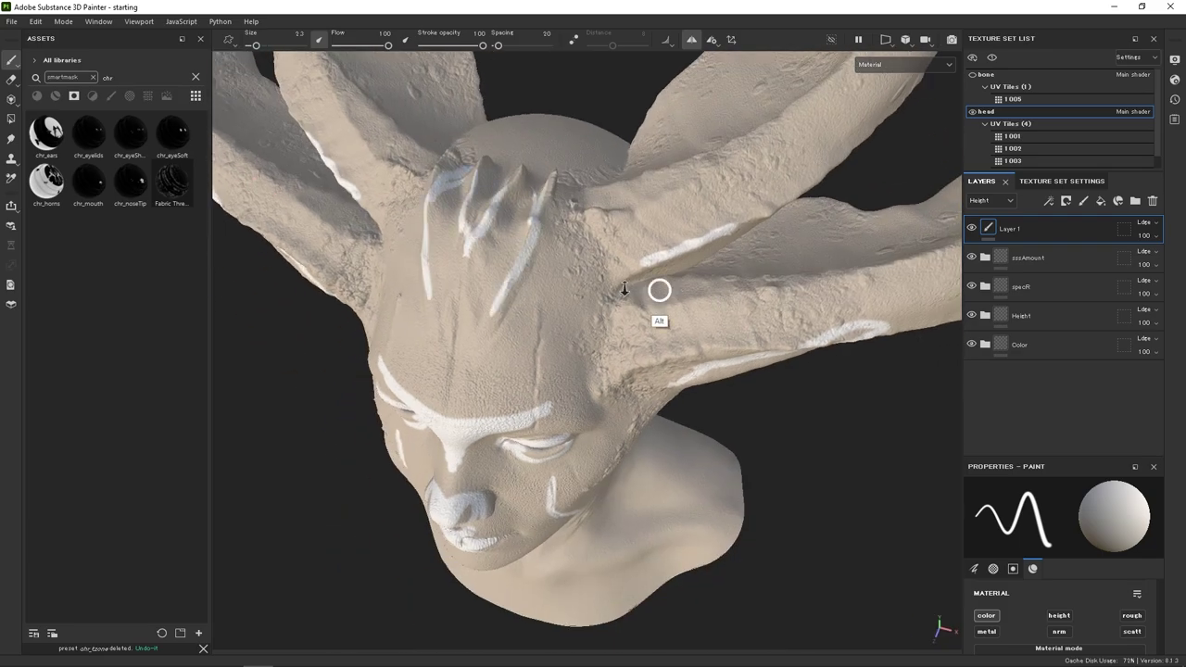
alt+drag(602, 416, 562, 343)
alt+middle_drag(561, 343, 580, 218)
mouse_move(670, 371)
alt+right_down()
mouse_move(705, 375)
mouse_move(752, 408)
alt+right_up()
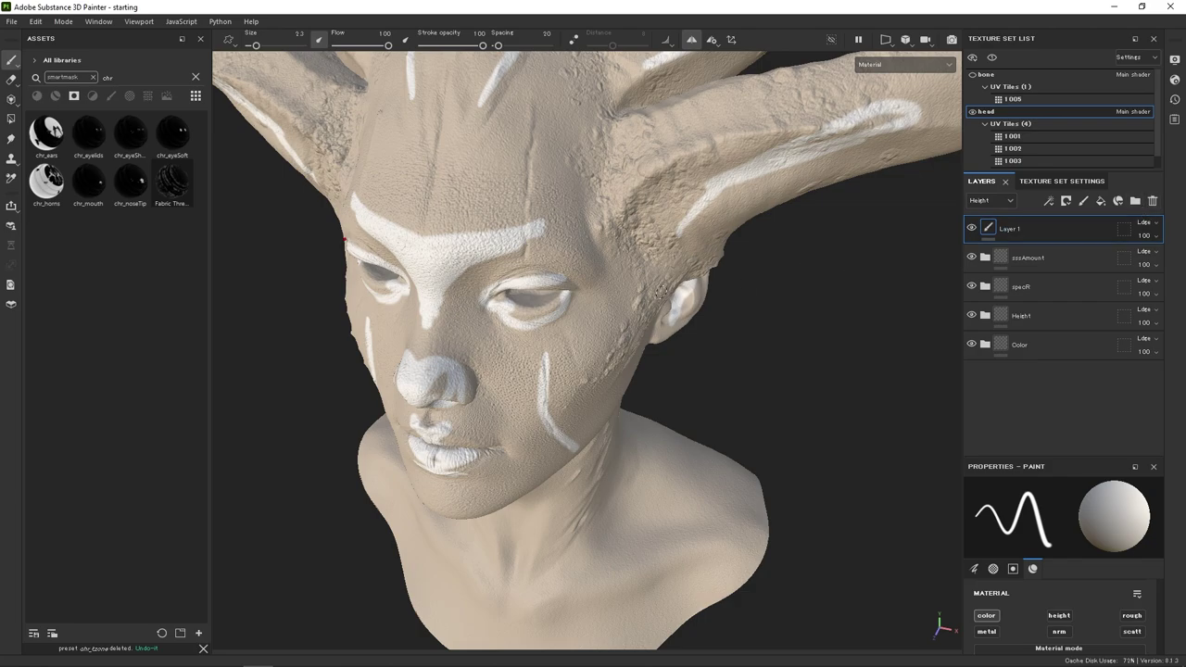
mouse_move(659, 374)
alt+mouse_down()
mouse_move(661, 336)
mouse_move(638, 357)
mouse_move(743, 372)
alt+mouse_up()
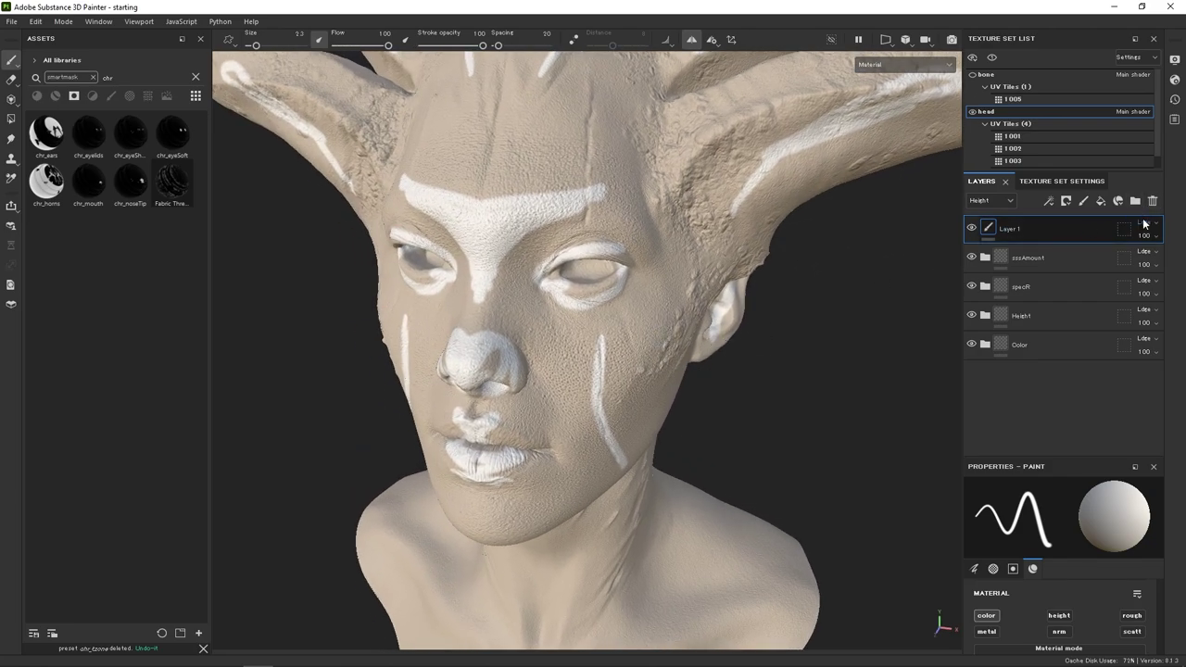
click(1154, 201)
Expand the Color group, hide the reds fill layer in its face subgroup and disable that layer's mask.
click(1016, 315)
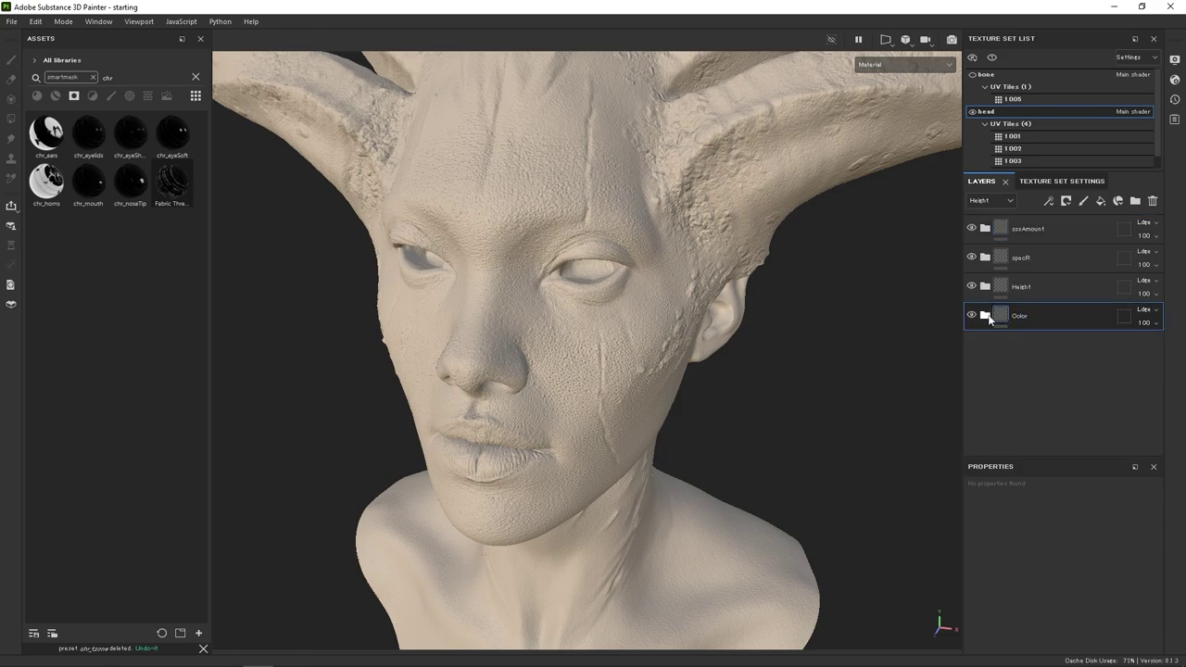
click(985, 315)
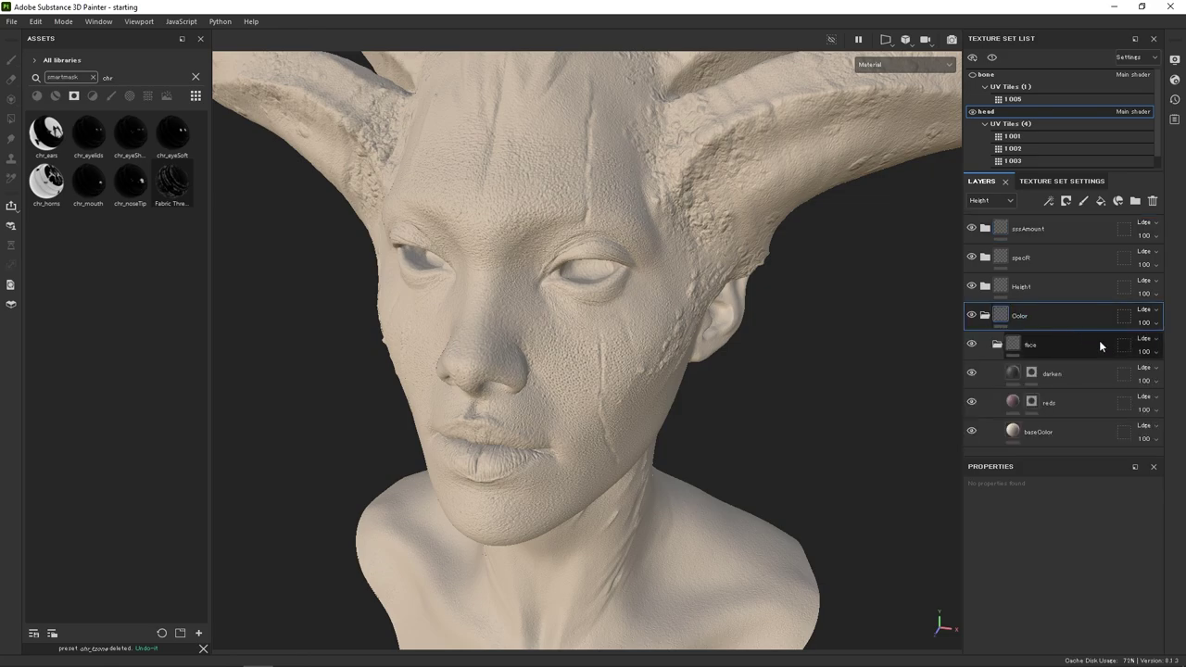
click(1036, 430)
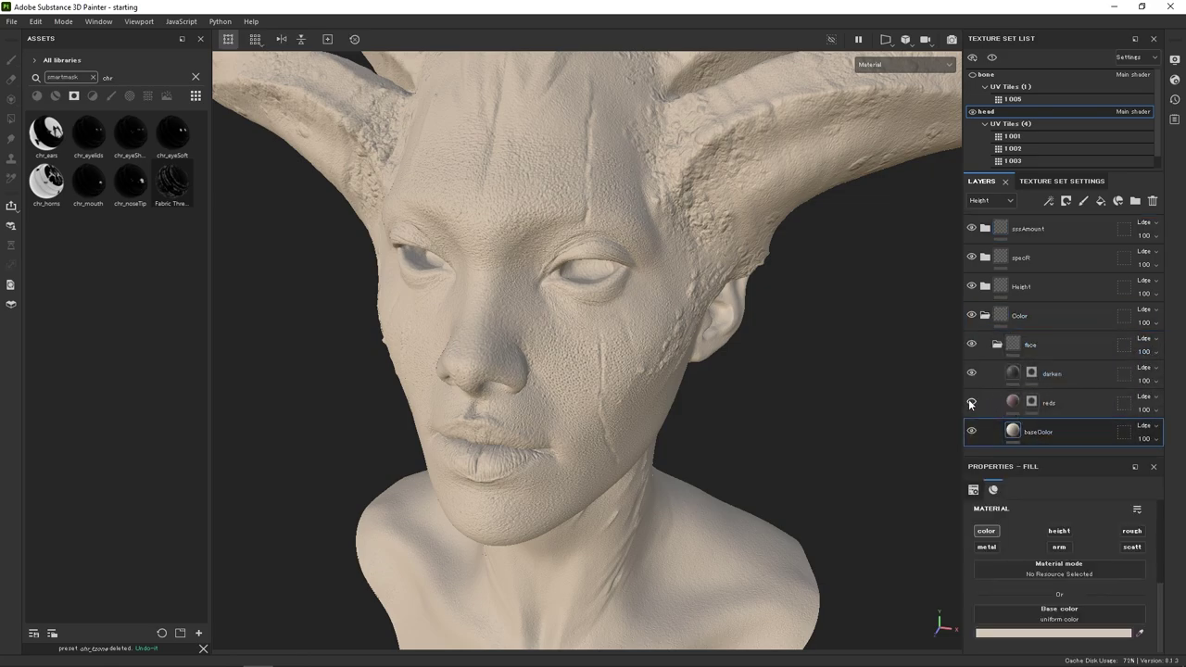
click(972, 404)
shift+click(1032, 401)
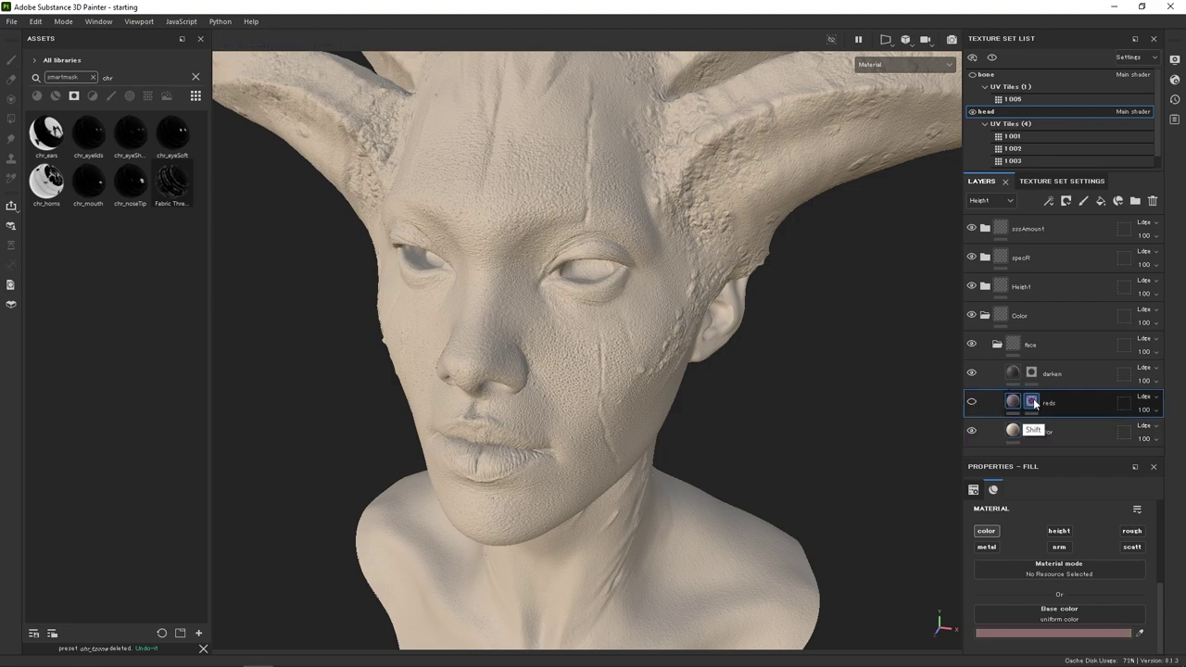
Show the reds fill layer again and re-enable its mask.
click(972, 403)
shift+click(1033, 403)
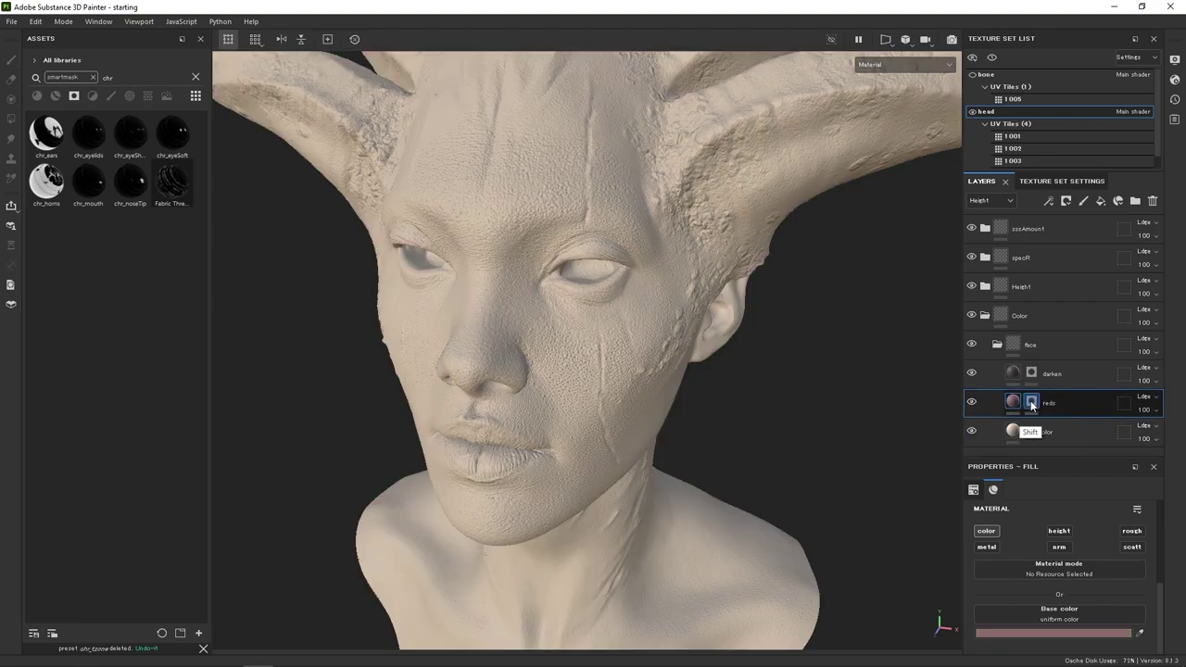
shift+click(1031, 404)
shift+click(1029, 398)
shift+click(1030, 399)
shift+click(1029, 399)
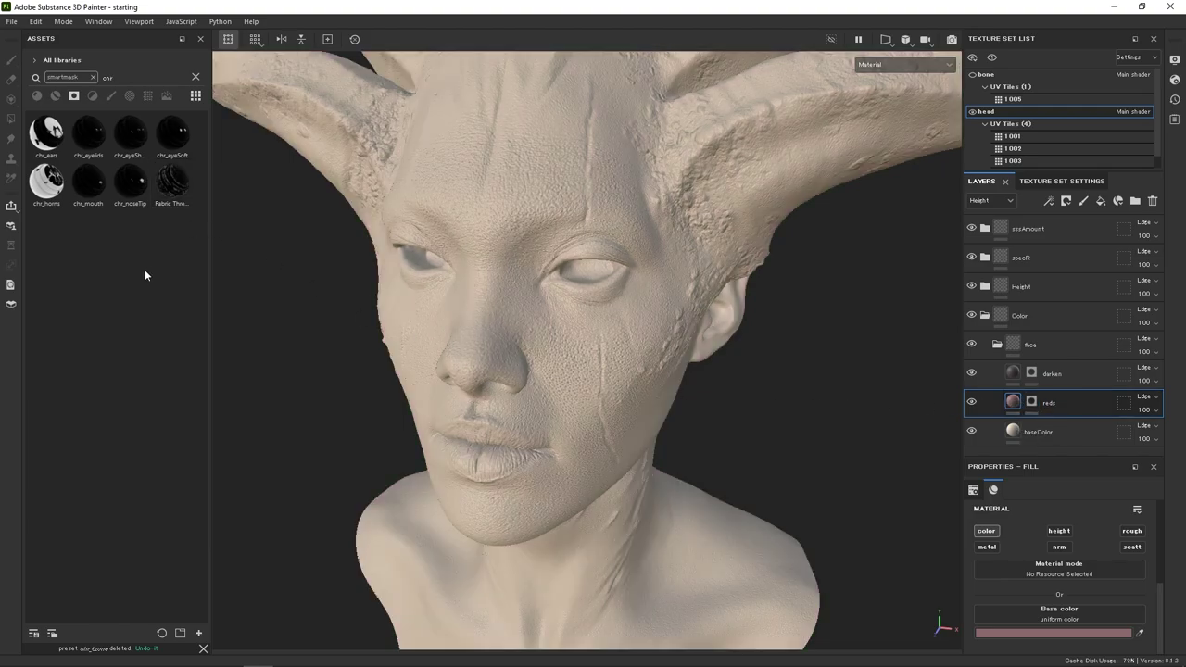
Apply the chr_eyeSoft and chr_mouth smart masks to the reds layer's mask.
drag(169, 134, 1032, 401)
alt+drag(556, 321, 695, 347)
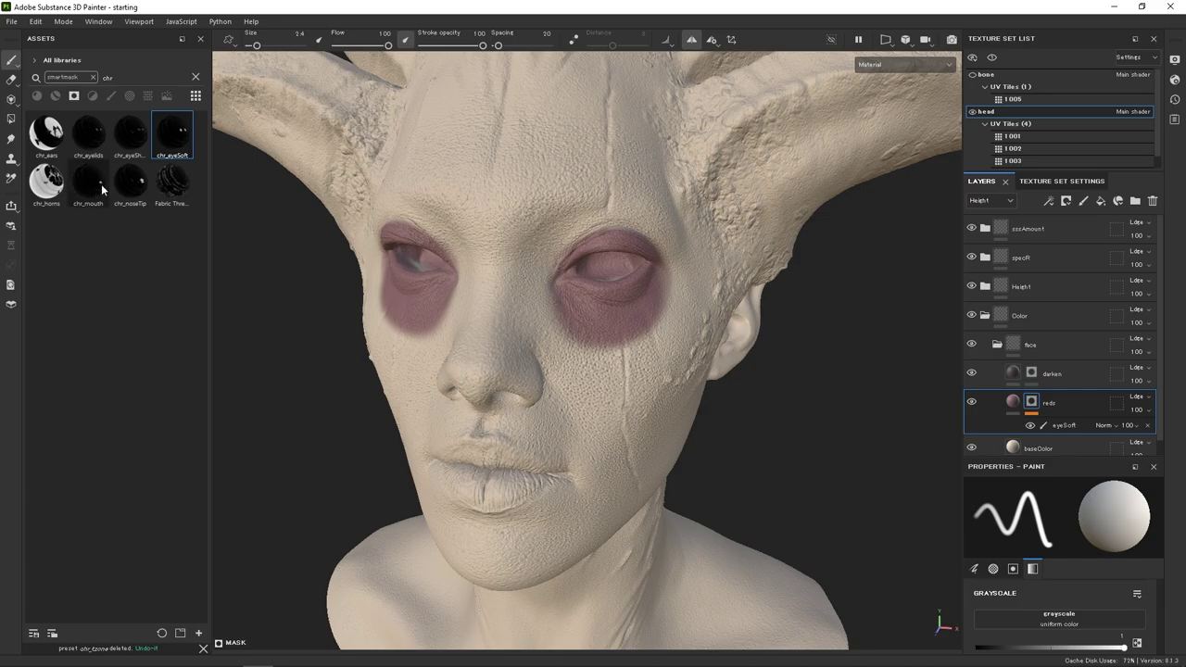
drag(86, 182, 1052, 408)
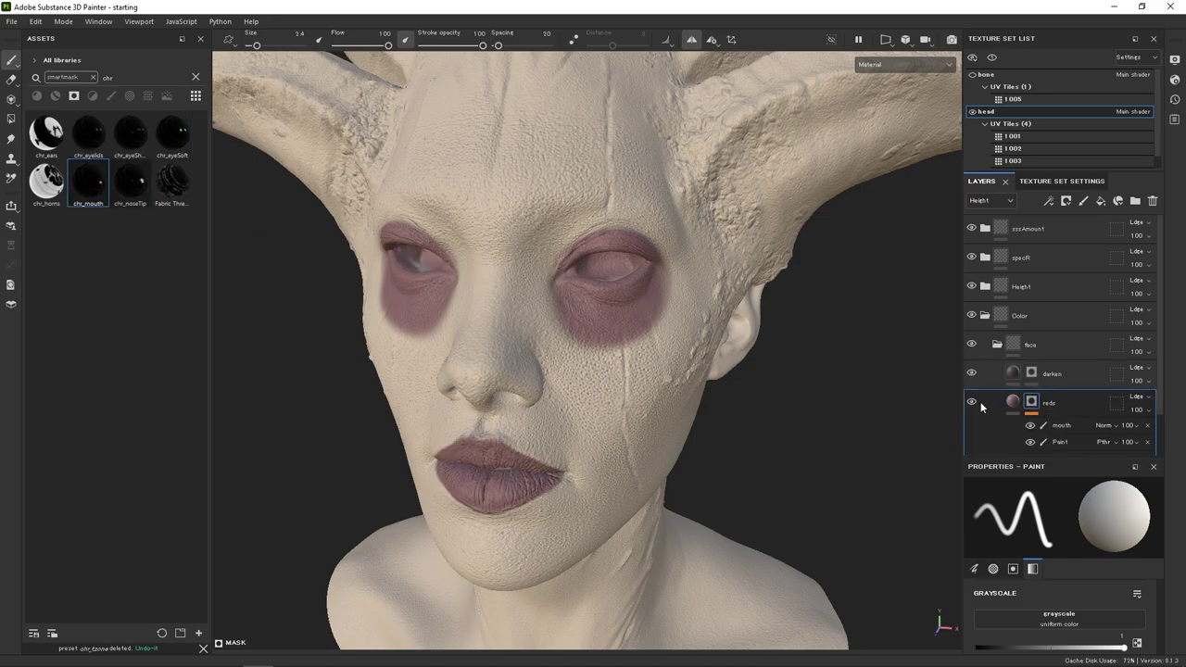
mouse_move(612, 426)
alt+mouse_down()
mouse_move(575, 438)
mouse_move(537, 400)
mouse_move(495, 418)
mouse_move(628, 423)
mouse_move(558, 387)
alt+mouse_up()
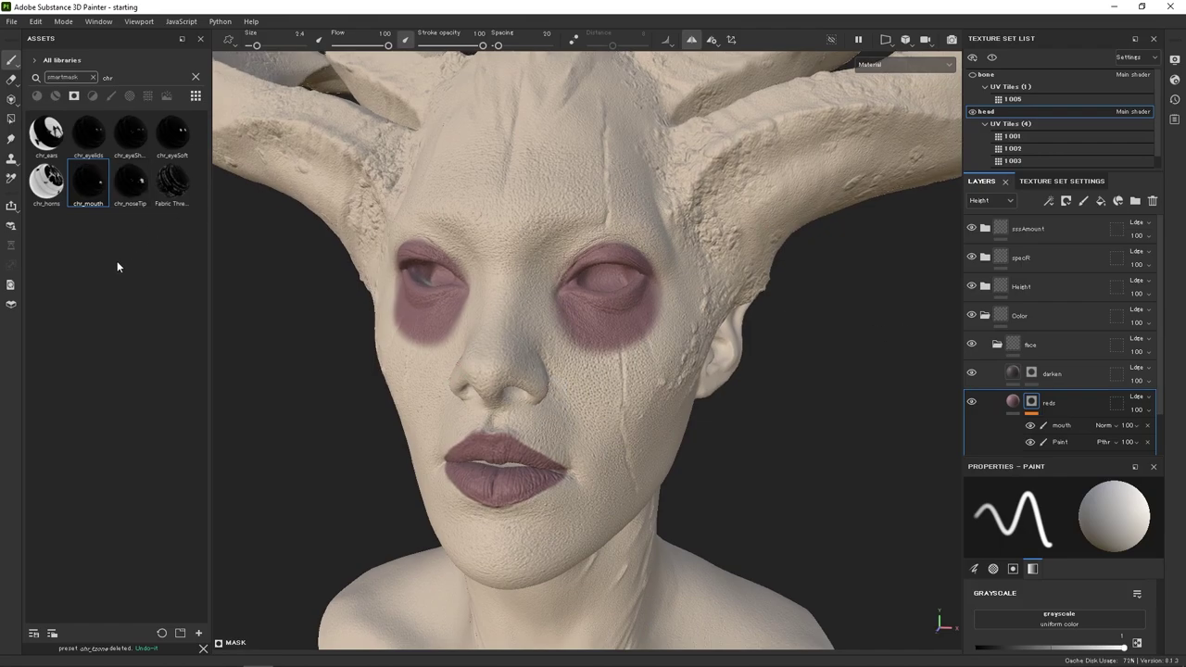
Add the chr_noseTip smart mask to the reds layer and set its nose paint effect's opacity to 37.
drag(131, 185, 1065, 408)
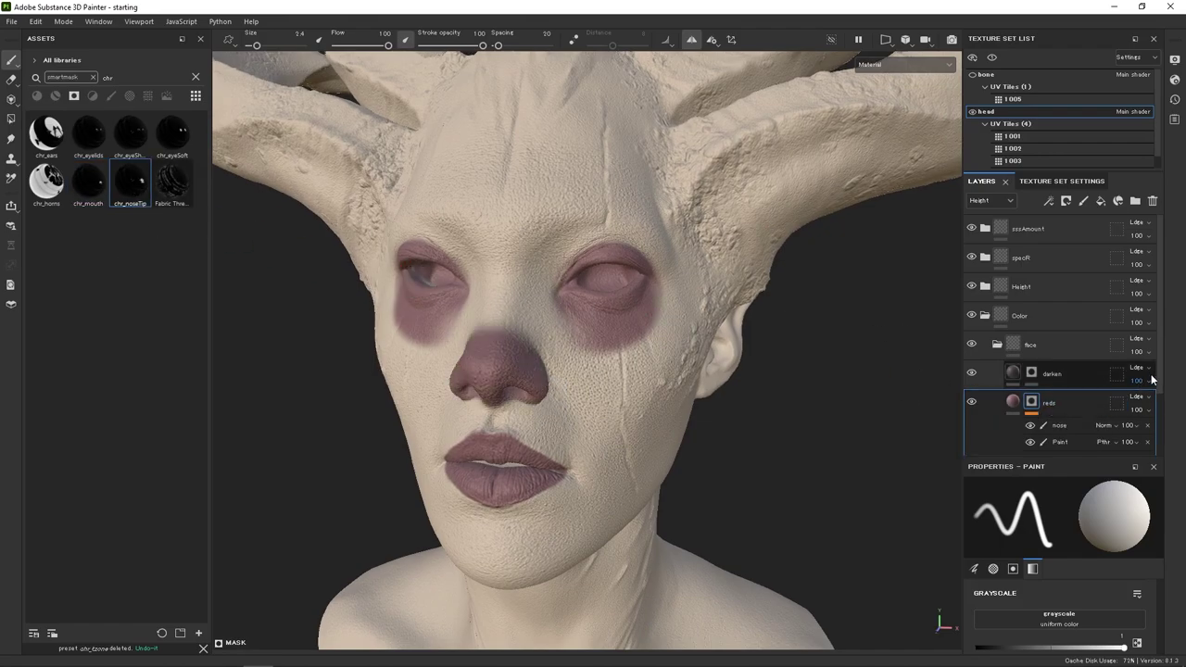
alt+drag(639, 389, 571, 372)
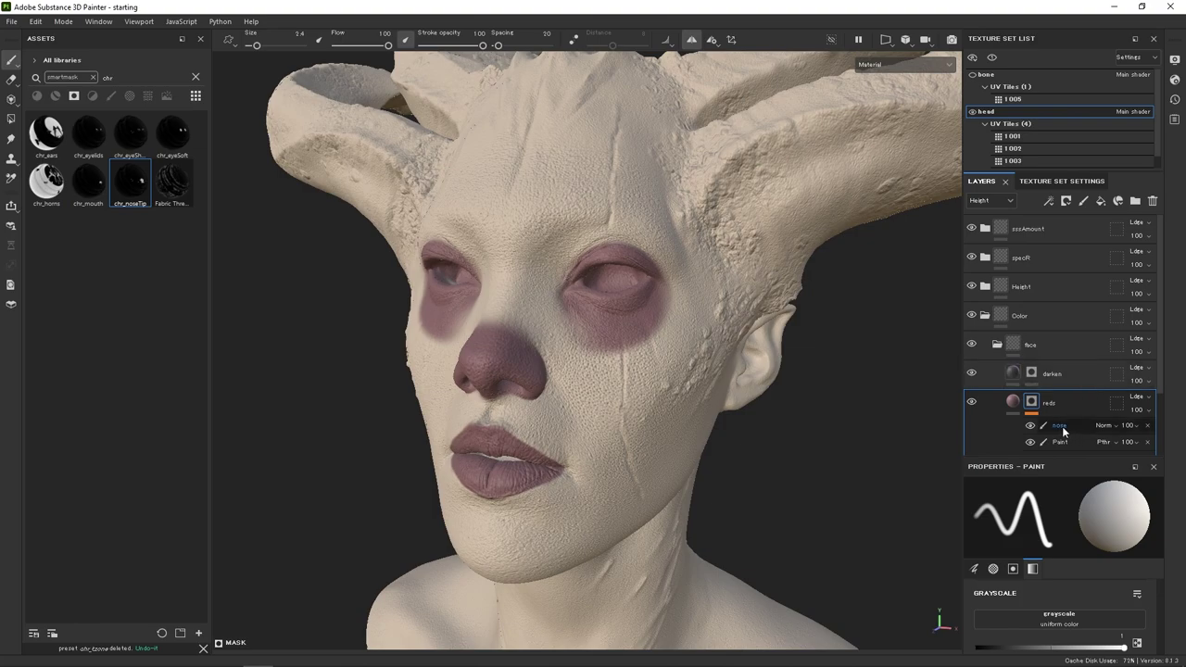
click(1130, 426)
drag(1174, 448, 1145, 447)
alt+drag(741, 436, 825, 358)
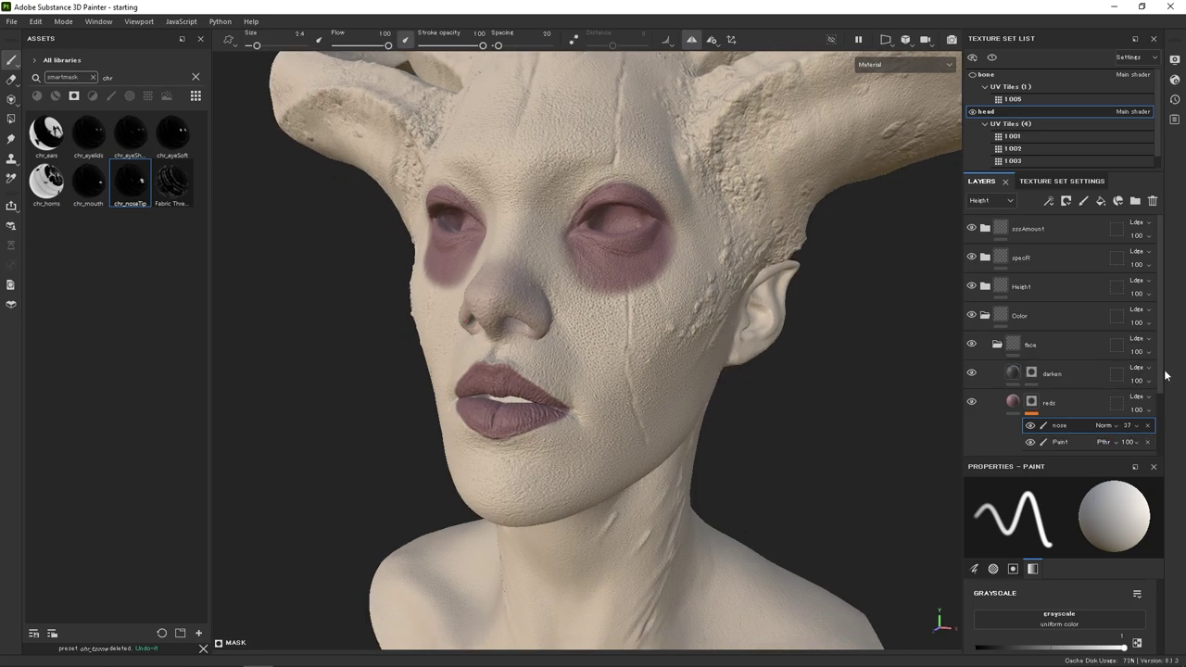
alt+drag(940, 376, 612, 394)
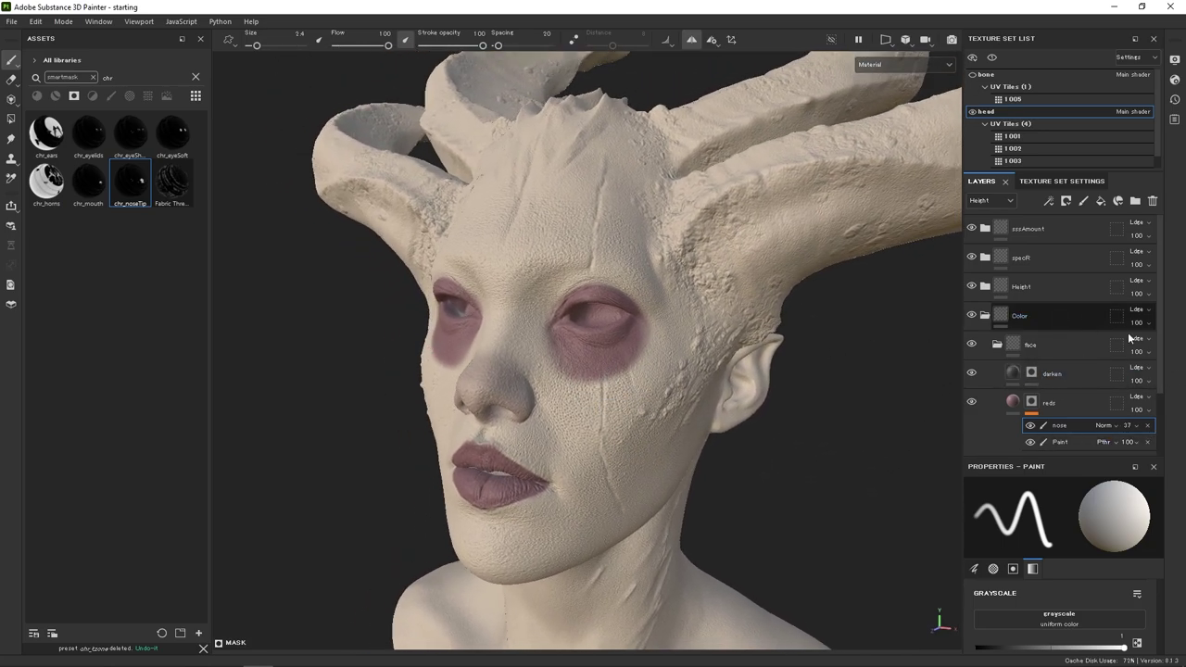
Apply the chr_horns smart mask to the darken layer's mask.
click(1039, 374)
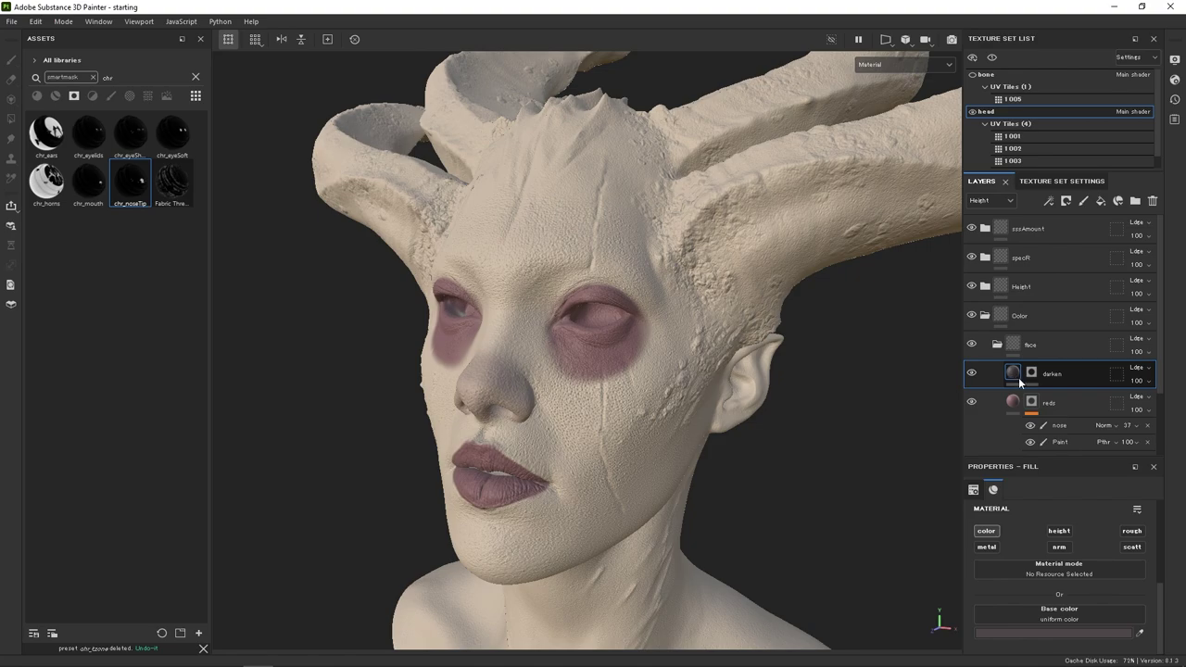
click(1031, 374)
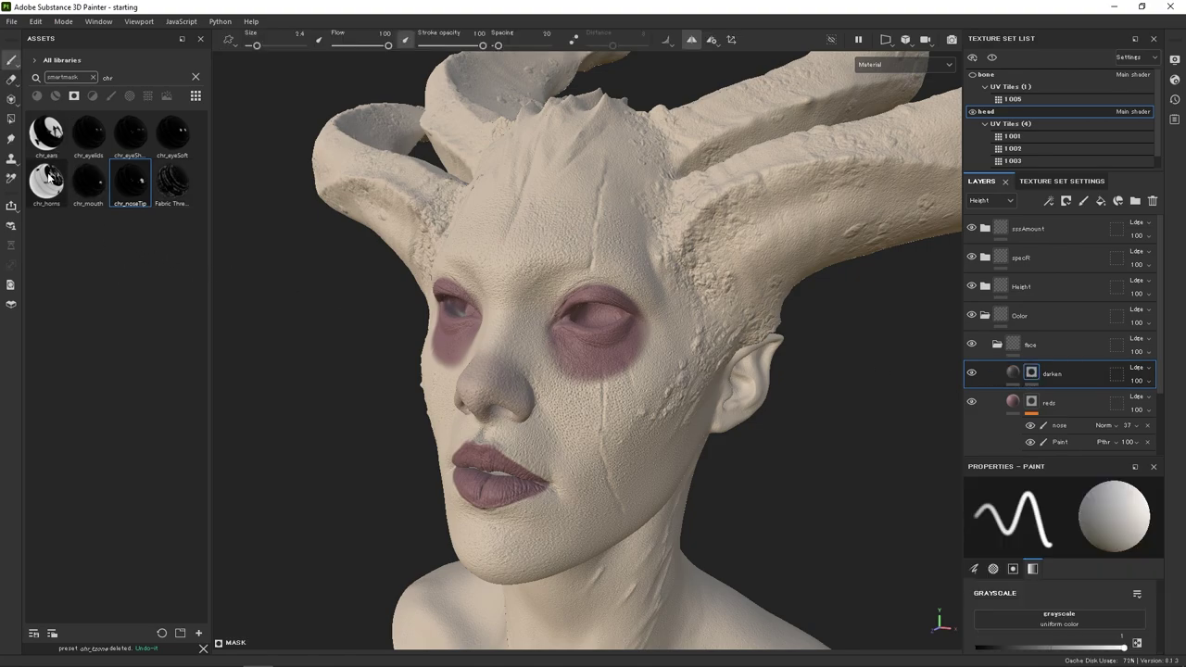
mouse_move(46, 179)
mouse_down()
mouse_move(960, 332)
mouse_move(1061, 379)
mouse_up()
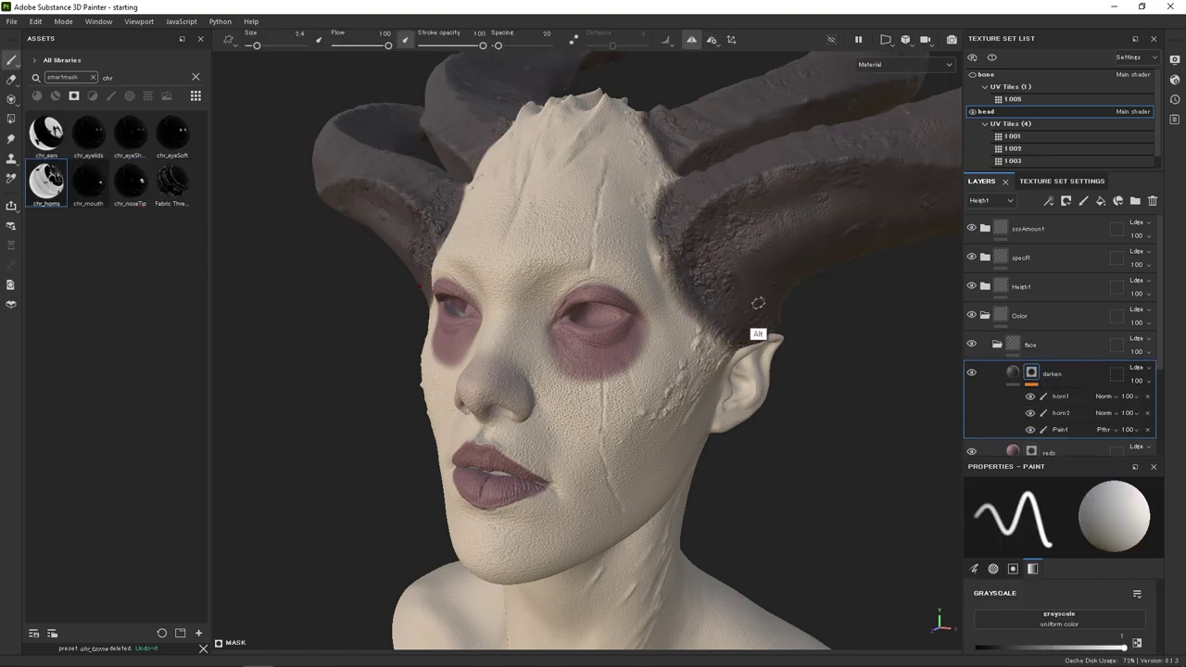
alt+drag(757, 305, 612, 338)
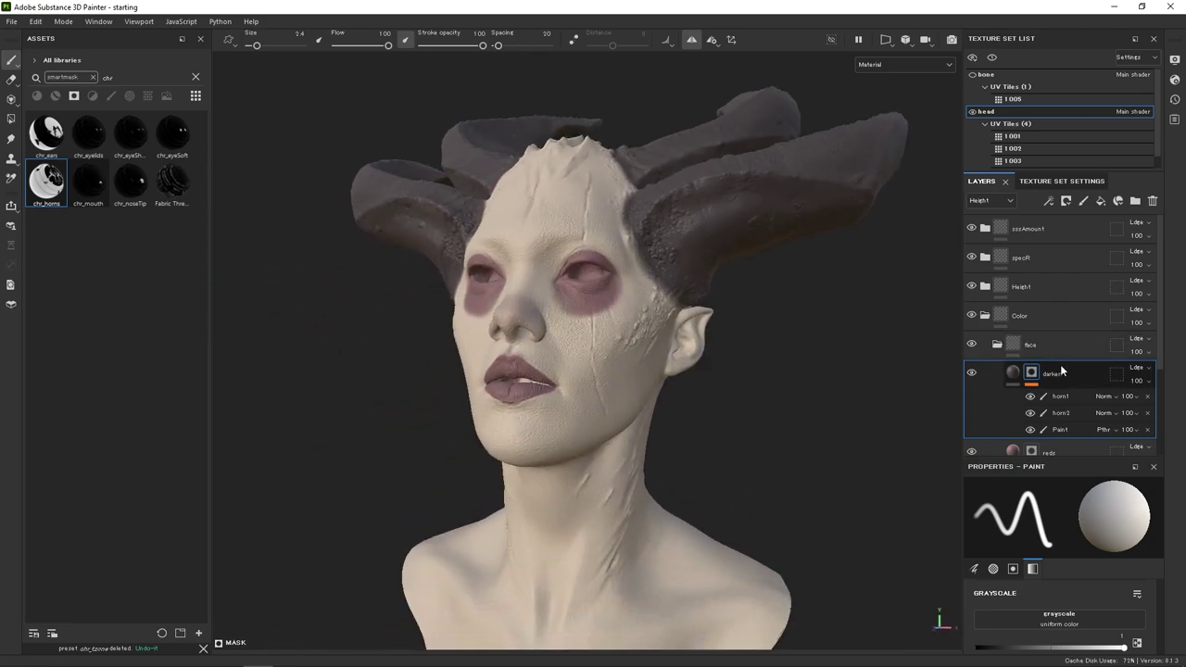
Add a fill layer above darken with only the color channel active and a dark green base color.
click(1101, 200)
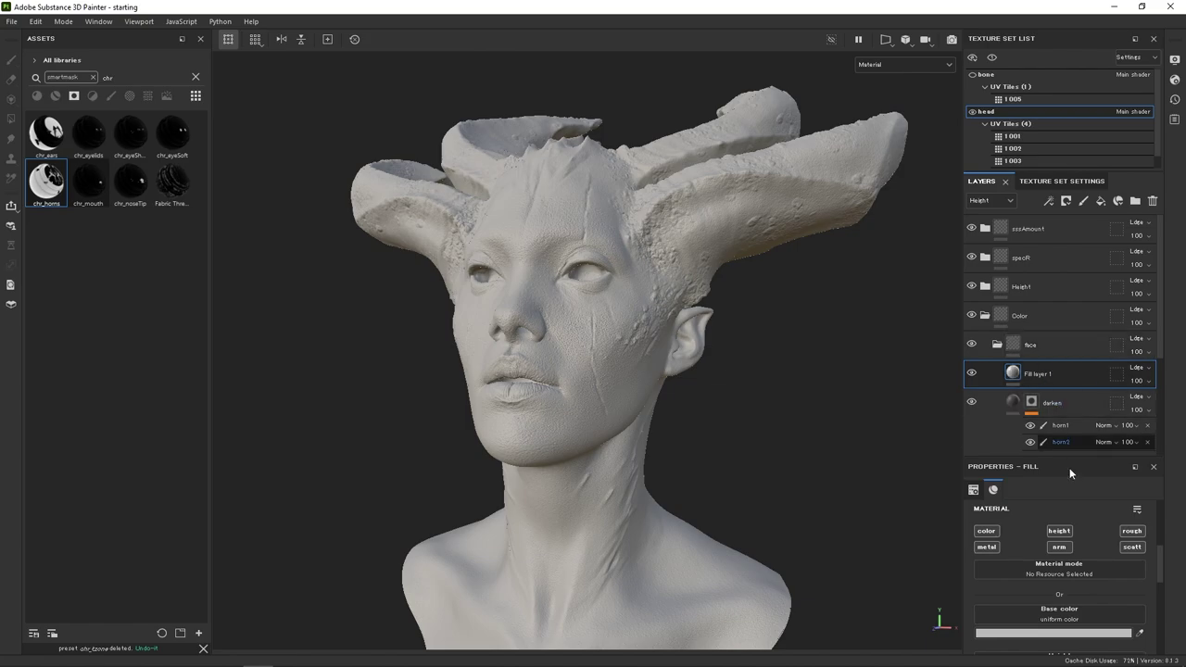
alt+click(987, 531)
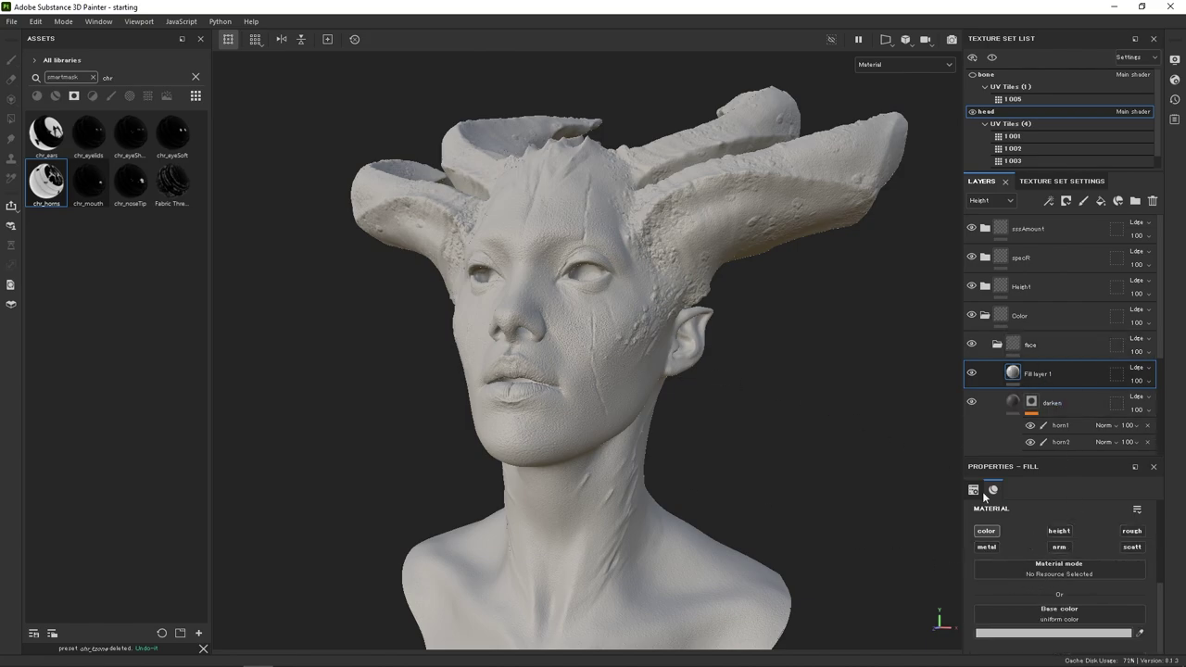
click(1040, 634)
drag(939, 462, 985, 496)
click(948, 485)
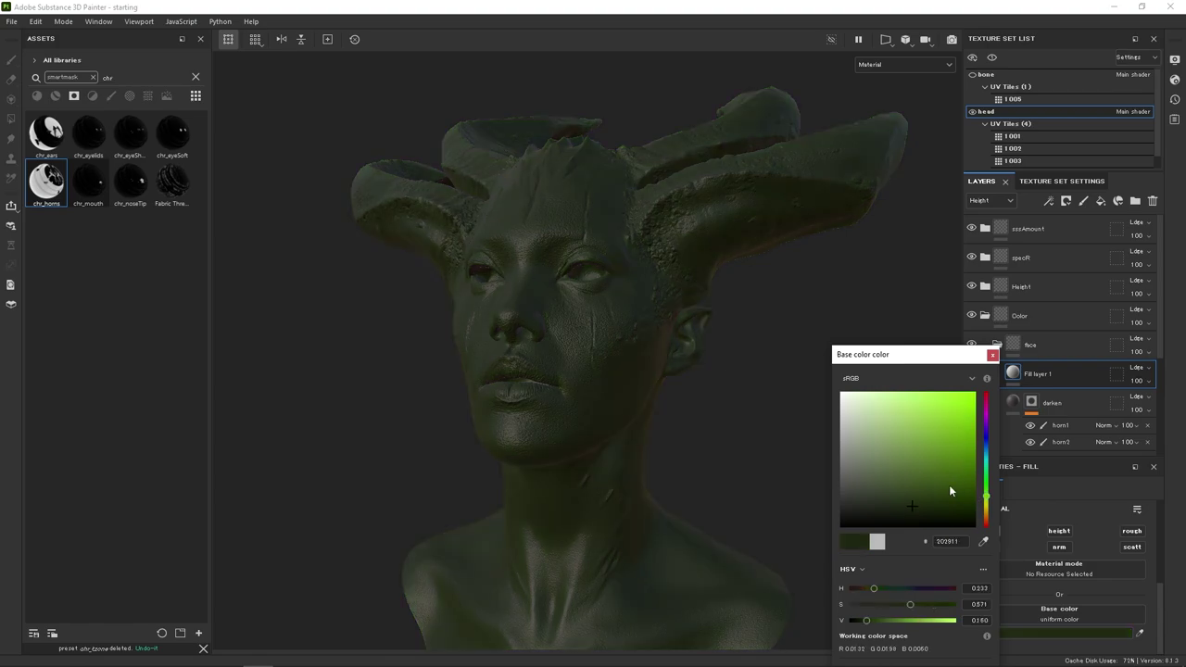
click(992, 355)
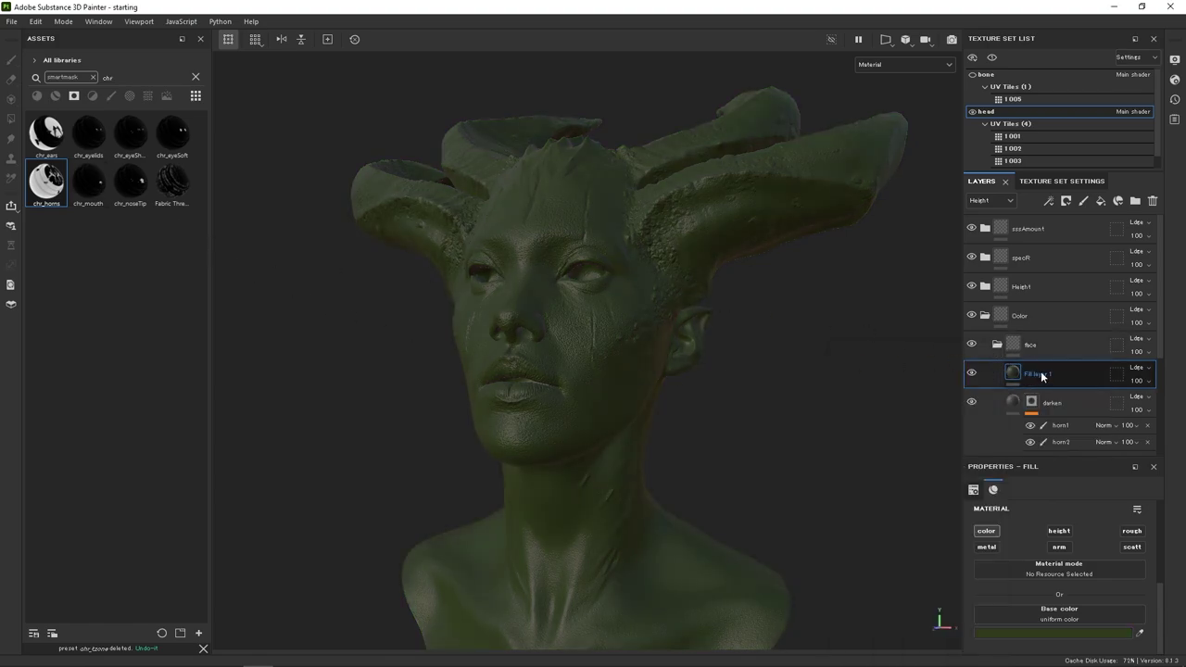
Rename the new fill layer greenears and apply the chr_ears smart mask to it.
double_click(1040, 375)
text(sr)
text(eenears)
key(Return)
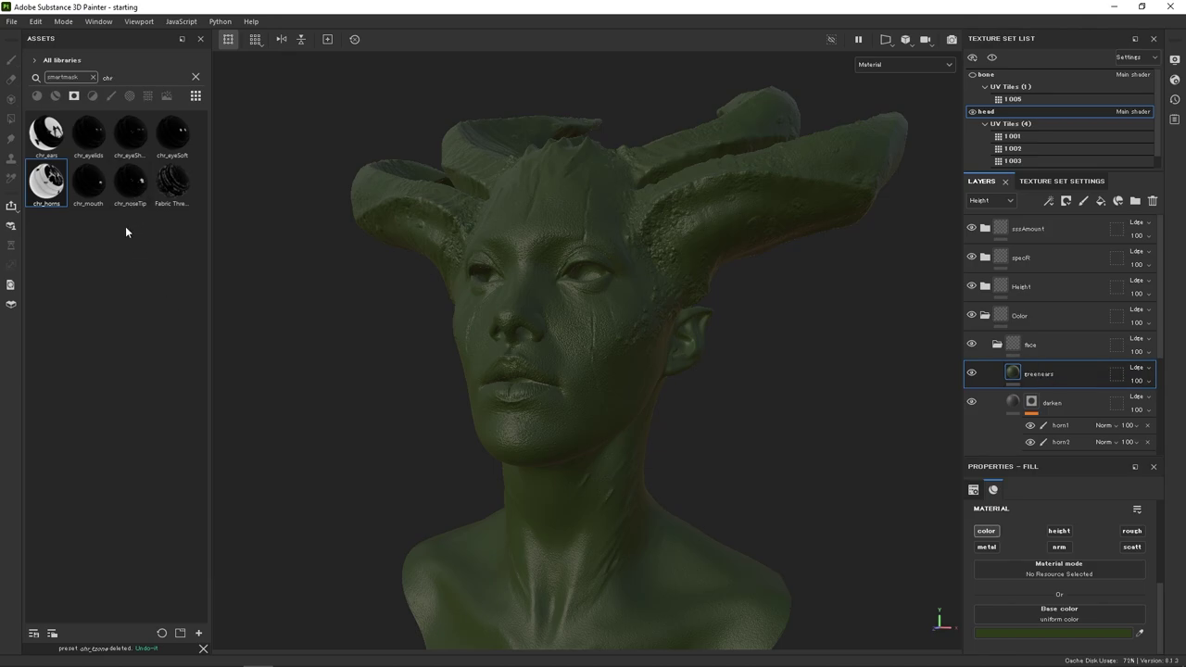
mouse_move(46, 133)
mouse_down()
mouse_move(924, 317)
mouse_move(1044, 380)
mouse_up()
mouse_move(769, 379)
alt+mouse_down()
mouse_move(653, 375)
mouse_move(554, 342)
mouse_move(623, 300)
alt+mouse_up()
alt+right_drag(630, 276, 959, 383)
alt+drag(786, 362, 825, 329)
Lighten the greenears layer's base color to a muted mid green.
click(1015, 378)
click(1013, 374)
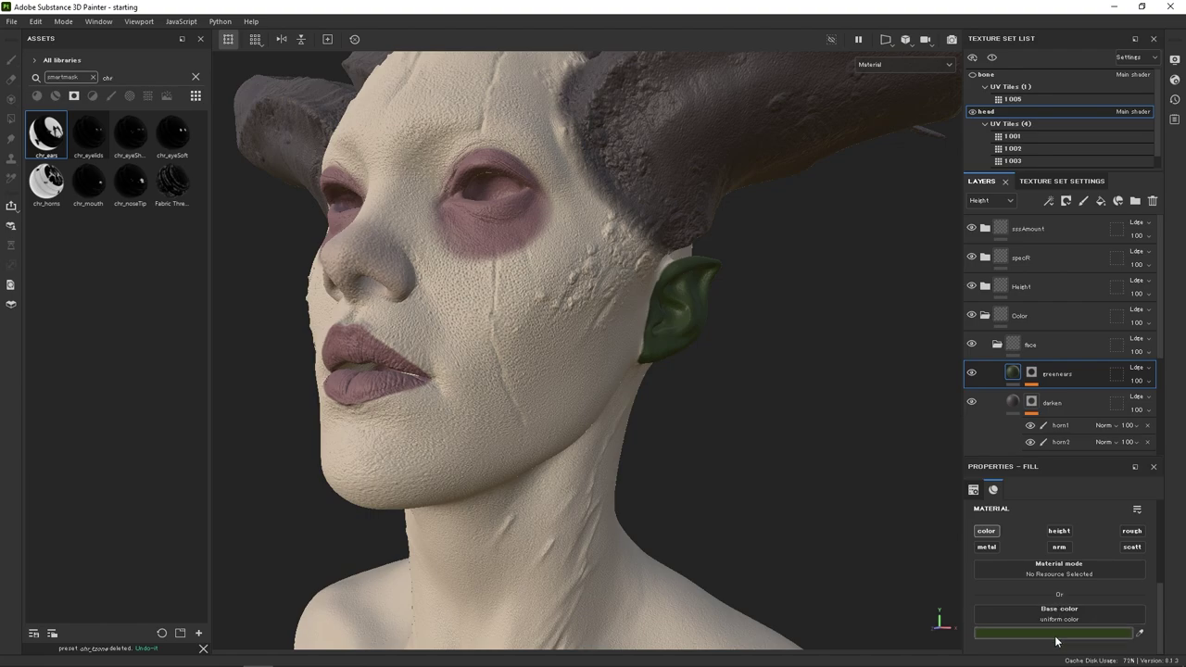
click(1058, 633)
drag(917, 501, 892, 479)
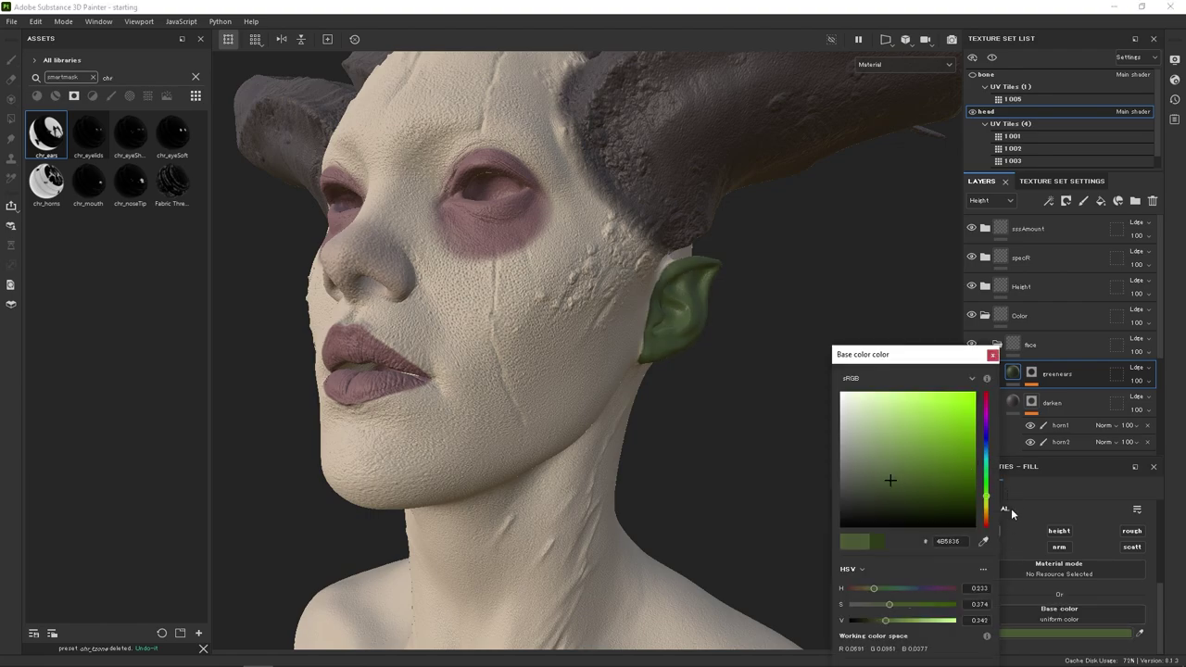
Sample the reddish skin color under the eye as the greenears base color and darken it to a deep red.
click(498, 225)
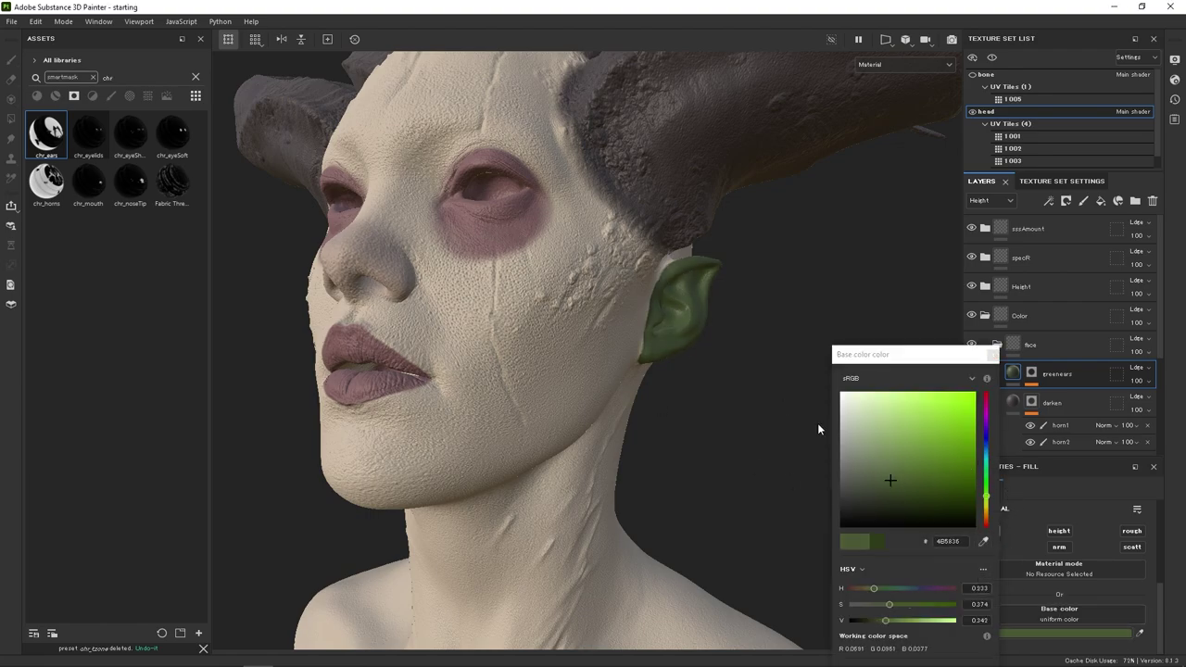
click(984, 542)
click(497, 247)
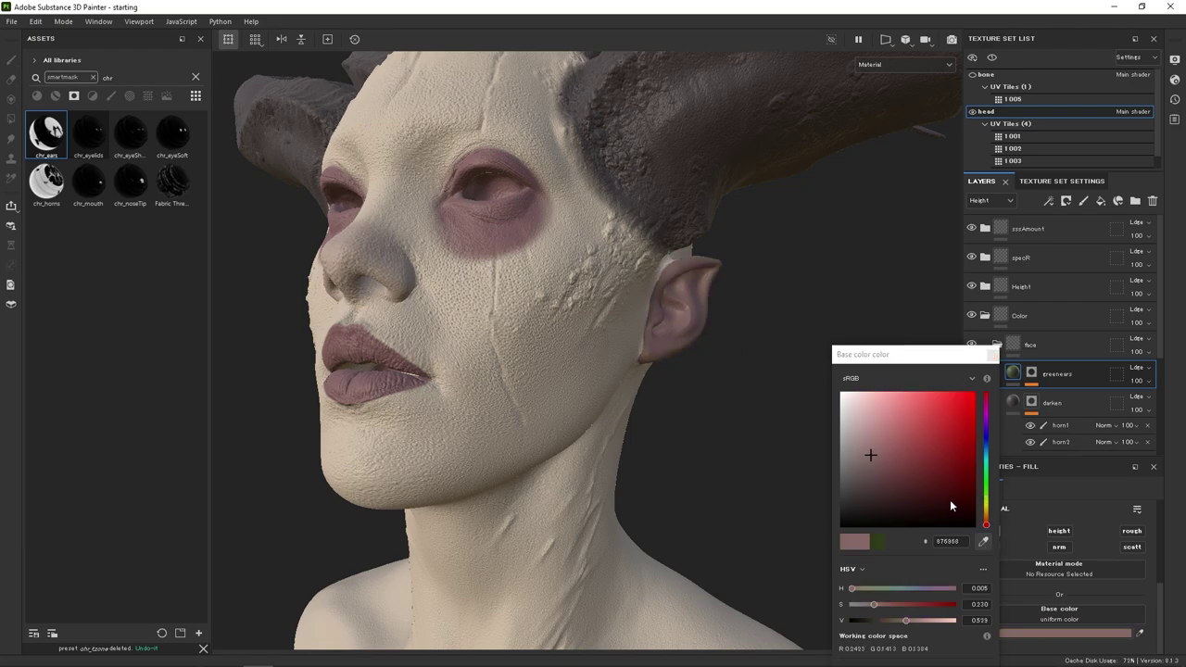
click(896, 465)
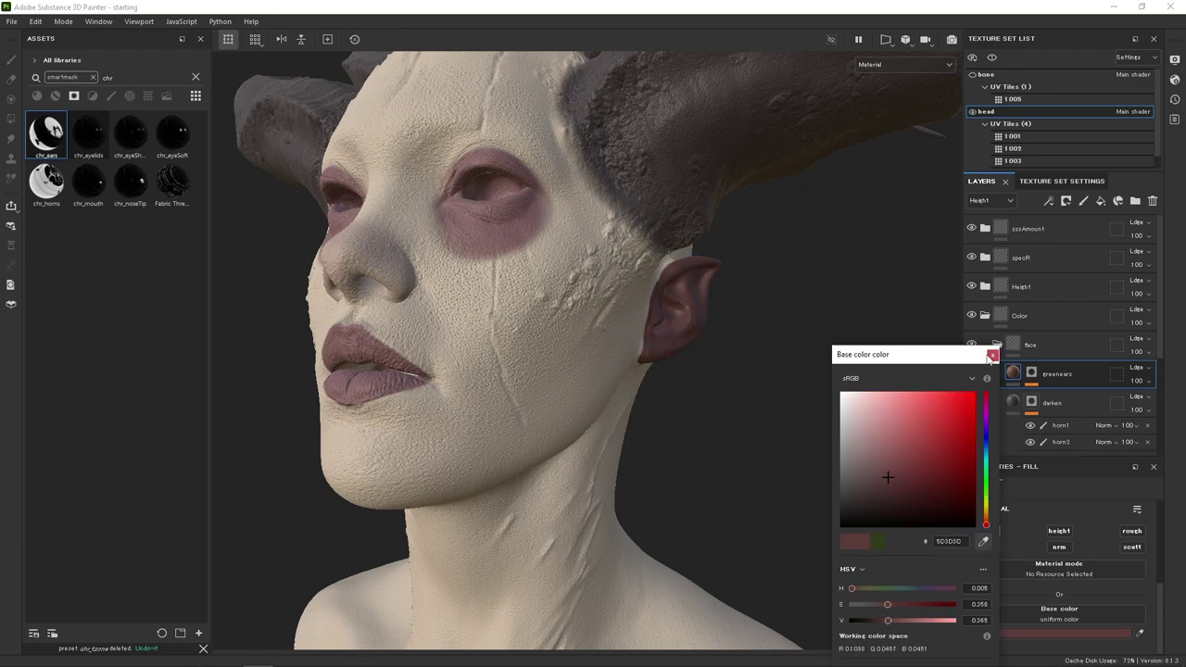
click(992, 354)
alt+drag(714, 396, 707, 359)
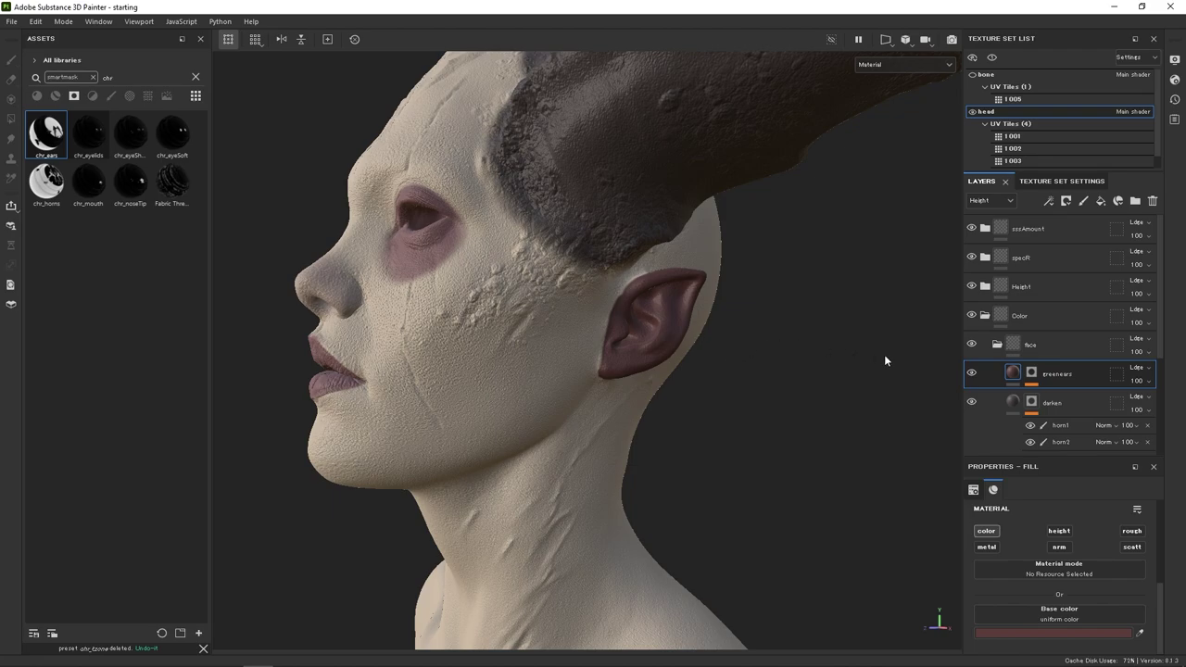
Examine the paint effects stacked in the greenears, darken and reds layer masks.
click(1033, 375)
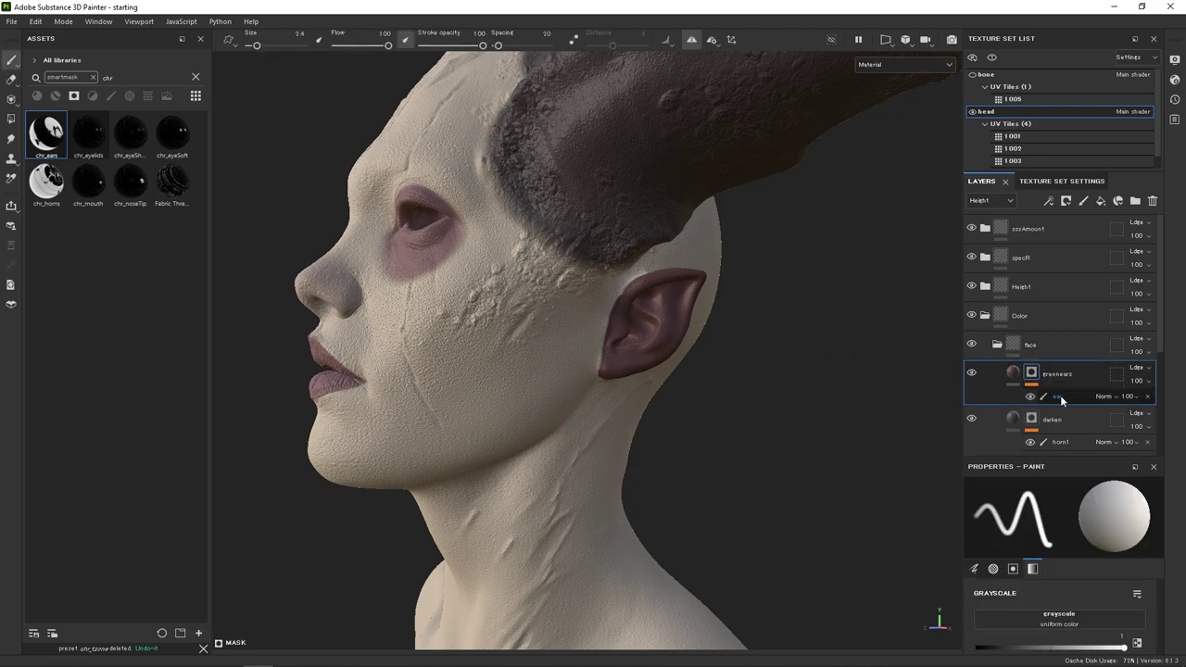
click(1061, 396)
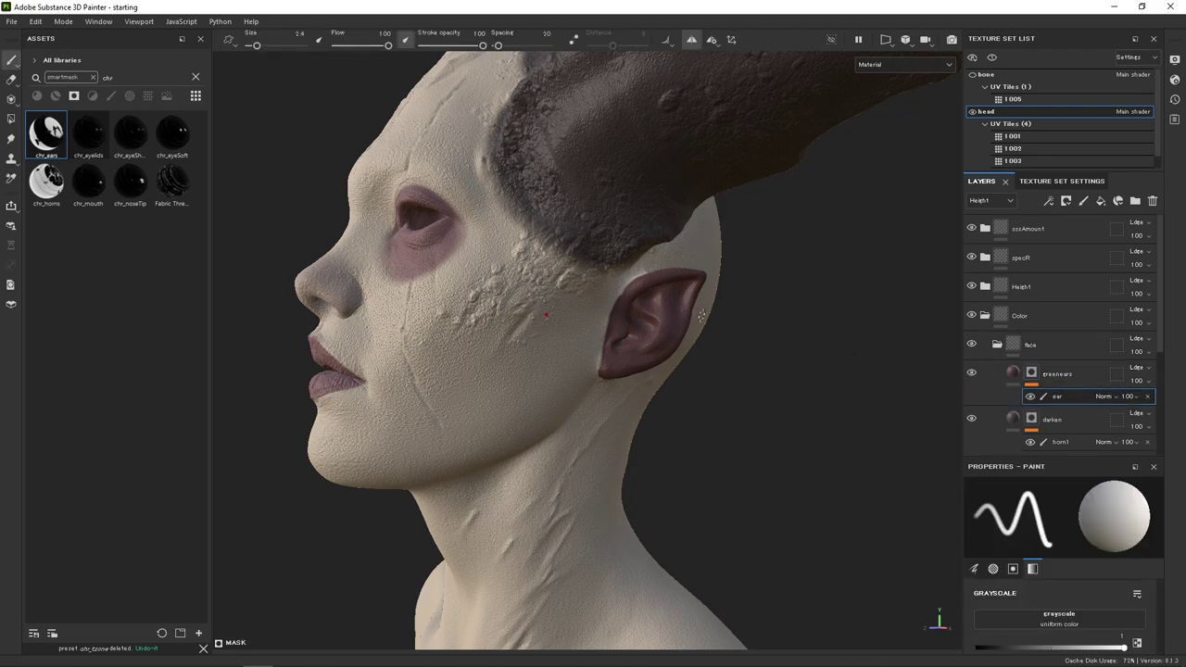
click(1012, 374)
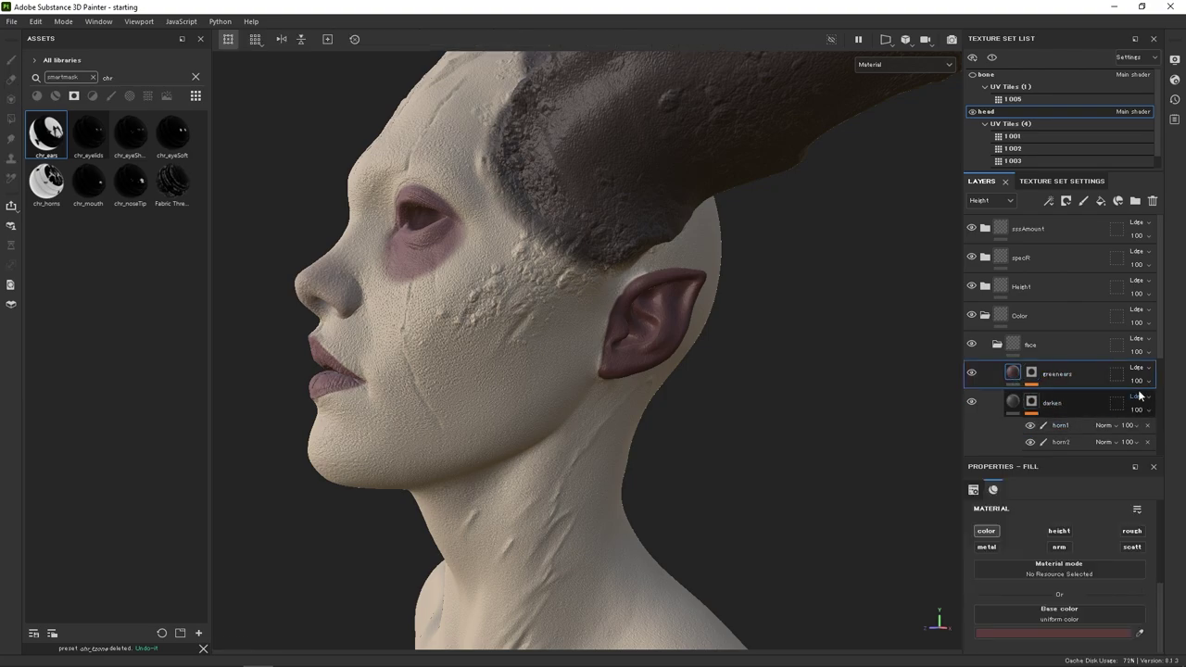
scroll(1156, 387, down, 3)
scroll(1156, 387, down, 1)
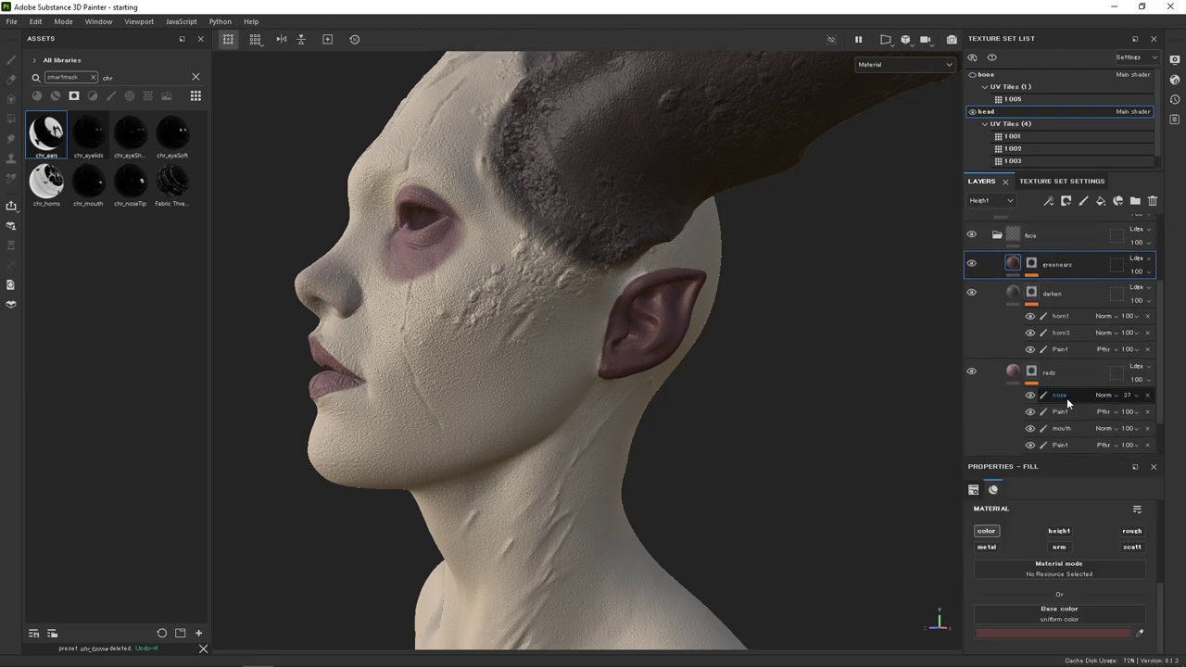
click(1067, 394)
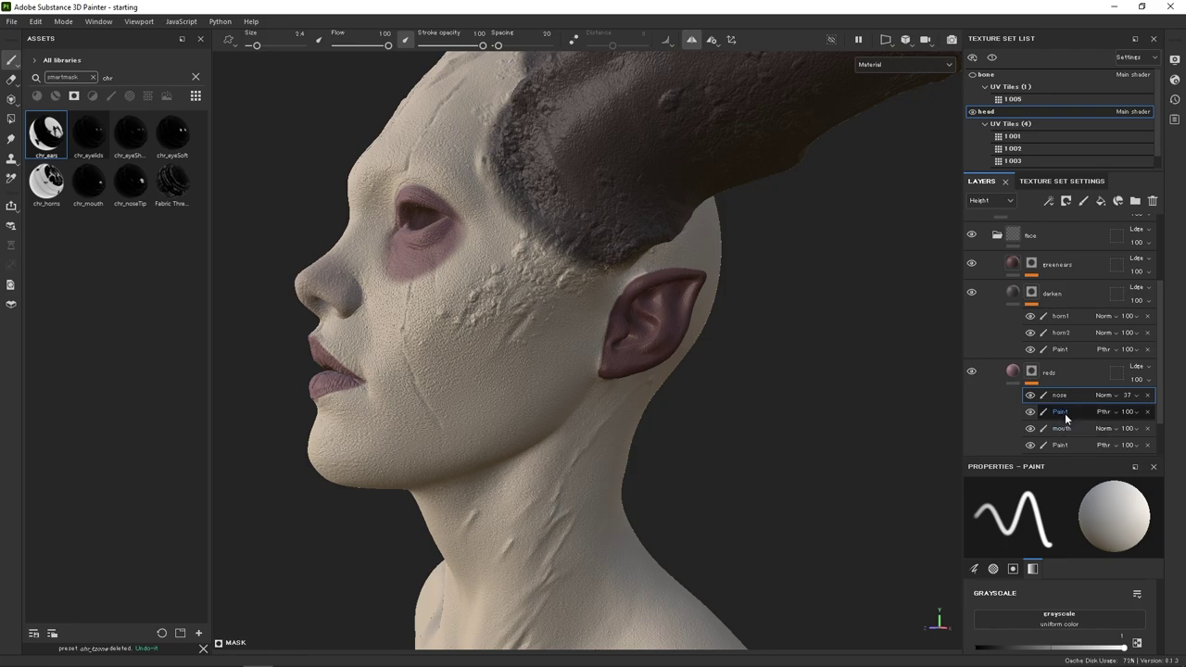
click(1065, 444)
scroll(1160, 357, down, 2)
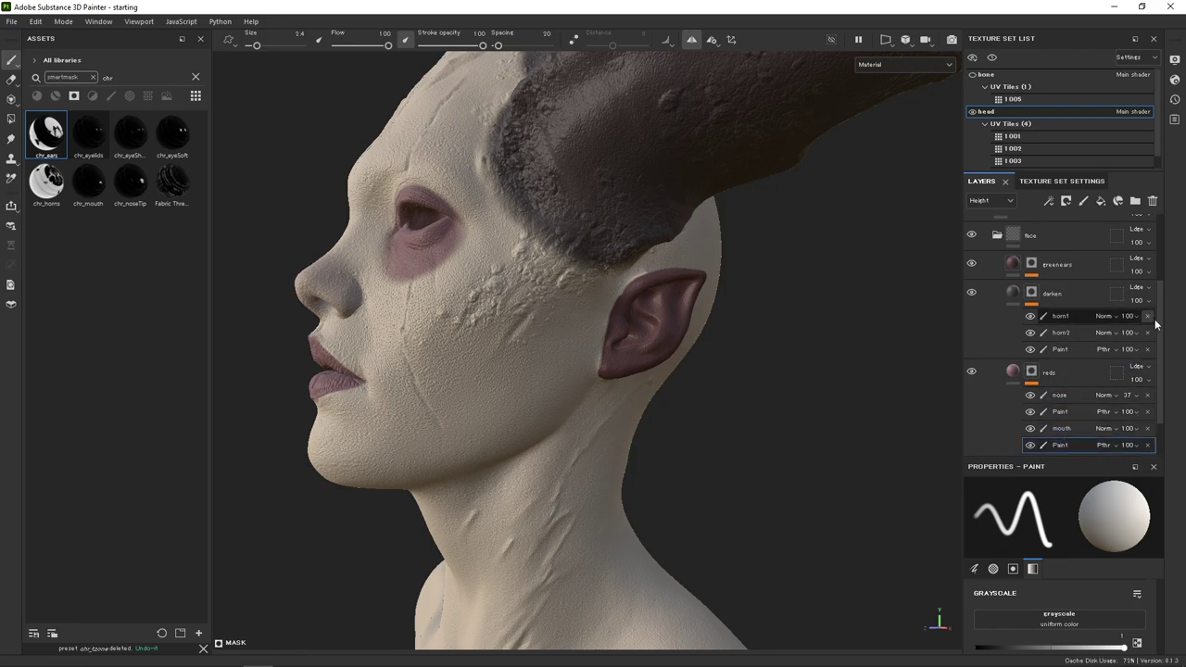
Soften the lower edge of the reds layer's eyeSoft effect with large black strokes beneath the eyes, using a brush size of about 10.4.
click(1052, 413)
alt+drag(470, 329, 648, 352)
alt+right_drag(546, 310, 727, 315)
ctrl+right_drag(564, 289, 598, 270)
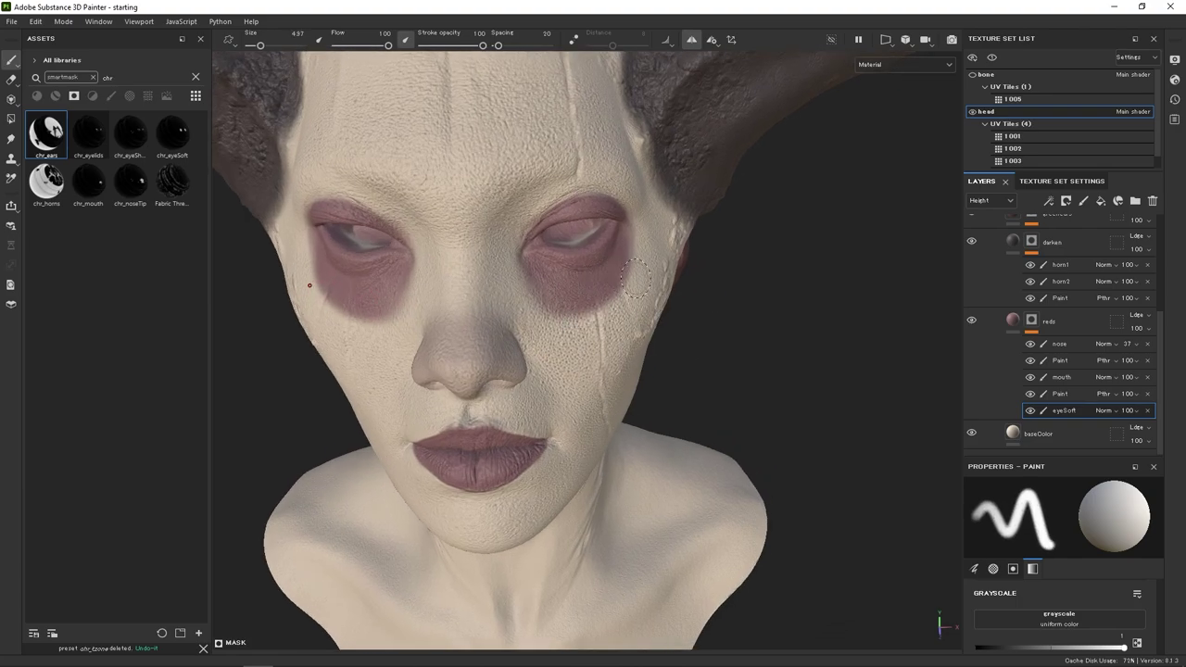
mouse_move(598, 270)
alt+mouse_down()
mouse_move(630, 274)
mouse_move(599, 298)
mouse_move(525, 311)
alt+mouse_up()
key(ctrl+z)
mouse_move(643, 291)
ctrl+right_down()
mouse_move(659, 291)
mouse_move(627, 276)
mouse_move(622, 287)
ctrl+right_up()
key(x)
drag(626, 297, 529, 316)
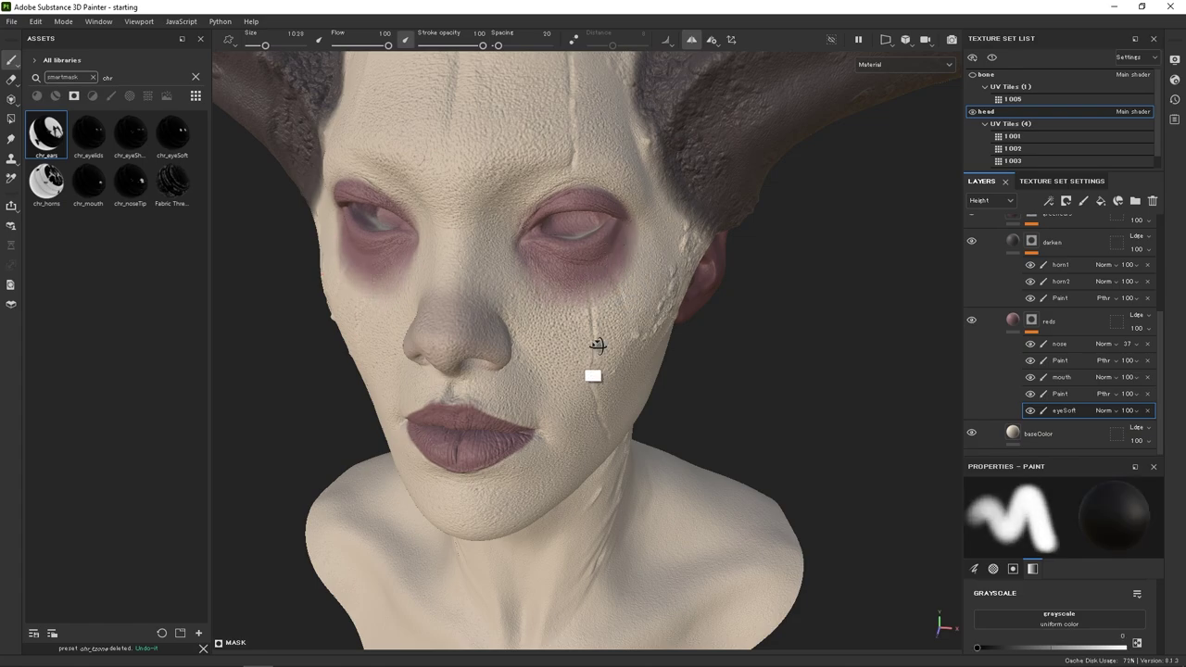
Extend the eyeSoft effect with white strokes around the inner eye corners and up toward the brows.
alt+drag(598, 346, 611, 206)
key(x)
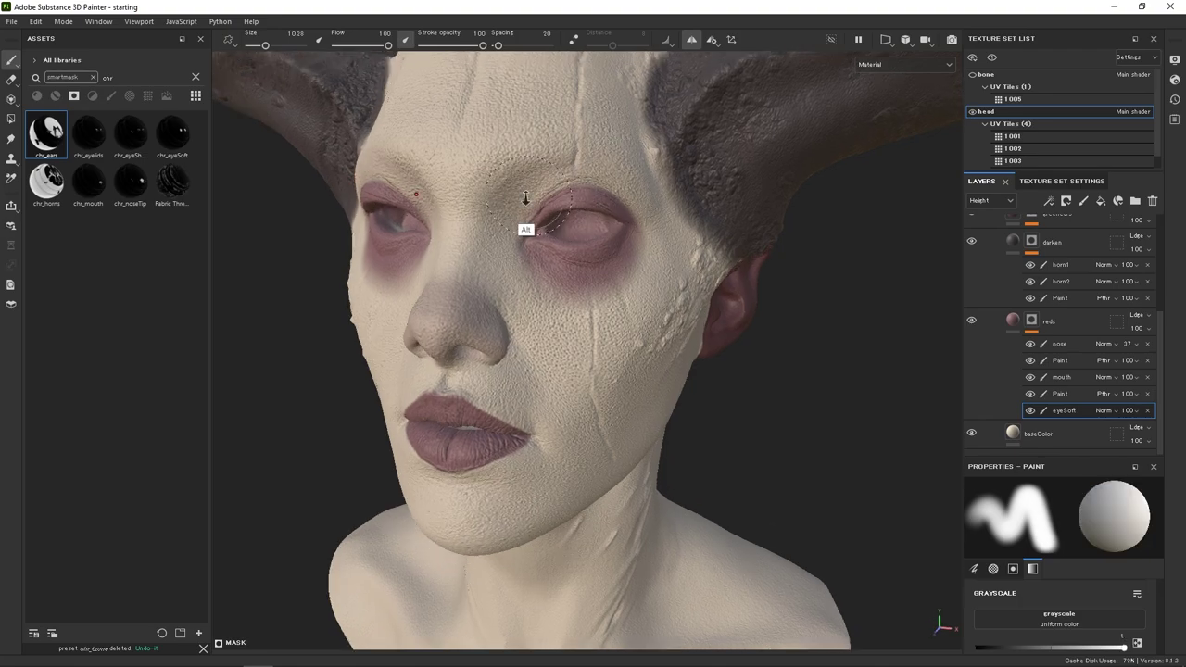
alt+right_drag(525, 198, 524, 192)
mouse_move(528, 197)
mouse_down()
mouse_move(565, 165)
mouse_move(640, 211)
mouse_move(512, 237)
mouse_move(505, 273)
mouse_move(519, 259)
mouse_up()
mouse_move(701, 292)
alt+mouse_down()
mouse_move(601, 312)
mouse_move(762, 256)
mouse_move(673, 339)
mouse_move(595, 294)
mouse_move(645, 304)
alt+mouse_up()
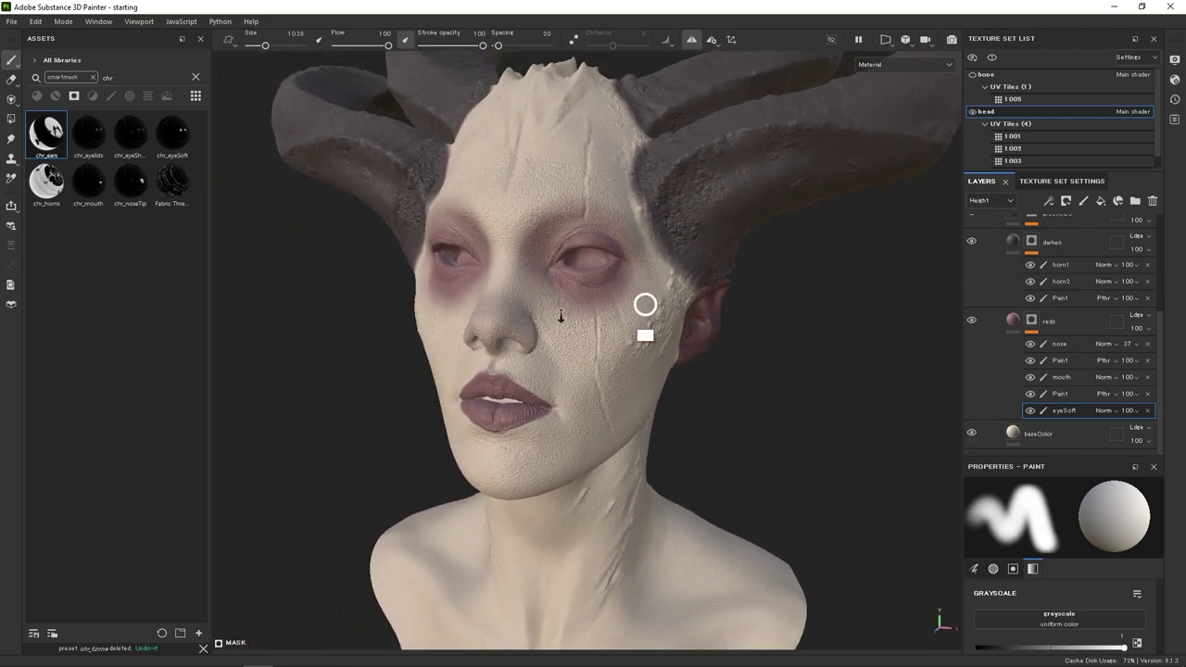
alt+right_drag(645, 304, 638, 292)
alt+drag(712, 327, 574, 347)
scroll(517, 389, up, 3)
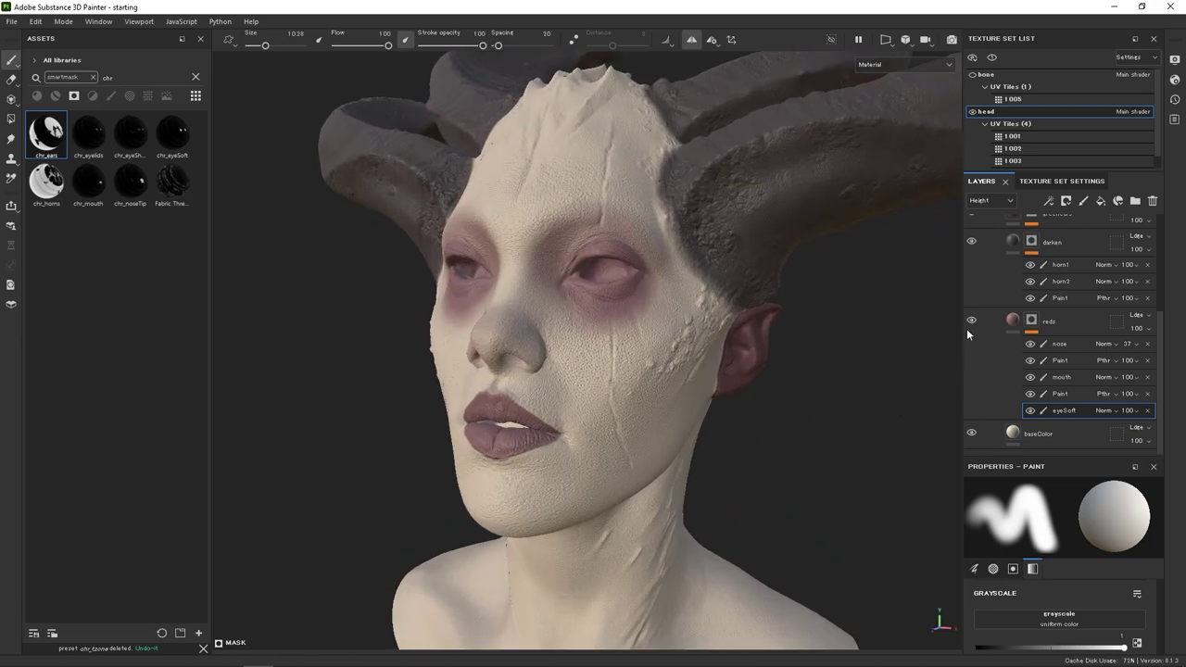
Collapse the Color folder, add a fill layer inside the specR folder, and display only the Roughness channel in the viewport.
scroll(1159, 357, up, 3)
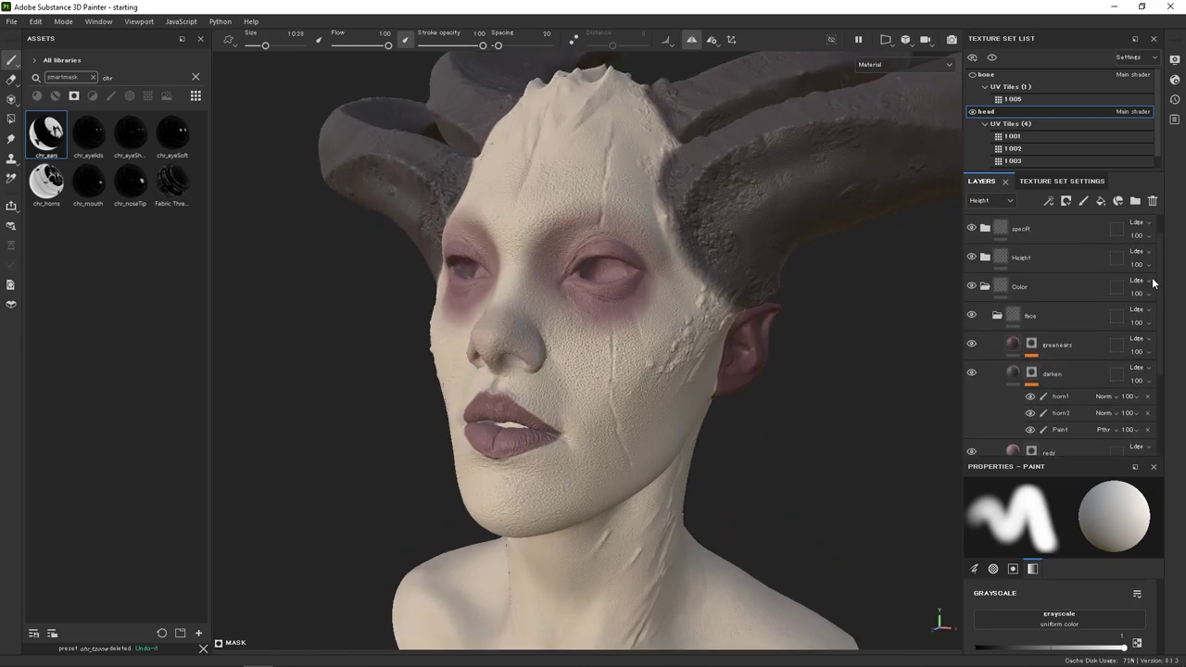
click(986, 316)
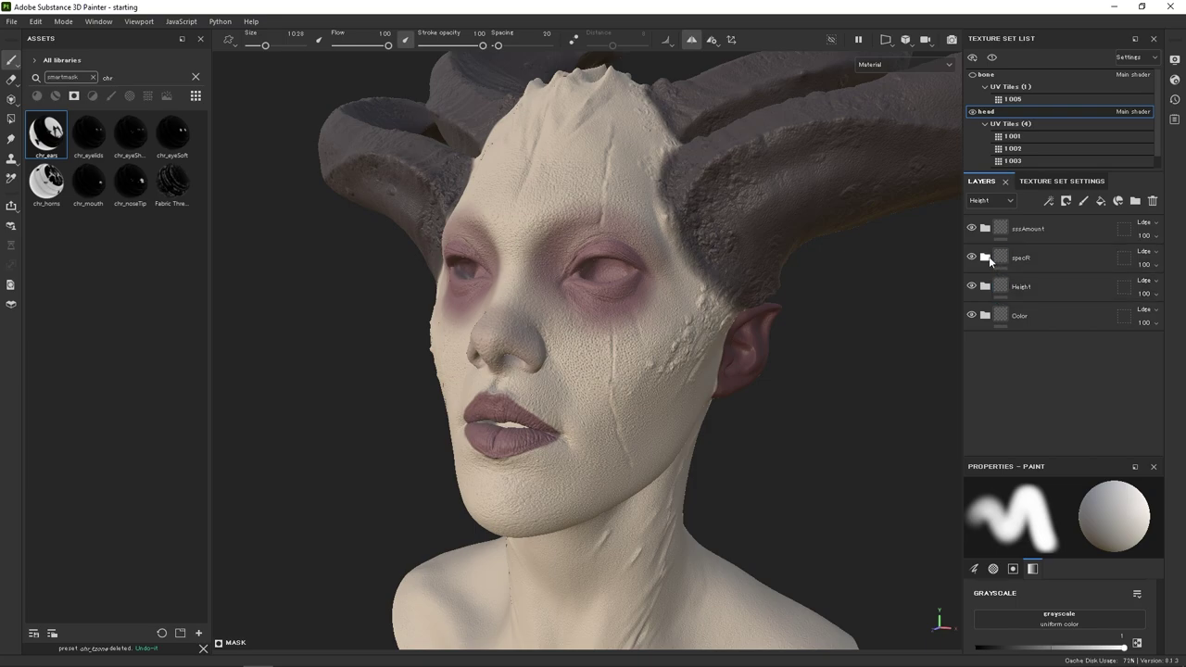
click(985, 256)
click(1024, 286)
key(c)
key(c)
key(c)
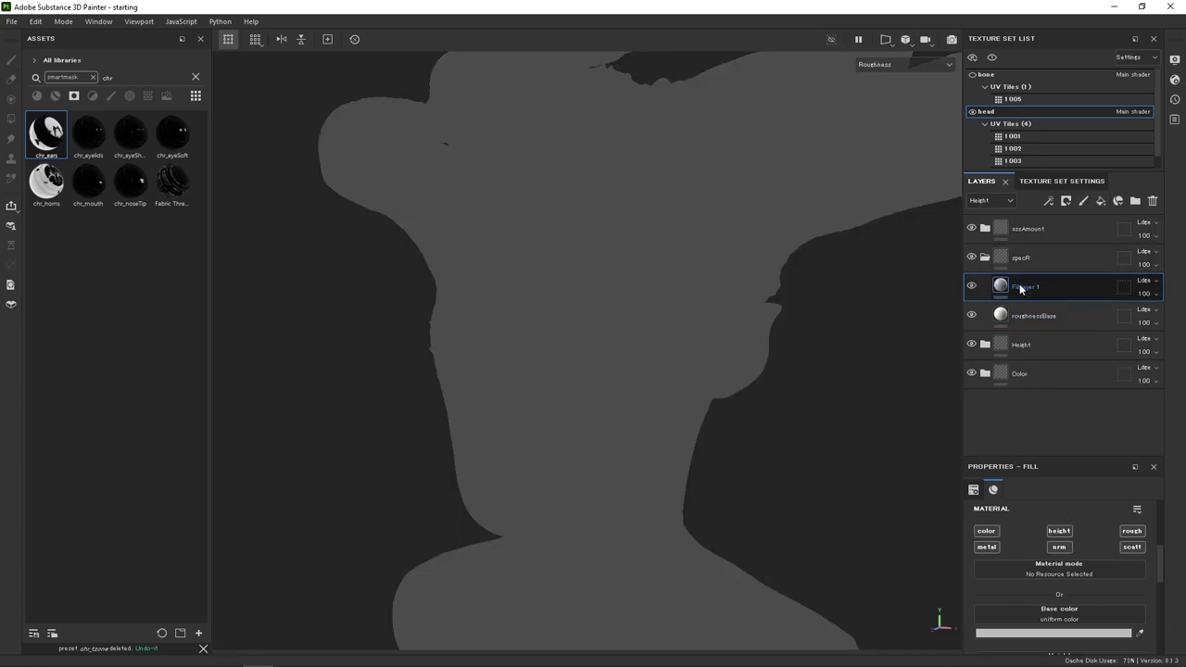
Rename the new fill layer in the specR folder as mouth.
double_click(1021, 288)
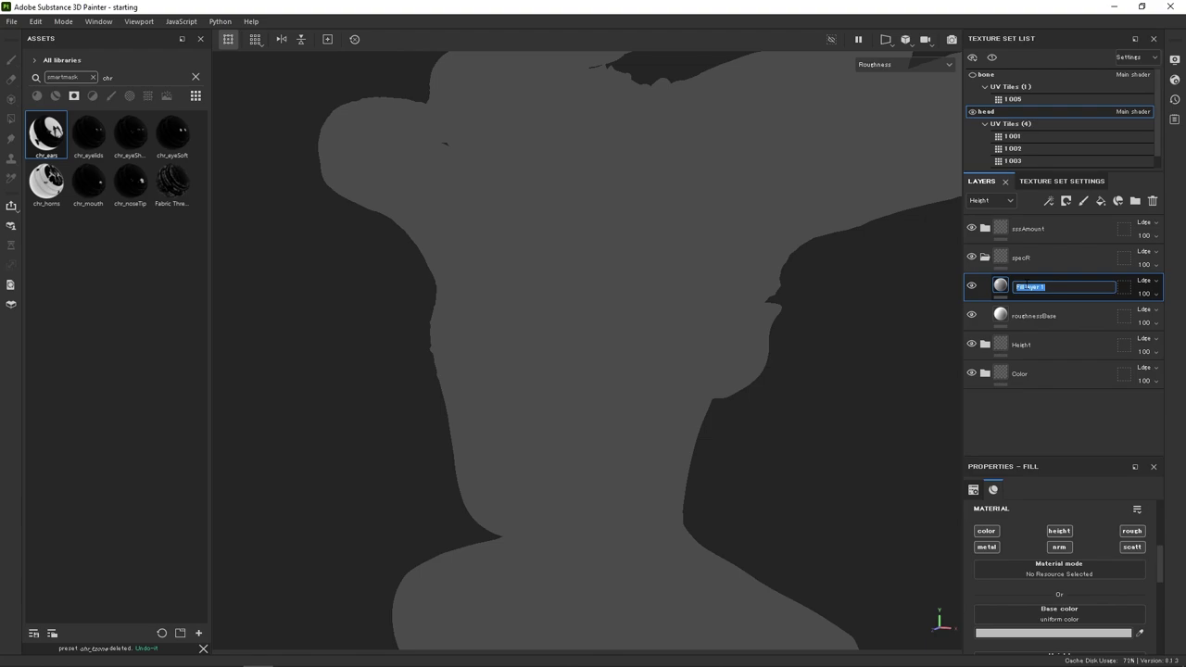
text(mouth)
key(Return)
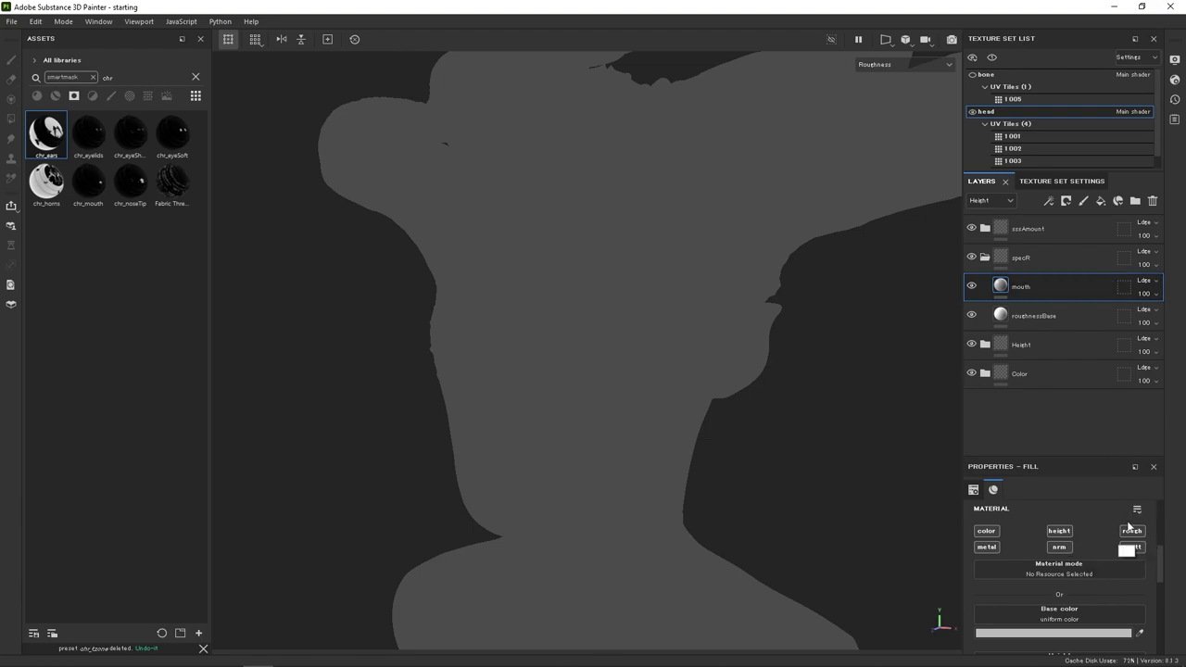
Limit the mouth layer to a roughness of about 0.18 and mask it with the chr_mouth smart mask.
click(1132, 532)
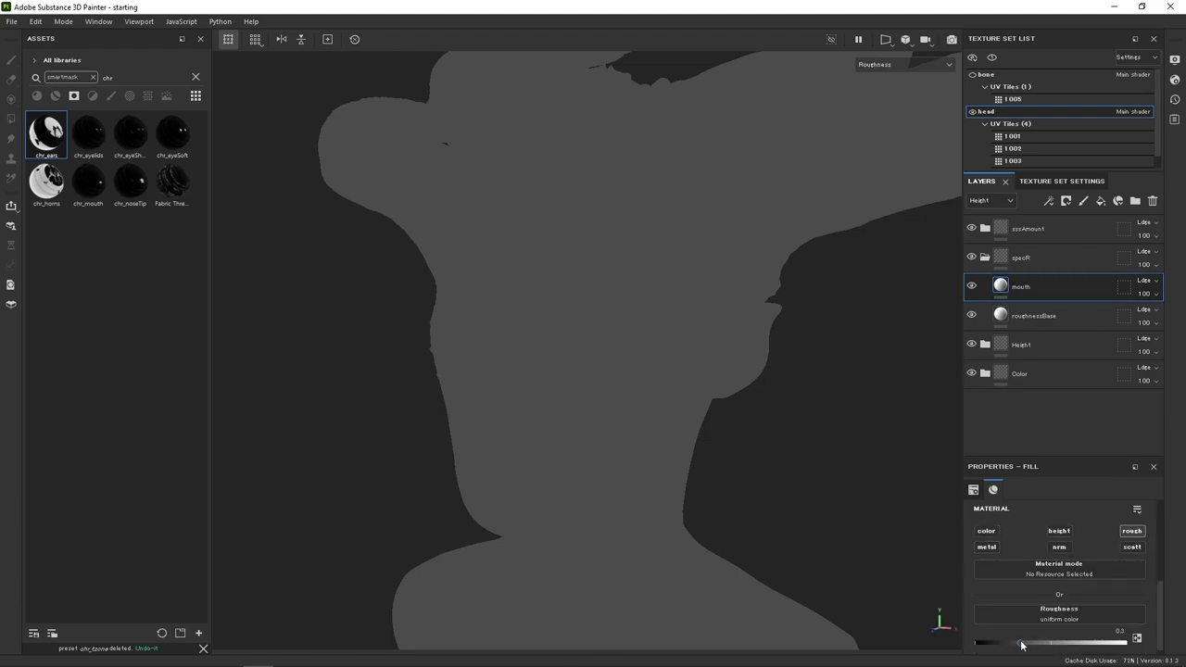
drag(1022, 645, 1003, 643)
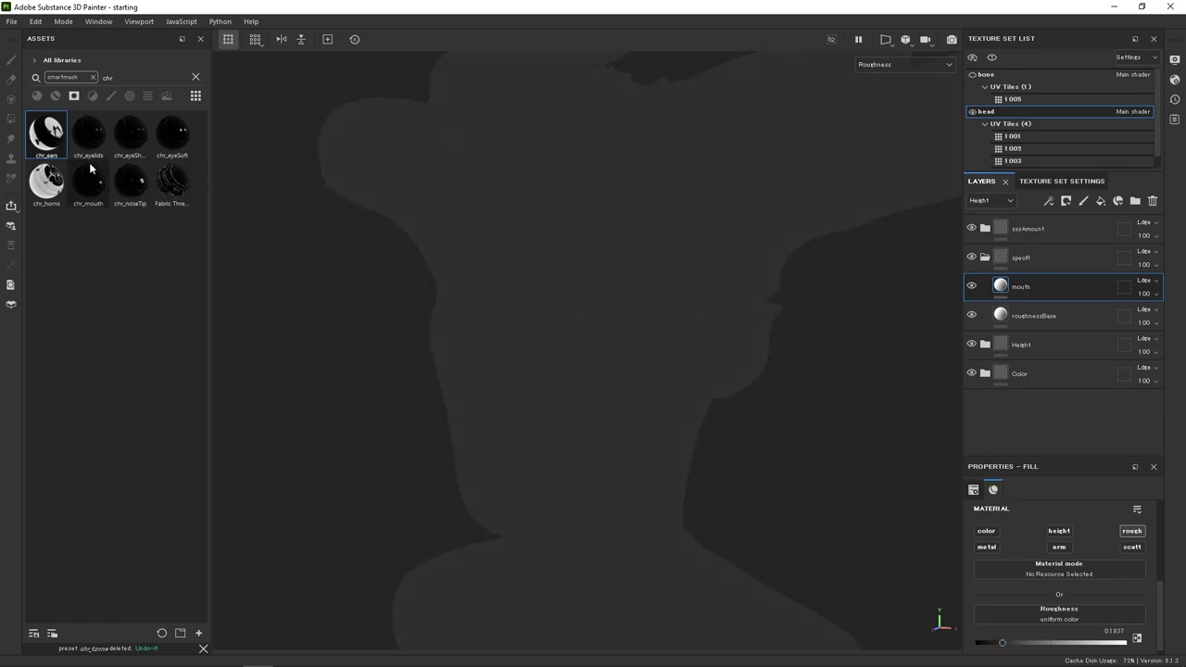
mouse_move(87, 186)
mouse_down()
mouse_move(1059, 325)
mouse_move(1019, 286)
mouse_up()
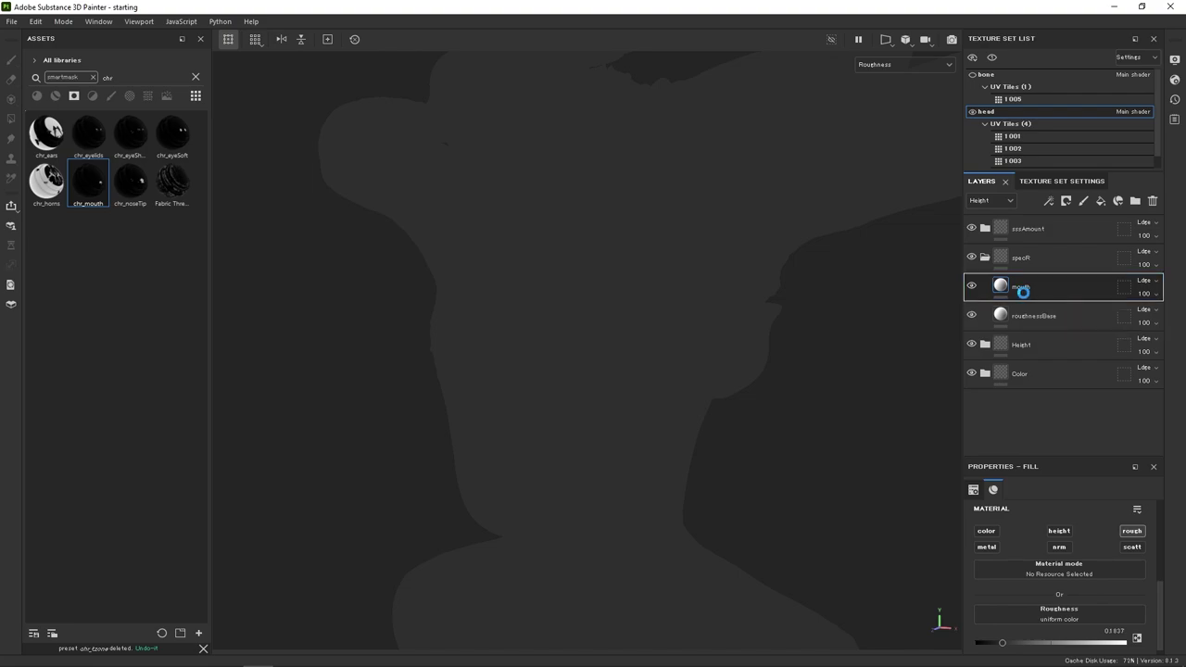
mouse_move(708, 354)
alt+mouse_down()
mouse_move(648, 341)
mouse_move(696, 350)
alt+mouse_up()
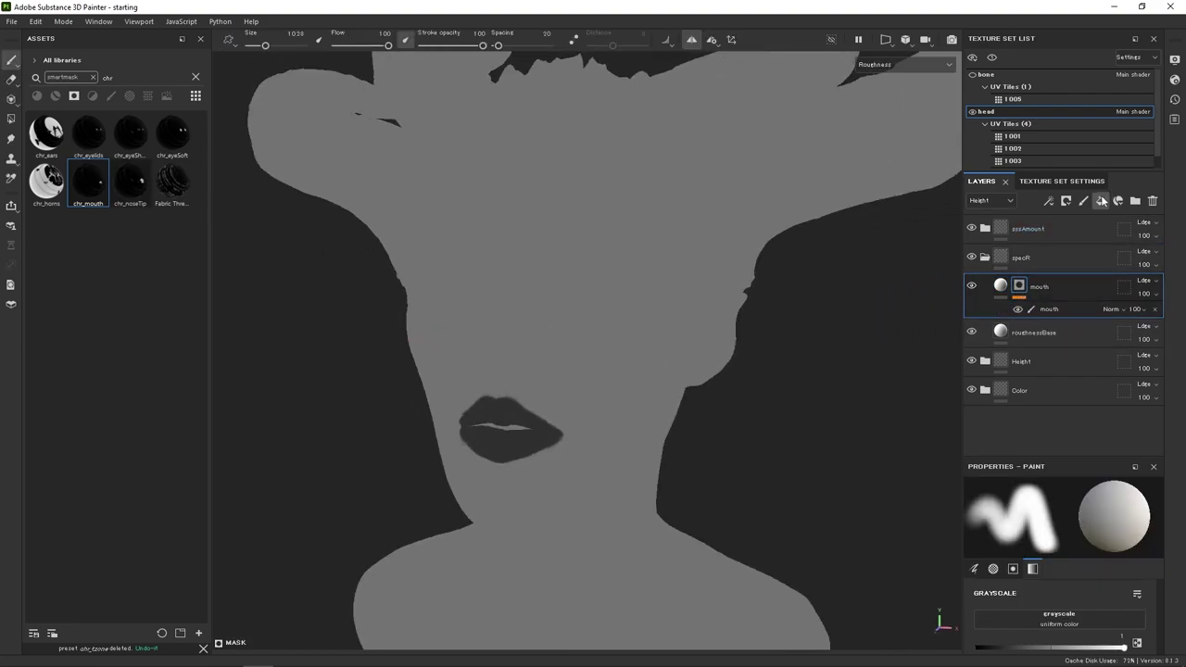
Duplicate the mouth roughness layer as eyes and remove the mouth paint effect from the copy's mask.
click(1102, 201)
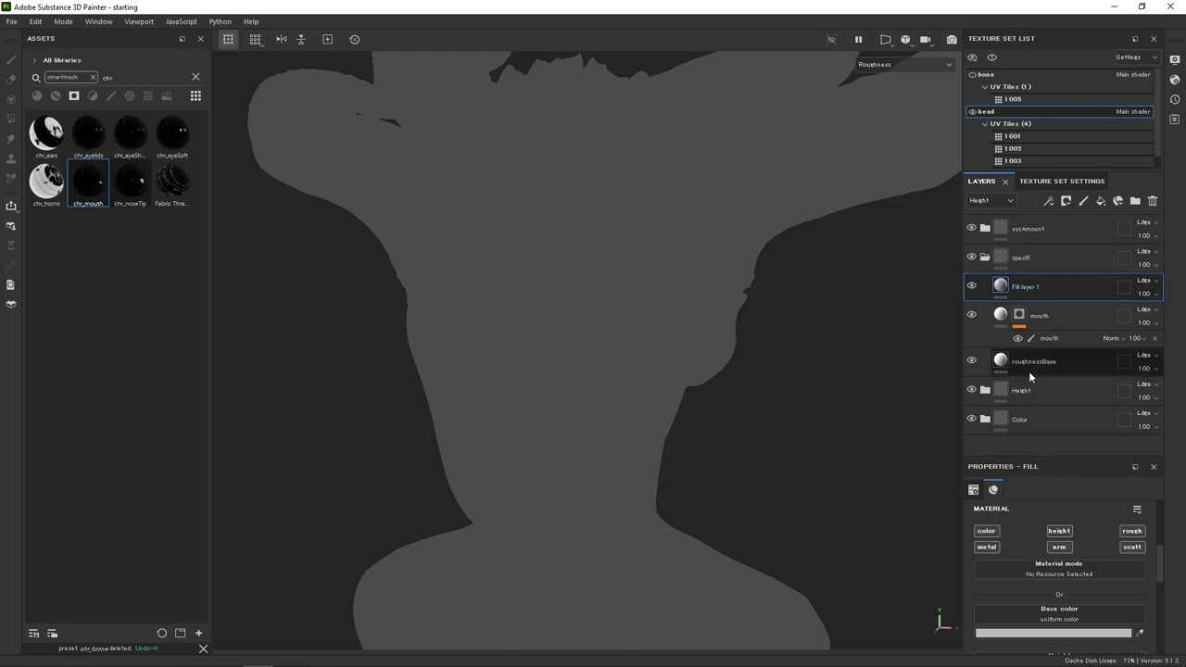
key(ctrl+z)
key(ctrl+d)
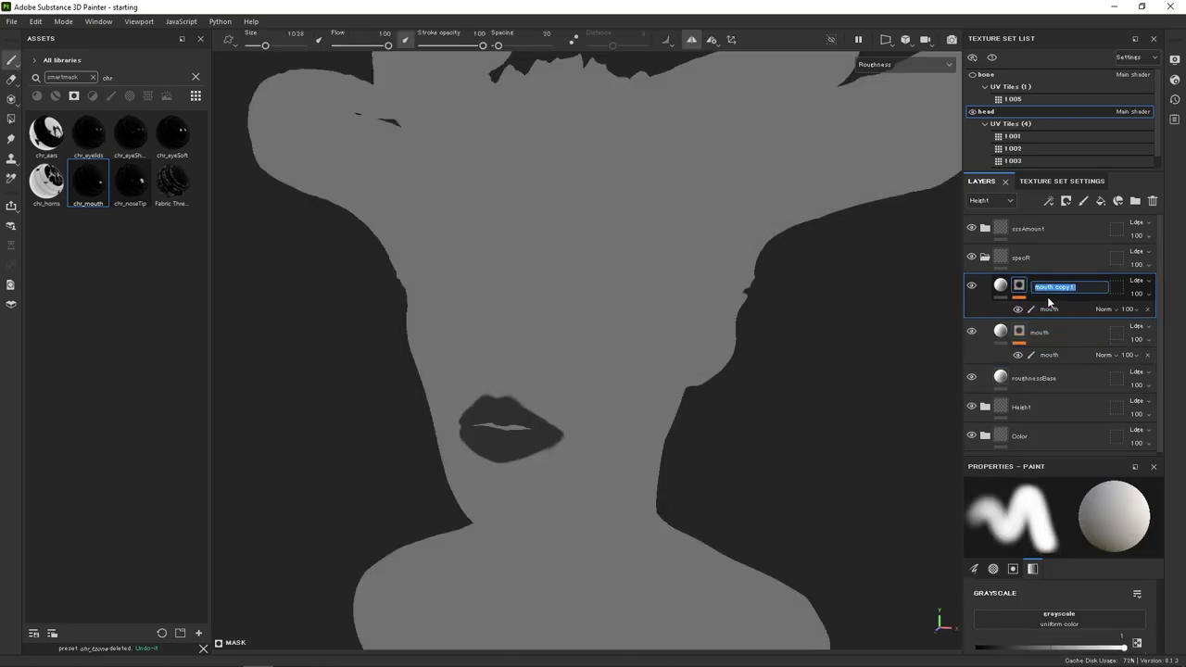
text(eyes)
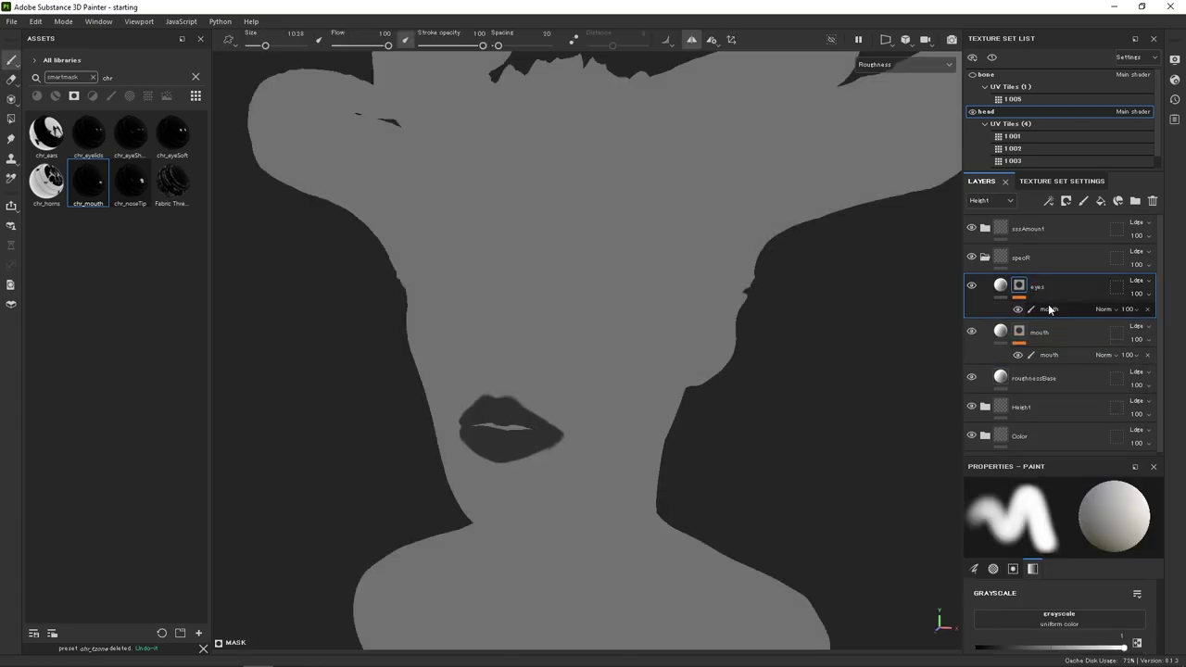
click(1147, 310)
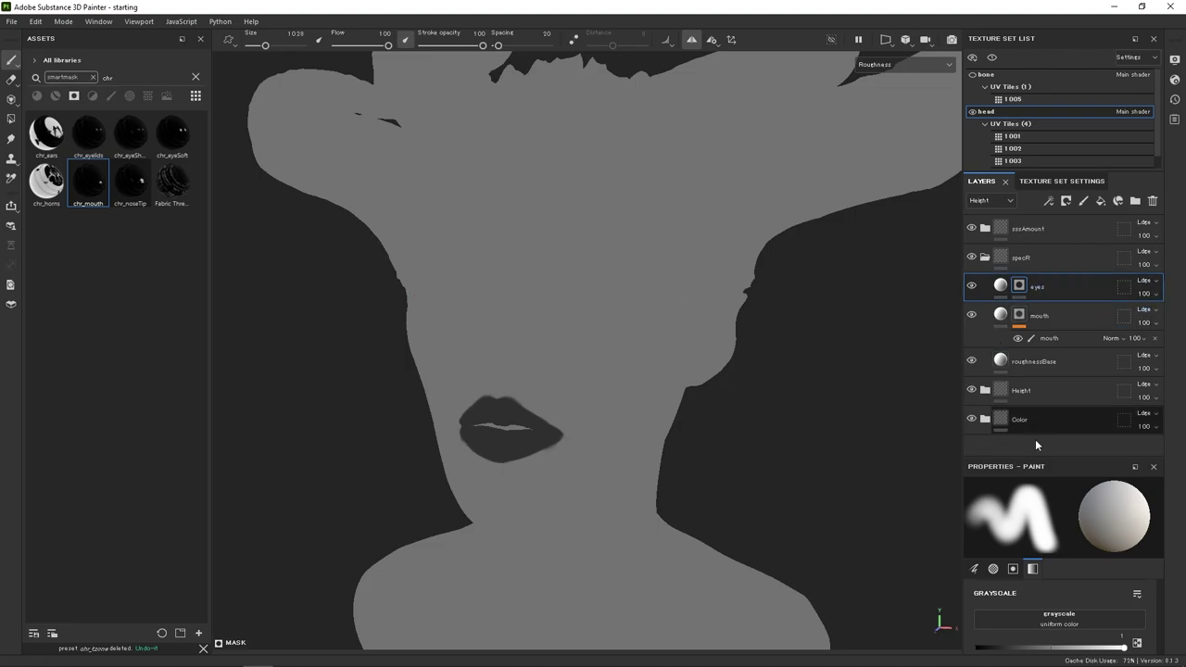
Set the eyes layer's roughness to about 0.25 and mask it with the chr_eyeSoft smart mask.
click(1001, 286)
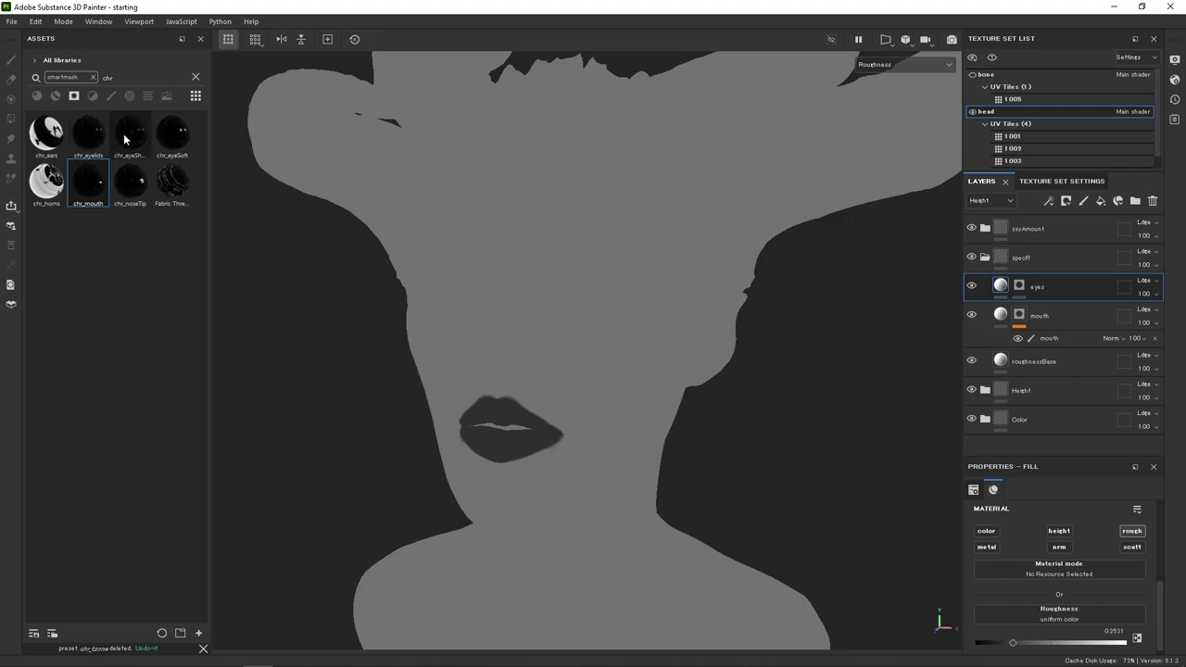
mouse_move(172, 142)
mouse_down()
mouse_move(760, 267)
mouse_move(1020, 286)
mouse_up()
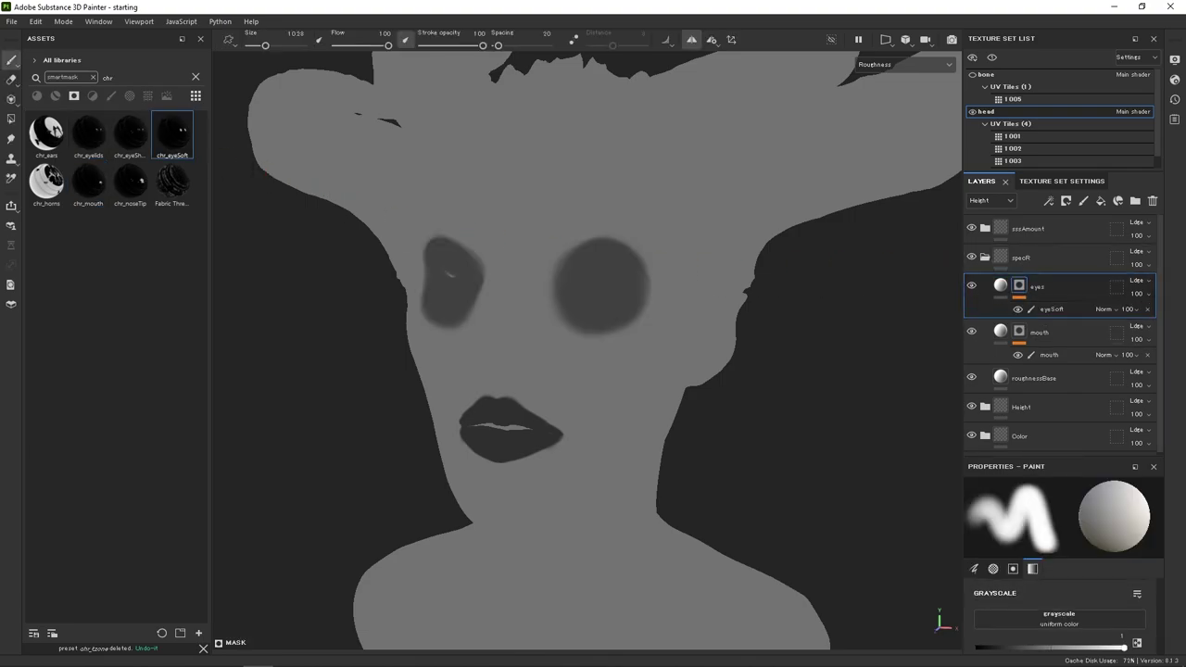
mouse_move(741, 315)
alt+mouse_down()
mouse_move(637, 297)
mouse_move(704, 306)
alt+mouse_up()
Duplicate the eyes roughness layer and remove the eyeSoft effect from the copy's mask.
key(ctrl+d)
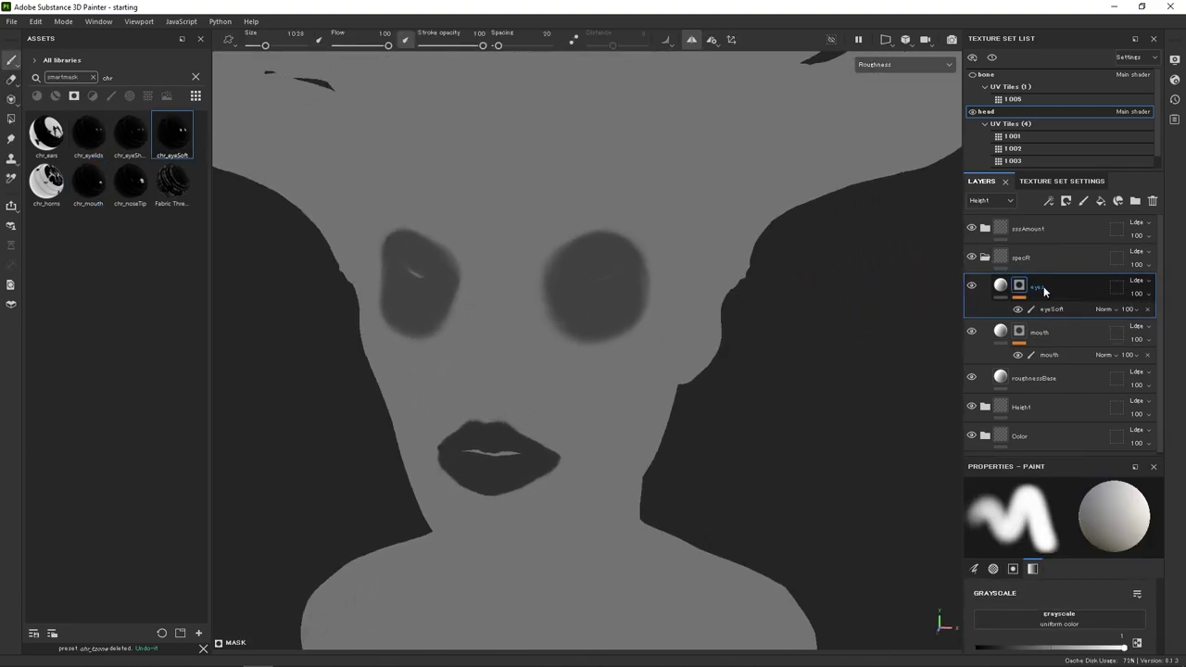
double_click(1050, 291)
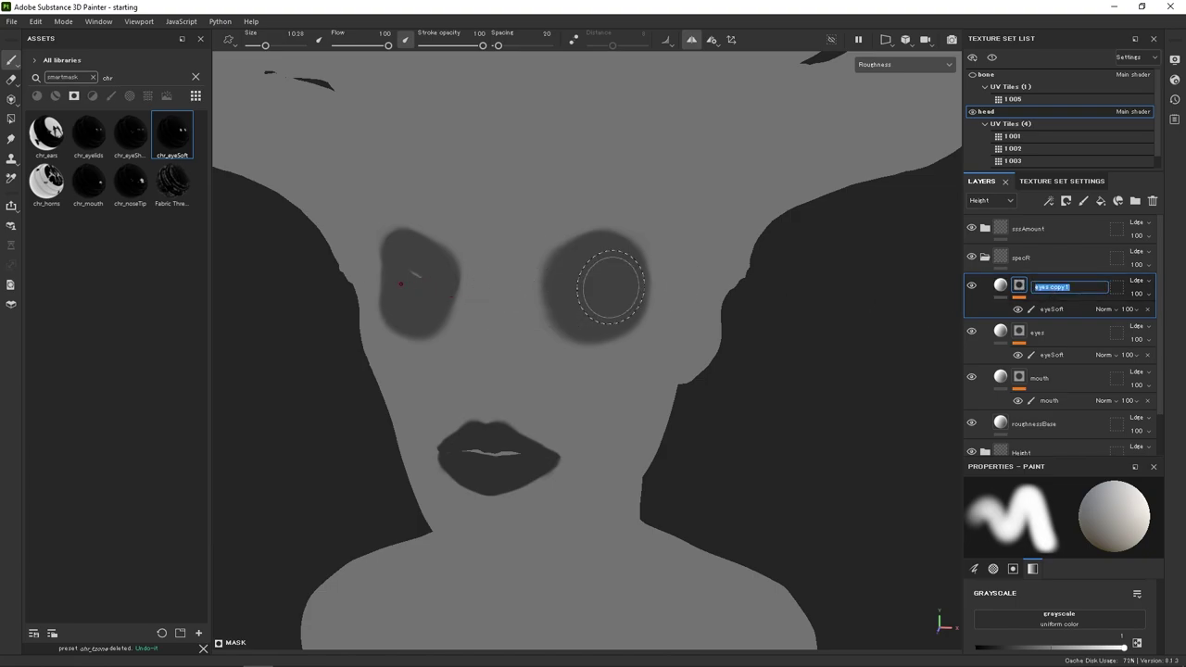
alt+right_drag(532, 293, 926, 337)
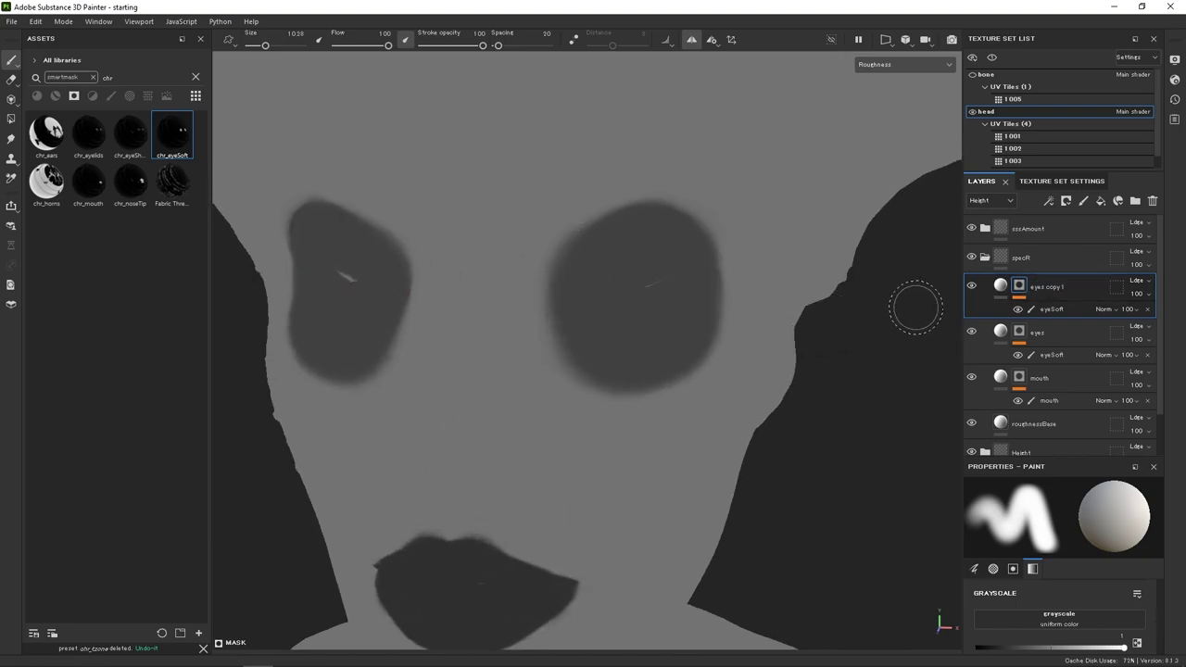
click(1045, 312)
key(Delete)
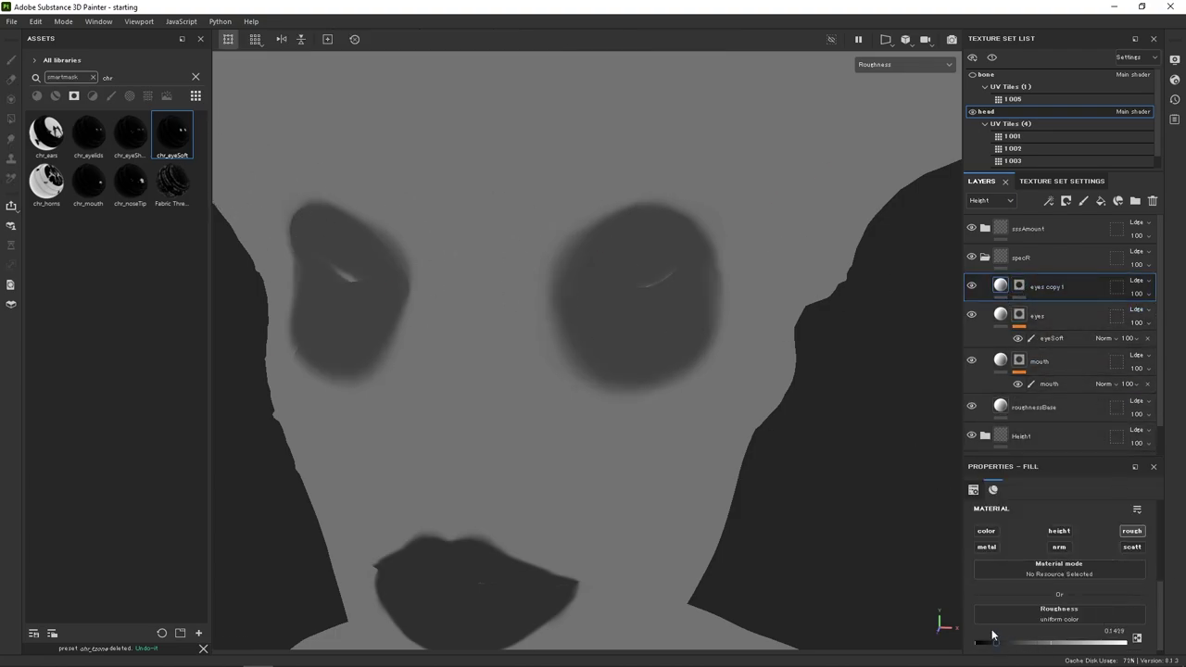
Set the copied eyes layer's roughness to about 0.14 and mask it with the chr_eyeSharp smart mask.
click(1020, 286)
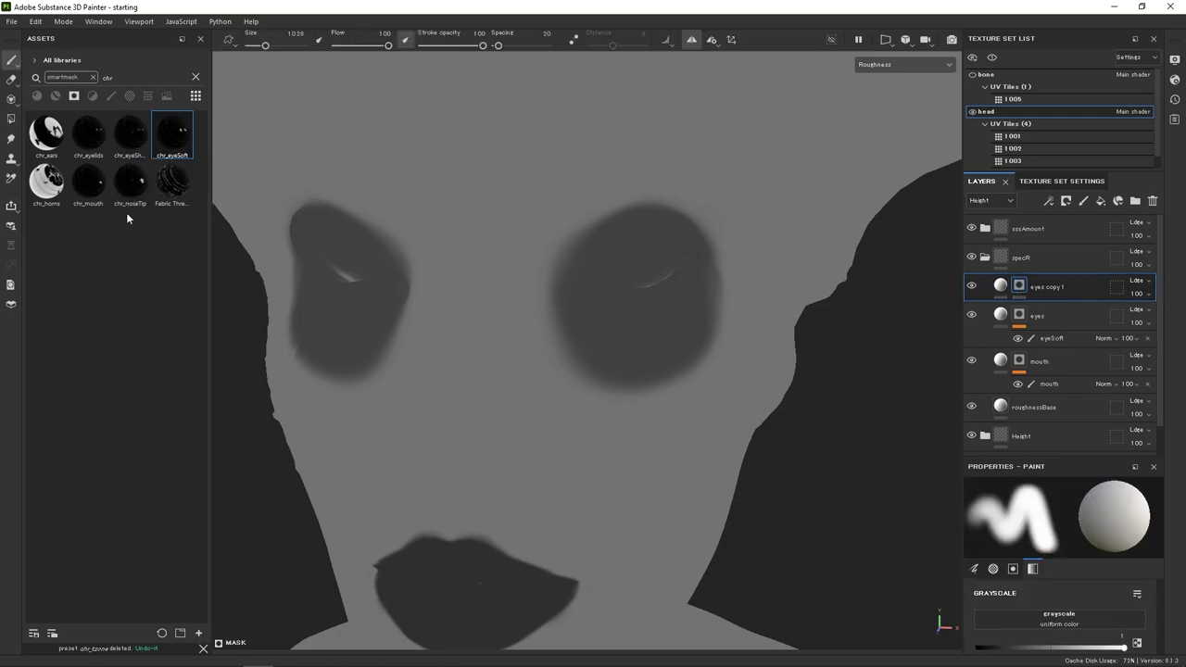
mouse_move(116, 136)
mouse_down()
mouse_move(1053, 309)
mouse_move(1008, 290)
mouse_up()
Display the full material and examine the reflections around the eyes from different view and lighting angles.
alt+right_drag(670, 310, 371, 363)
key(m)
alt+middle_drag(673, 357, 673, 301)
shift+right_drag(673, 301, 525, 333)
alt+drag(524, 334, 707, 331)
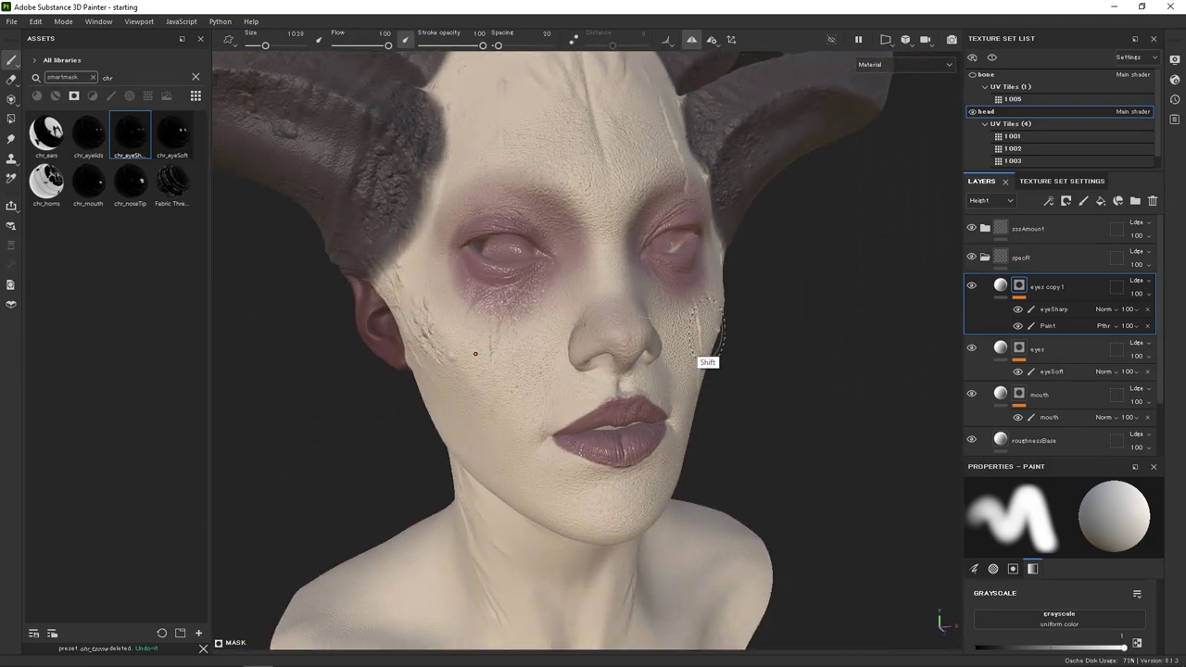
mouse_move(707, 331)
shift+right_down()
mouse_move(736, 335)
mouse_move(707, 337)
mouse_move(725, 343)
shift+right_up()
alt+middle_drag(576, 259, 583, 312)
mouse_move(583, 312)
alt+right_down()
mouse_move(662, 354)
mouse_move(619, 330)
alt+right_up()
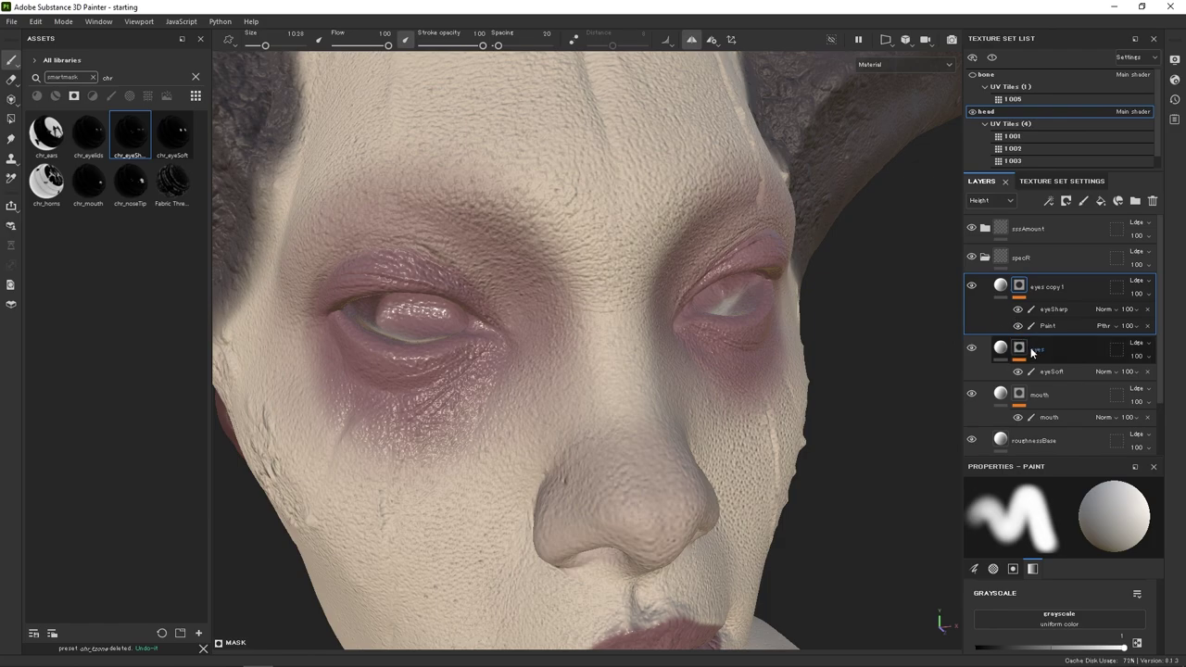
Raise the roughness of the eyes layer with the eyeSoft mask to about 0.45 and check the whole head.
click(1002, 353)
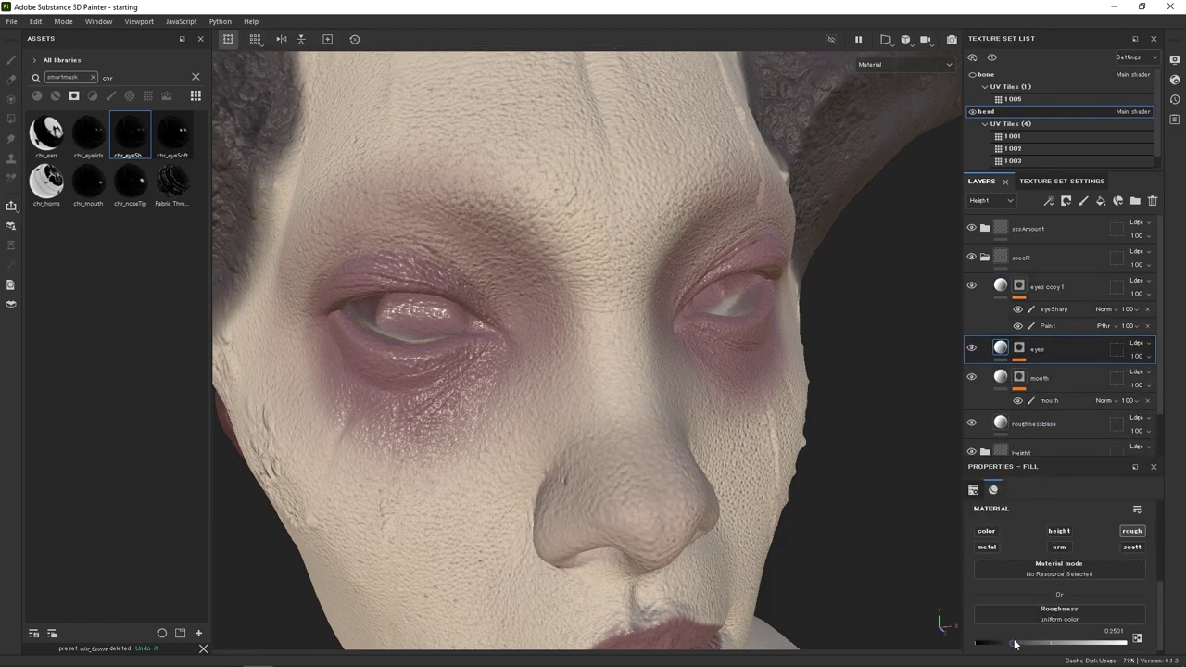
drag(1042, 638, 1033, 633)
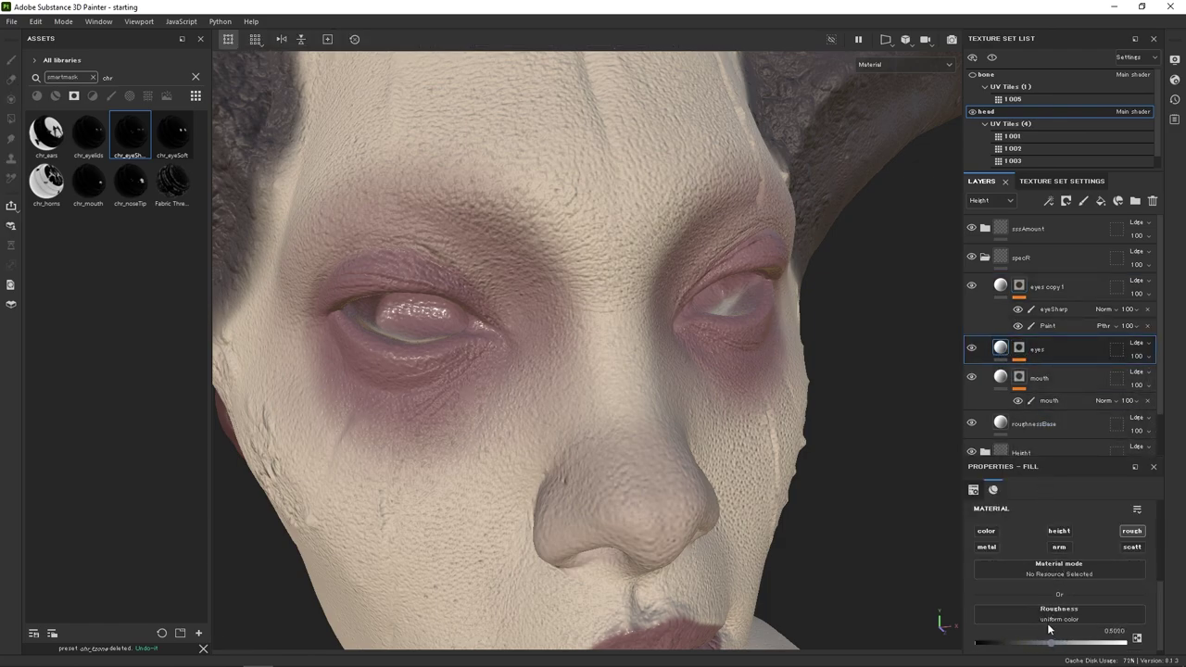
alt+right_drag(887, 566, 749, 372)
alt+drag(769, 363, 547, 343)
alt+right_drag(519, 361, 286, 451)
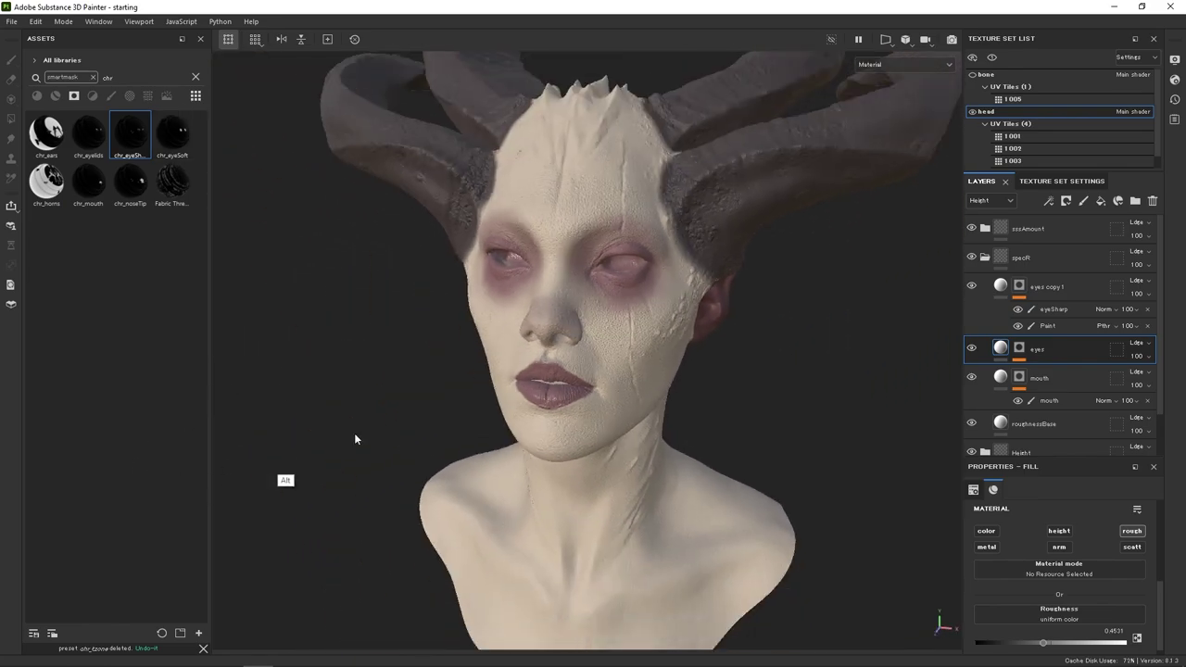
alt+drag(602, 352, 639, 330)
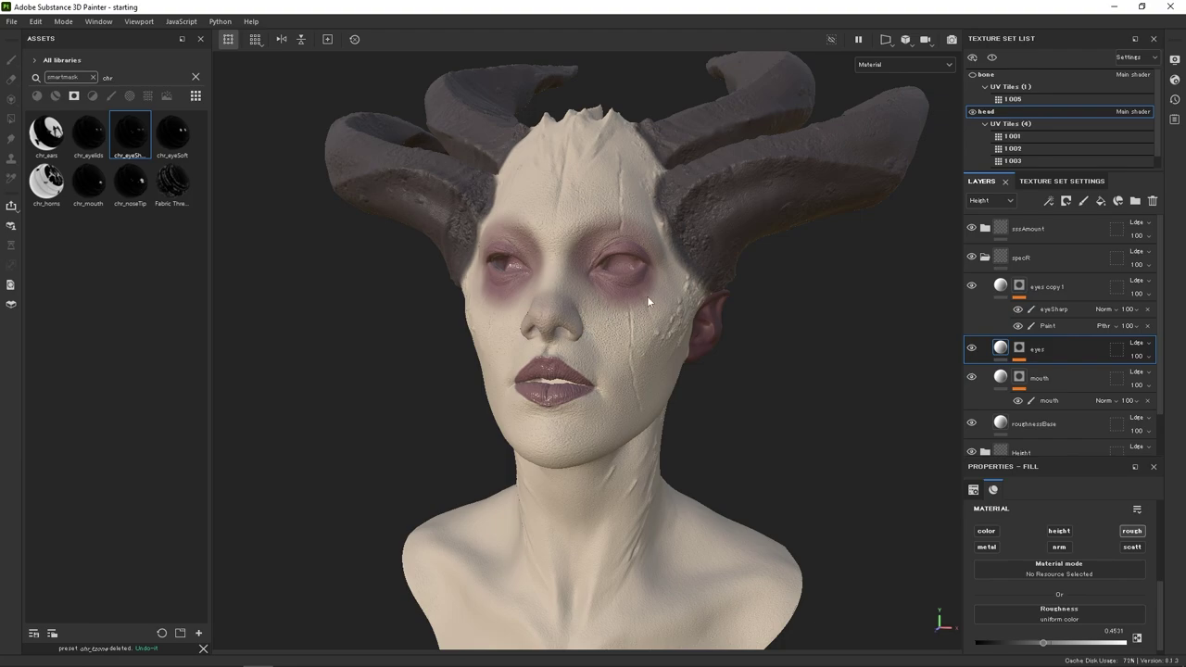
Open the base layer in the sssAmount folder and display only the Scattering channel on the model.
click(985, 258)
click(985, 228)
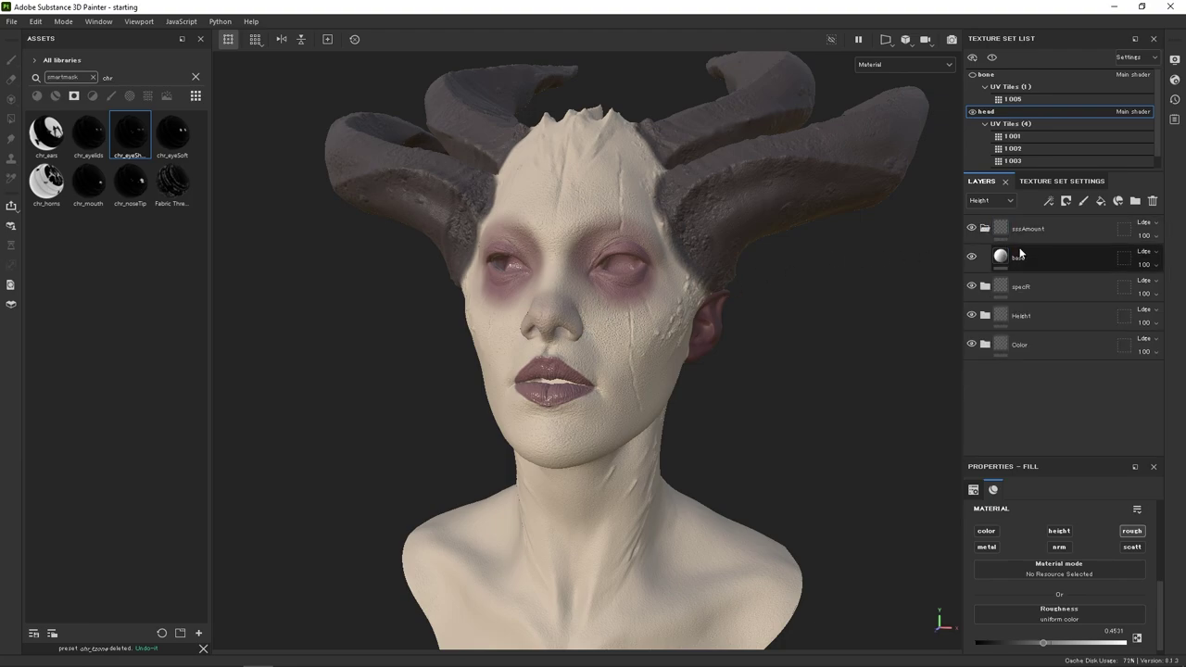
click(1022, 258)
alt+drag(713, 349, 693, 306)
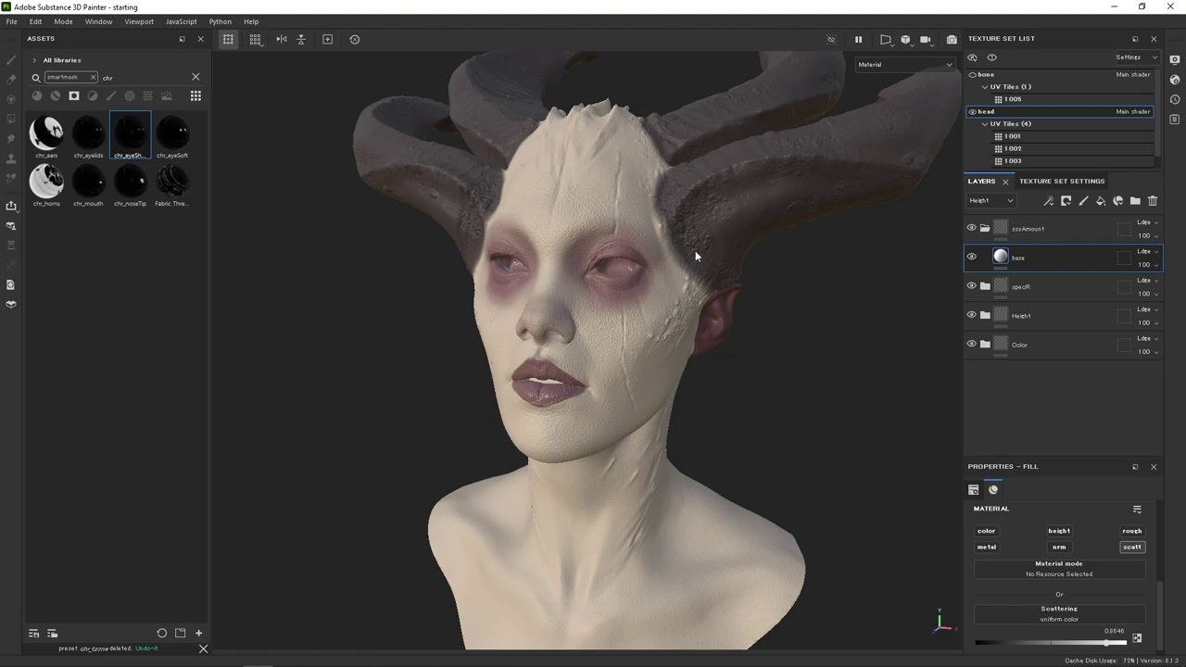
key(c)
key(c)
key(c)
key(shift+c)
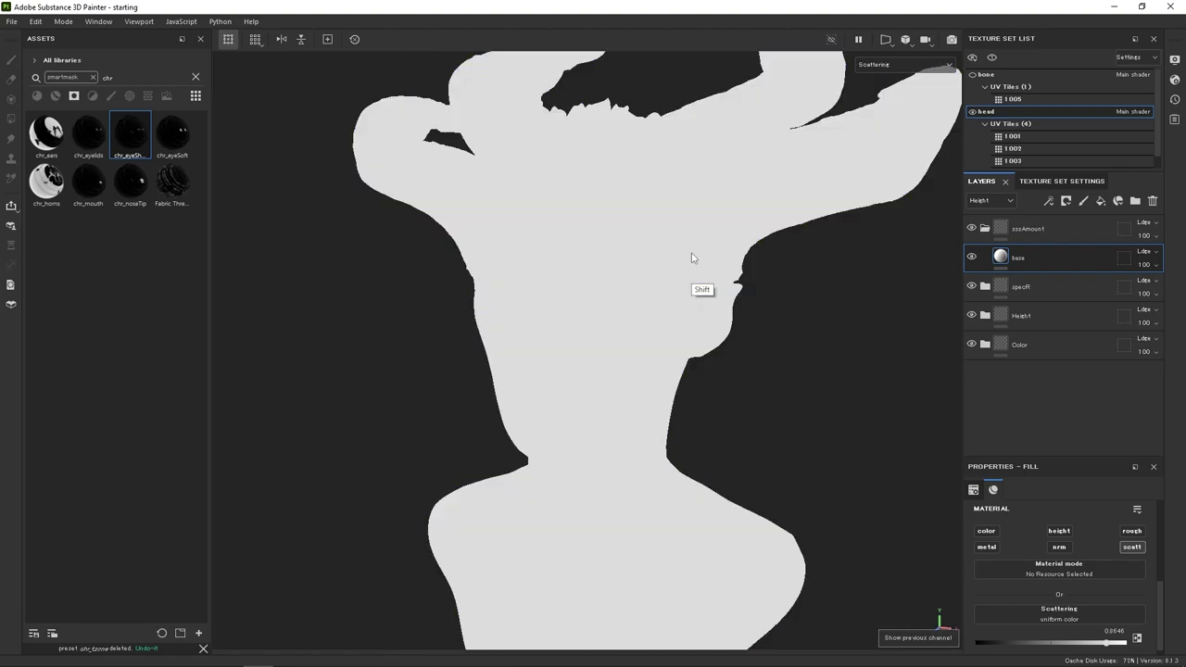
Examine the head texture set's channels and the additional channels available, including those unsupported by the shader.
click(1034, 181)
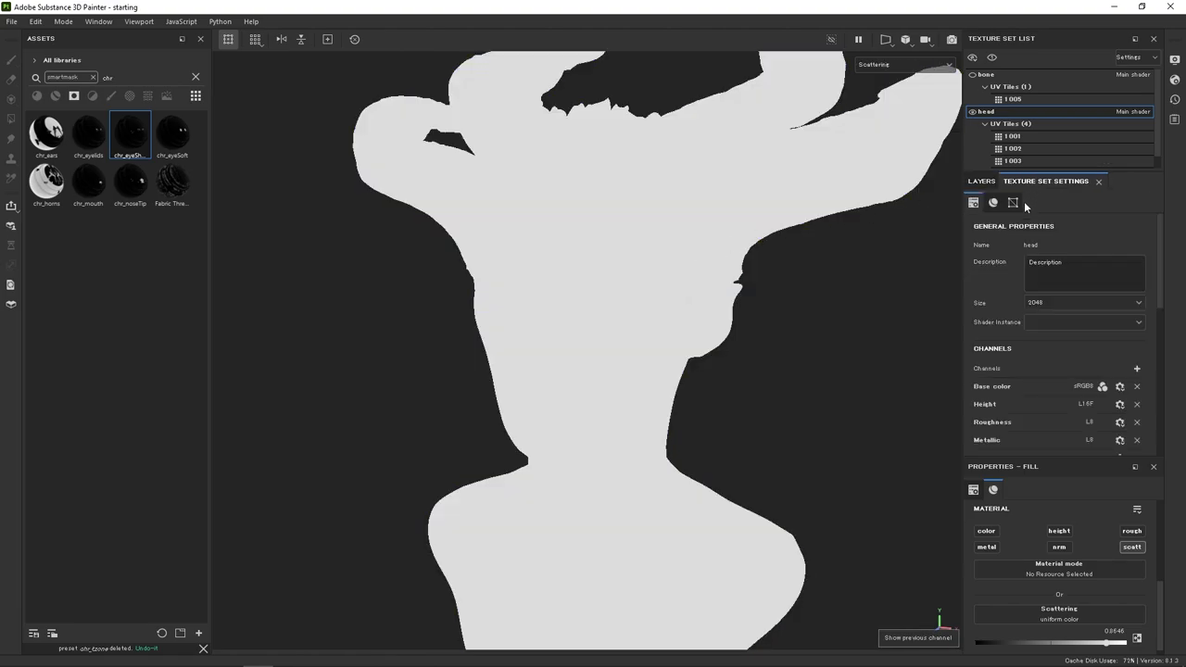
scroll(1140, 310, down, 2)
click(1137, 307)
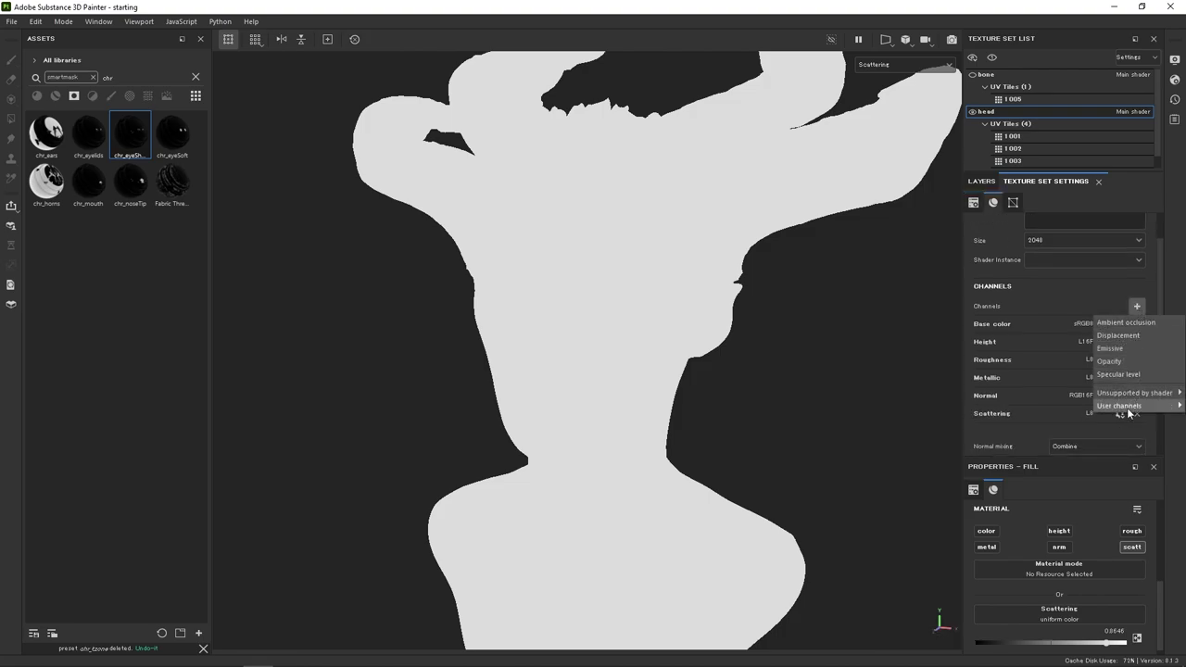
mouse_move(1119, 396)
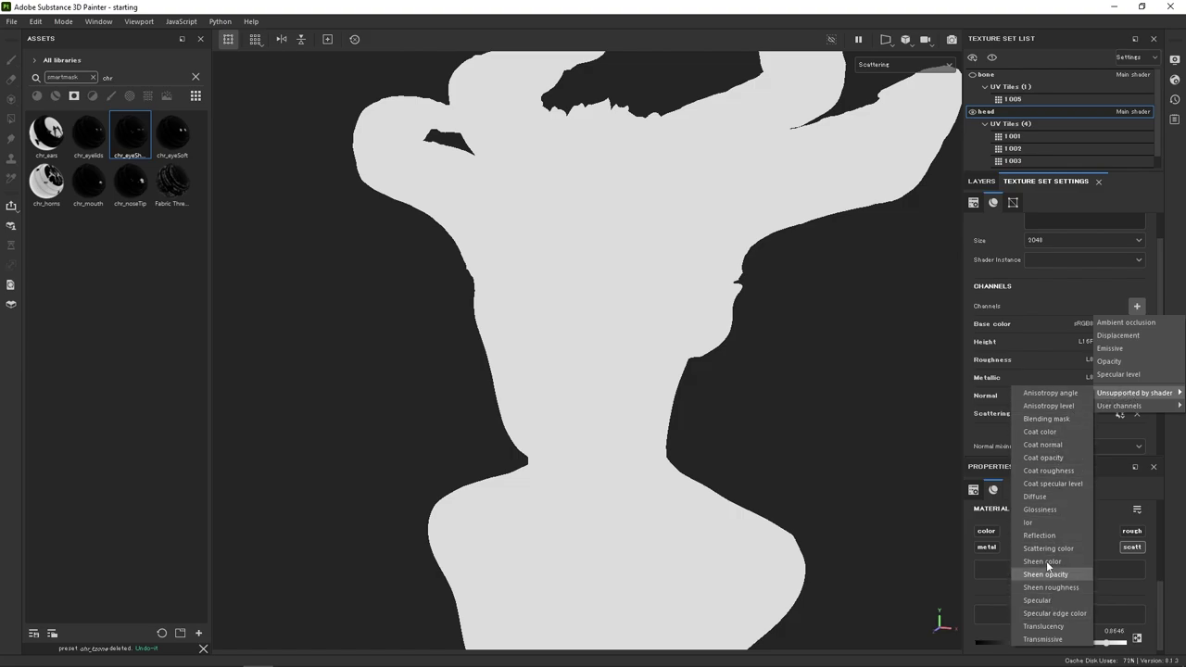
click(981, 181)
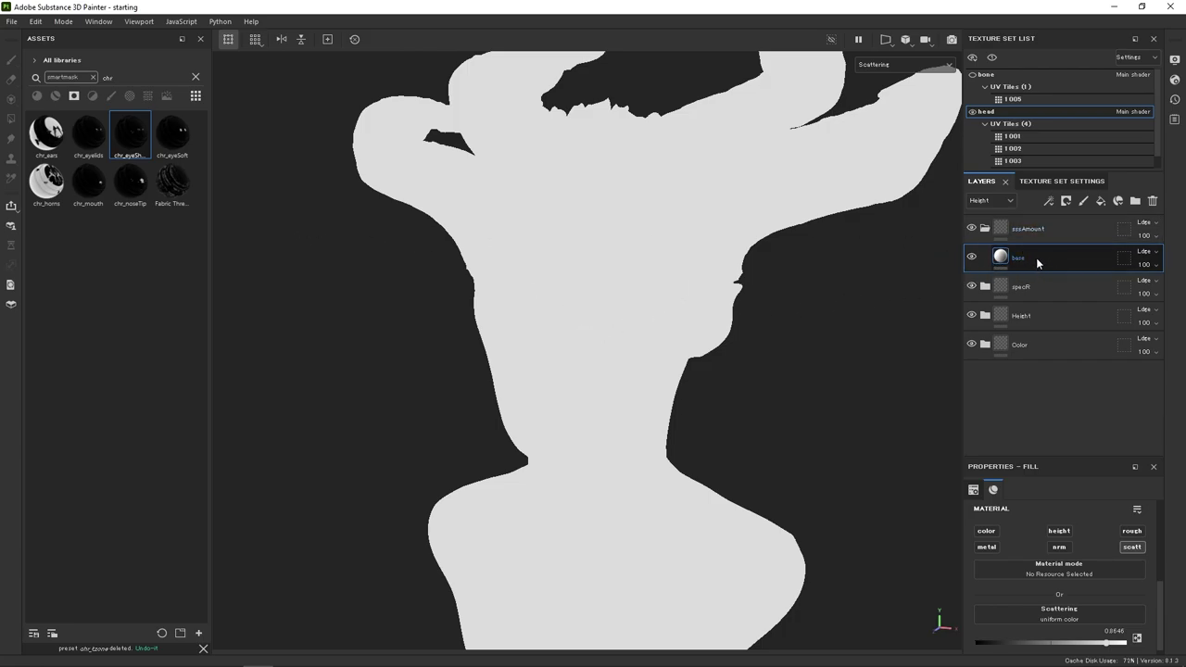
Duplicate the base layer in the sssAmount folder and set the original base layer's scattering to about 0.51.
key(ctrl+d)
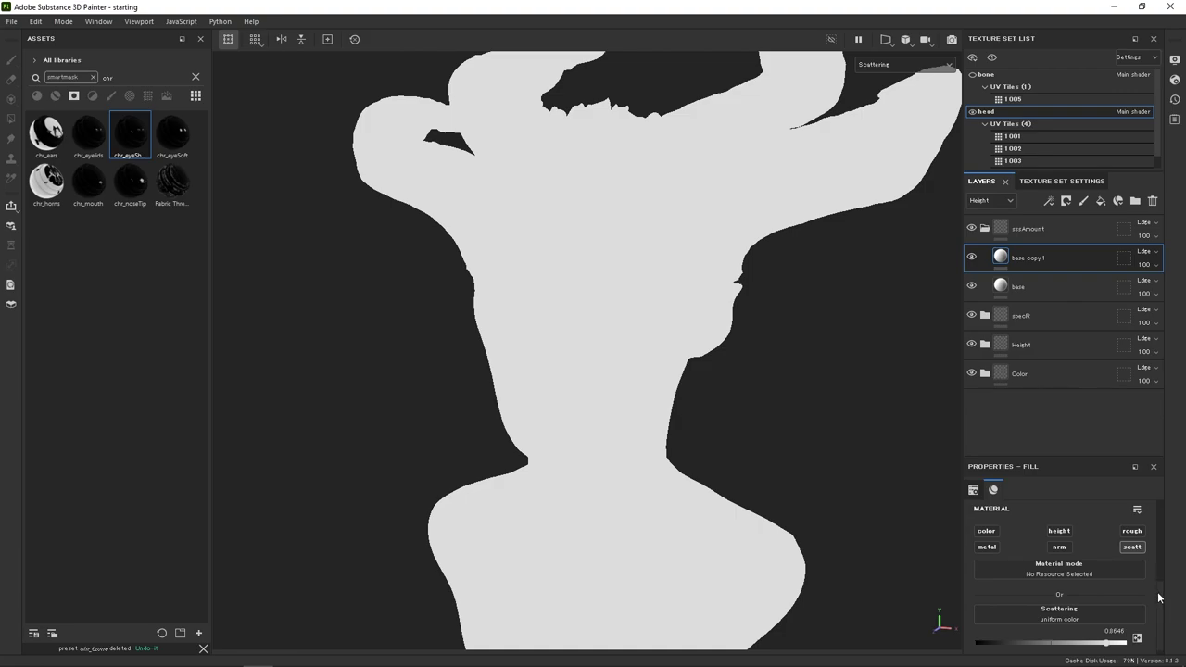
scroll(1149, 618, down, 1)
click(1025, 286)
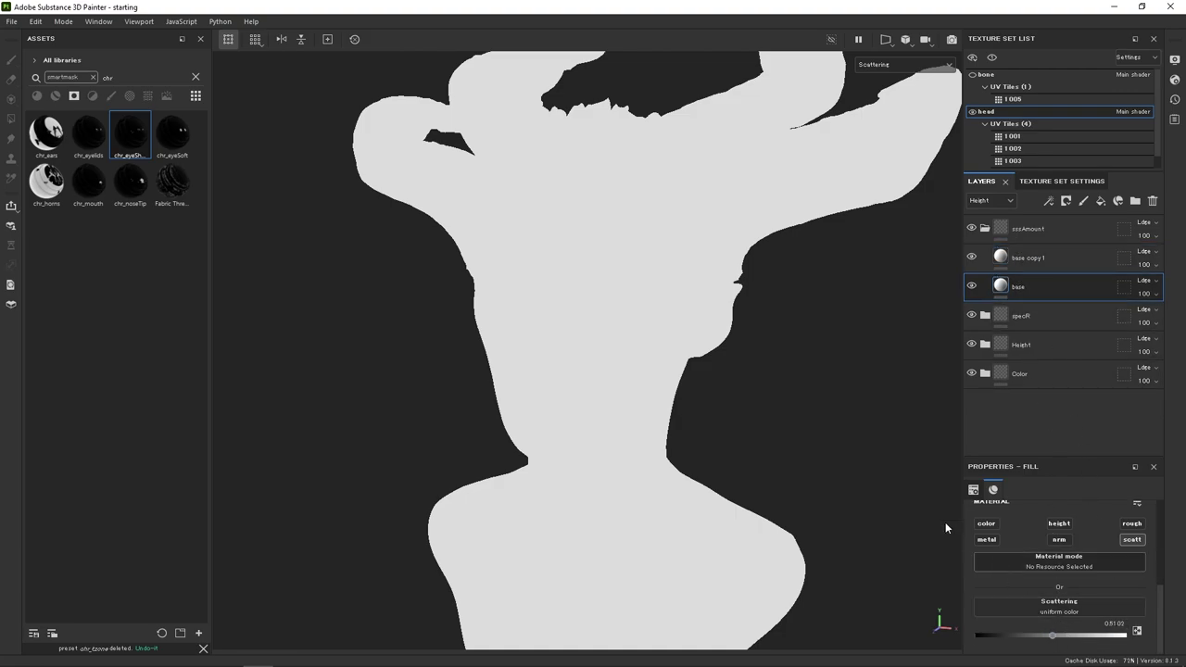
Set the scattering of the duplicated base layer to about 0.90 and restrict it to the ears with the chr_ears smart mask.
click(988, 260)
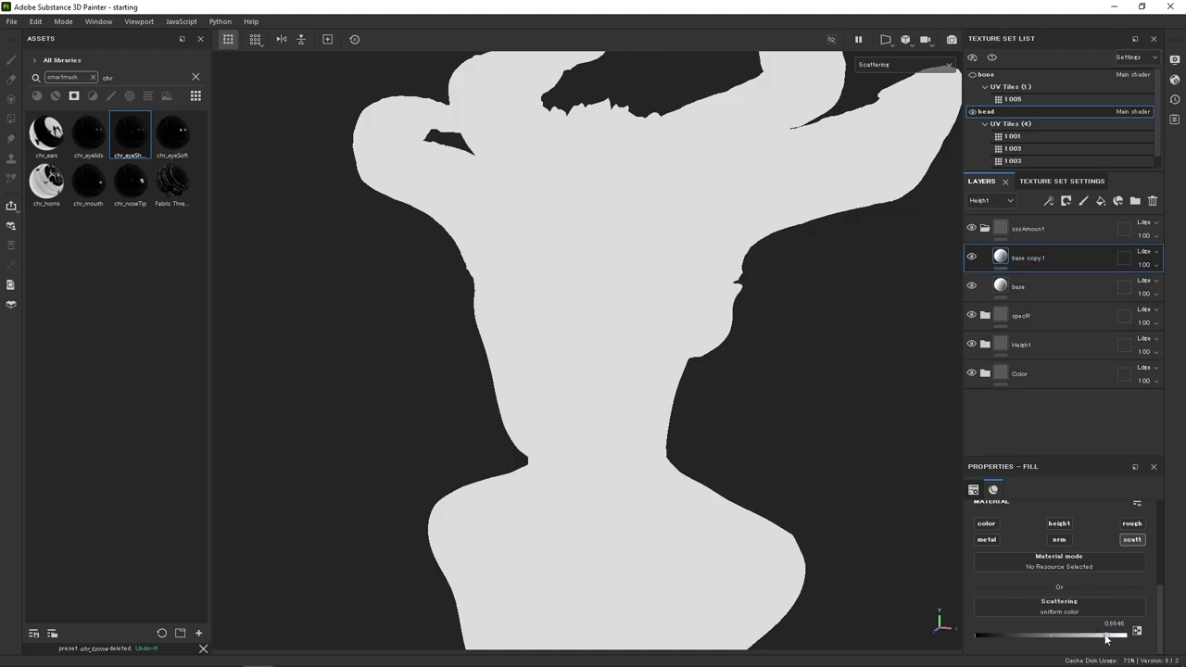
drag(1105, 638, 1106, 637)
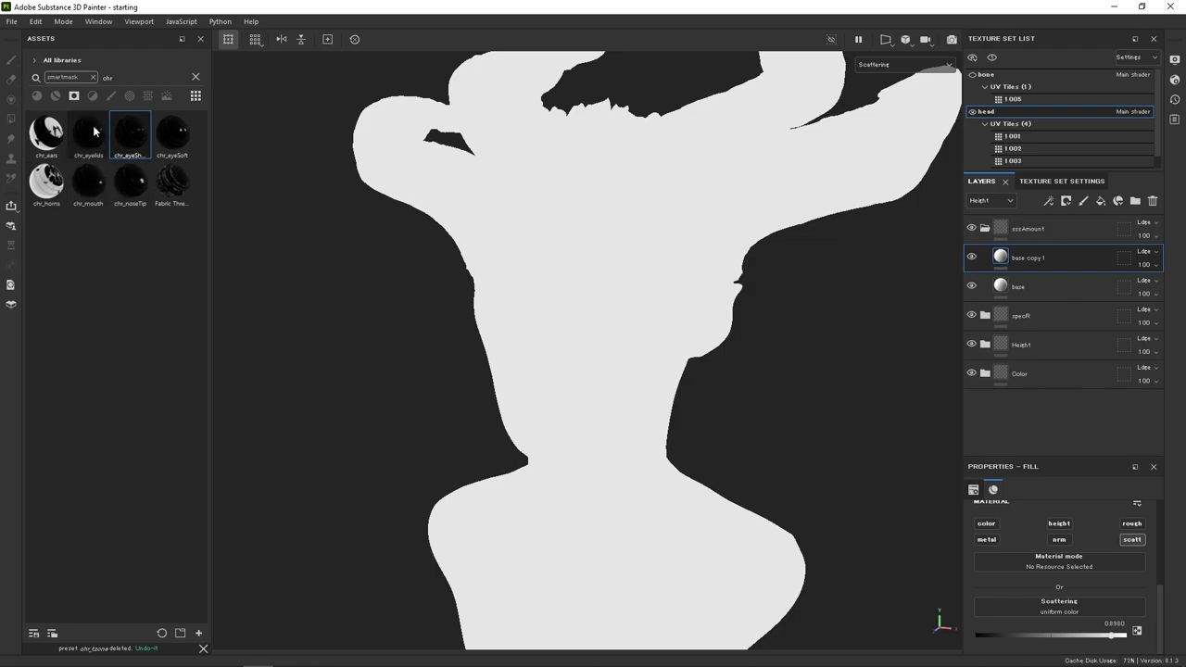
mouse_move(46, 137)
mouse_down()
mouse_move(1027, 286)
mouse_move(1035, 256)
mouse_move(1019, 258)
mouse_up()
alt+drag(667, 324, 491, 278)
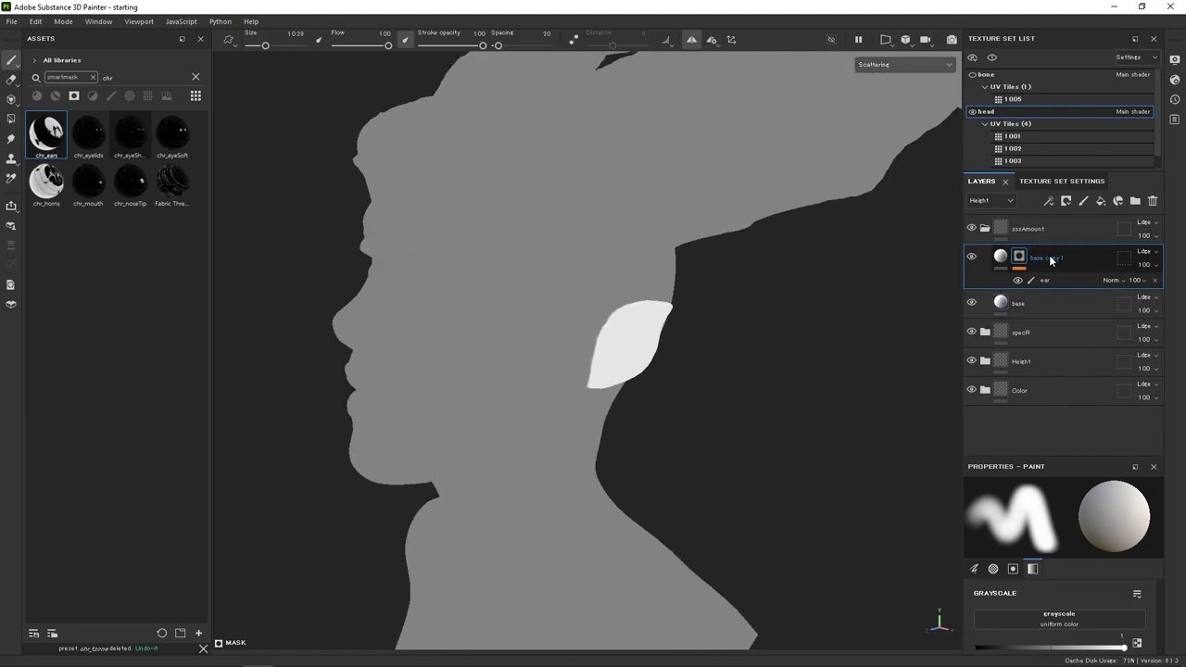
Duplicate the ear layer without its ear paint effect, set its scattering to about 0.75 and mask it with chr_mouth.
key(ctrl+d)
click(1148, 280)
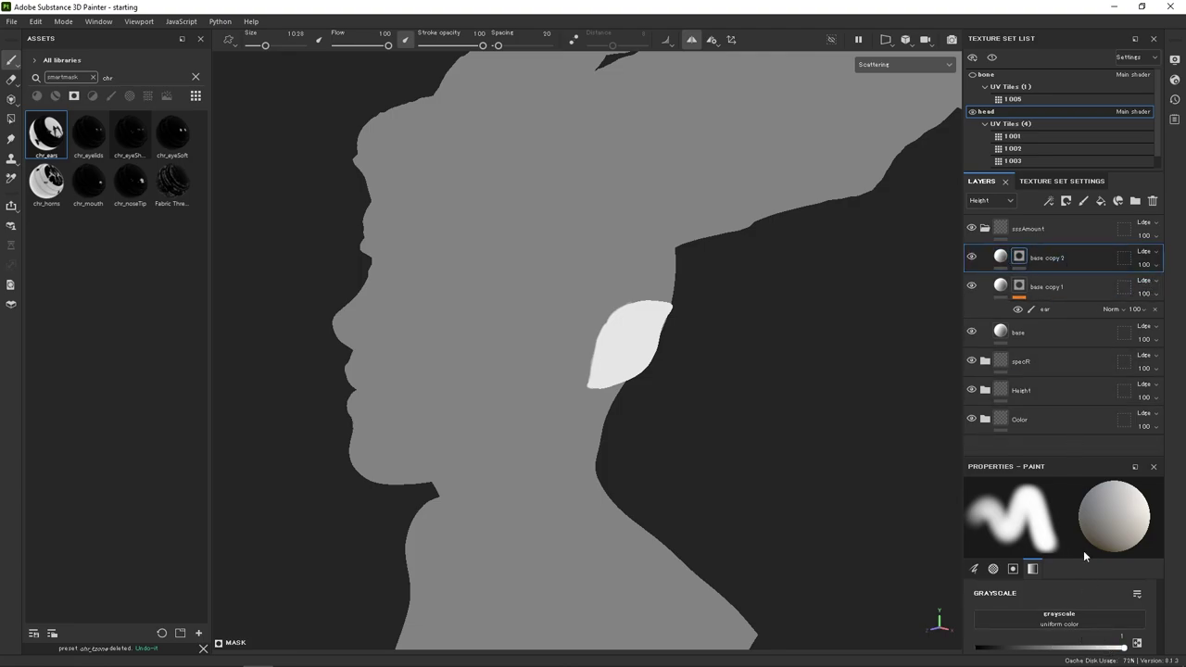
click(1002, 264)
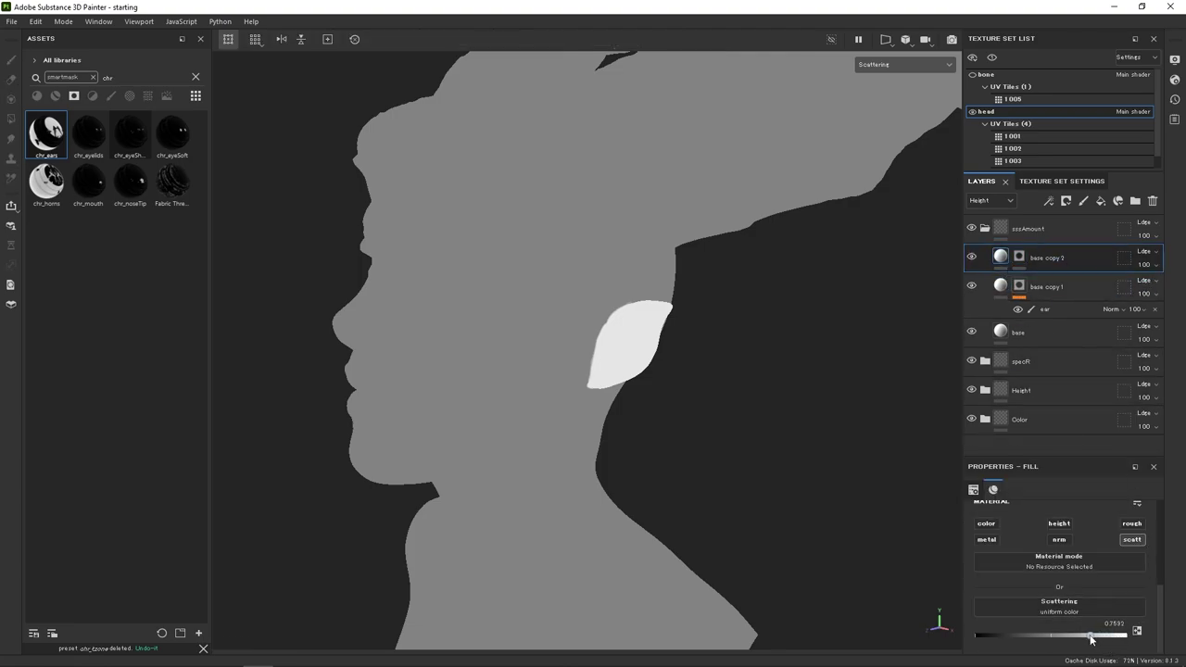
drag(1092, 639, 1088, 635)
drag(92, 191, 1023, 259)
mouse_move(458, 397)
alt+mouse_down()
mouse_move(631, 371)
mouse_move(673, 323)
mouse_move(695, 331)
alt+mouse_up()
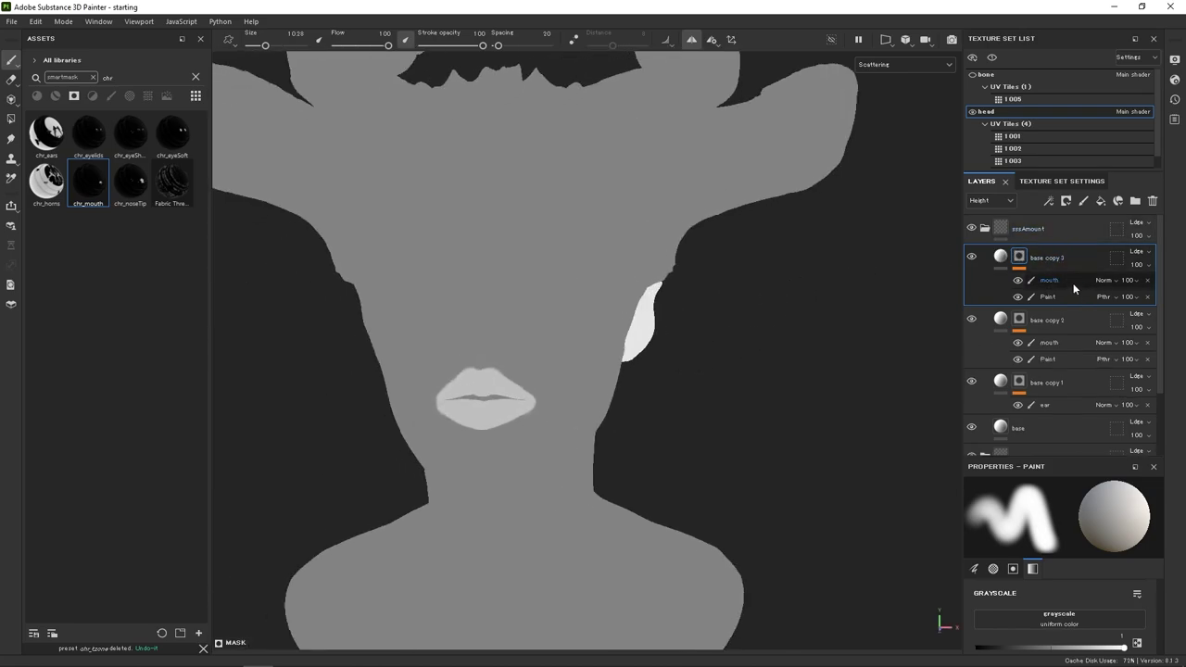
Duplicate the mouth scattering layer without its mask effects and mask the copy with chr_eyelids.
key(ctrl+d)
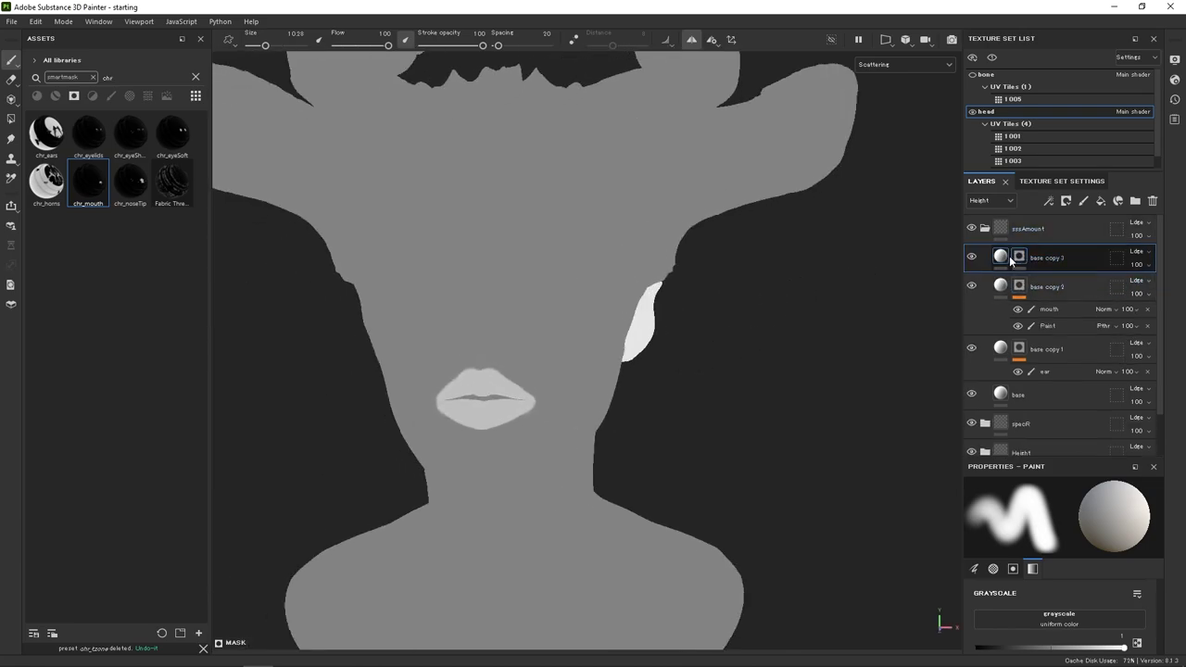
click(1000, 257)
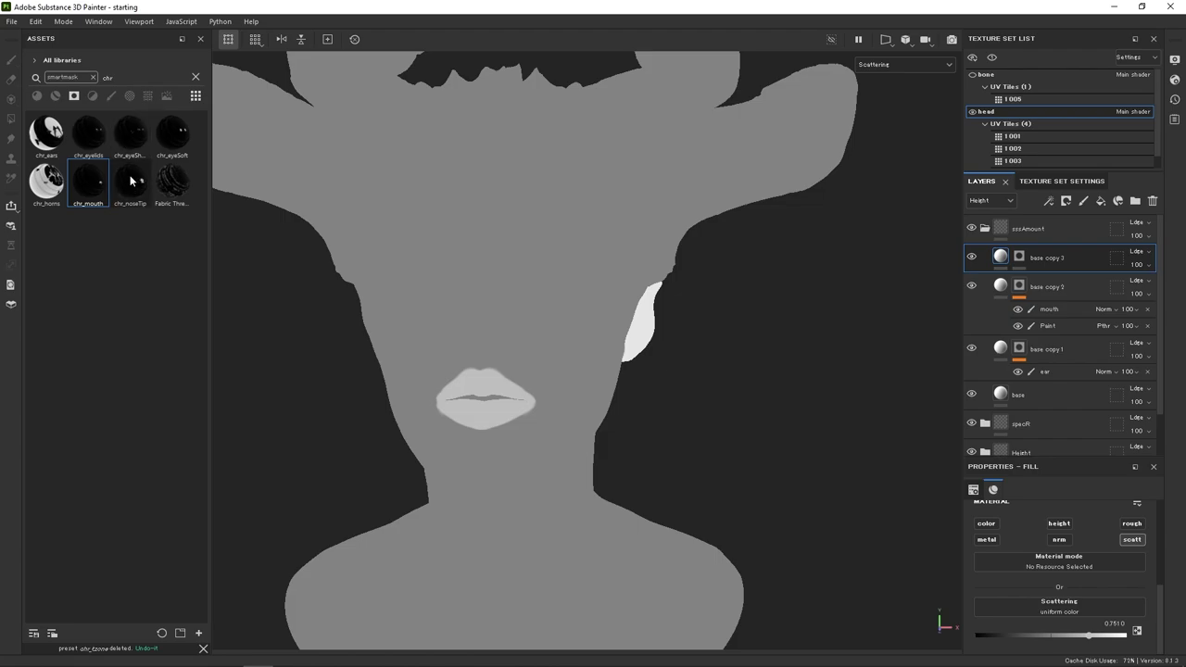
drag(88, 134, 1046, 261)
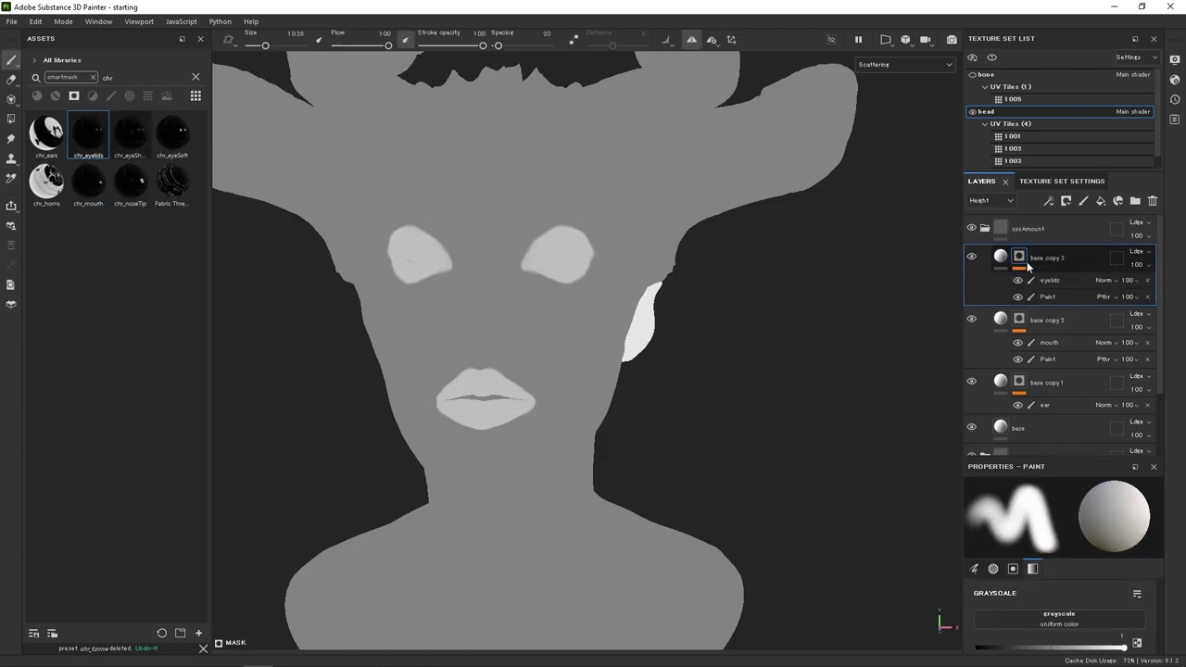
alt+drag(778, 276, 663, 273)
key(m)
key(c)
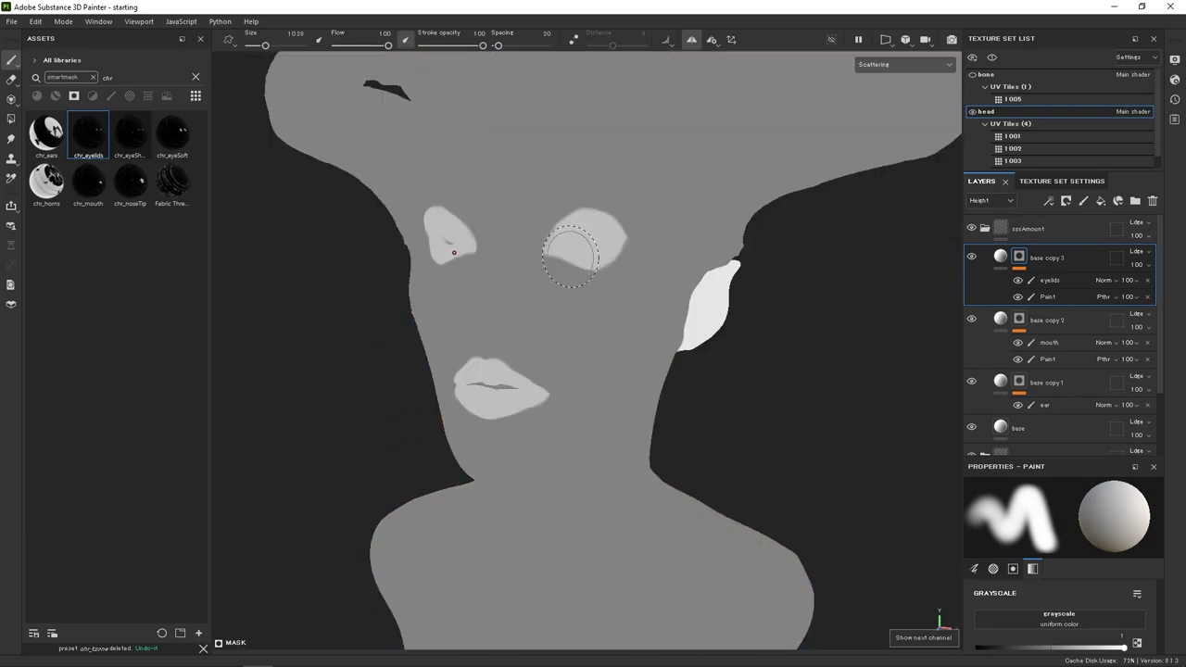
alt+drag(566, 276, 648, 278)
Add a scattering-only fill layer in the sssAmount folder, mask it with chr_horns and set its scattering to about 0.06.
click(1101, 200)
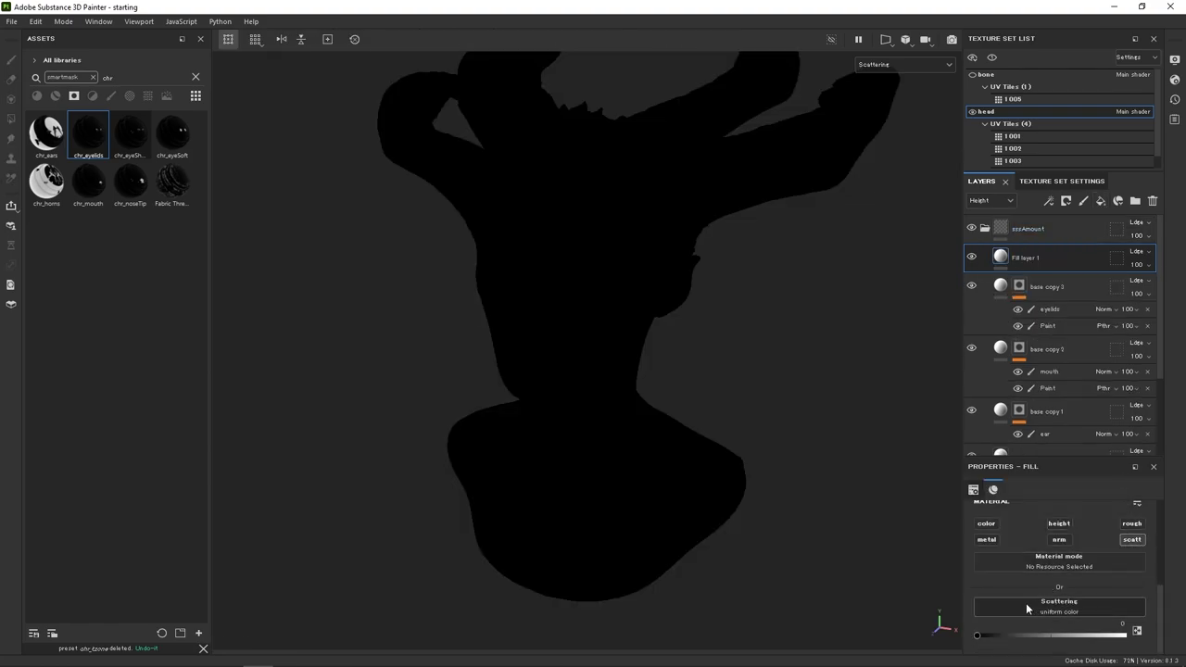
drag(47, 181, 1047, 261)
scroll(670, 309, up, 5)
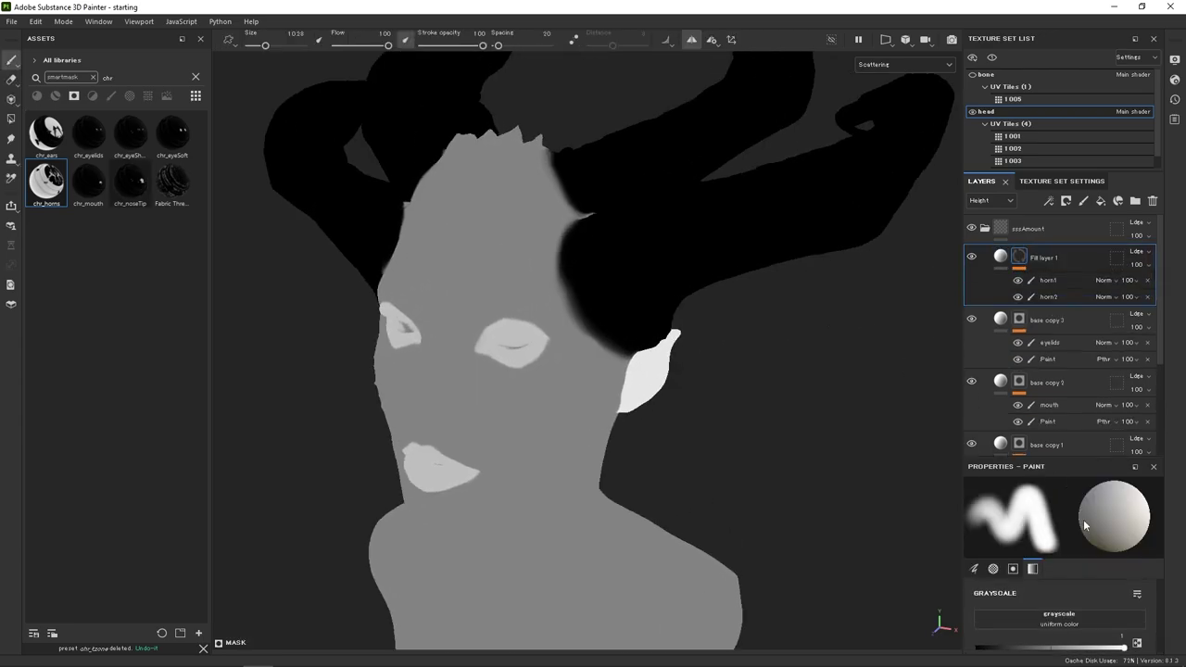
click(1001, 257)
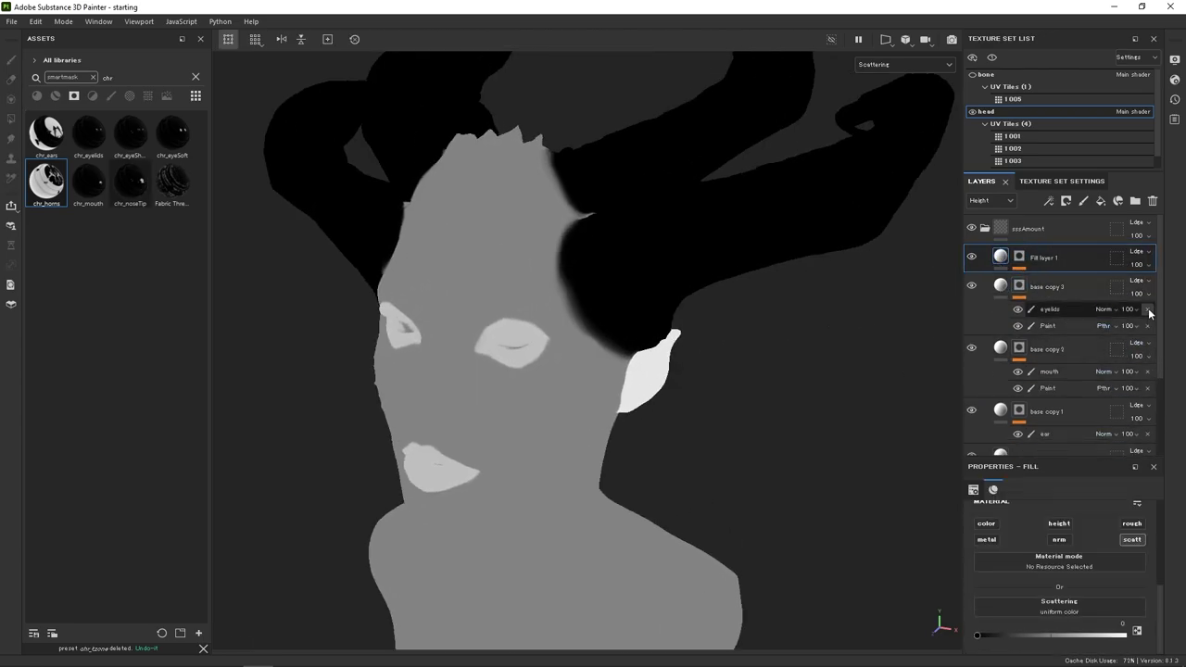
scroll(1159, 317, down, 1)
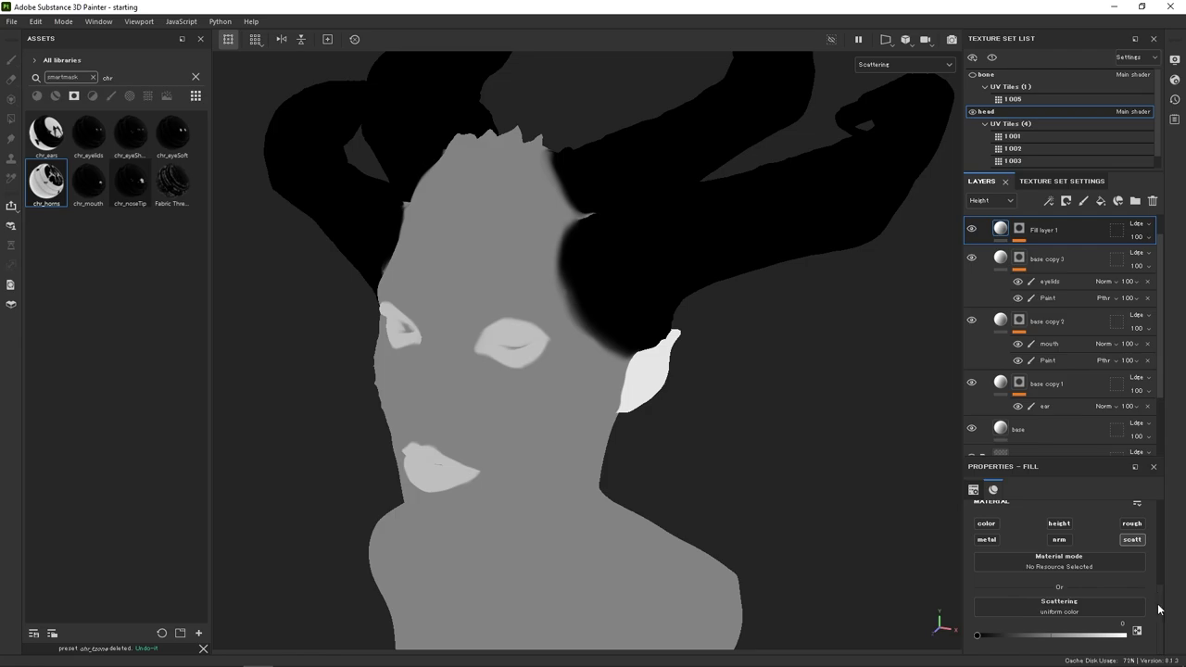
click(987, 636)
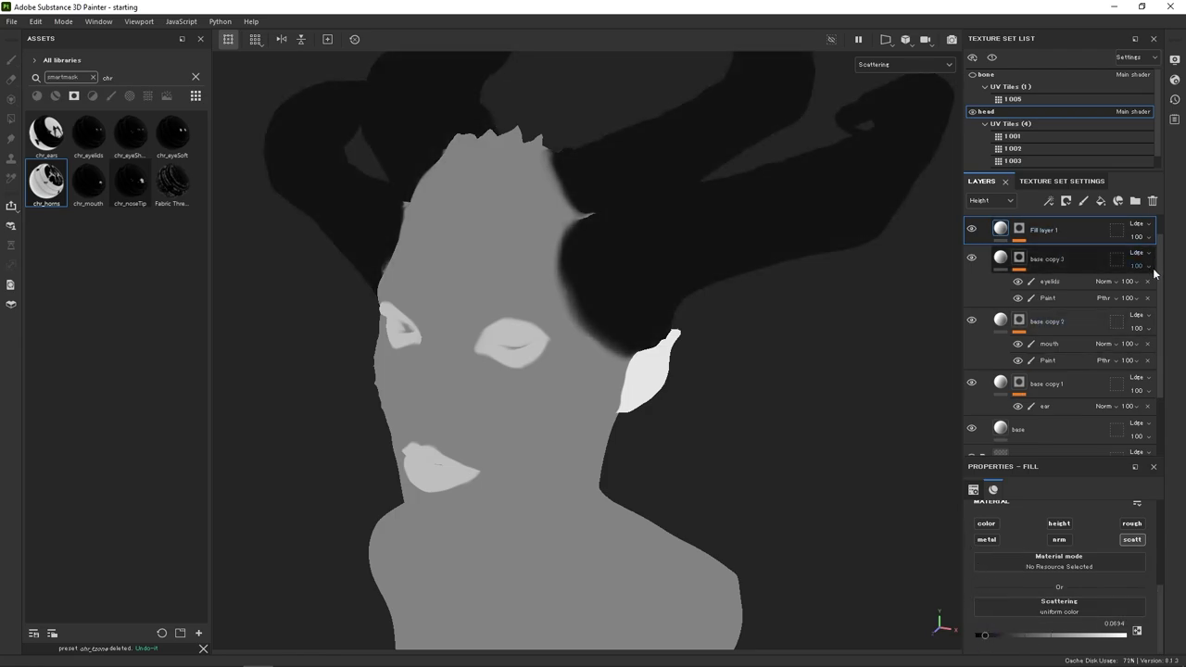
Try painting black scattering over the horns and forehead on a new scattering-only paint layer, and delete that layer.
scroll(1102, 252, up, 1)
click(1083, 200)
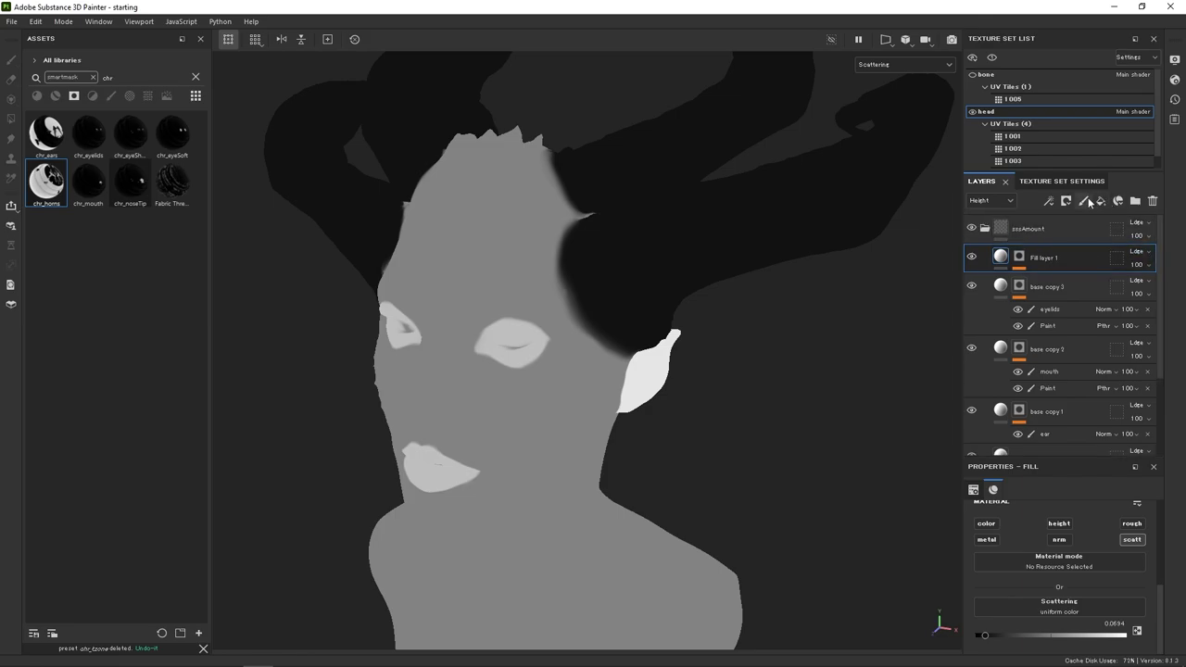
ctrl+right_drag(625, 248, 667, 249)
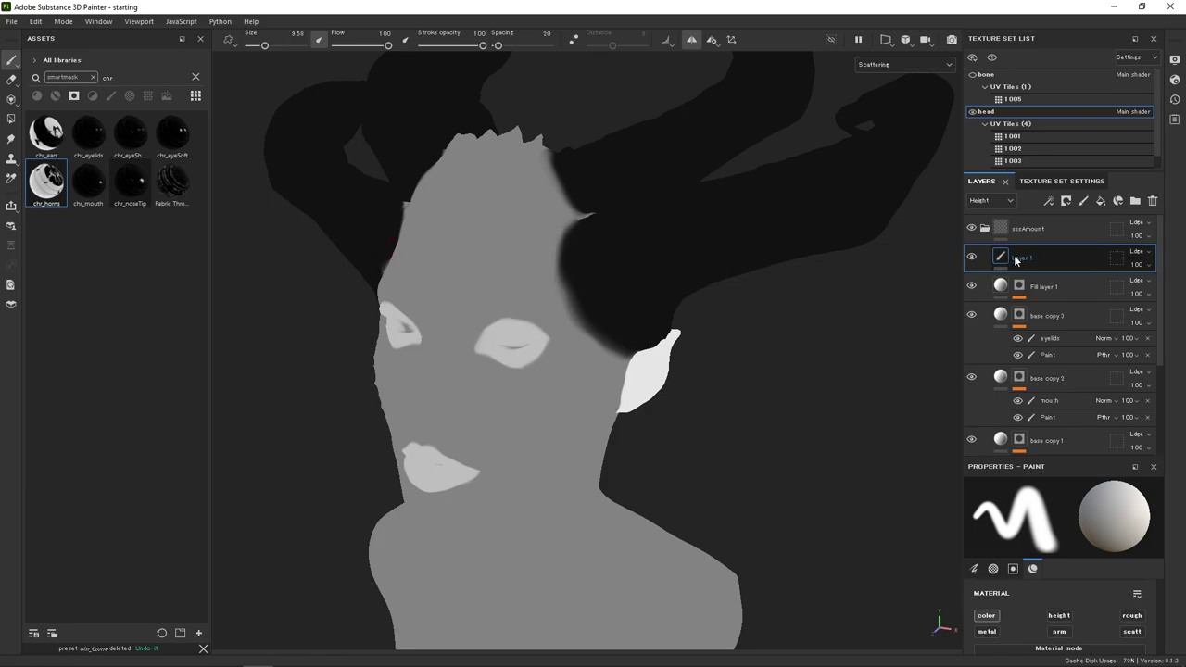
click(1121, 631)
mouse_move(637, 301)
mouse_down()
mouse_move(577, 272)
mouse_move(529, 284)
mouse_move(765, 189)
mouse_move(619, 284)
mouse_move(717, 257)
mouse_move(614, 305)
mouse_move(513, 171)
mouse_move(498, 260)
mouse_move(516, 312)
mouse_move(794, 198)
mouse_move(832, 165)
mouse_move(792, 191)
mouse_move(602, 222)
mouse_move(540, 209)
mouse_move(510, 242)
mouse_up()
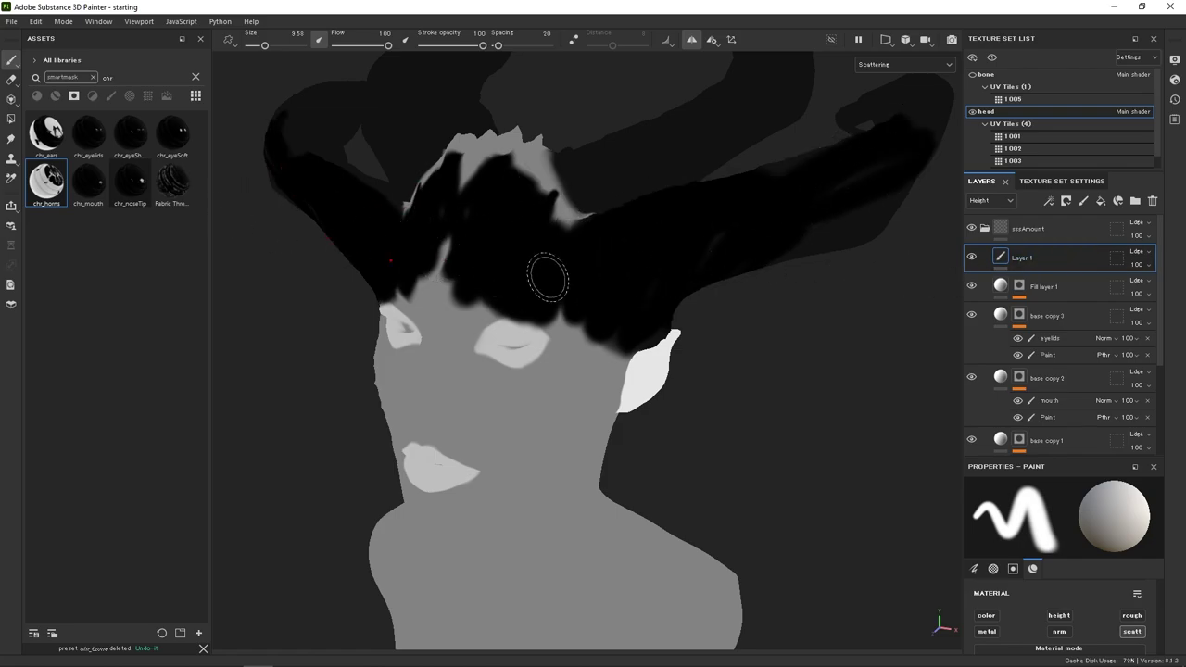
click(1153, 200)
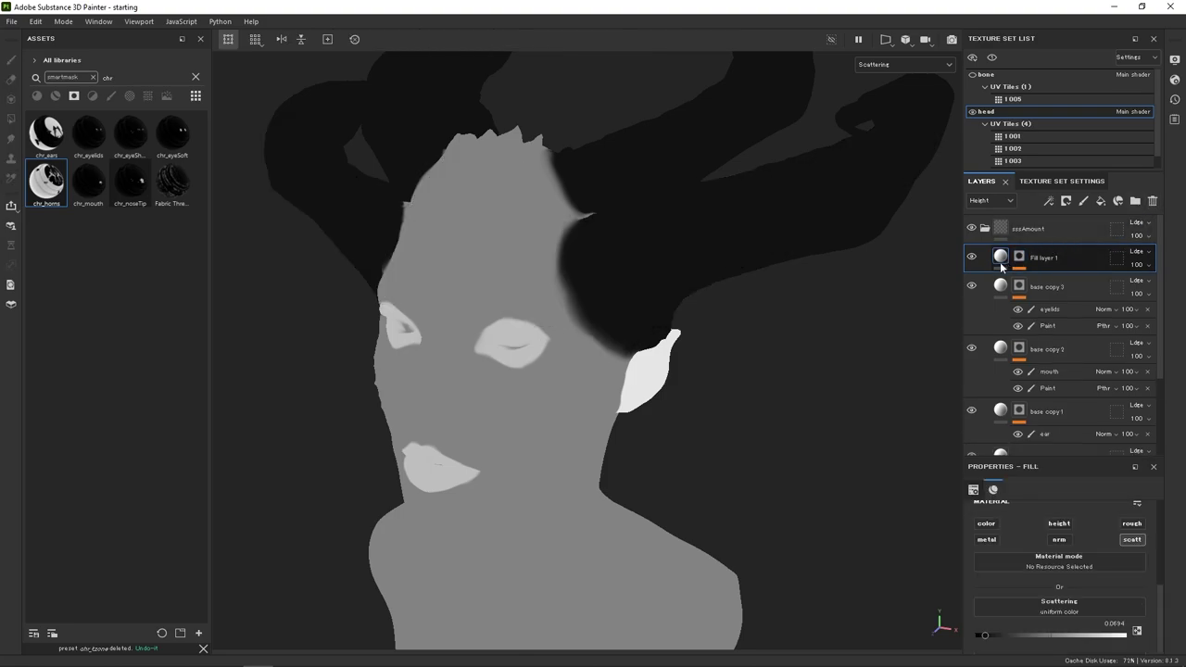
Check the scattering areas, then view the full material under rotated lighting and close on the face, with the sssAmount folder collapsed.
alt+drag(622, 361, 918, 270)
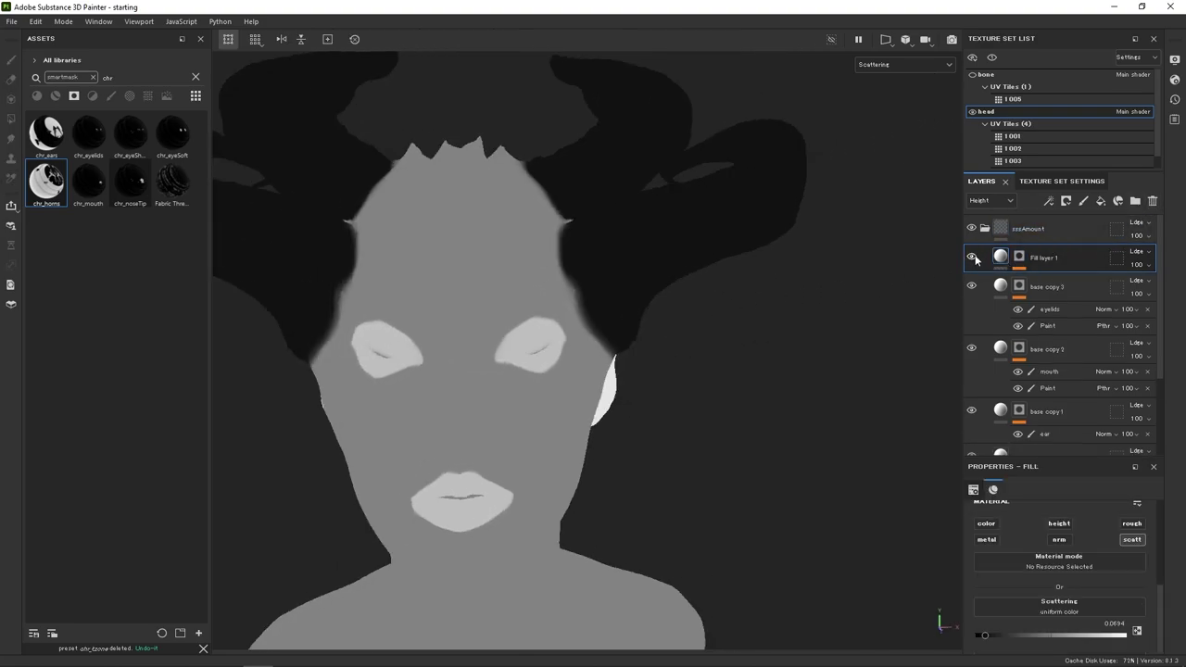
click(1000, 257)
alt+drag(834, 265, 699, 326)
key(m)
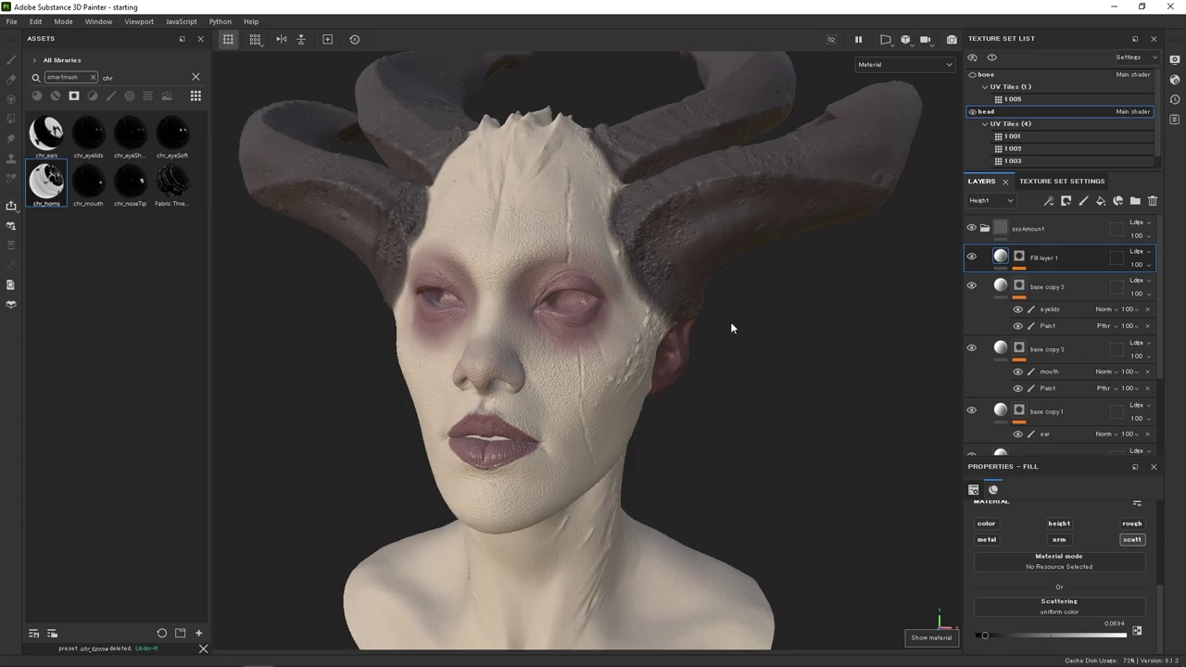
shift+right_drag(731, 328, 755, 318)
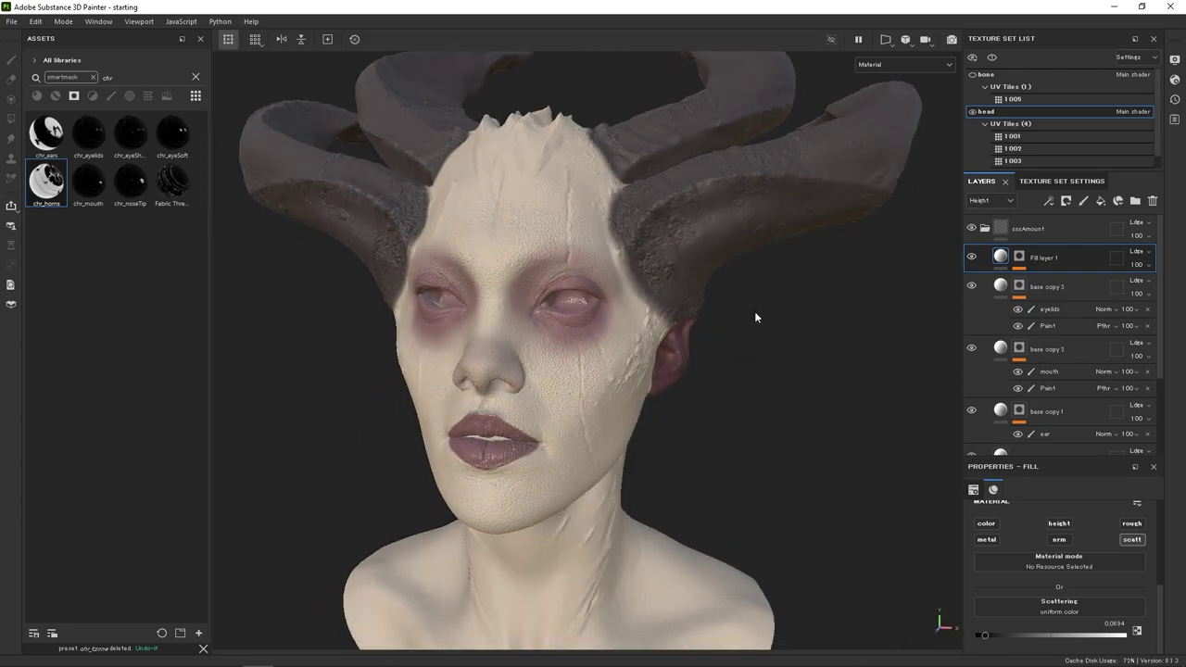
click(986, 229)
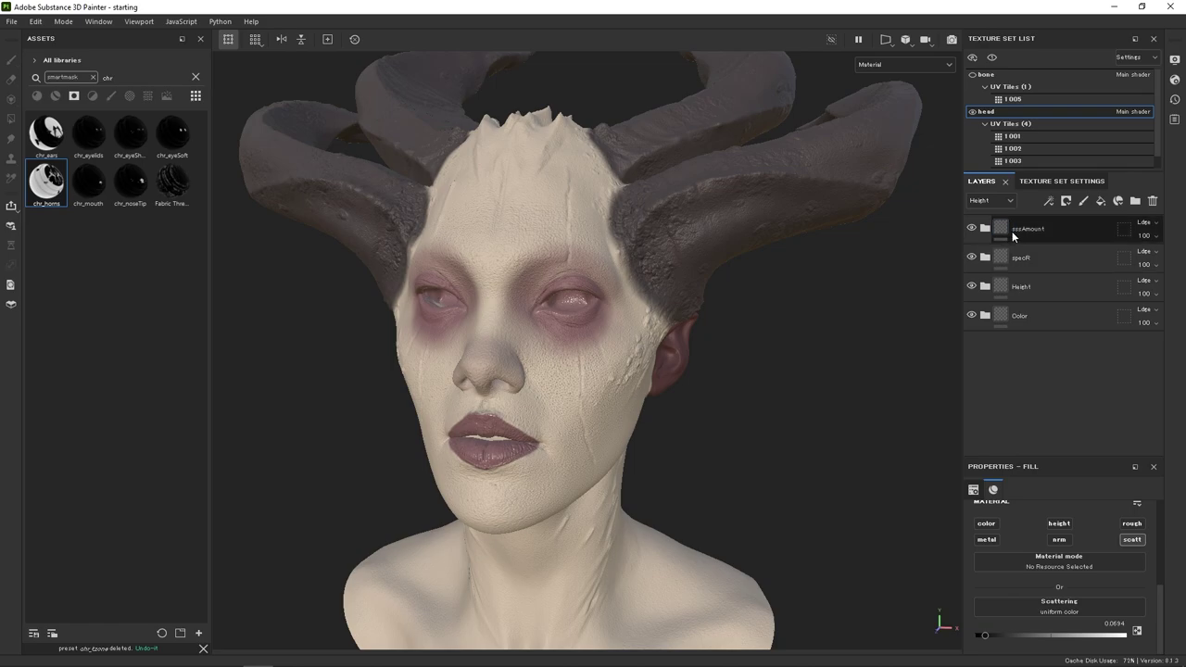
alt+right_drag(549, 348, 825, 311)
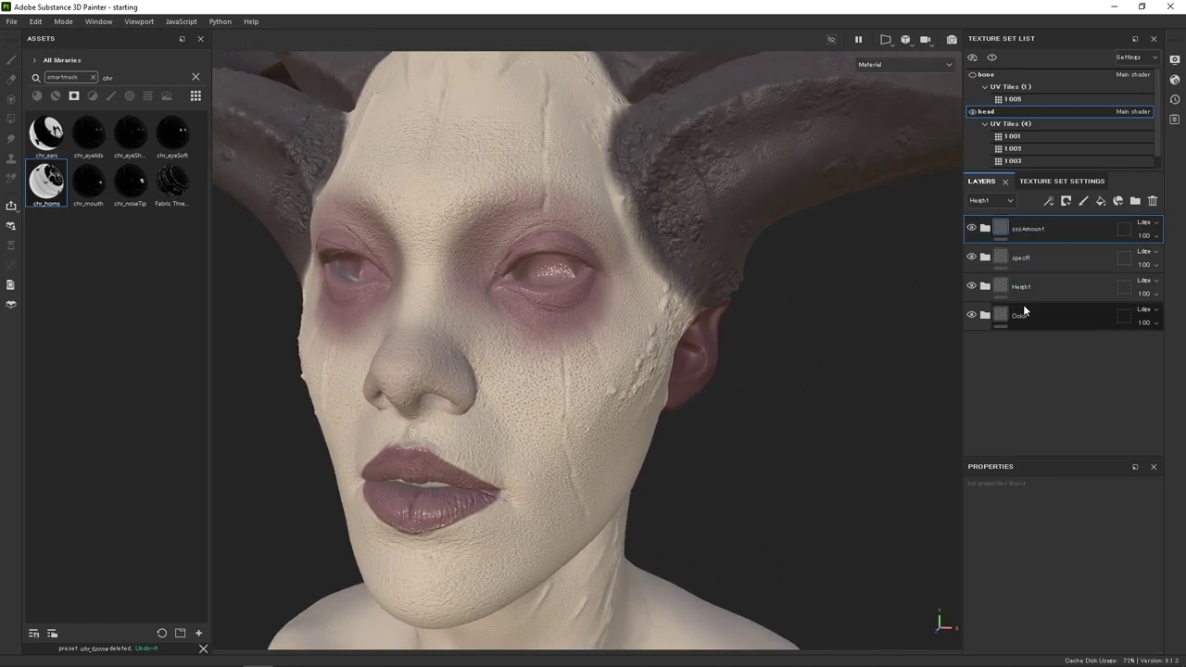
Add a color-only fill layer directly above the Color folder and set its base color to dark gray 565656.
click(1013, 313)
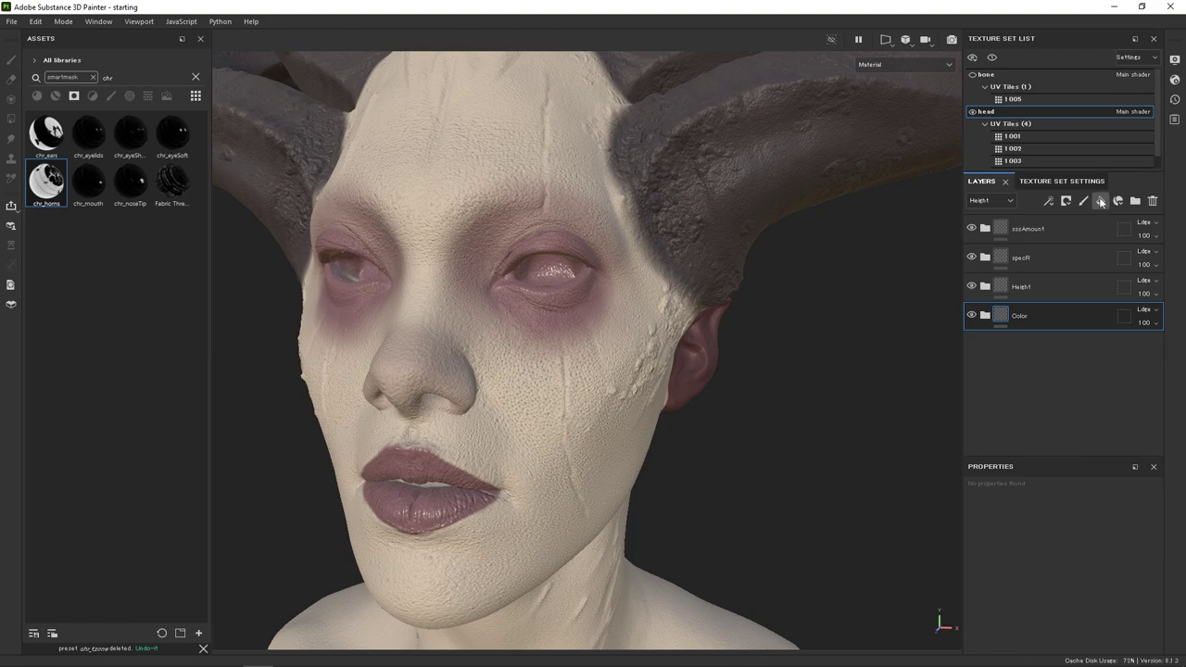
click(1100, 202)
drag(988, 313, 1032, 311)
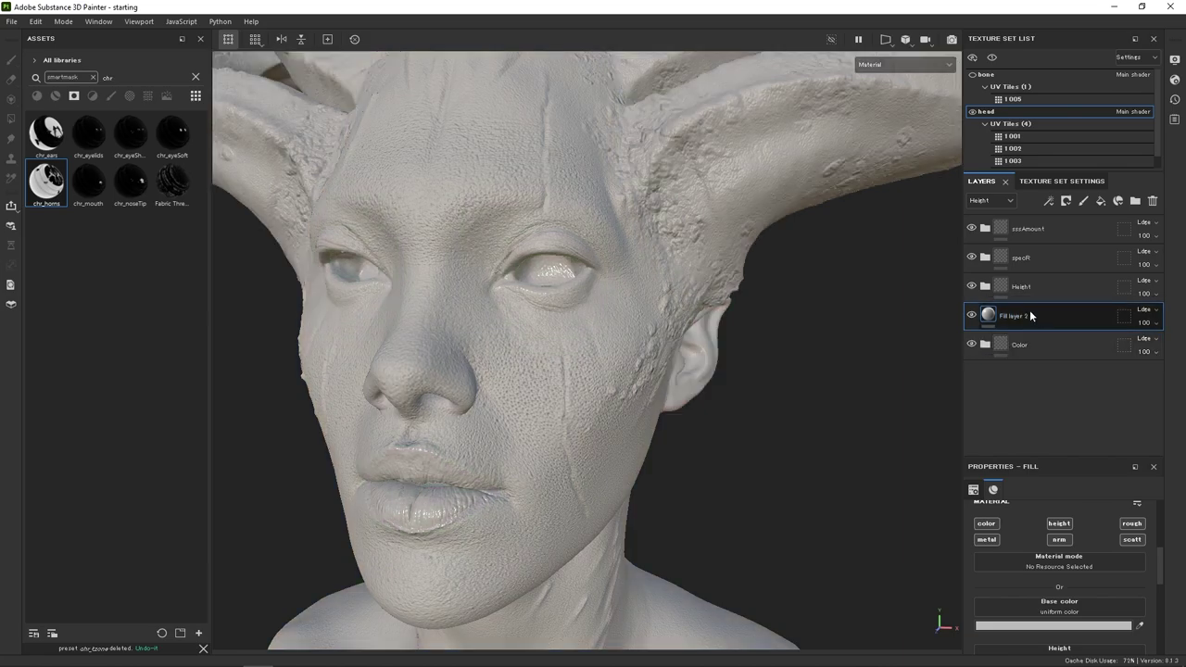
click(986, 524)
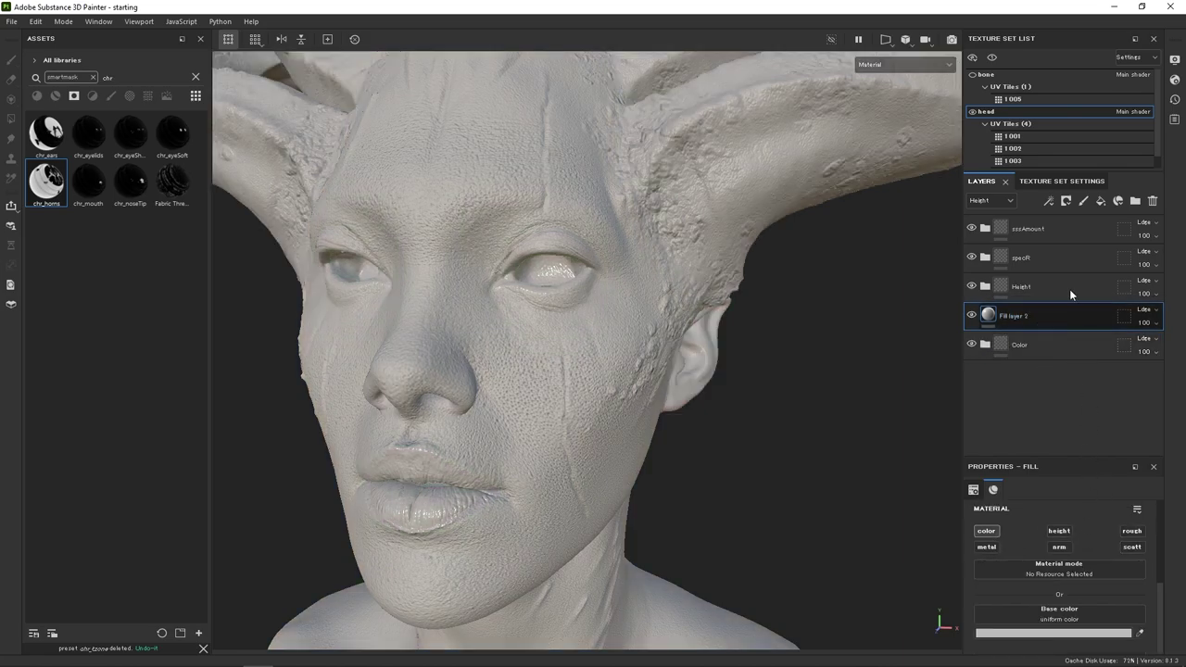
click(1046, 634)
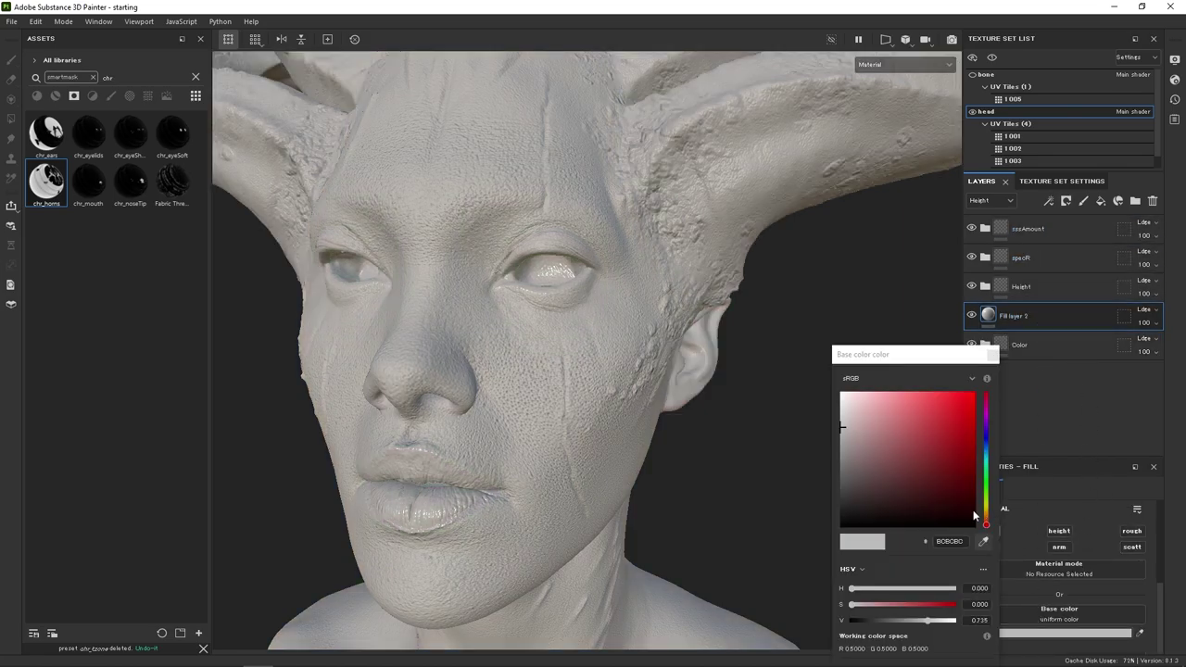
drag(889, 482, 828, 458)
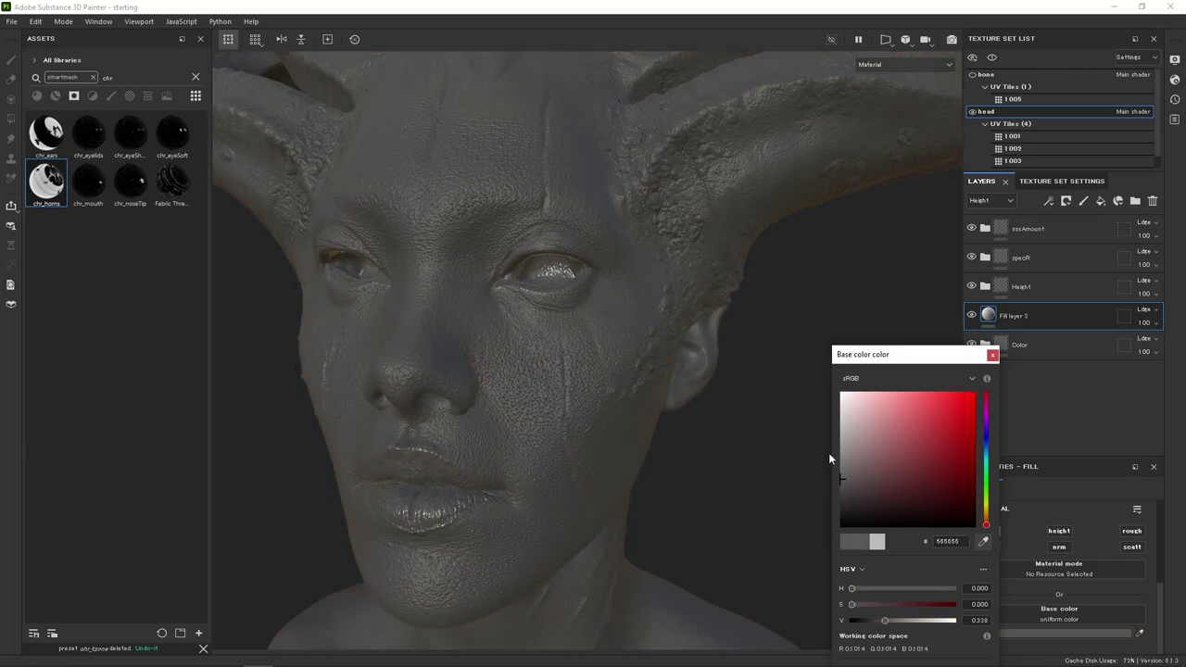
click(992, 355)
Give the dark gray fill layer a black mask with a paint effect.
right_click(1016, 315)
click(1050, 23)
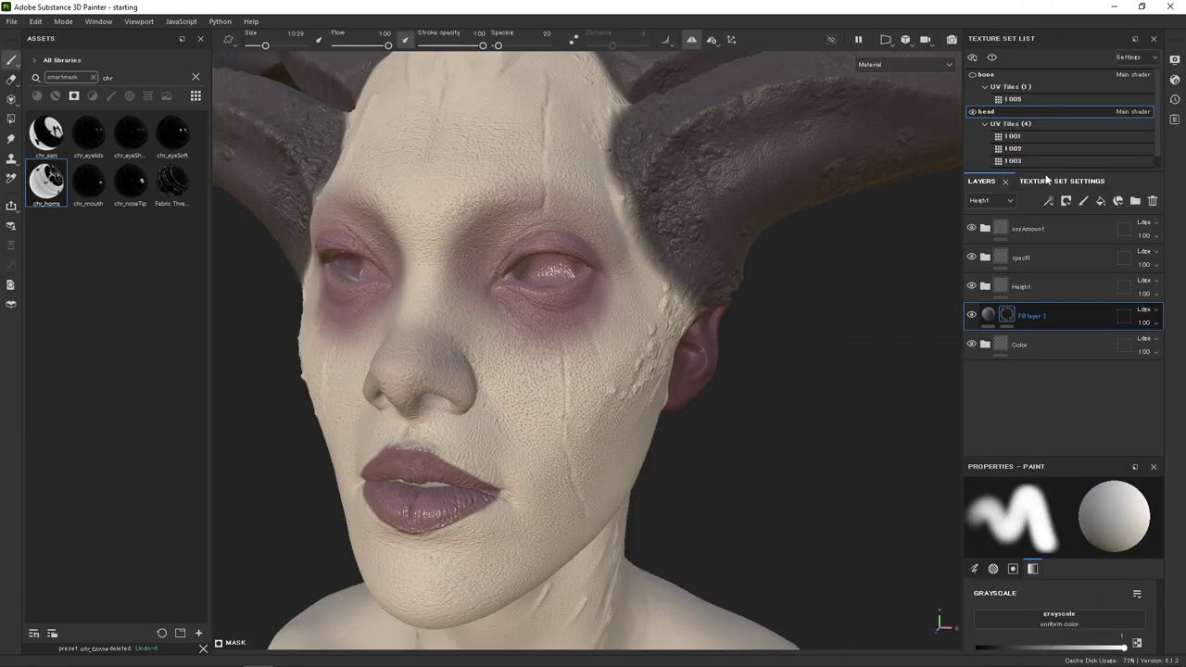
click(1048, 200)
click(1080, 232)
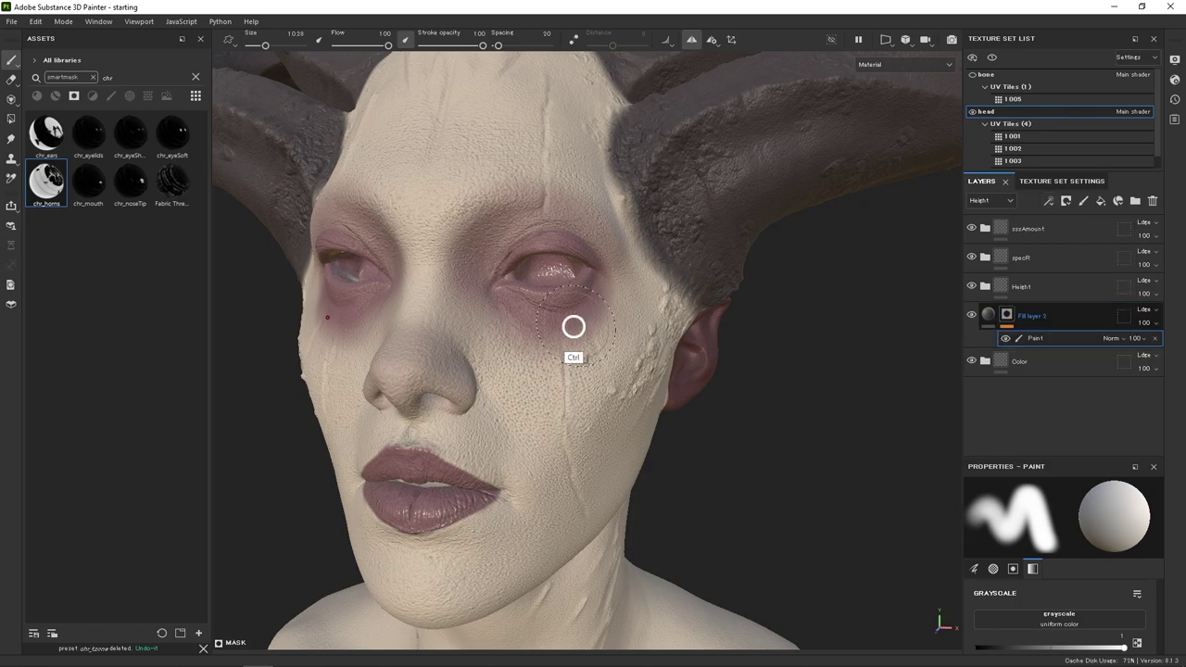
Paint the mask along the vertical scars on the cheek and forehead, and refine the strokes with a smaller black brush.
ctrl+right_drag(574, 326, 519, 334)
alt+drag(592, 344, 561, 325)
mouse_move(561, 324)
mouse_down()
mouse_move(558, 439)
mouse_move(584, 514)
mouse_up()
drag(542, 216, 559, 66)
key(x)
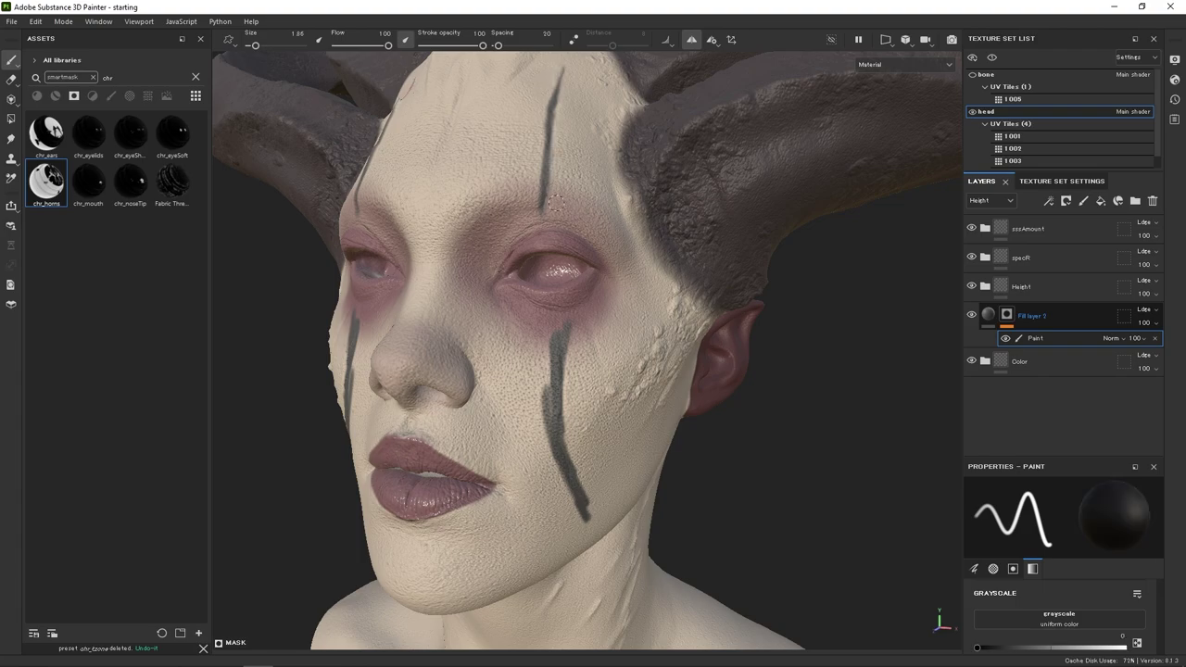
ctrl+right_drag(551, 211, 545, 252)
alt+drag(545, 252, 566, 324)
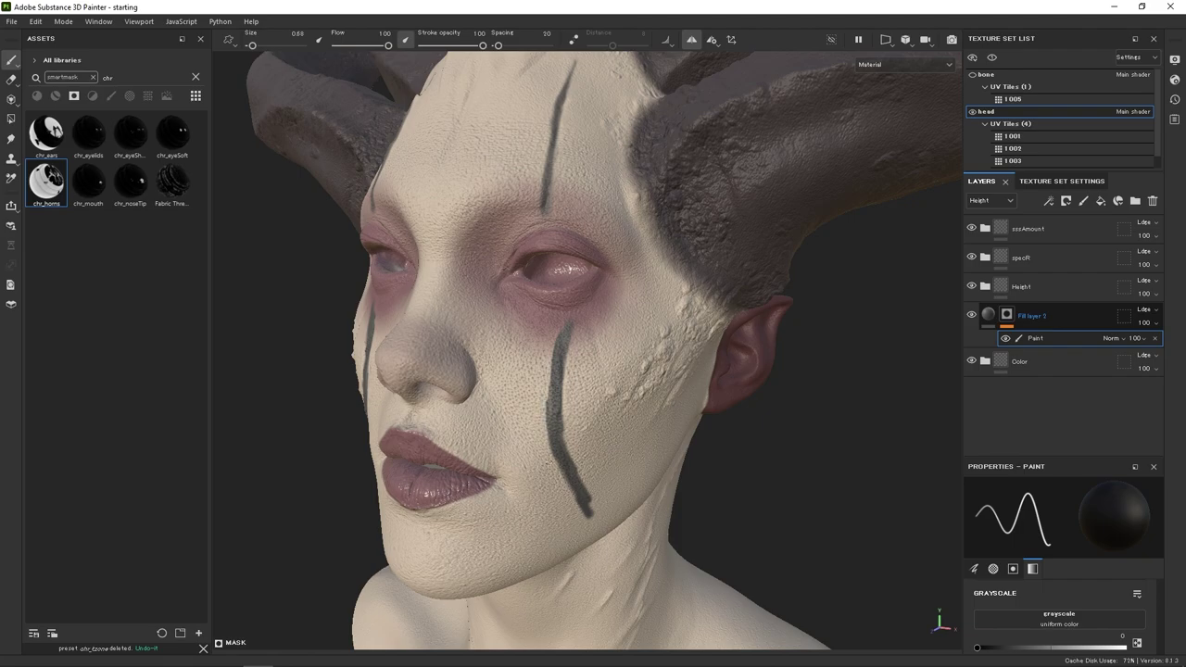
Look at the option for creating a smart mask from the scar layer's mask.
right_click(1030, 316)
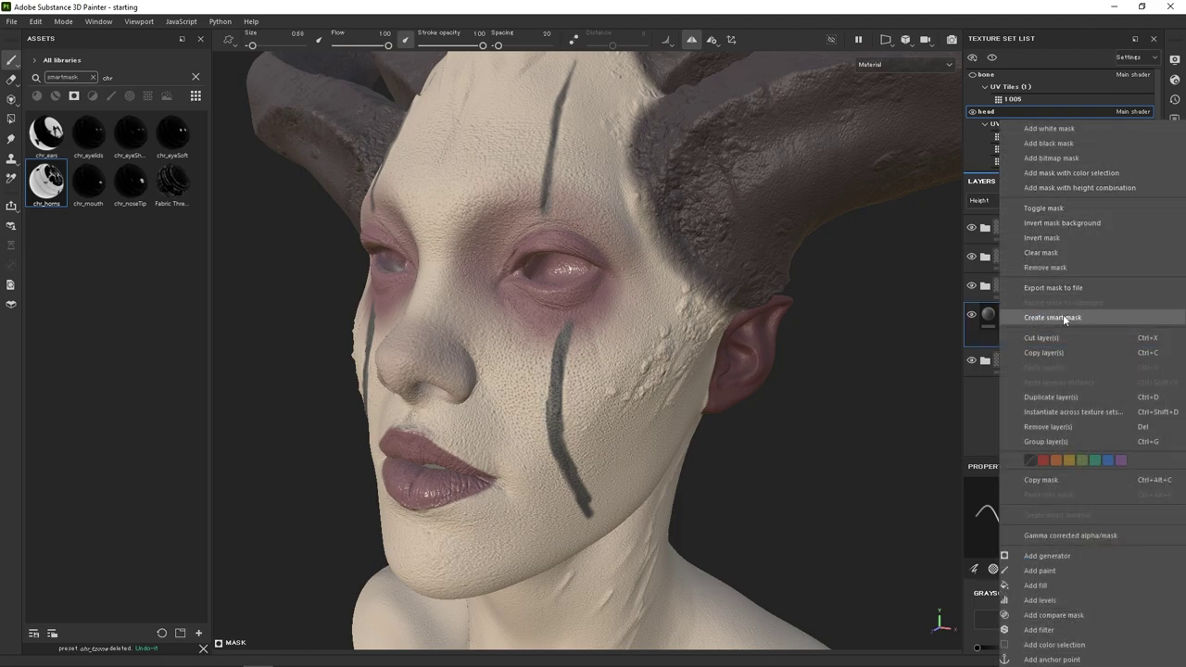
click(117, 282)
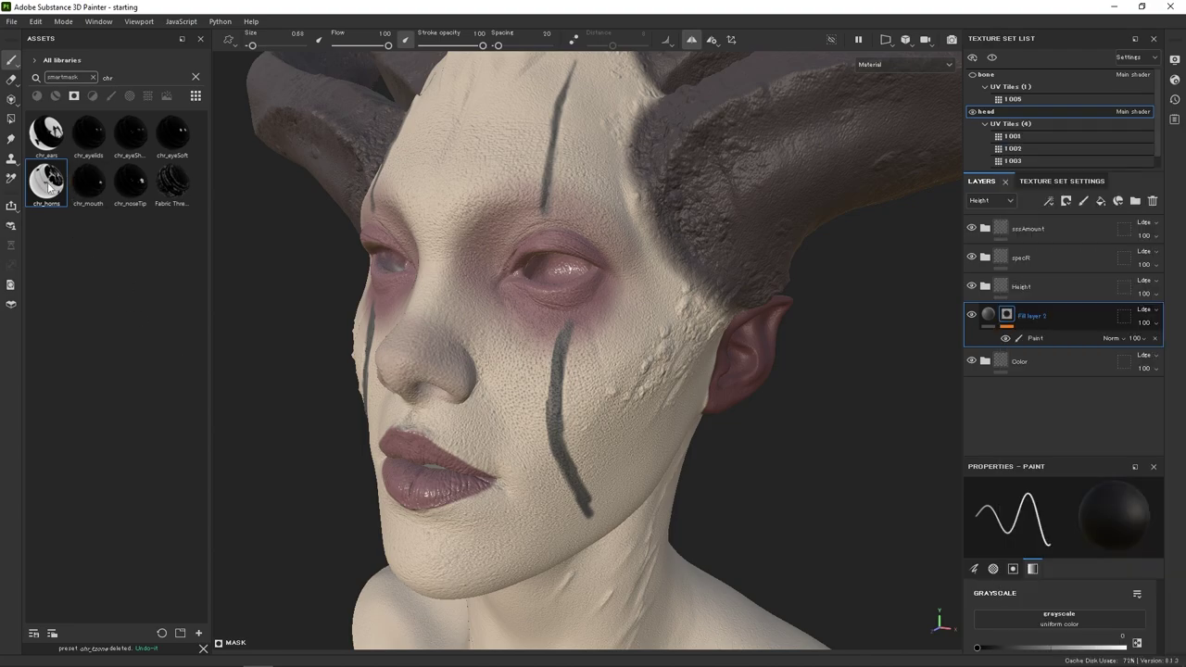
Look at the name field and resource options of the chr_horns smart mask.
right_click(49, 187)
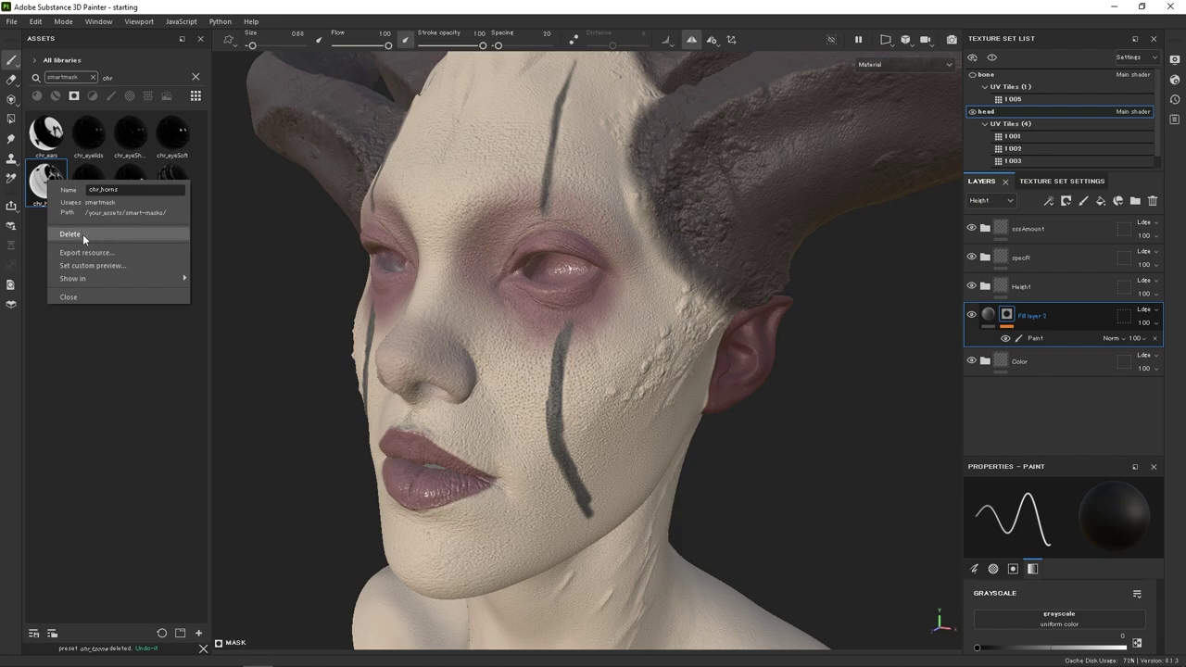
double_click(123, 191)
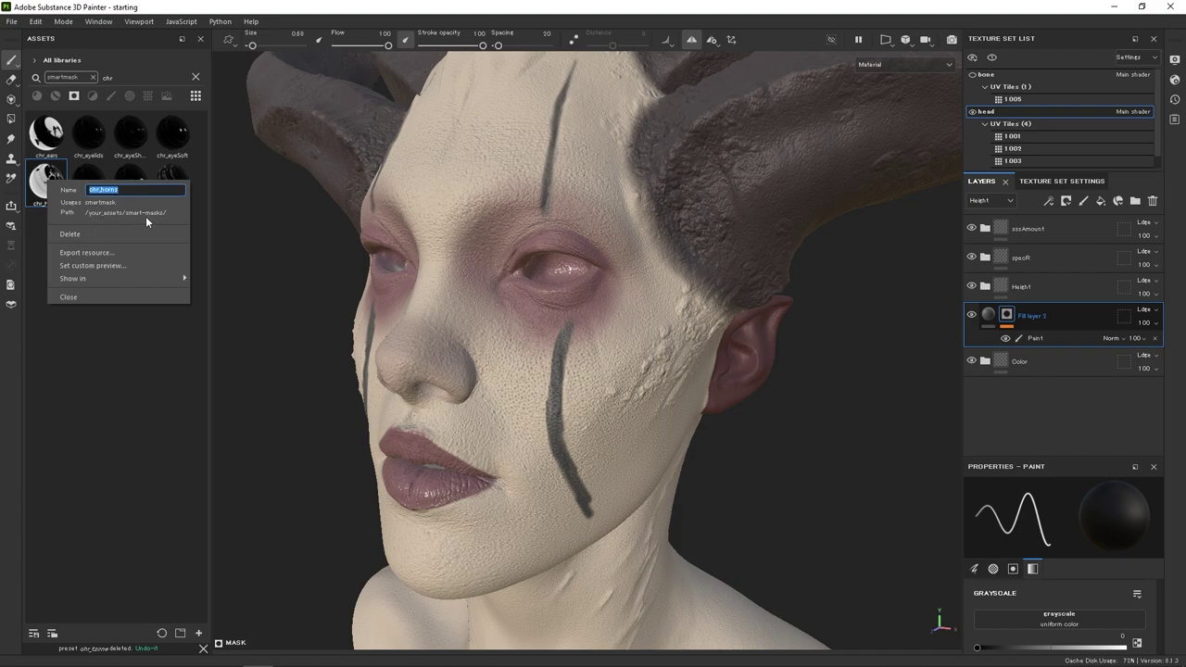
click(191, 172)
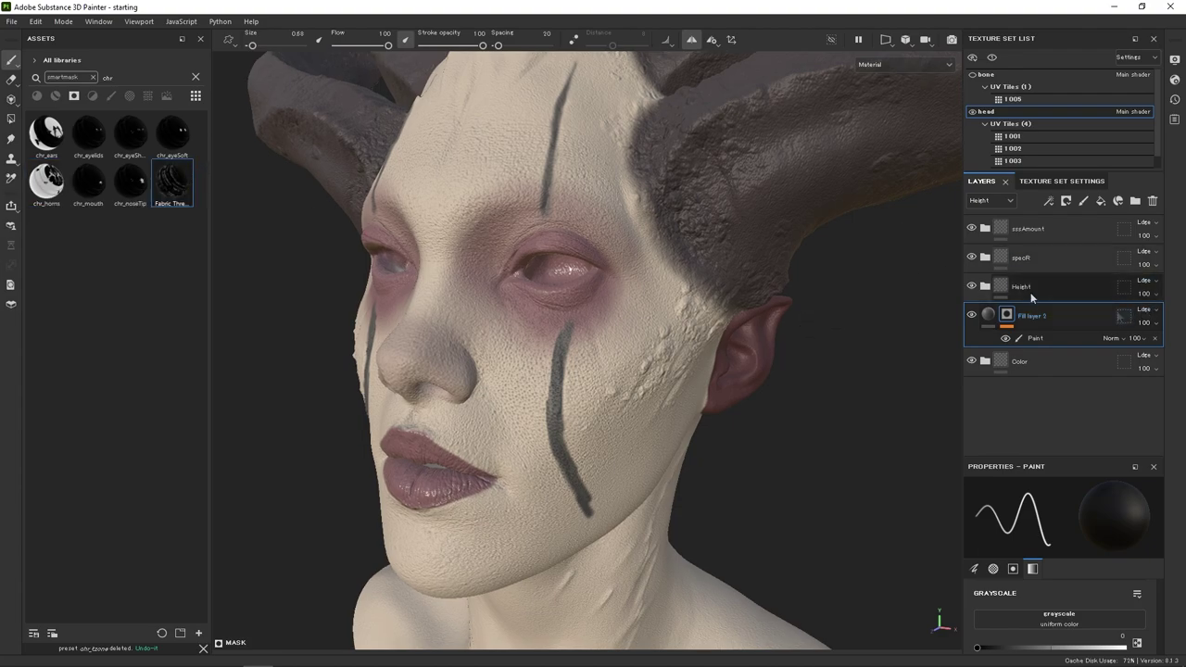
Delete the dark gray scar fill layer above the Color folder.
click(1012, 226)
alt+drag(842, 302, 620, 295)
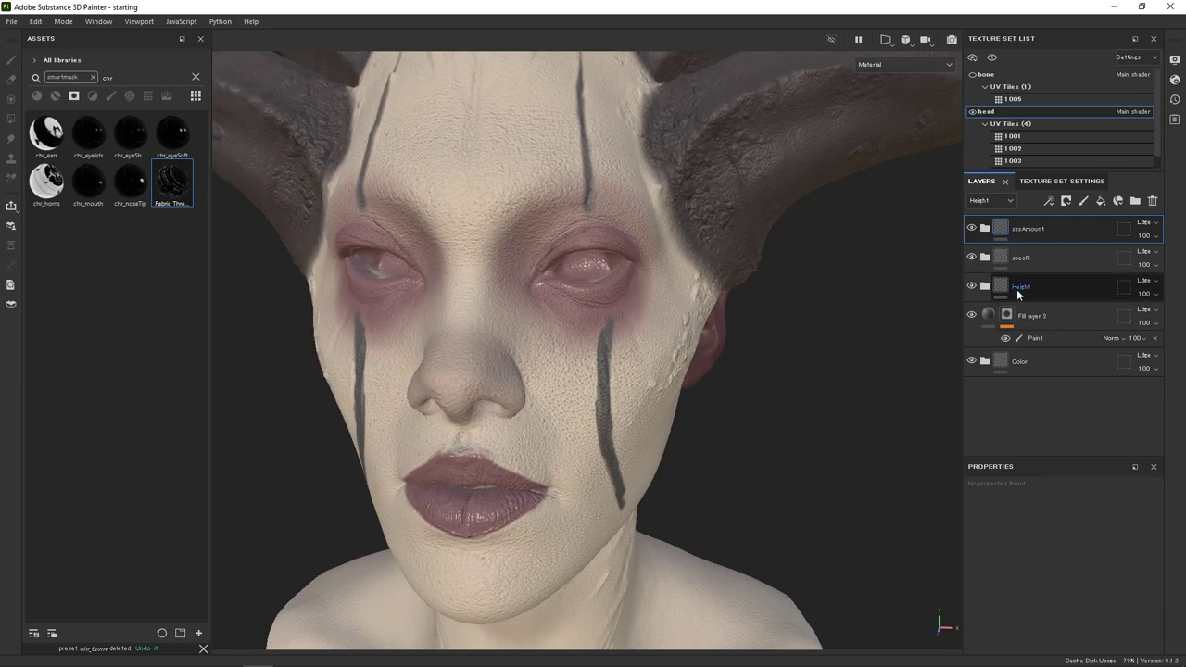
click(1034, 318)
key(Delete)
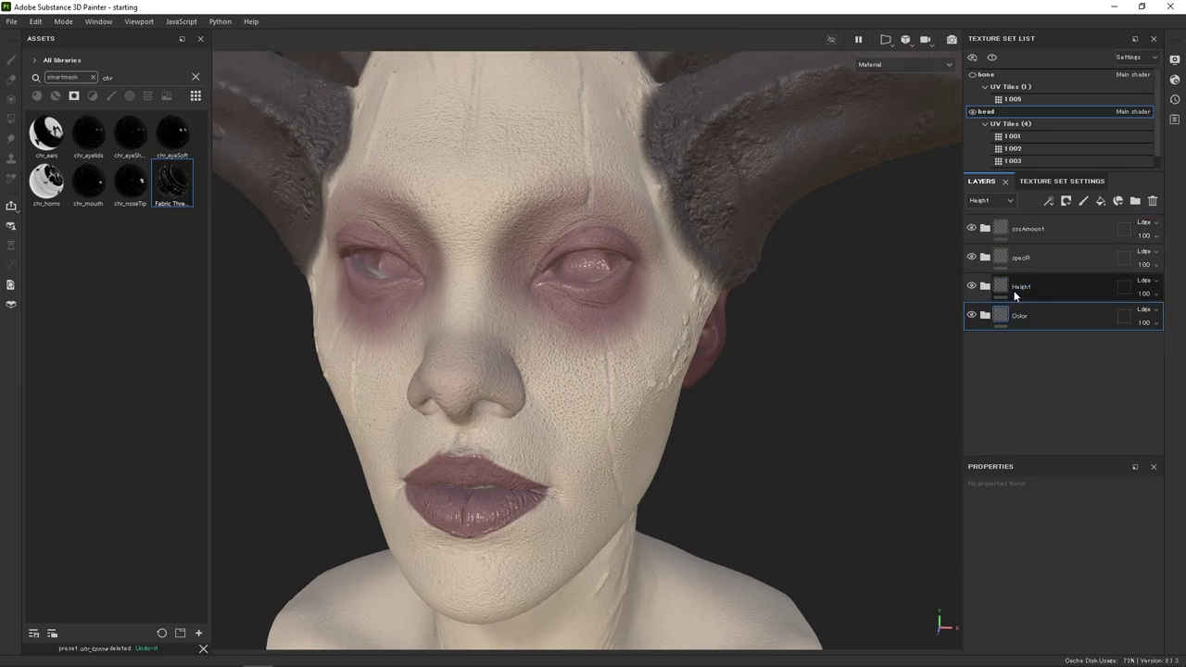
Add a height-only fill layer above heightBalance in the Height folder and set its height blending mode to Normal.
double_click(1020, 286)
key(c)
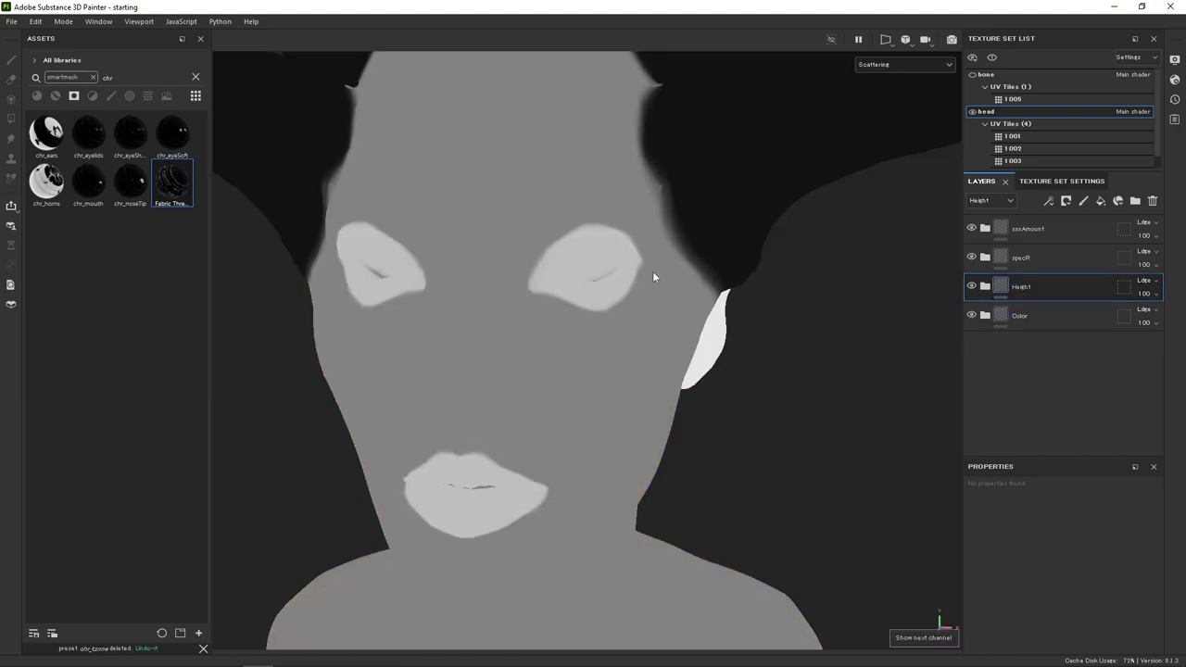
key(c)
alt+drag(661, 277, 636, 278)
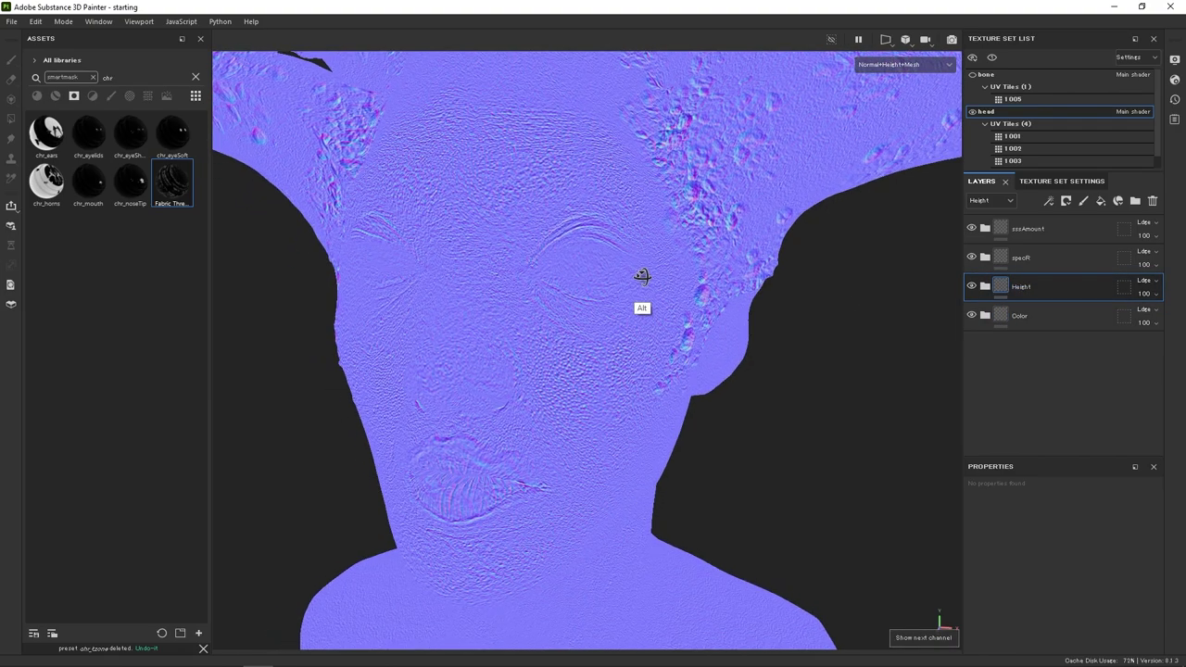
click(984, 287)
click(1039, 316)
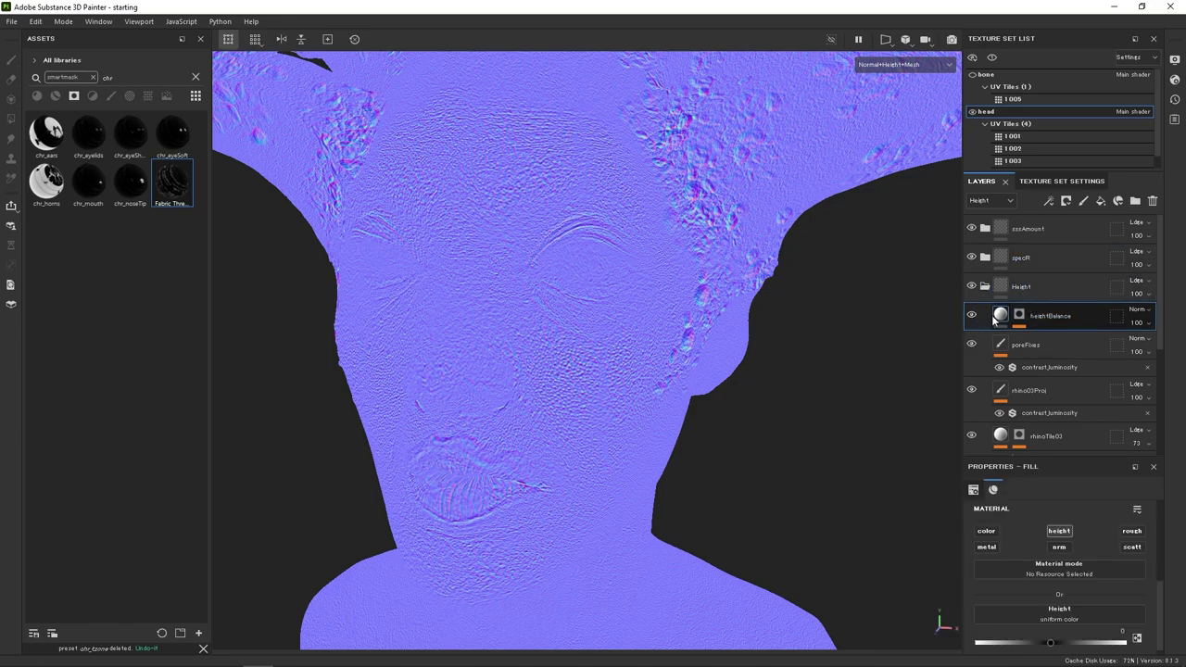
click(1101, 201)
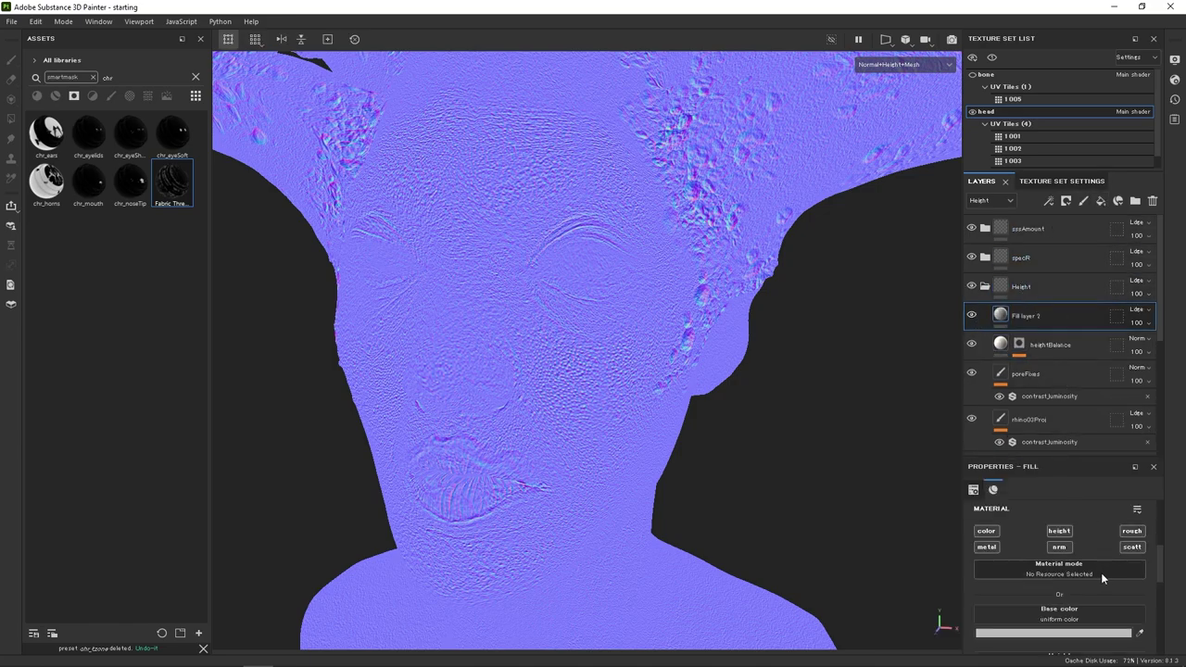
alt+click(1059, 531)
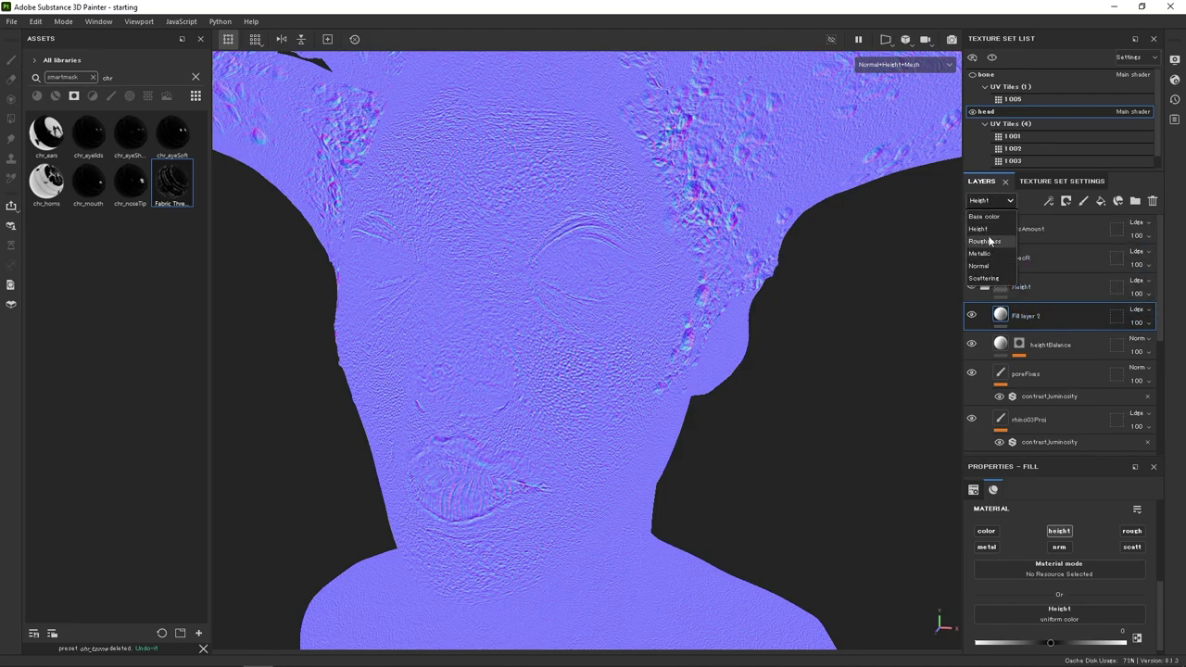
click(1140, 309)
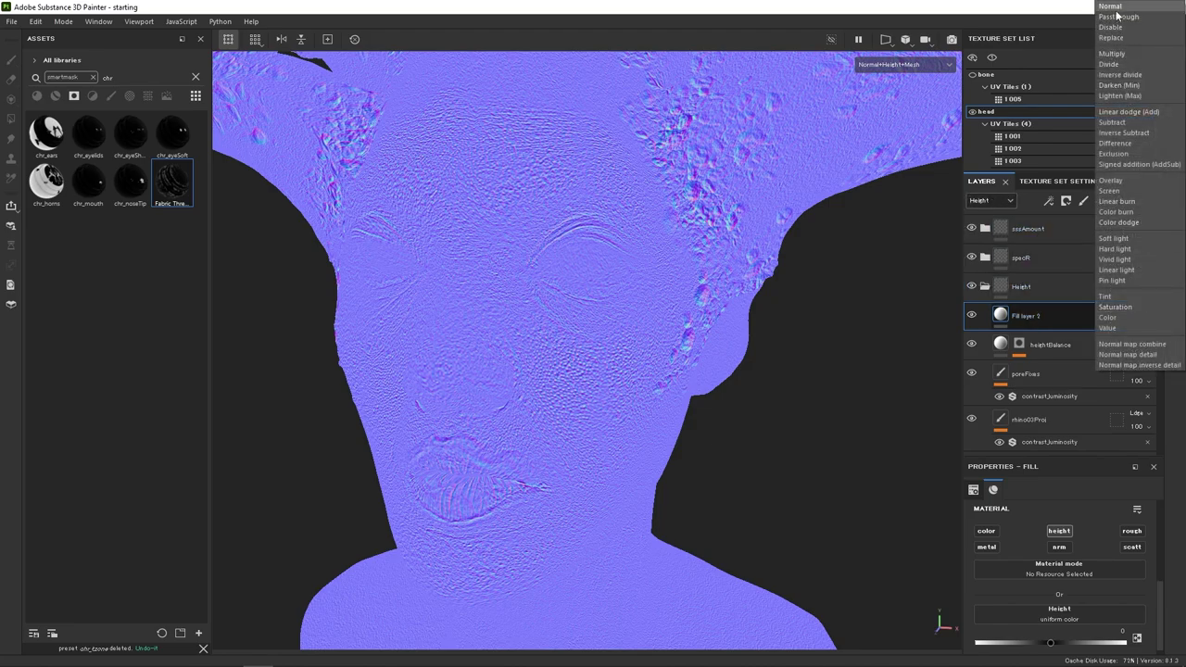
click(1101, 20)
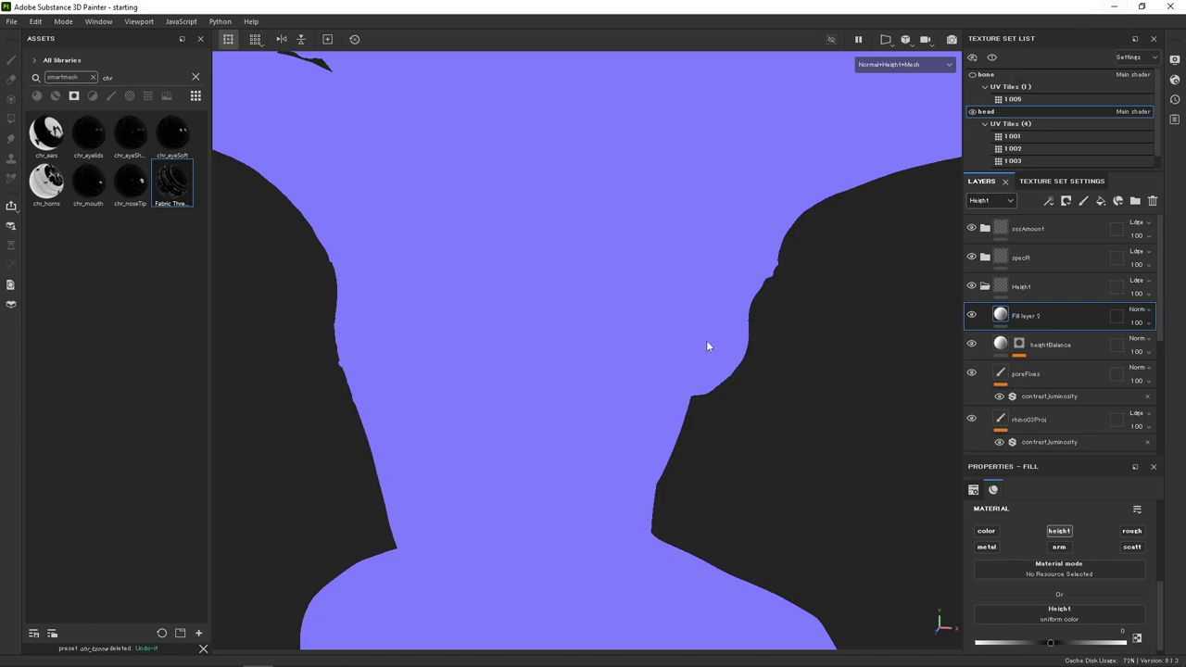
Compare the skin in material view with the new height fill layer hidden and shown.
key(m)
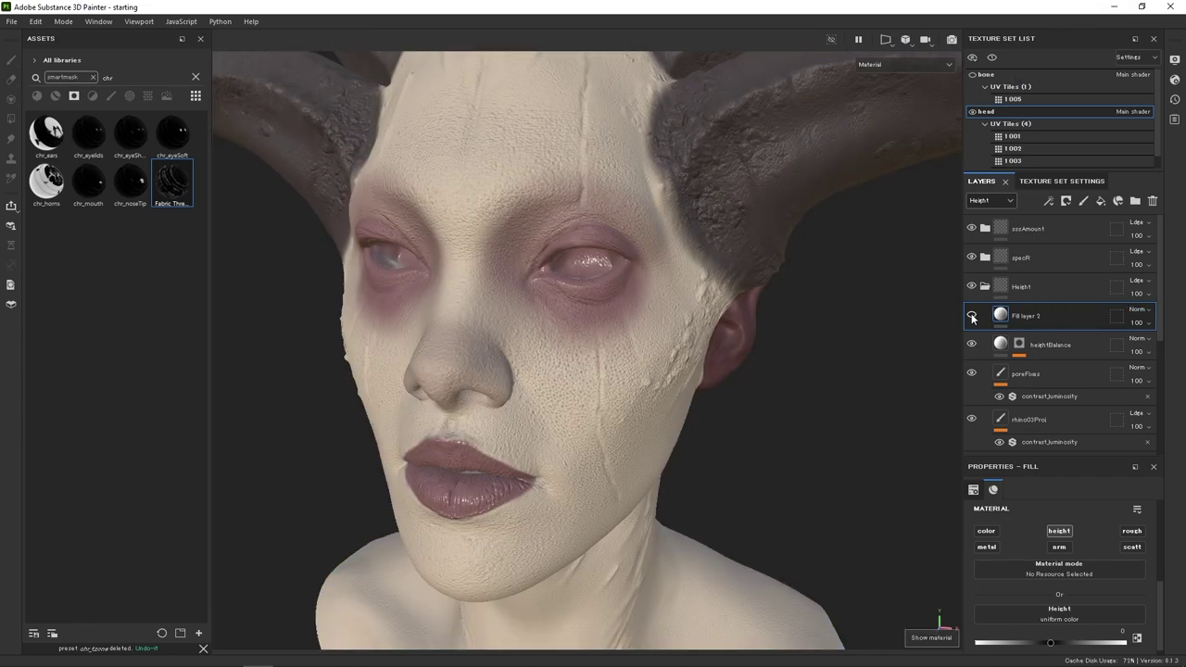
click(971, 317)
click(971, 317)
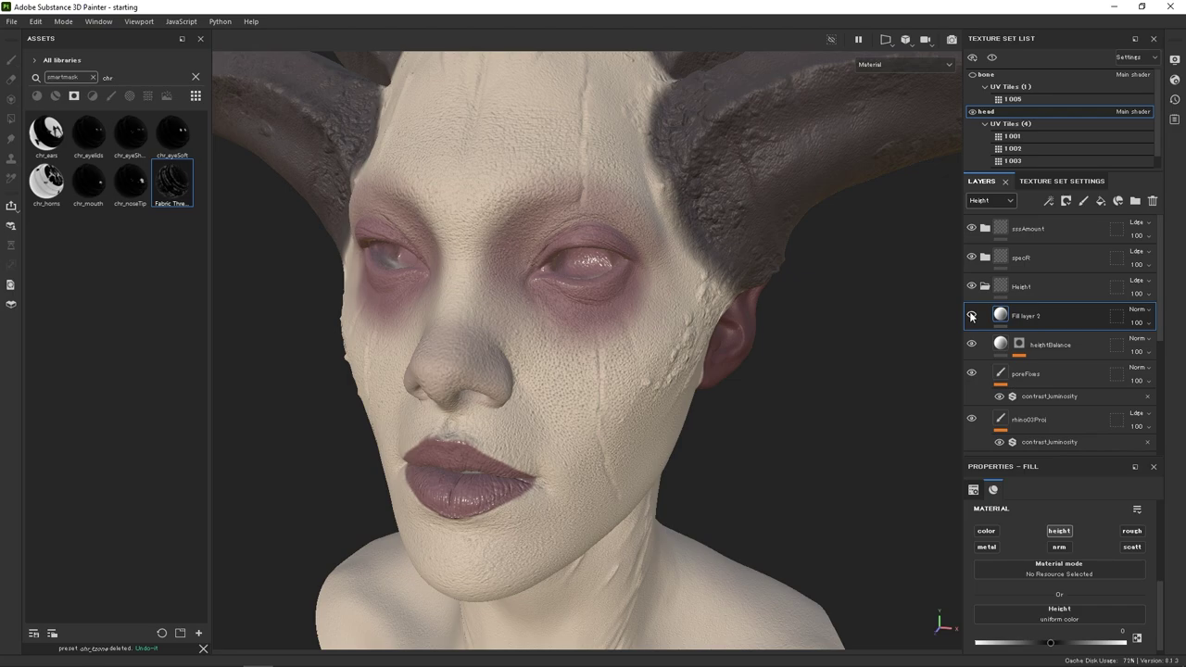
click(971, 317)
click(971, 317)
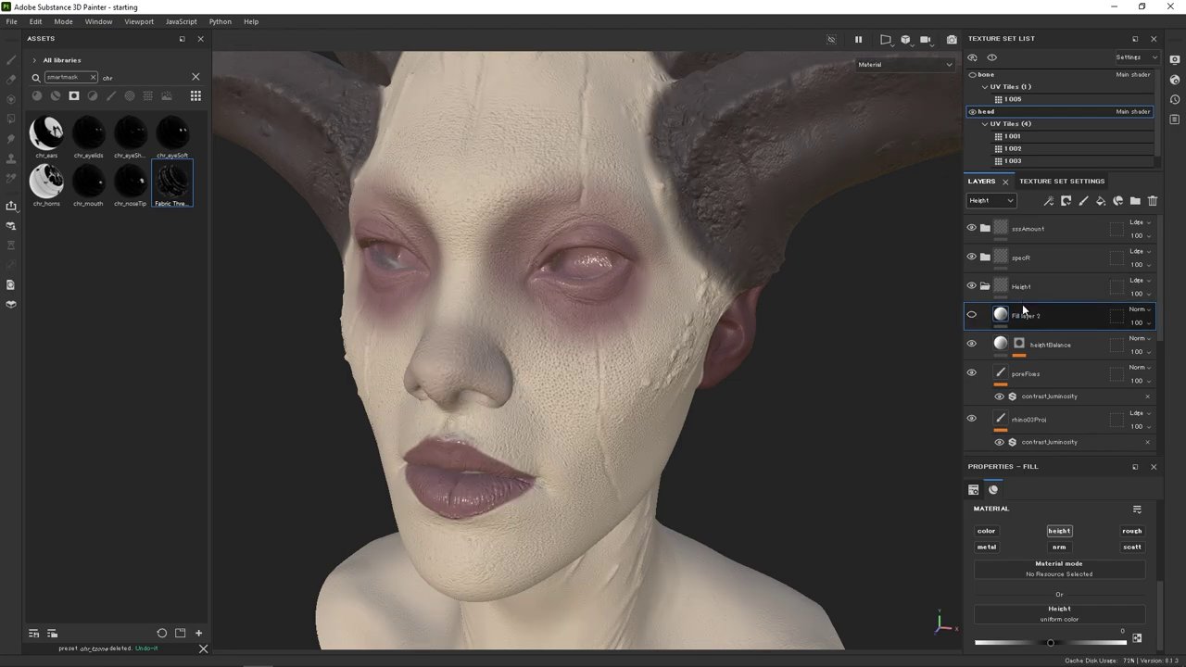
click(971, 318)
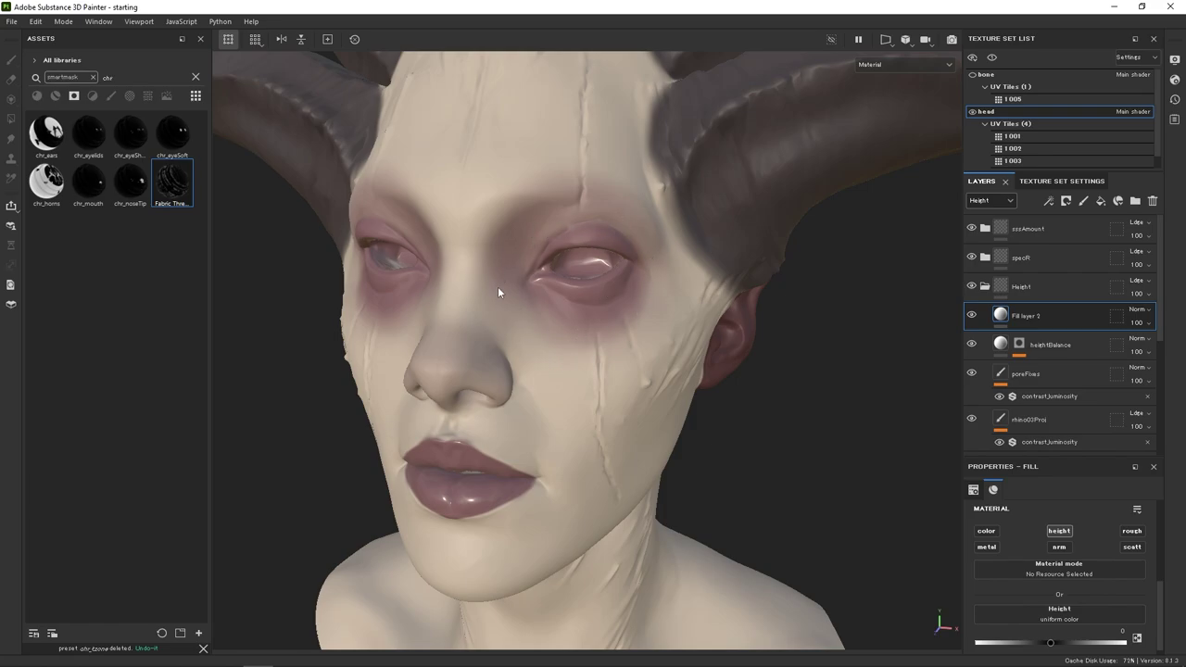
click(971, 317)
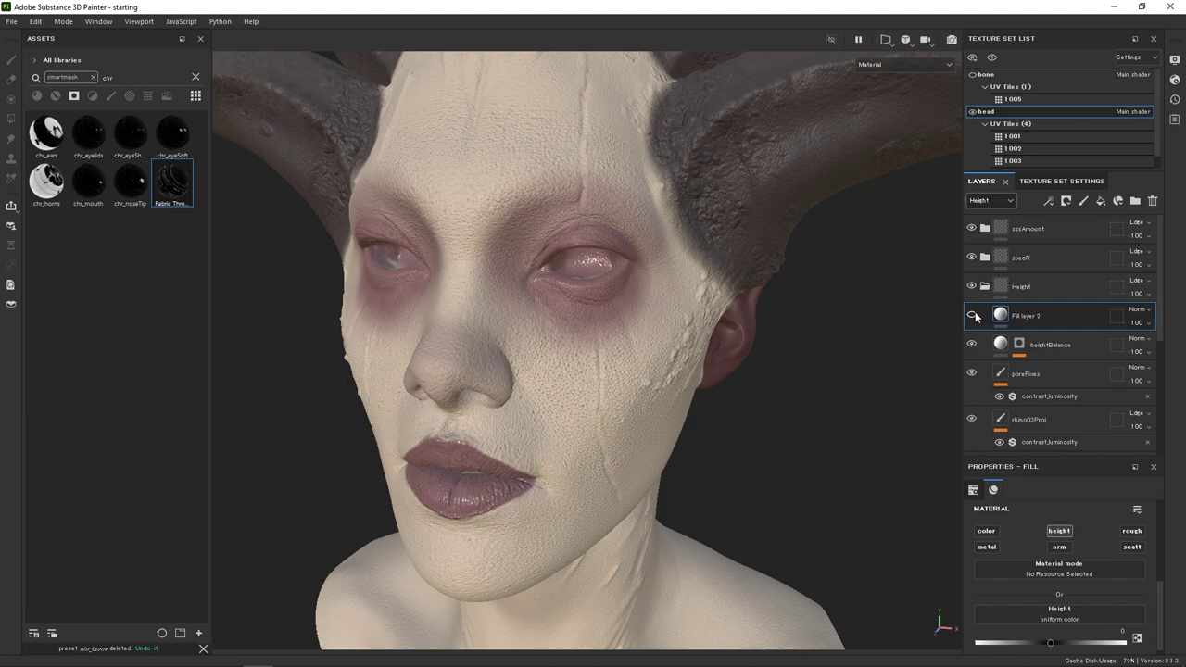
click(972, 316)
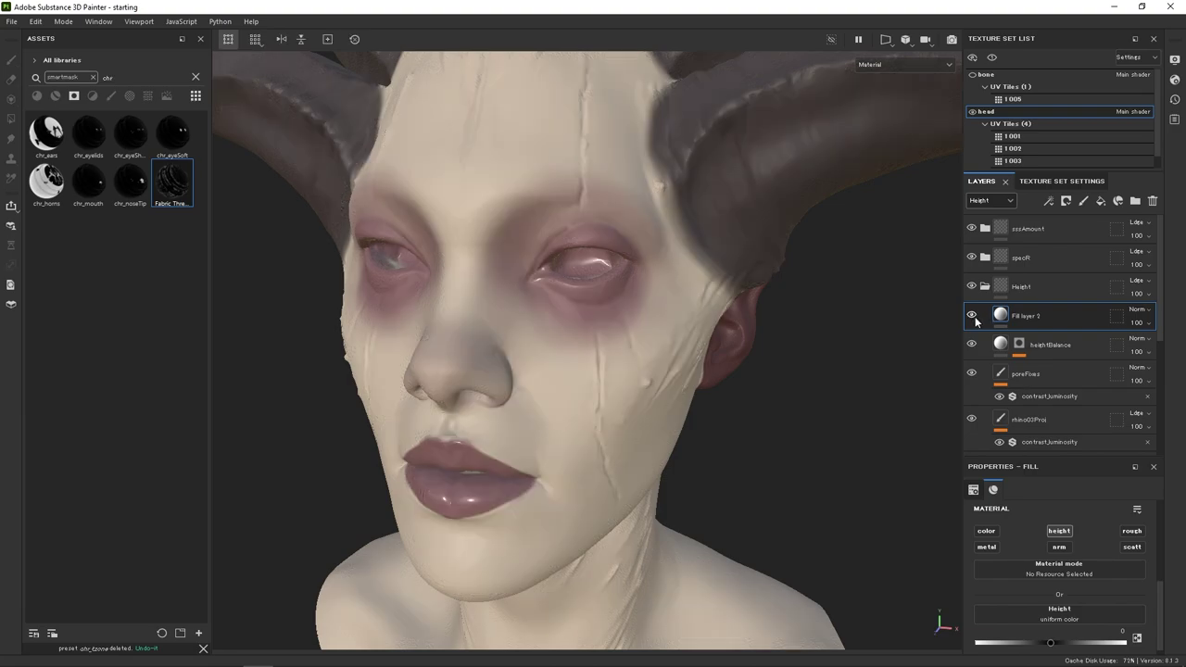
Rename the height fill layer balanceEYes and mask it with the chr_eyeSoft smart mask.
double_click(1024, 316)
text(bals)
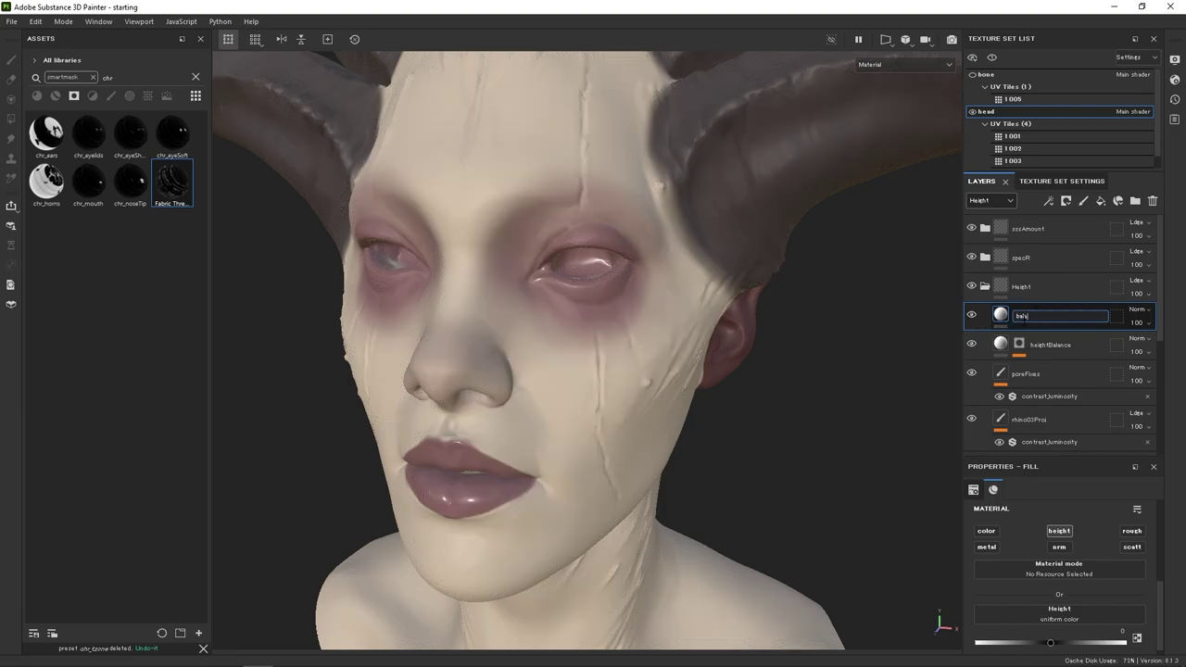
text(nceEYes)
key(Return)
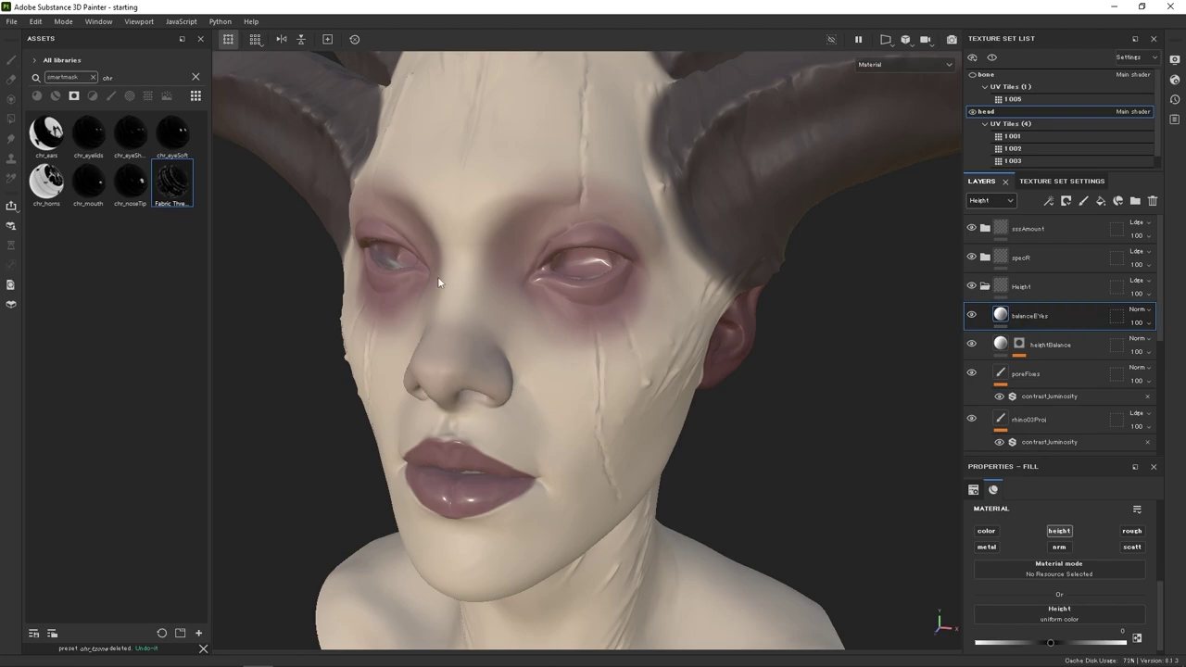
mouse_move(166, 158)
mouse_down()
mouse_move(646, 297)
mouse_move(1038, 328)
mouse_move(1019, 315)
mouse_up()
scroll(710, 296, up, 4)
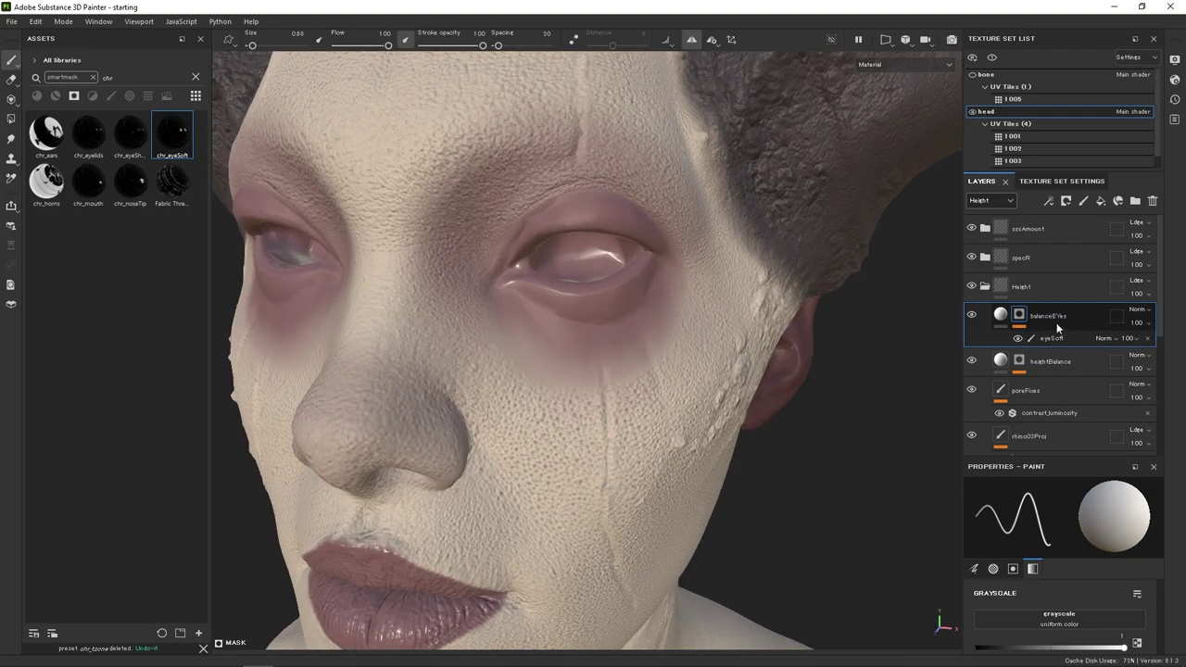
Lower the balanceEYes layer's height opacity to about 29.
click(1137, 310)
click(1060, 315)
click(1144, 324)
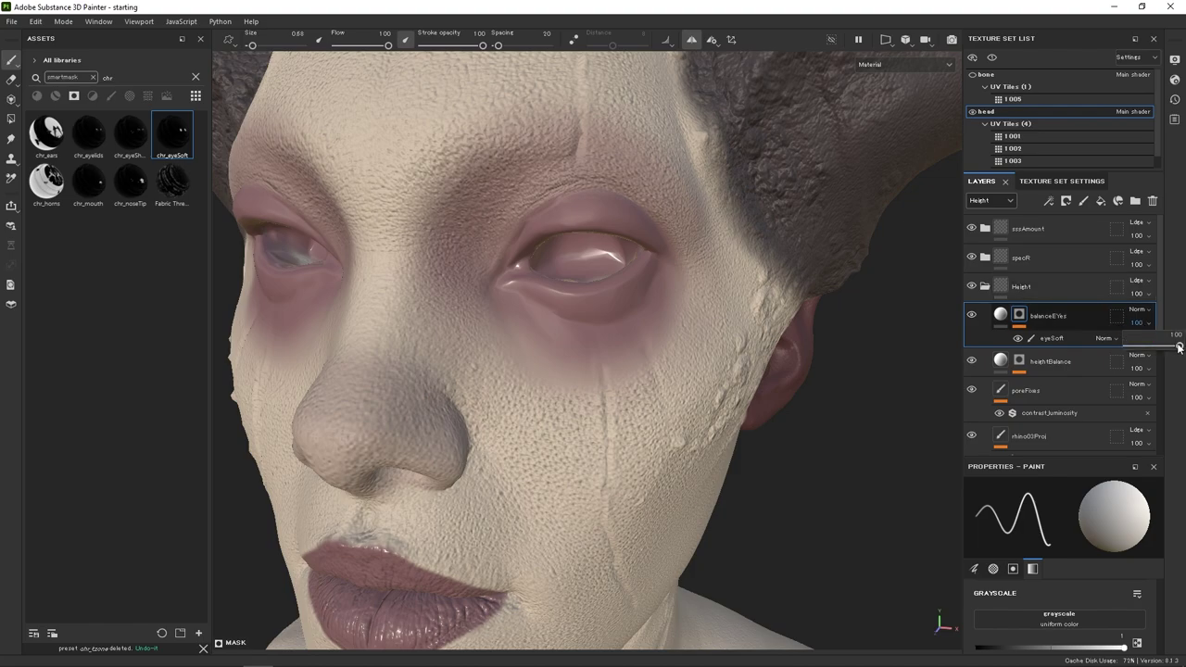
mouse_move(1180, 345)
mouse_down()
mouse_move(1121, 346)
mouse_move(1143, 343)
mouse_up()
alt+right_drag(701, 390, 498, 321)
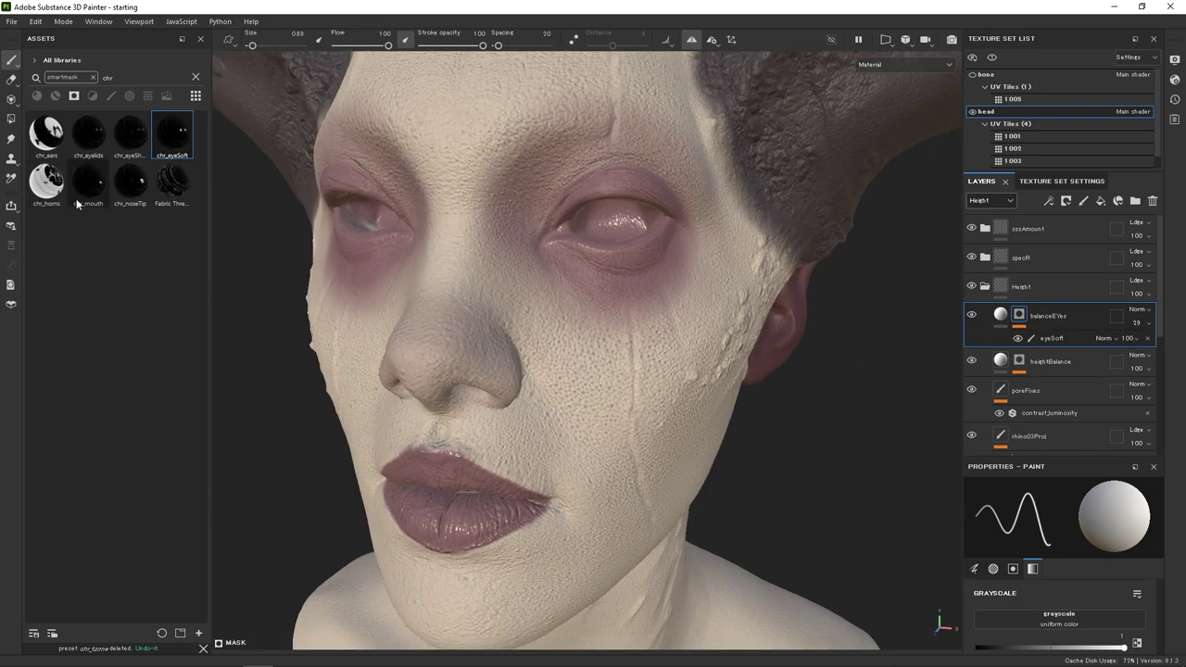
Add the chr_noseTip smart mask to the balanceEYes mask and set the layer's height opacity to 100.
mouse_move(129, 181)
mouse_down()
mouse_move(564, 284)
mouse_move(1049, 321)
mouse_up()
alt+drag(596, 360, 565, 353)
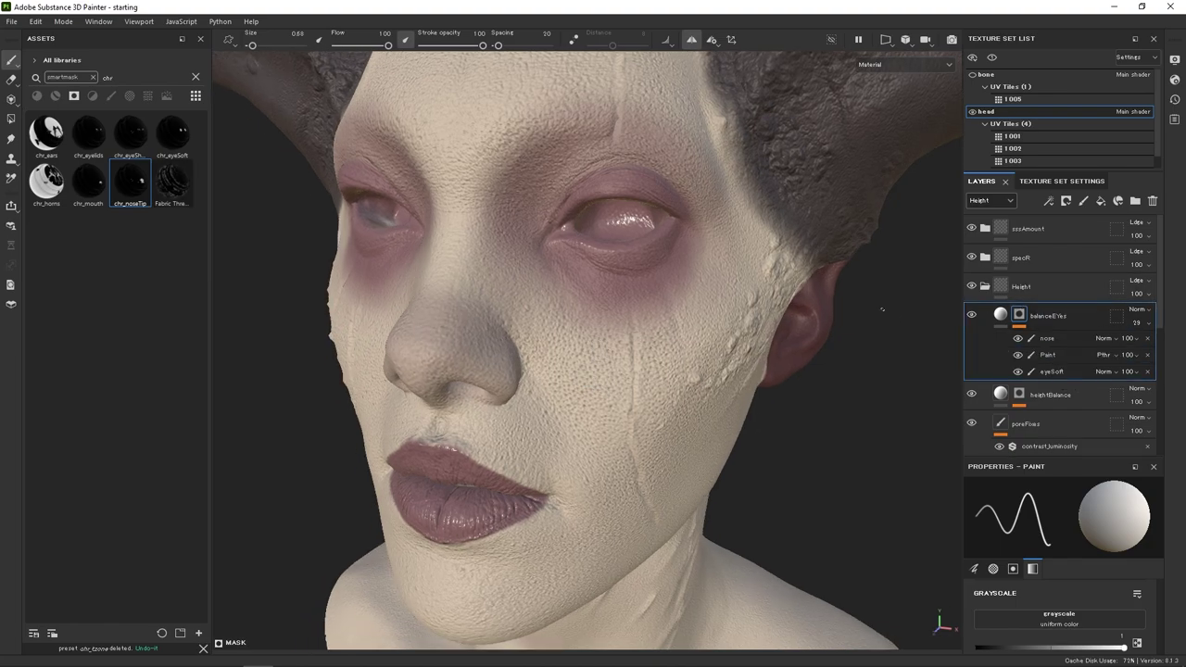
click(1136, 324)
drag(1141, 345, 1180, 346)
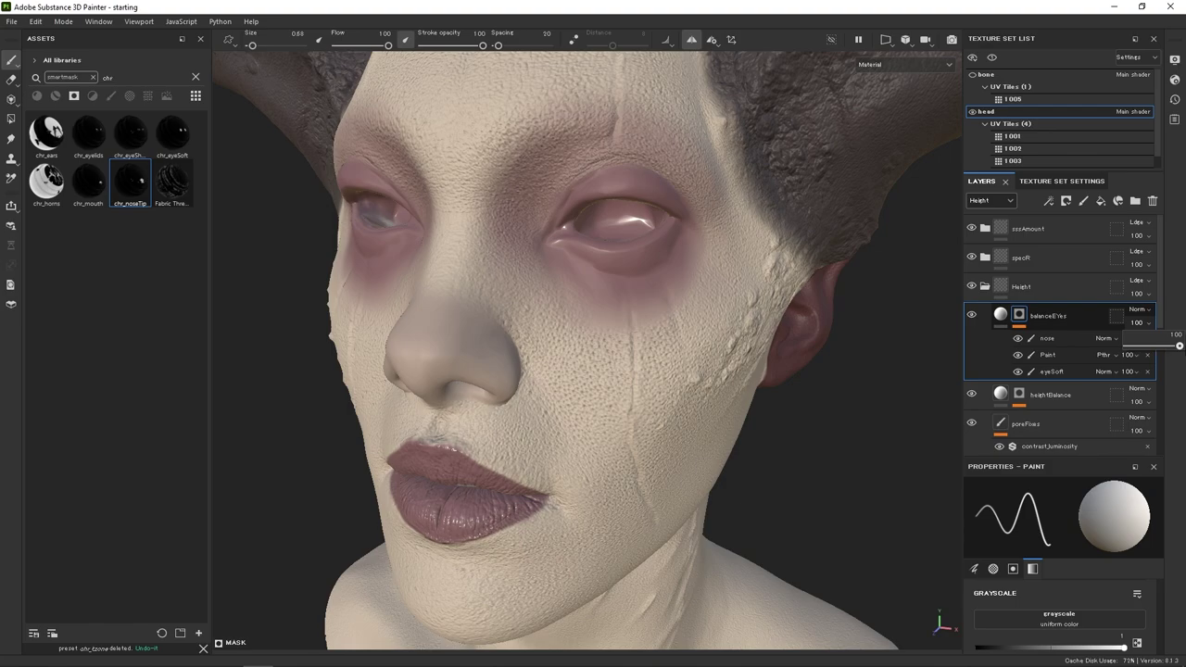
In the balanceEYes mask, set the nose paint effect's opacity to 35 and the eyeSoft effect's opacity to 36.
click(1098, 339)
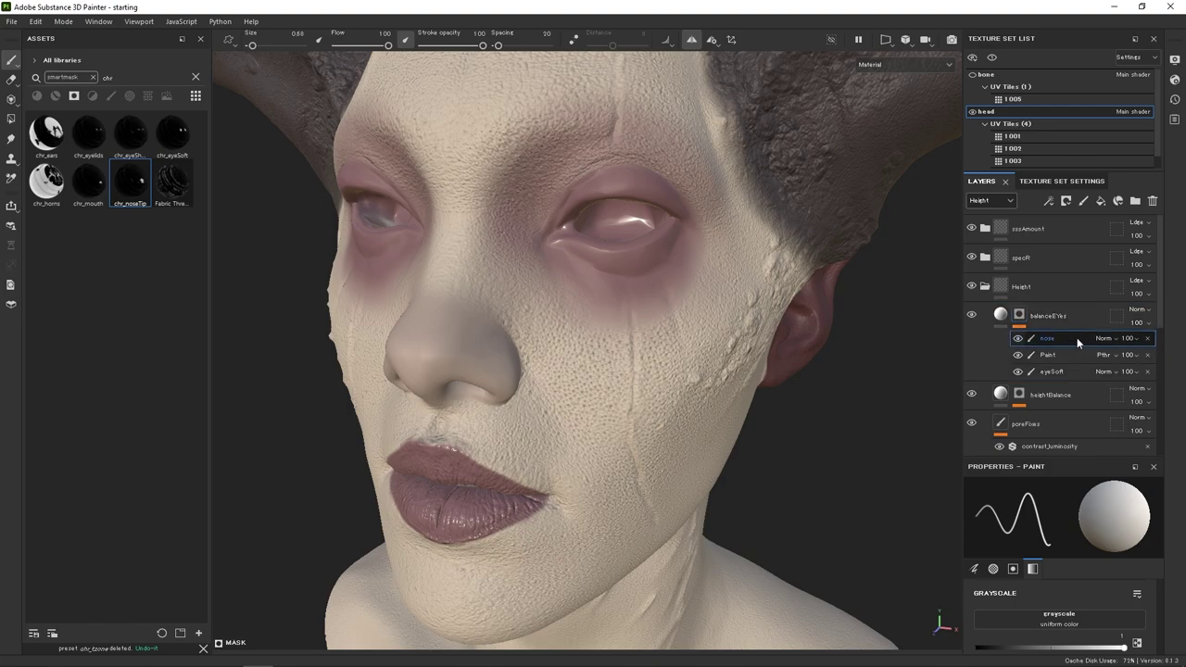
click(1131, 341)
drag(1165, 359, 1140, 359)
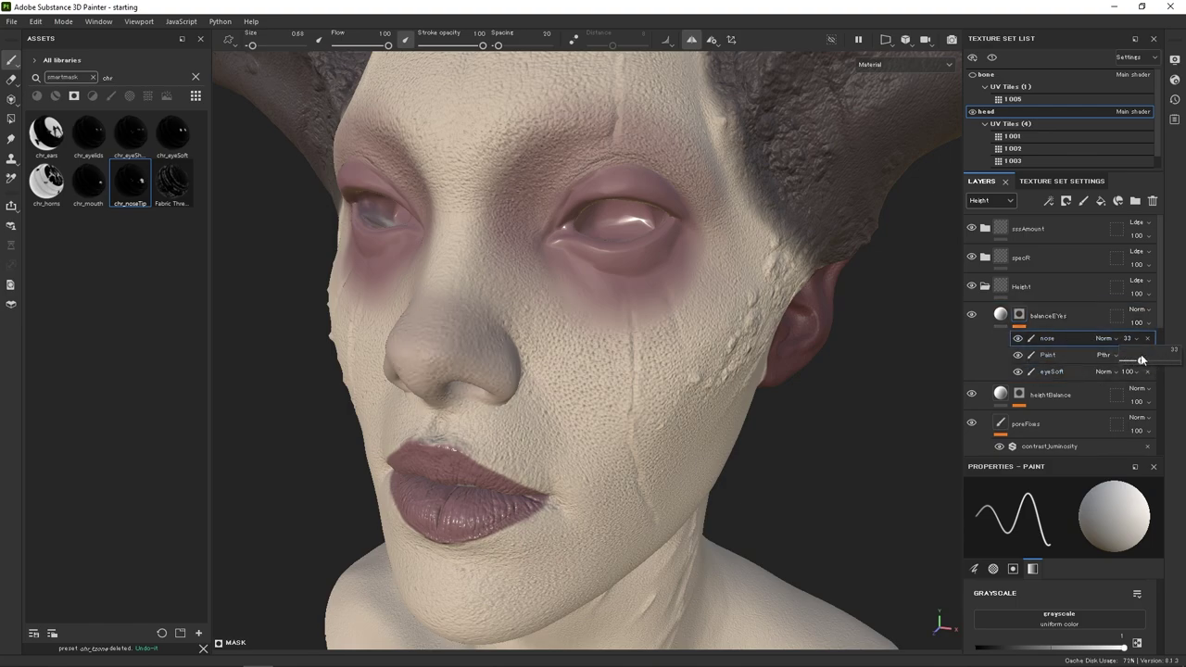
click(1129, 372)
click(1130, 372)
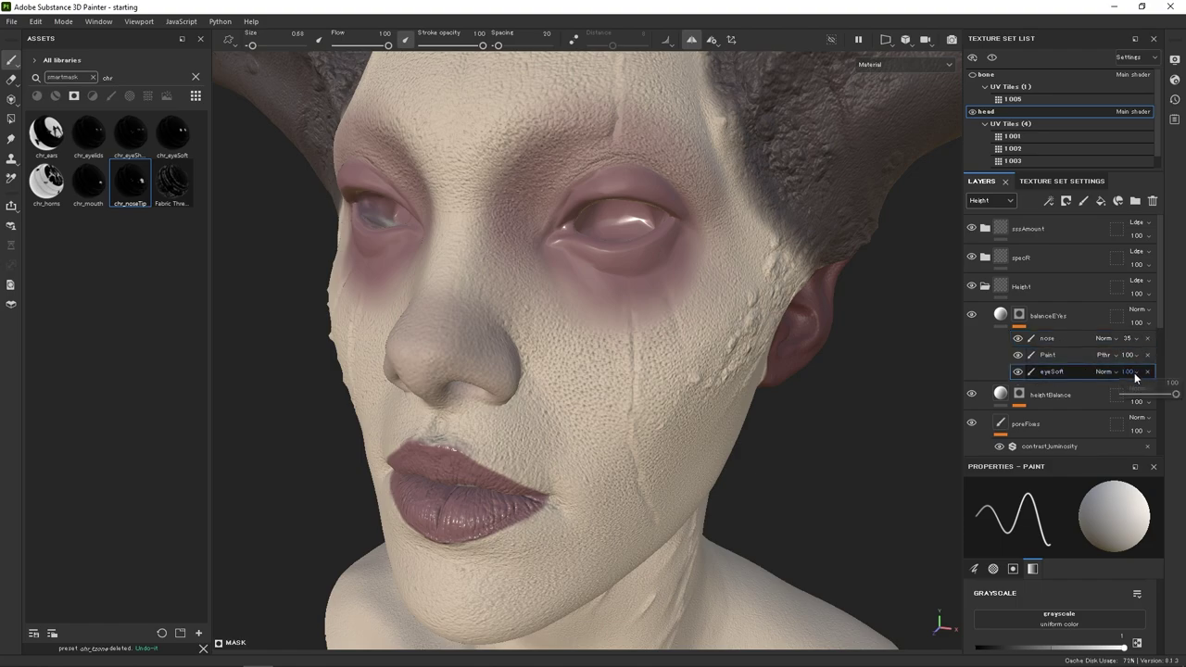
drag(1171, 394, 1145, 394)
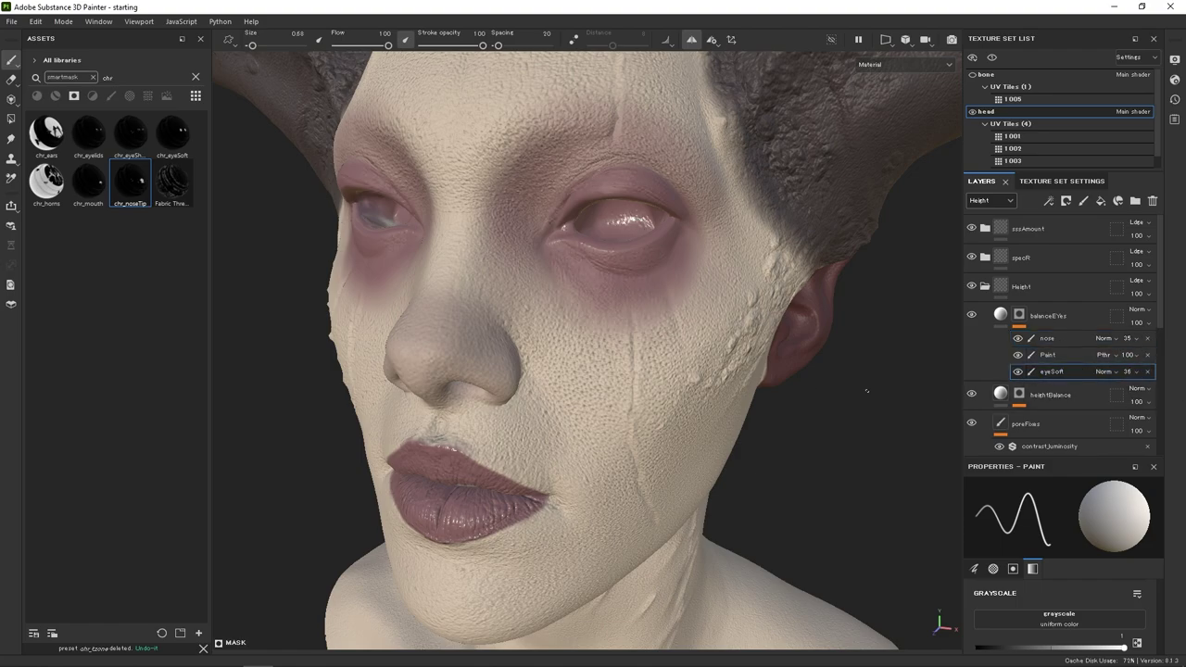
alt+drag(732, 381, 664, 371)
Add a paint layer above the face folder inside the Color folder and give it a Levels effect on base color.
click(985, 286)
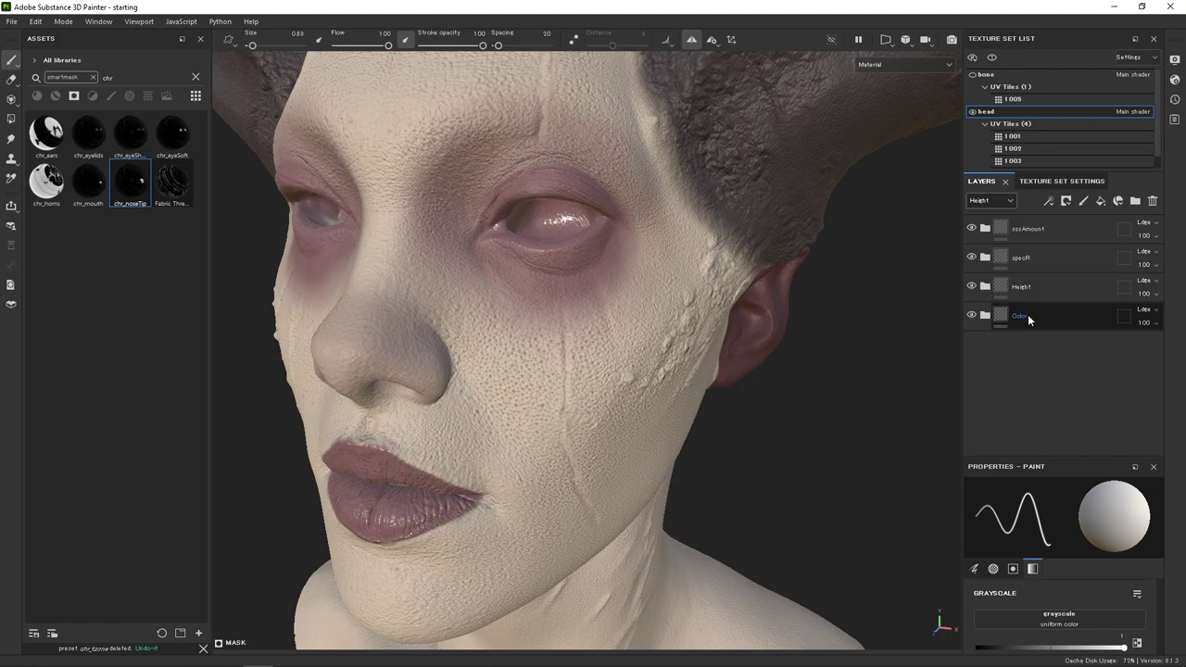
click(997, 318)
click(986, 316)
click(998, 345)
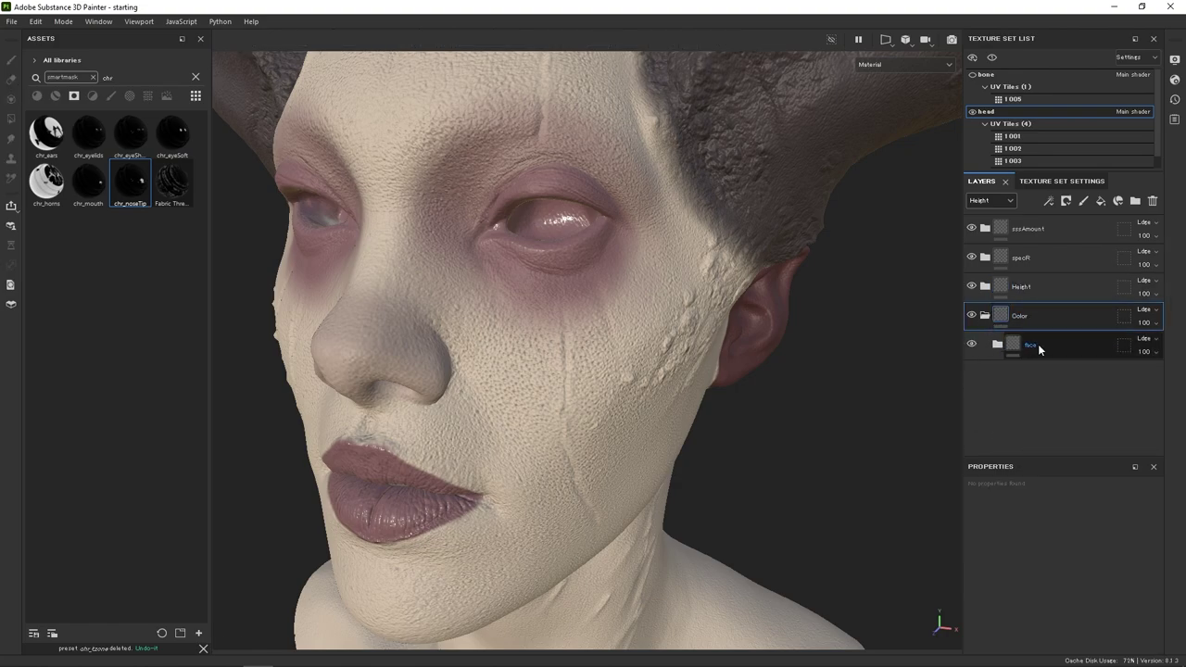
click(1038, 345)
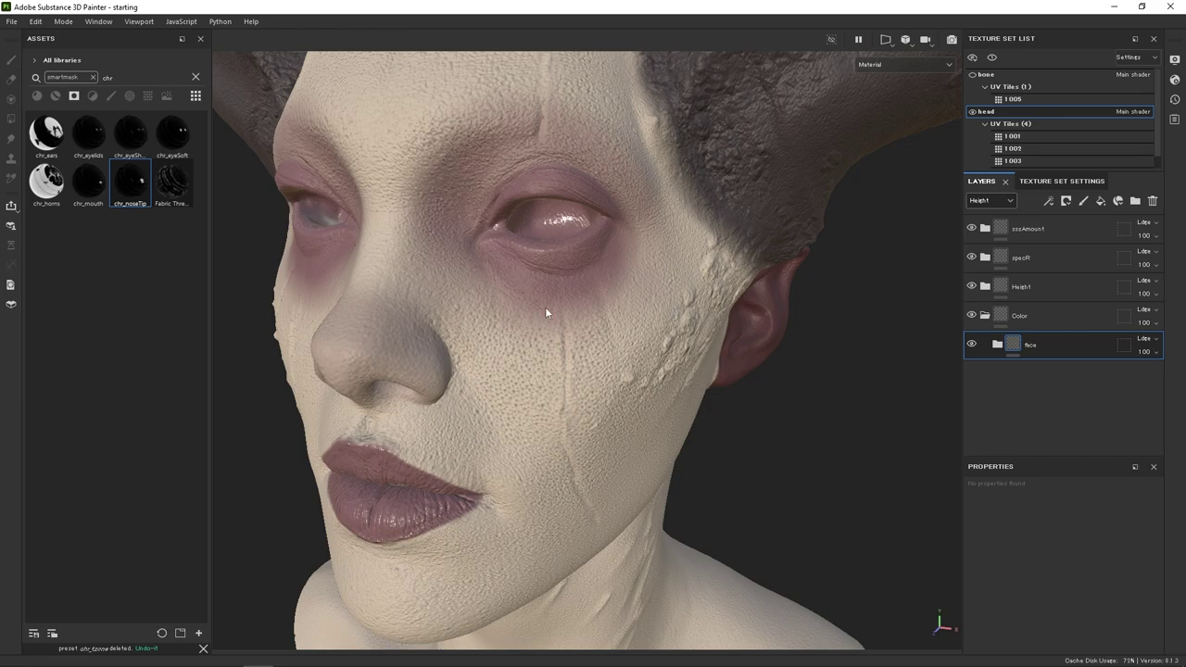
click(1082, 202)
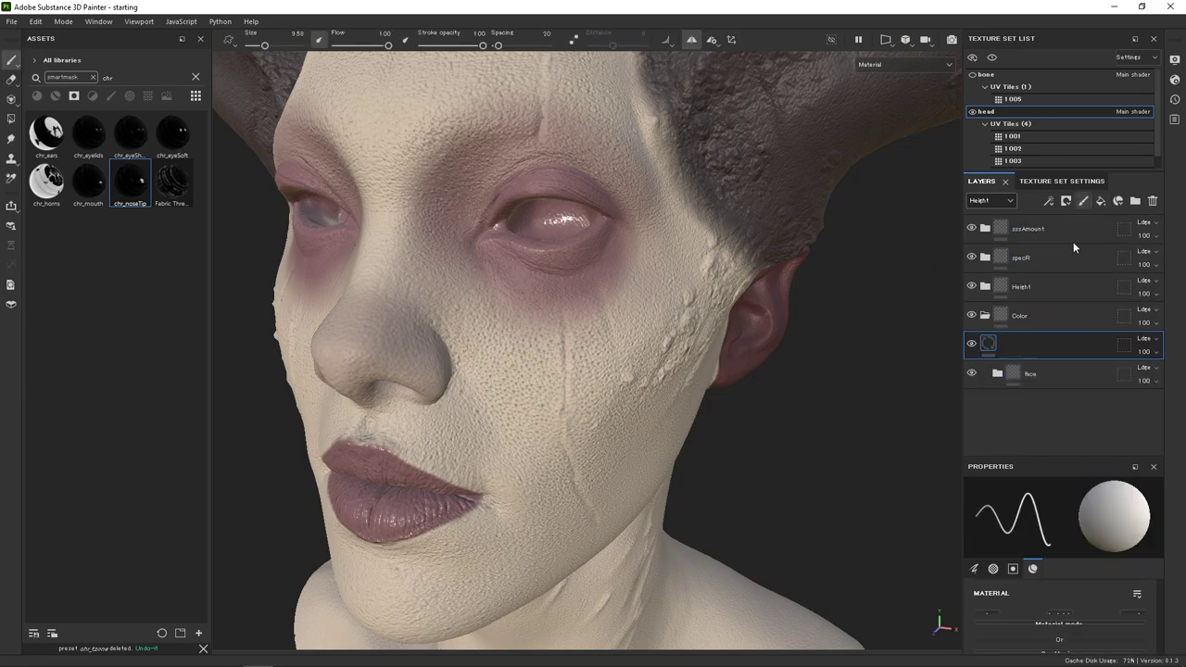
click(1047, 203)
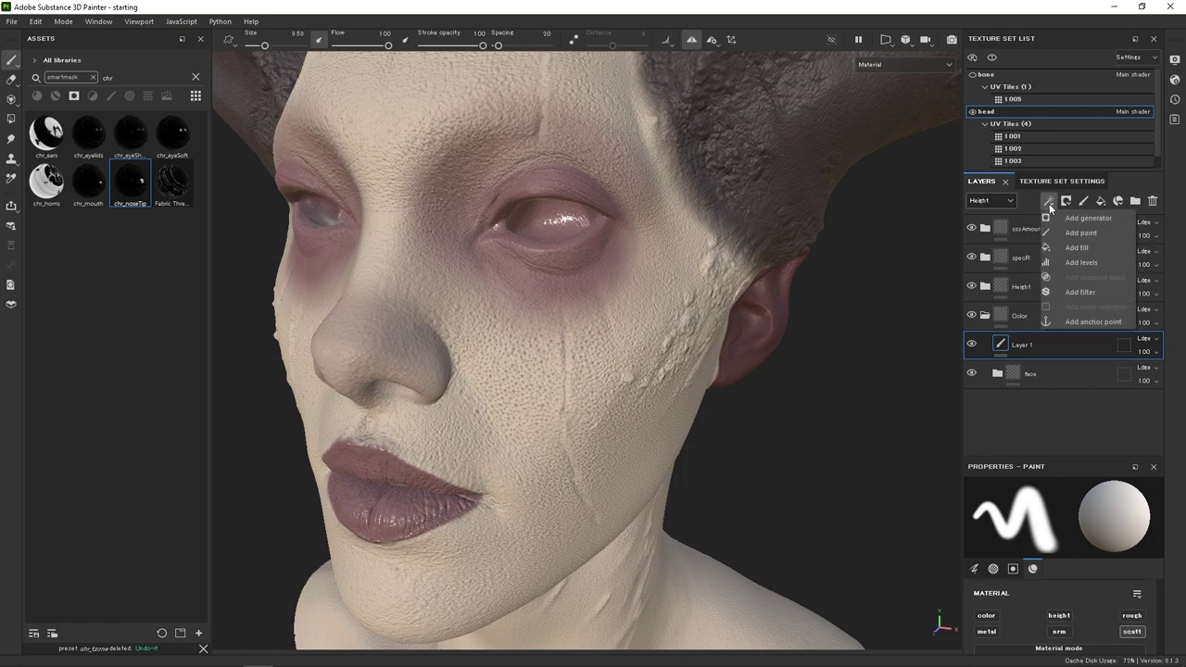
click(1078, 262)
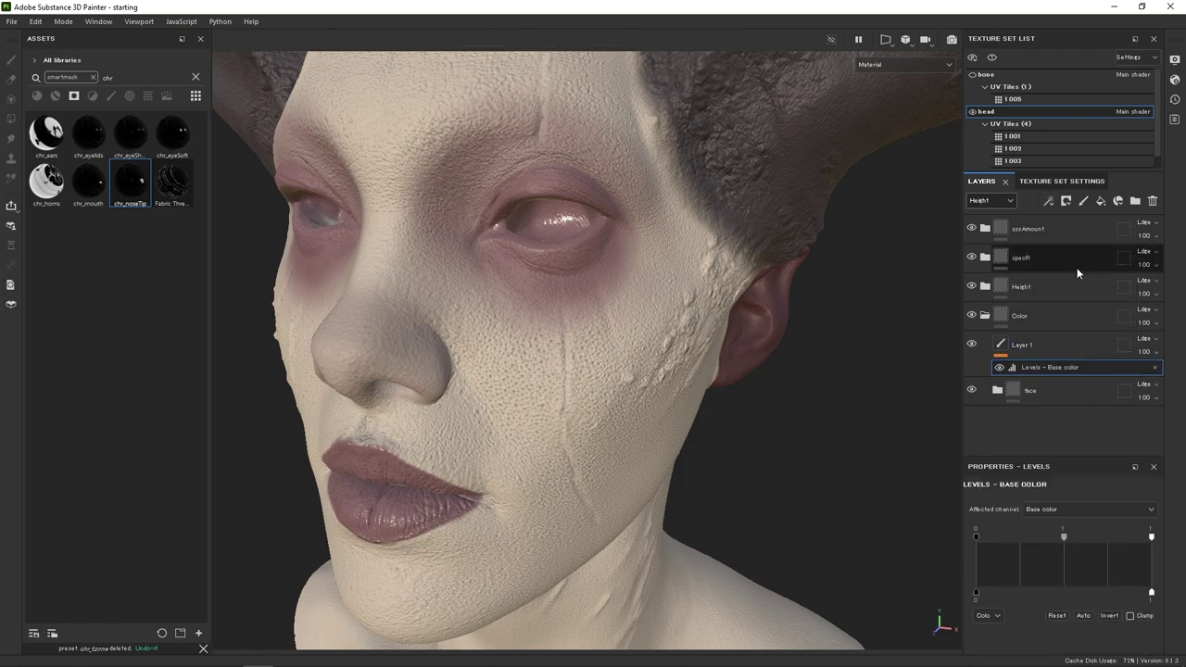
Set the new paint layer's base color blend mode to Passthrough and its Levels midtone to about 2.47.
click(1019, 344)
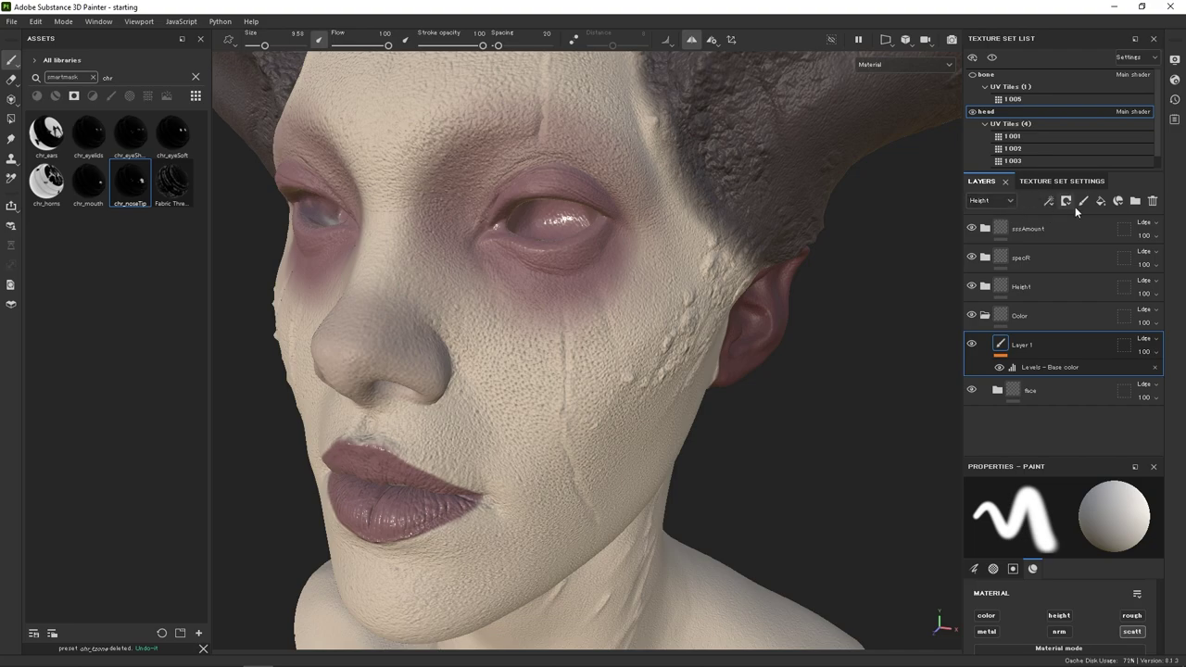
click(990, 200)
click(984, 221)
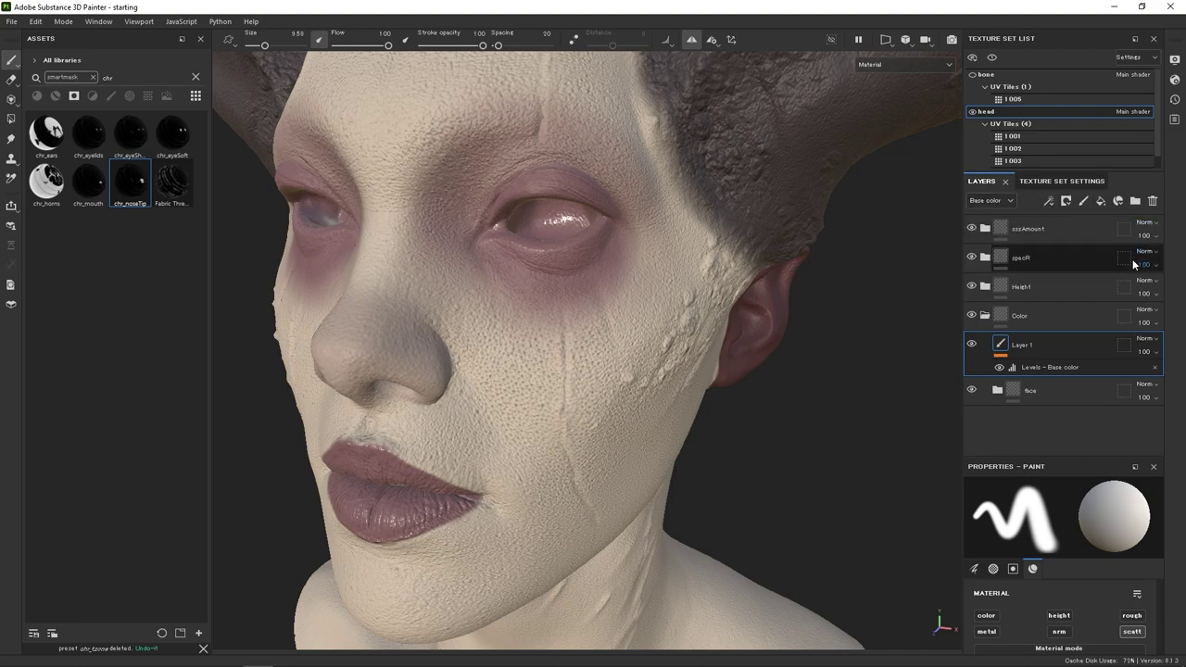
click(1145, 338)
click(1139, 31)
click(1039, 370)
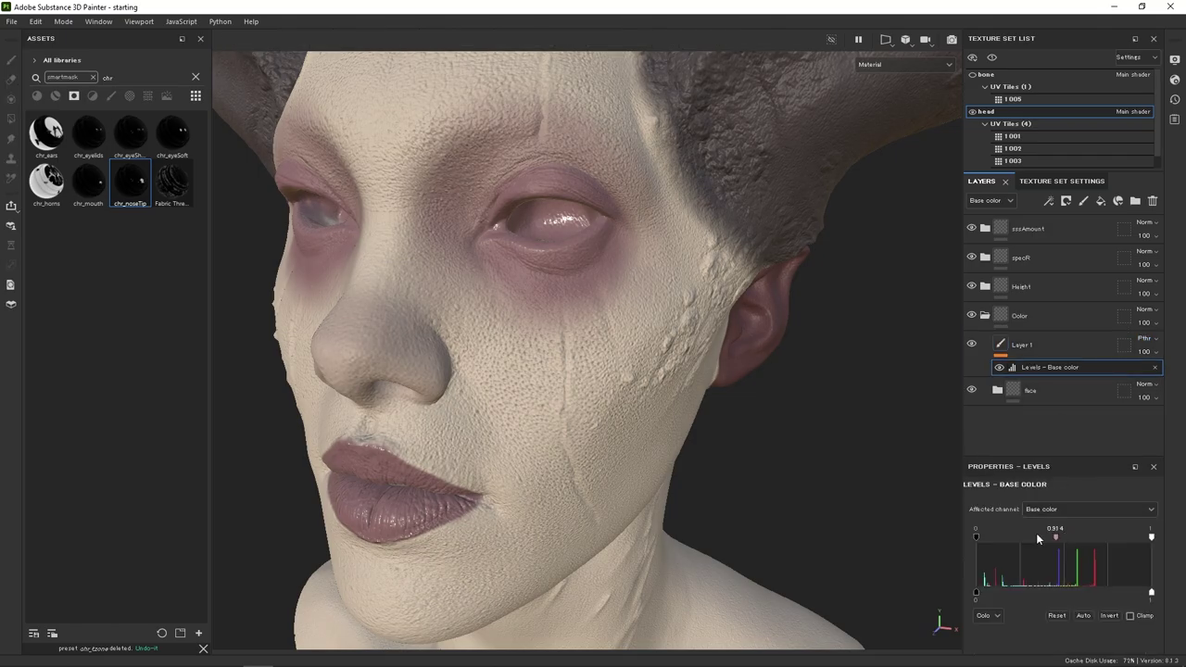
drag(1054, 535, 1071, 508)
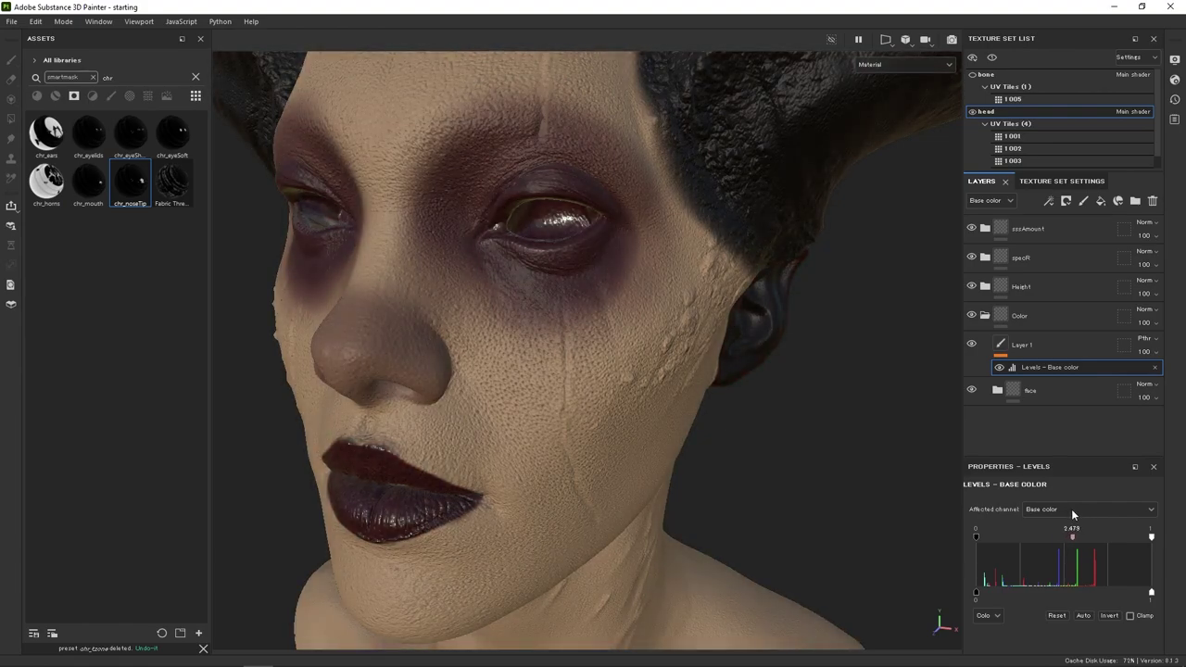
Rename the paint layer holding the Levels effect as grade.
double_click(1020, 349)
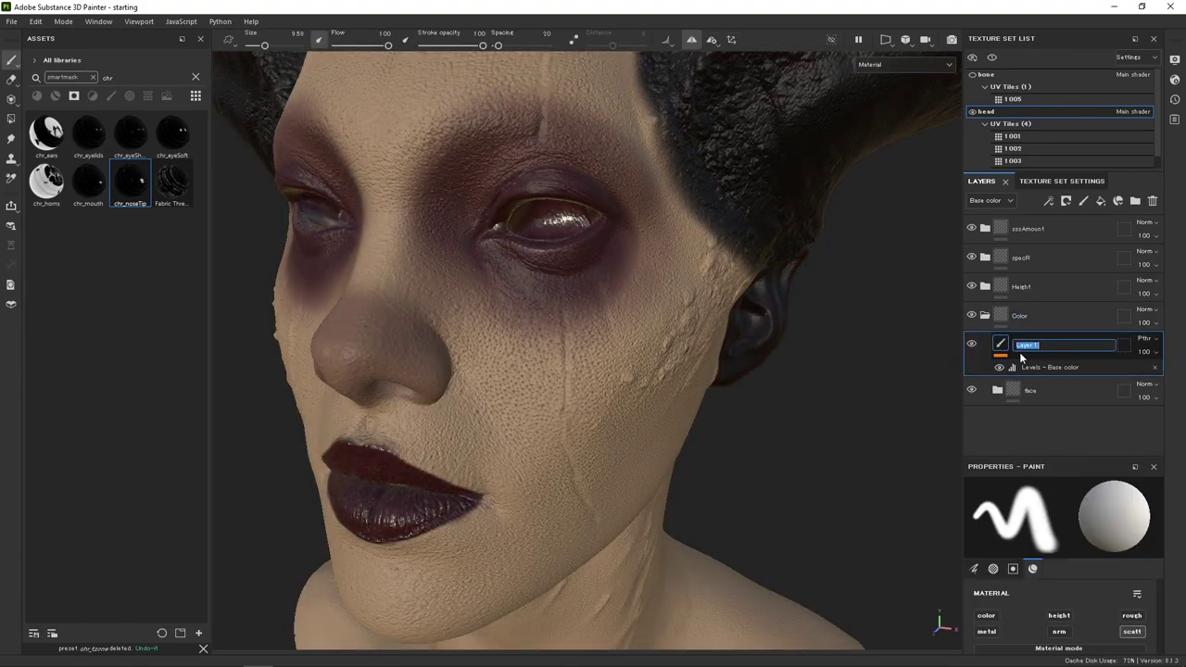
text(grade)
key(Return)
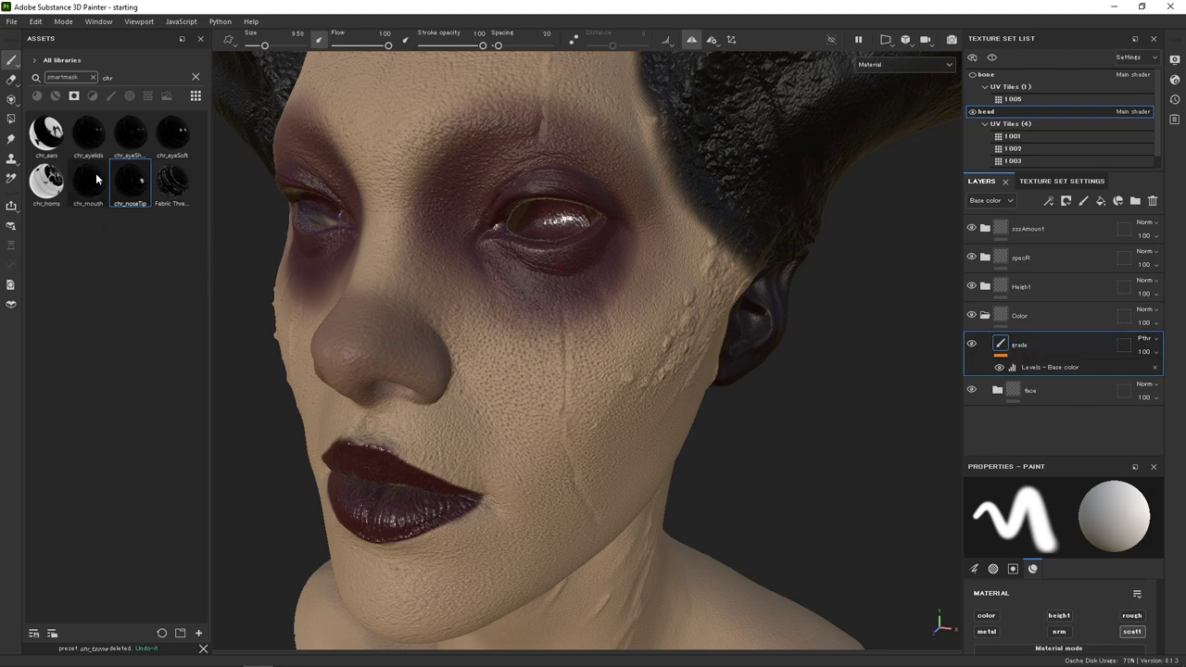
Apply the chr_eyeSoft smart mask to the grade layer and compare the face with the layer hidden and shown.
drag(172, 134, 1024, 344)
alt+drag(625, 322, 756, 336)
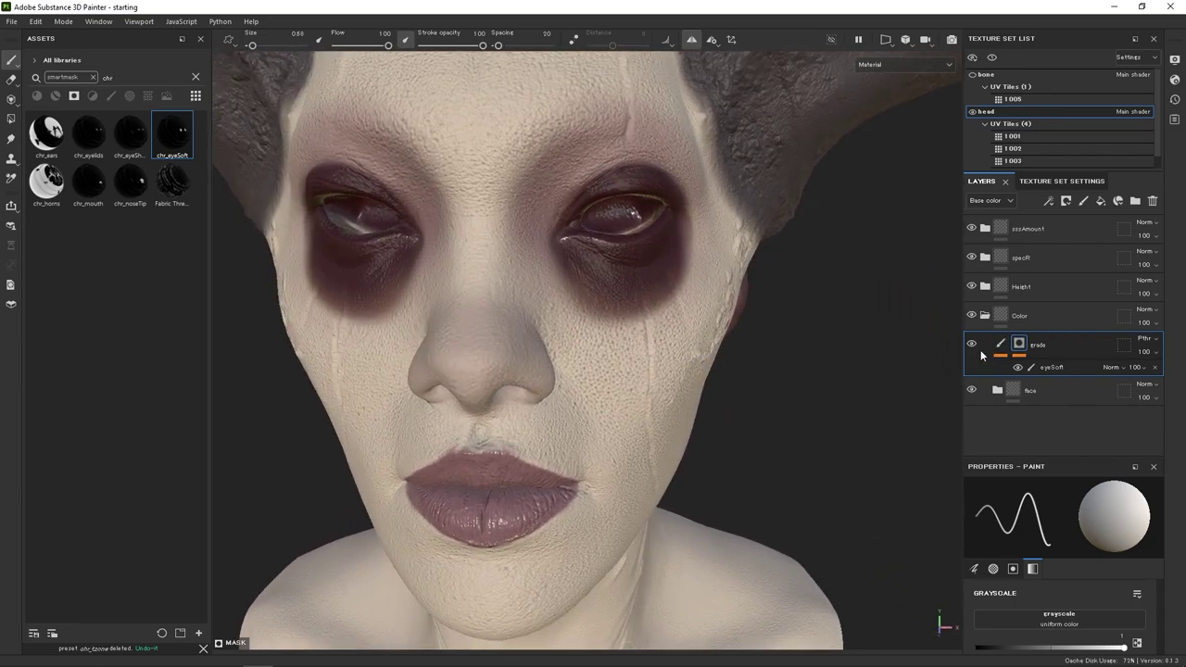
click(971, 344)
click(971, 344)
click(971, 344)
click(971, 344)
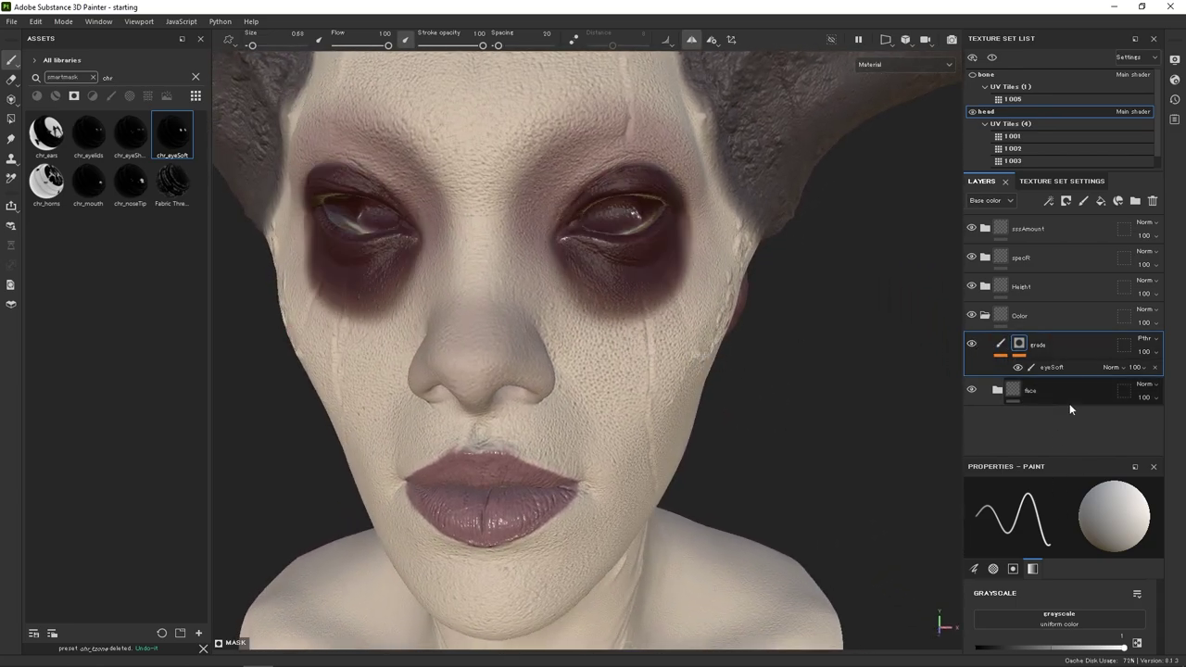
Lower the midtone of the grade layer's base color Levels effect to about 1.63.
click(1019, 346)
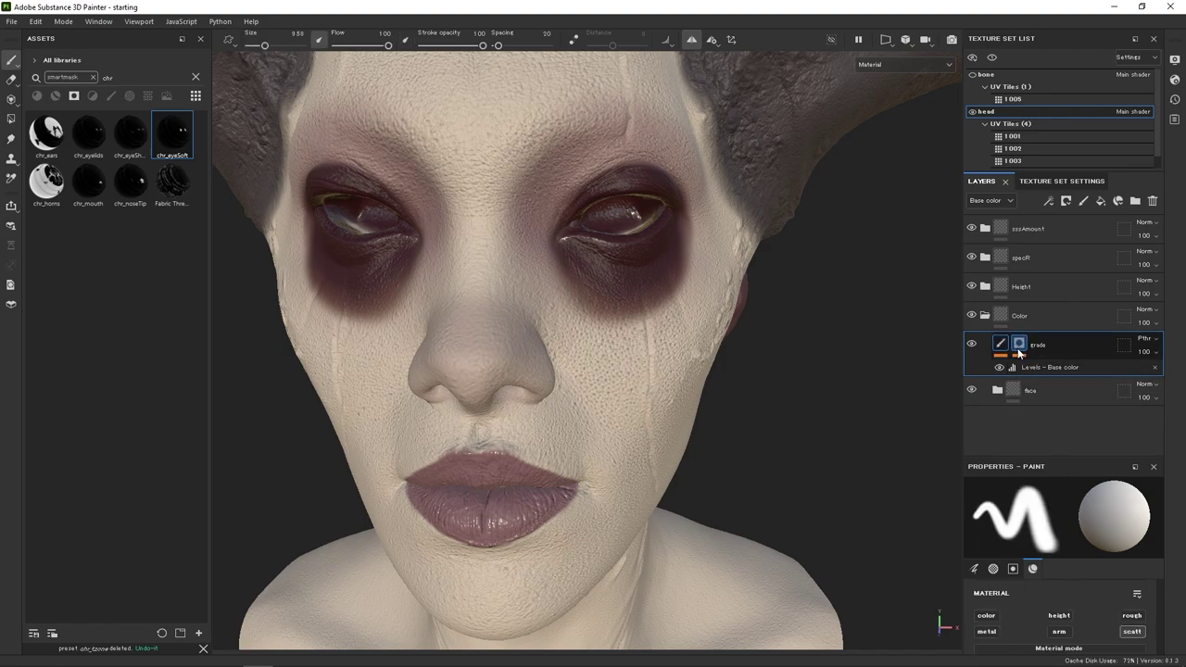
click(1036, 368)
mouse_move(1075, 538)
mouse_down()
mouse_move(1089, 536)
mouse_move(1056, 533)
mouse_move(1067, 528)
mouse_up()
Examine the graded color around the eyes from several angles, both close up and from farther away.
alt+right_drag(709, 347, 556, 271)
alt+drag(556, 275, 745, 316)
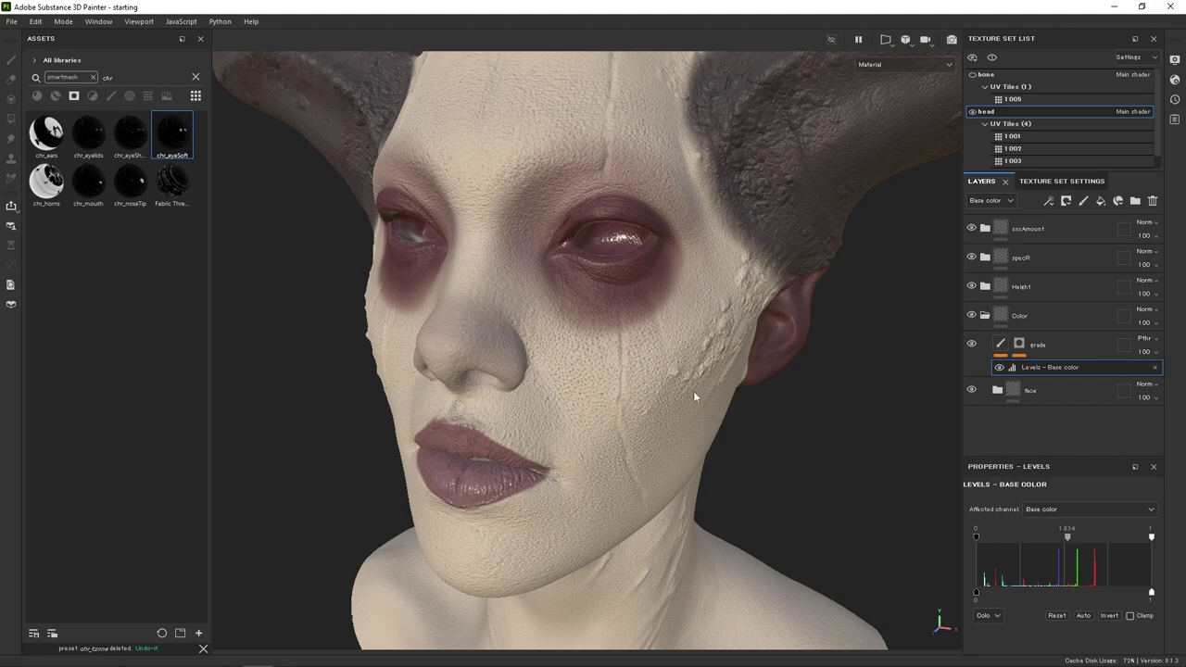
alt+drag(693, 394, 613, 331)
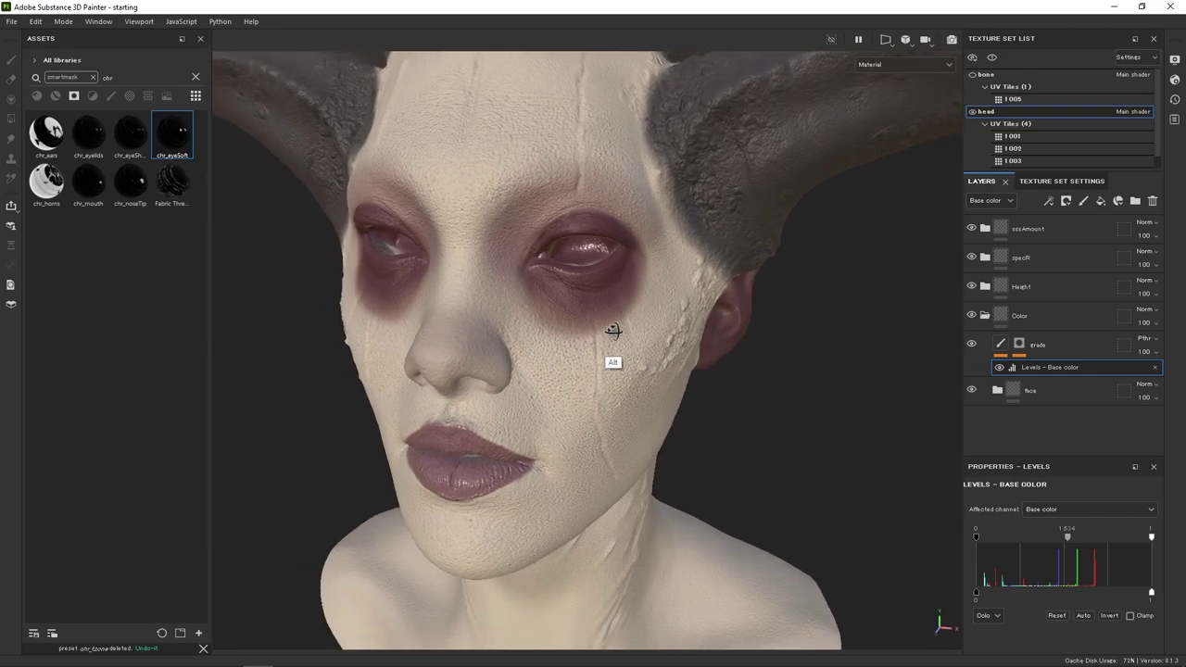
alt+right_drag(613, 330, 765, 374)
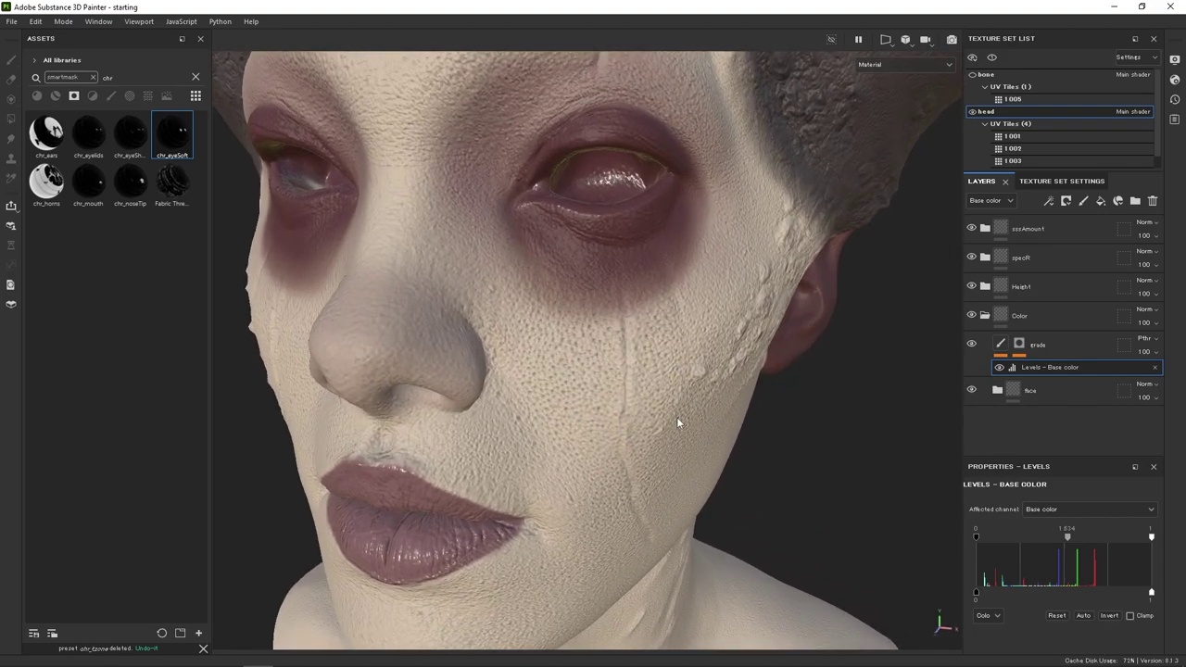
alt+drag(678, 422, 575, 428)
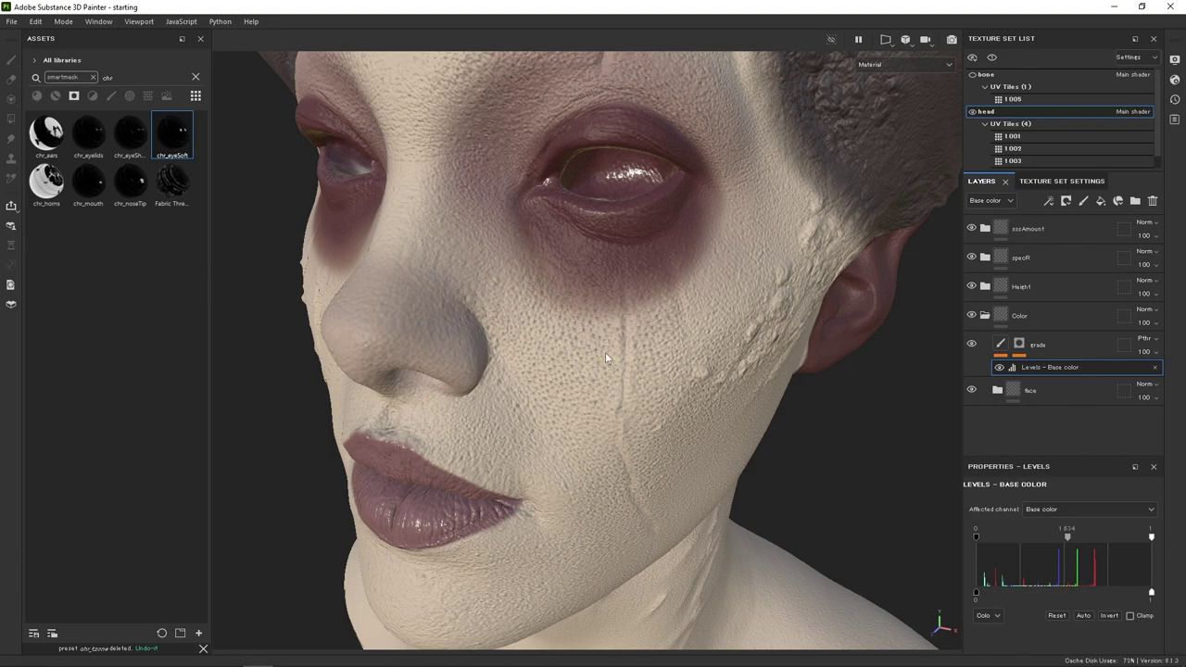
alt+middle_drag(605, 352, 598, 401)
alt+right_drag(598, 401, 419, 349)
alt+drag(712, 311, 627, 318)
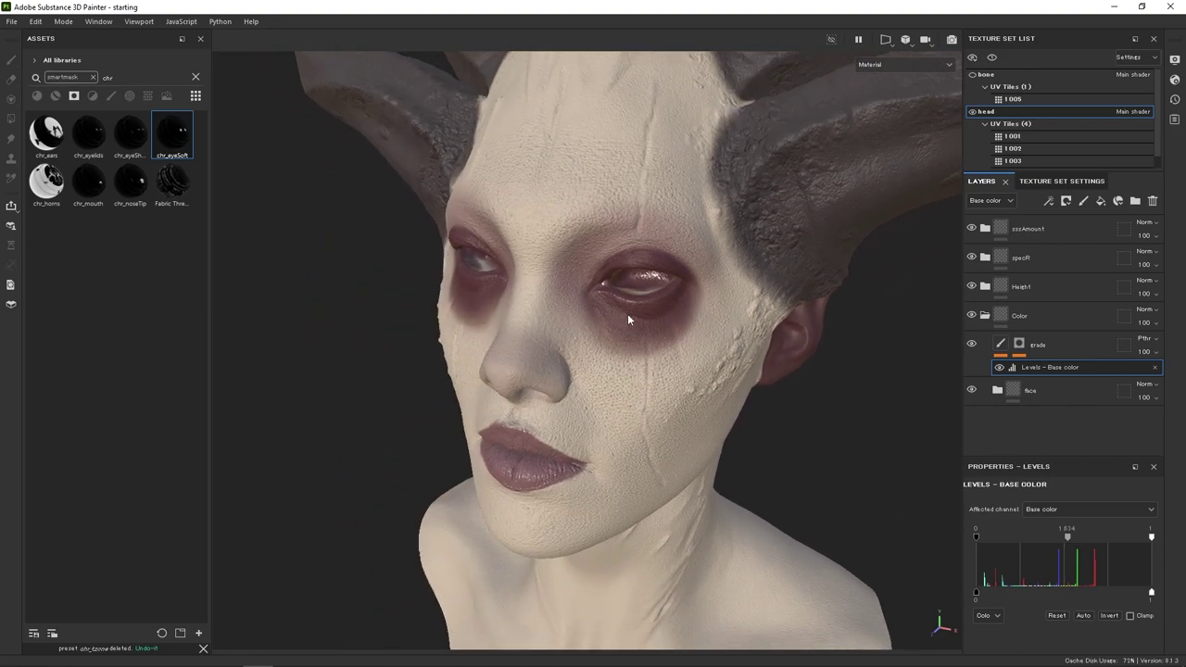